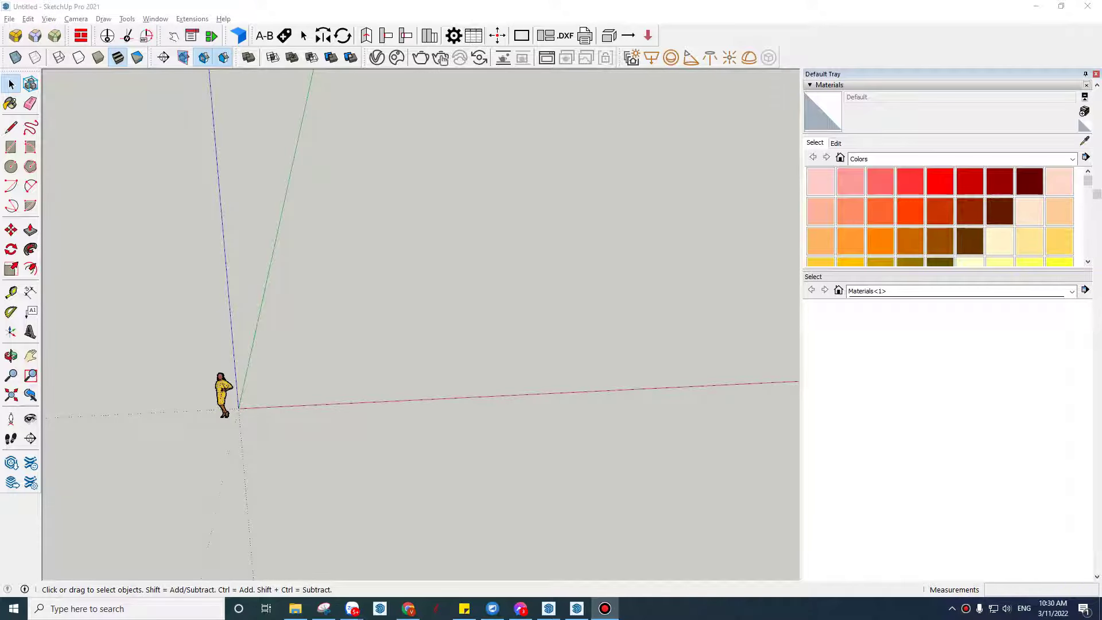
Step: Paste the copied wardrobe model into the empty SketchUp scene and place it
middle_drag(140, 443, 408, 344)
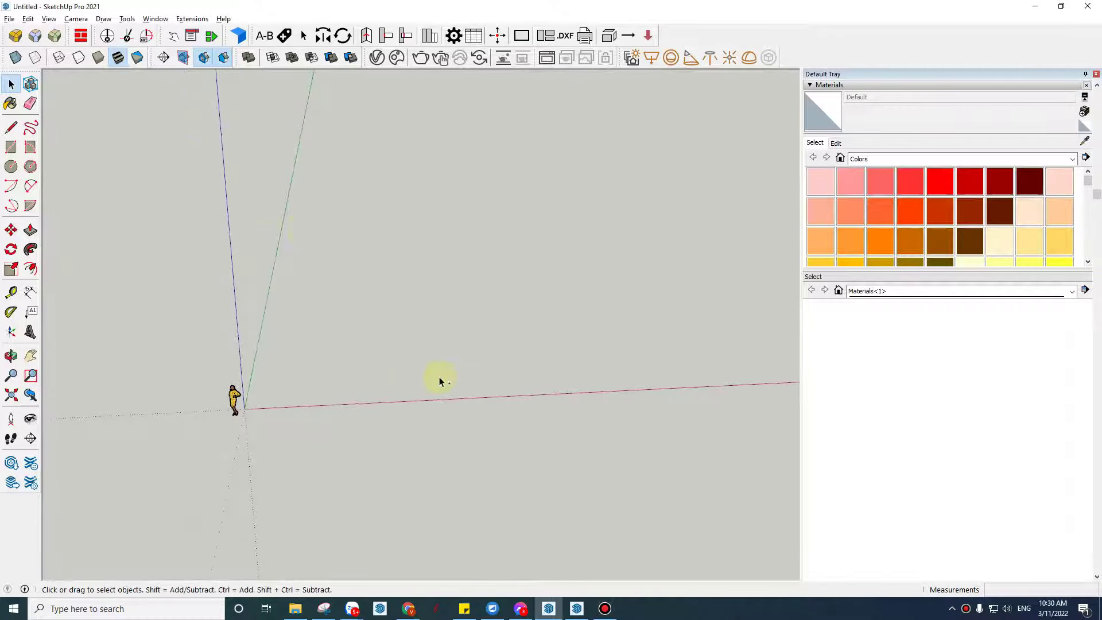
key(ctrl+v)
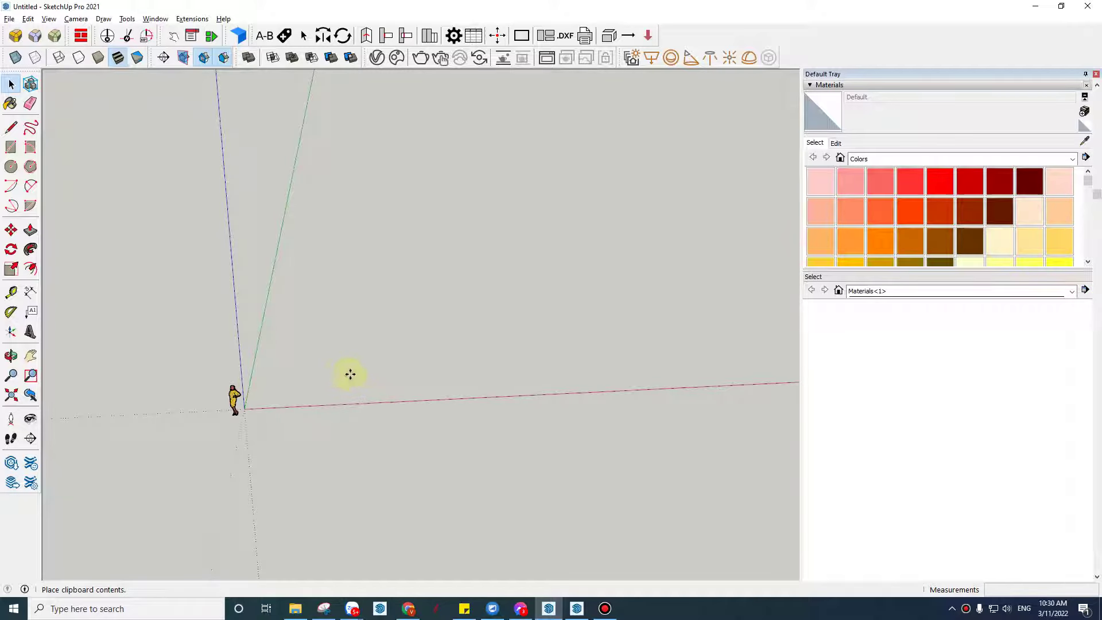
click(350, 374)
scroll(351, 374, up, 2)
scroll(351, 374, up, 2)
scroll(351, 374, up, 2)
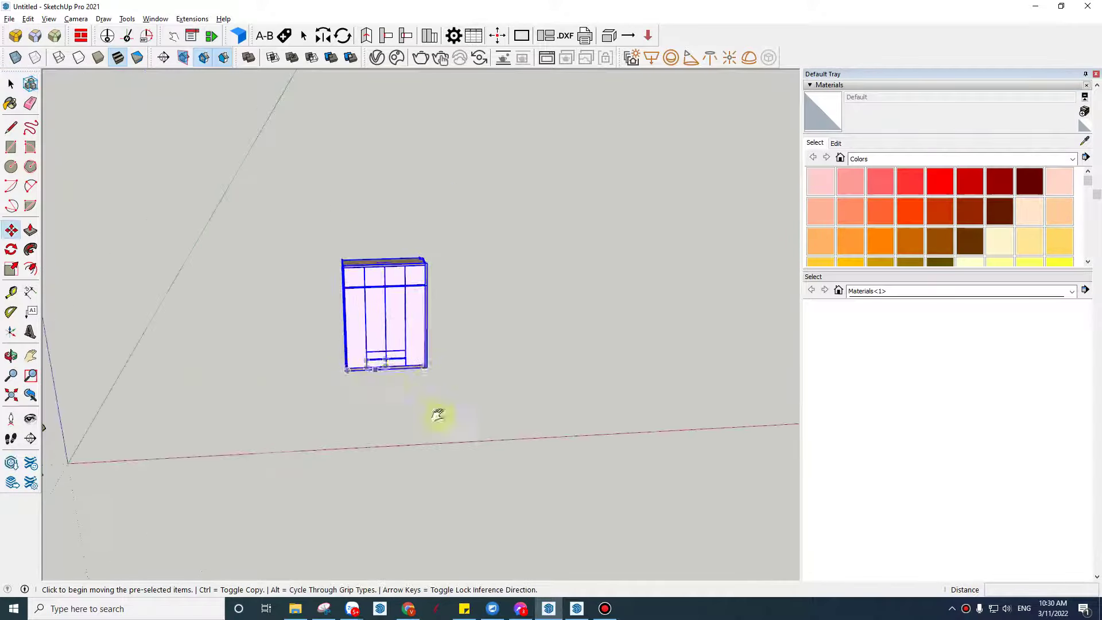
Step: Orbit and zoom to check the wardrobe's pink-door front and wood-grain side panel
mouse_move(438, 415)
middle_down()
mouse_move(407, 389)
mouse_move(369, 386)
middle_up()
scroll(450, 396, up, 3)
scroll(448, 397, up, 1)
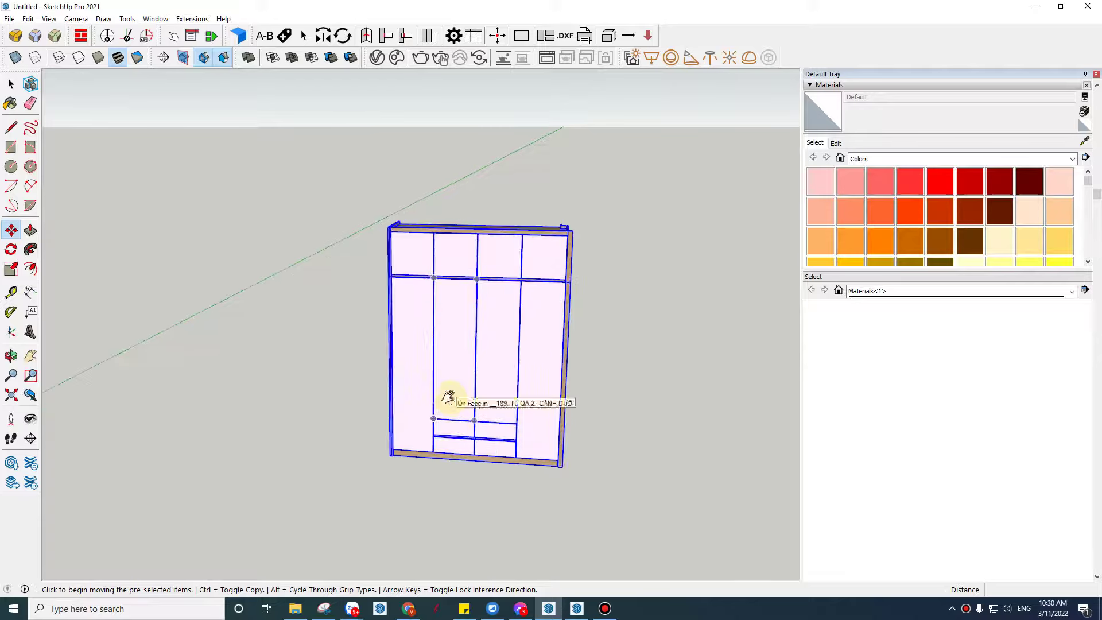
middle_drag(448, 398, 191, 413)
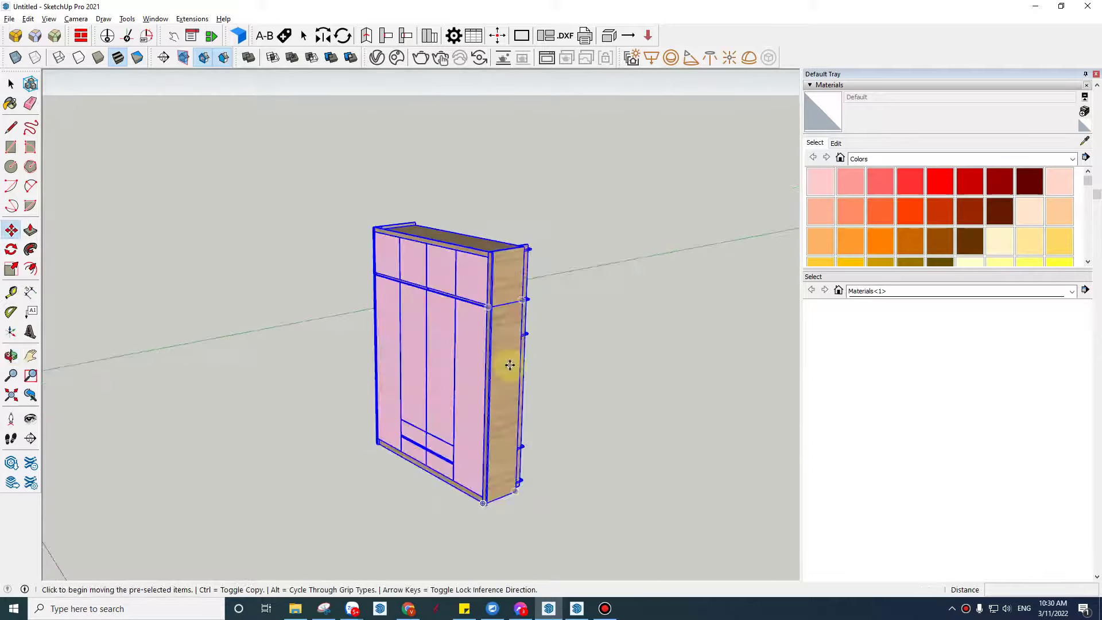
scroll(520, 376, up, 2)
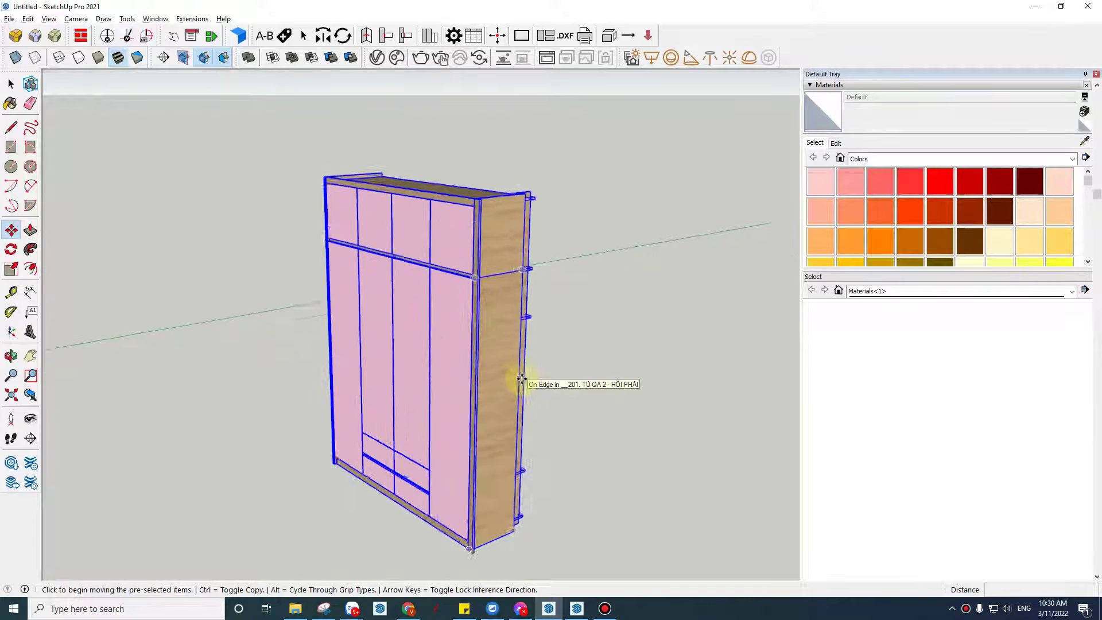
scroll(520, 378, up, 1)
mouse_move(518, 377)
middle_down()
mouse_move(423, 401)
mouse_move(459, 410)
mouse_move(651, 393)
middle_up()
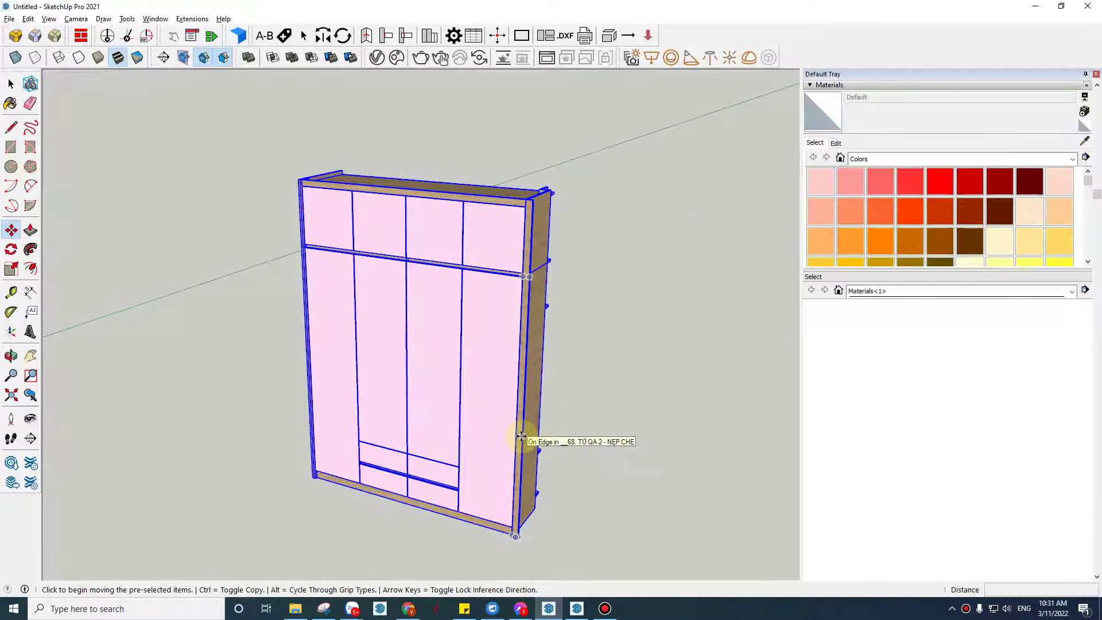
scroll(522, 430, down, 3)
mouse_move(566, 394)
middle_down()
mouse_move(553, 377)
mouse_move(286, 422)
mouse_move(42, 447)
mouse_move(507, 460)
middle_up()
scroll(491, 339, down, 3)
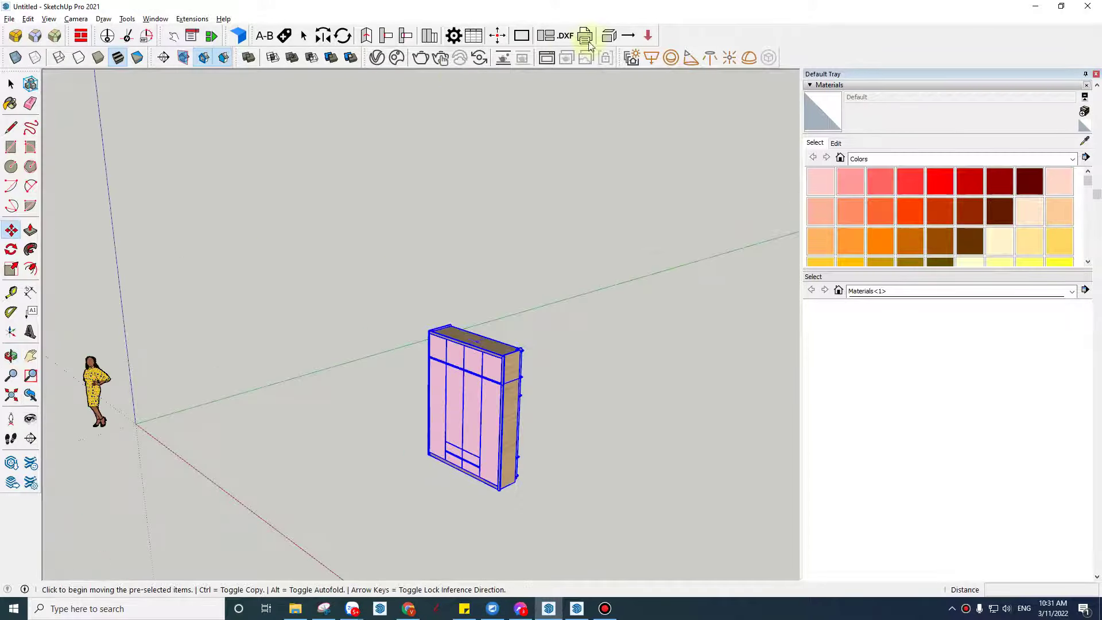
Step: Run the nesting plugin, confirming component explosion in its options dialog
click(545, 36)
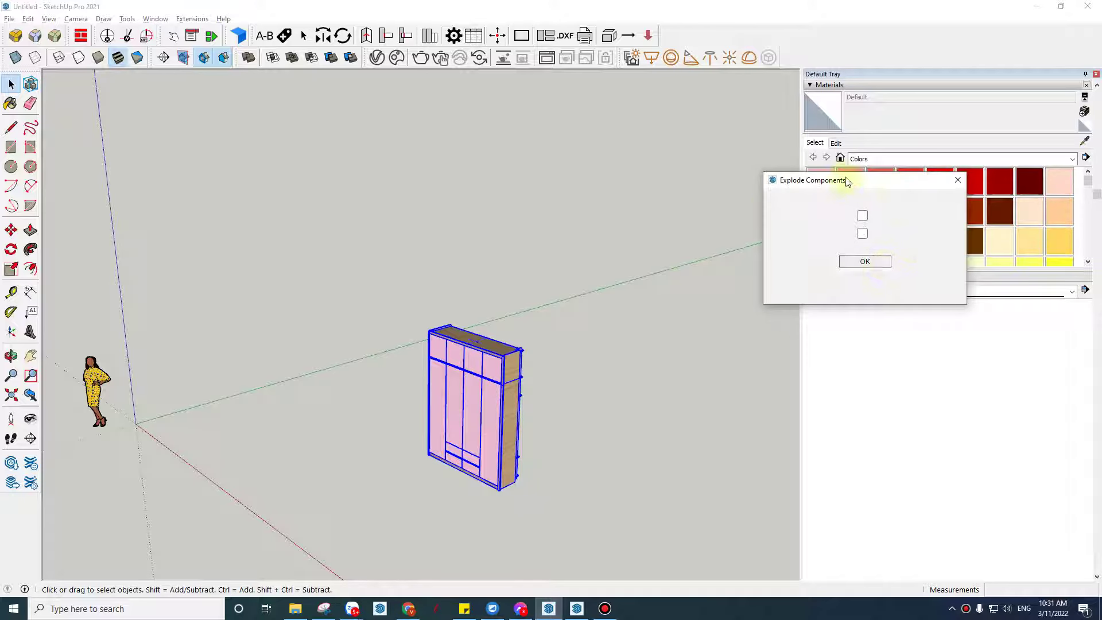
drag(848, 179, 663, 170)
click(692, 257)
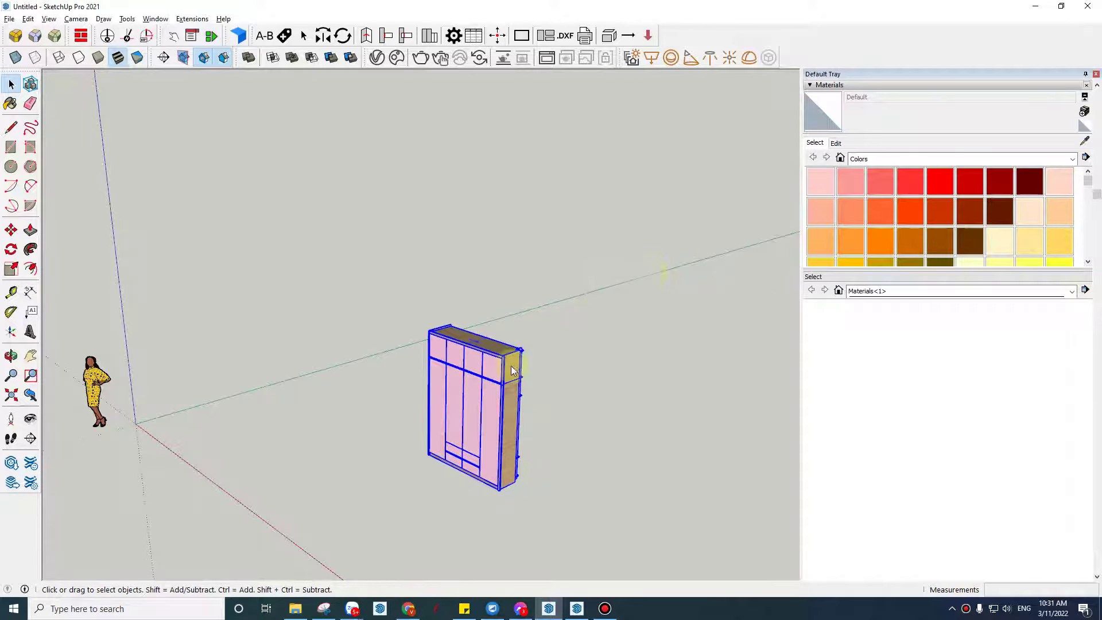
Step: Orbit and zoom to view nested sheets sheet-1 to sheet-12 on the ground
middle_drag(437, 422, 394, 444)
scroll(394, 440, down, 2)
scroll(394, 442, down, 1)
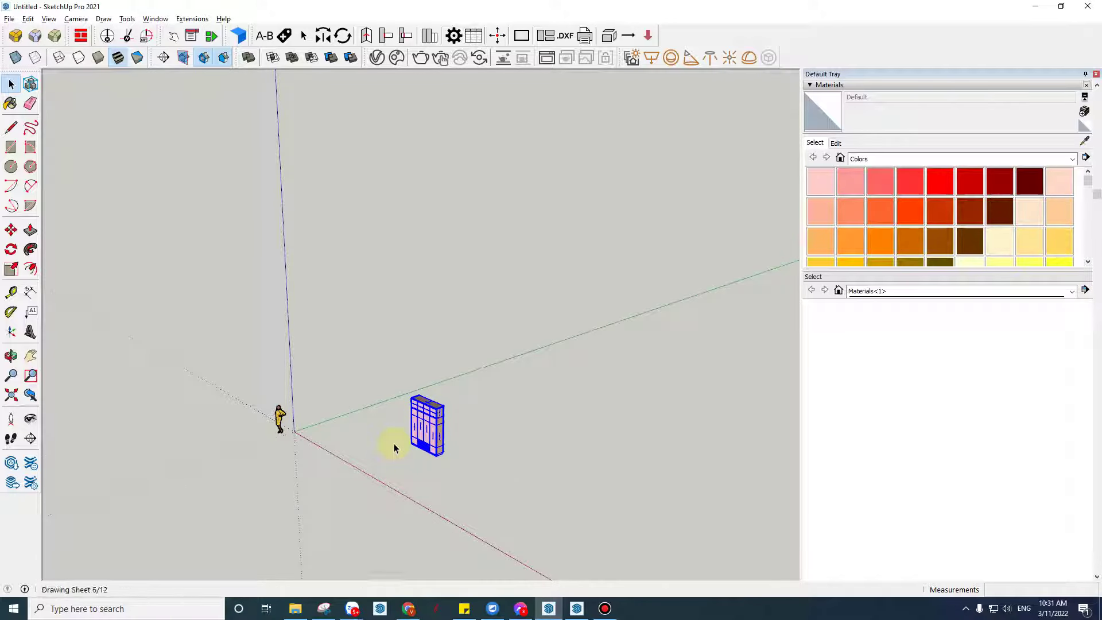
mouse_move(396, 445)
middle_down()
mouse_move(359, 422)
mouse_move(334, 442)
mouse_move(405, 514)
mouse_move(368, 422)
mouse_move(364, 465)
middle_up()
key(space)
scroll(413, 418, up, 3)
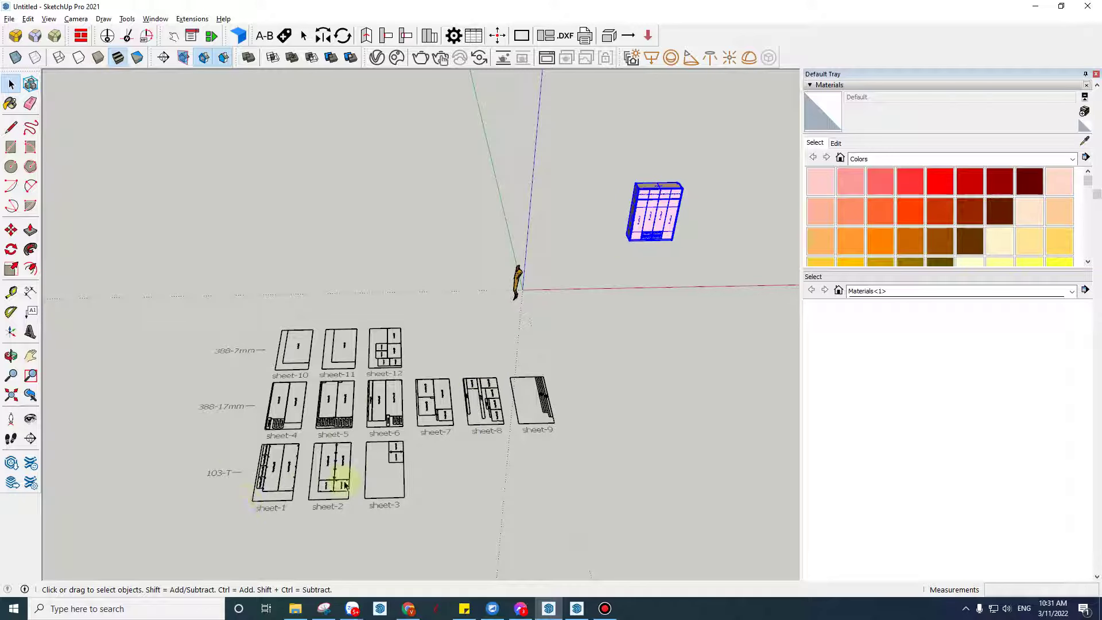
click(757, 226)
mouse_move(757, 225)
shift+middle_down()
mouse_move(203, 543)
mouse_move(344, 386)
shift+middle_up()
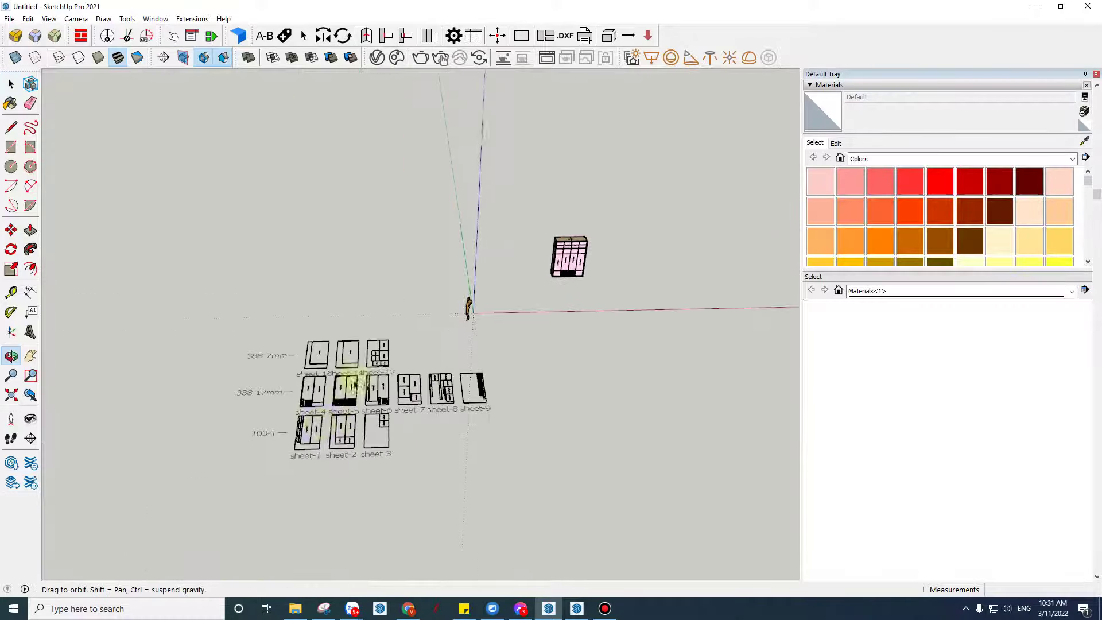
scroll(321, 402, up, 3)
scroll(270, 402, up, 3)
scroll(508, 377, down, 3)
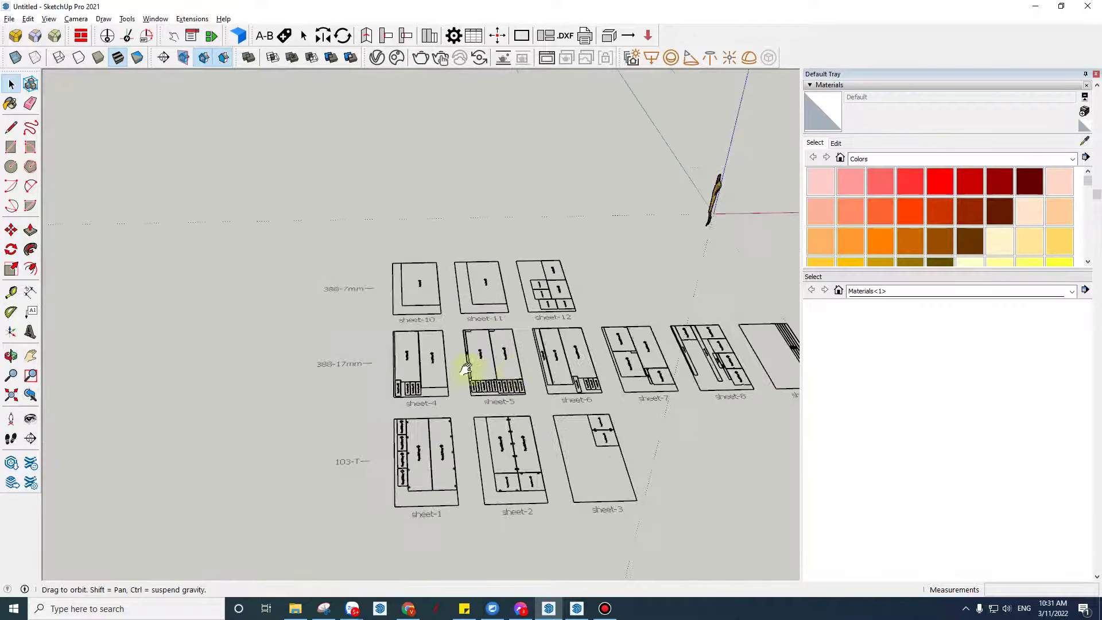
shift+middle_drag(466, 368, 479, 373)
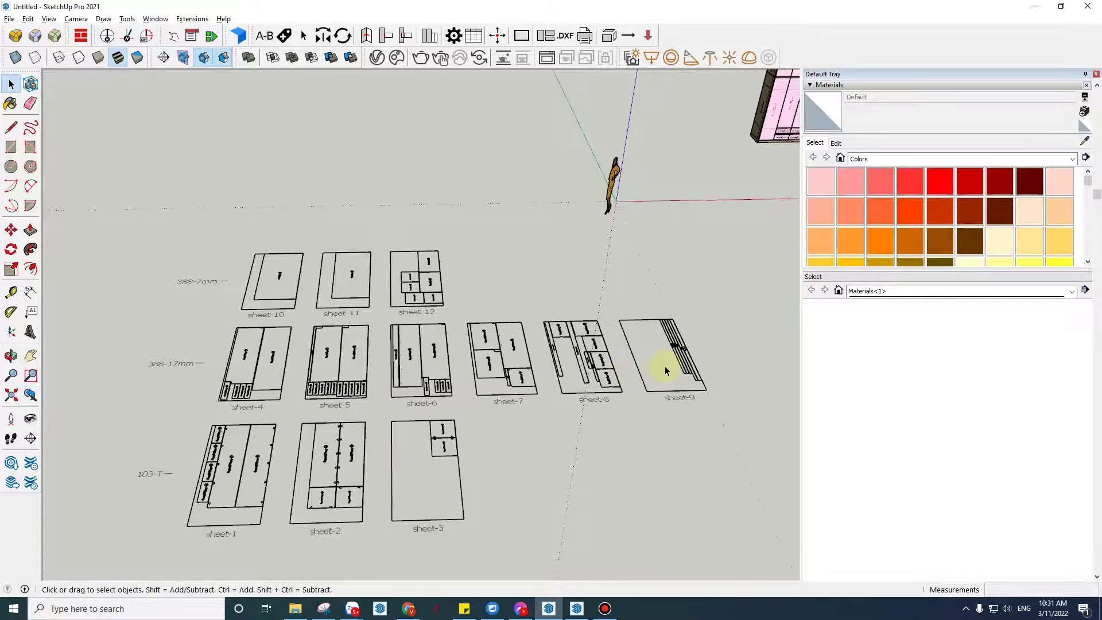
scroll(689, 370, up, 1)
scroll(680, 360, up, 1)
scroll(674, 357, up, 2)
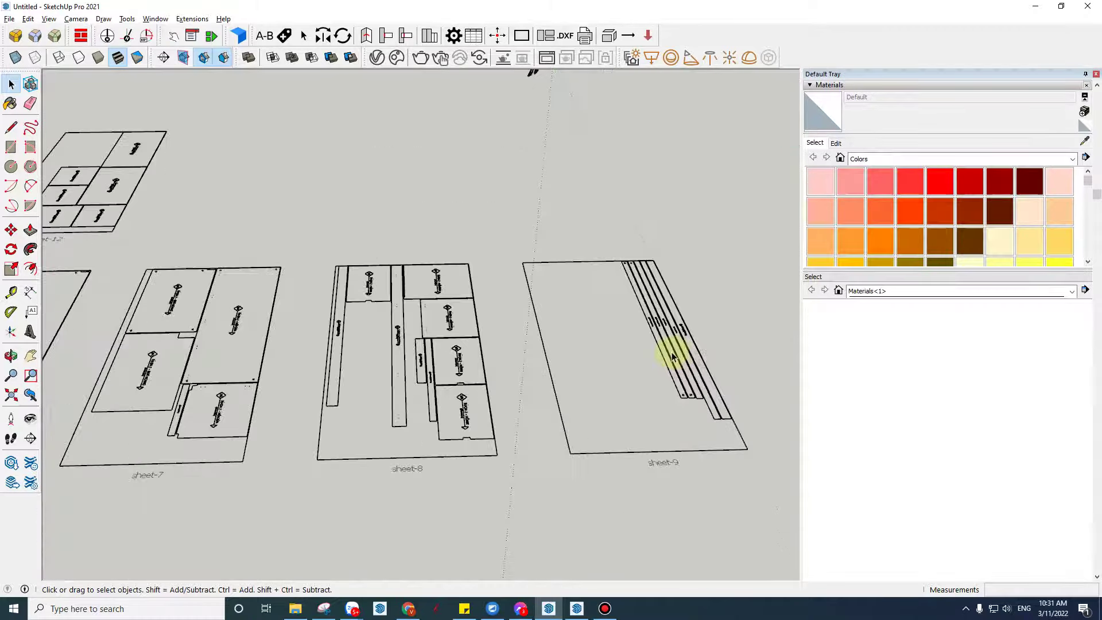
scroll(670, 352, down, 1)
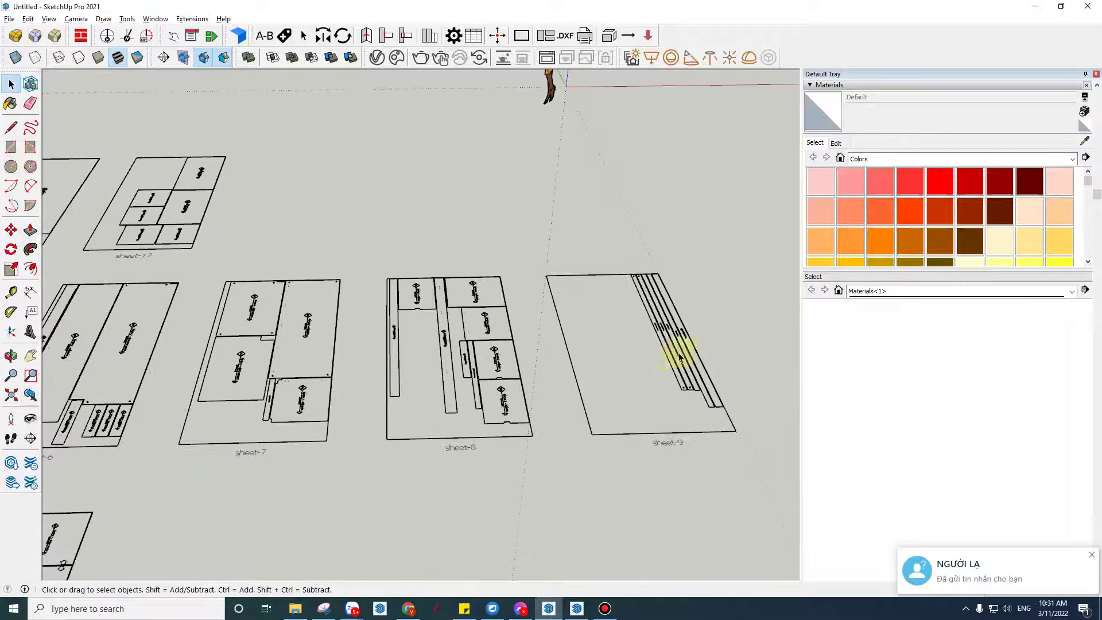
middle_drag(669, 351, 651, 419)
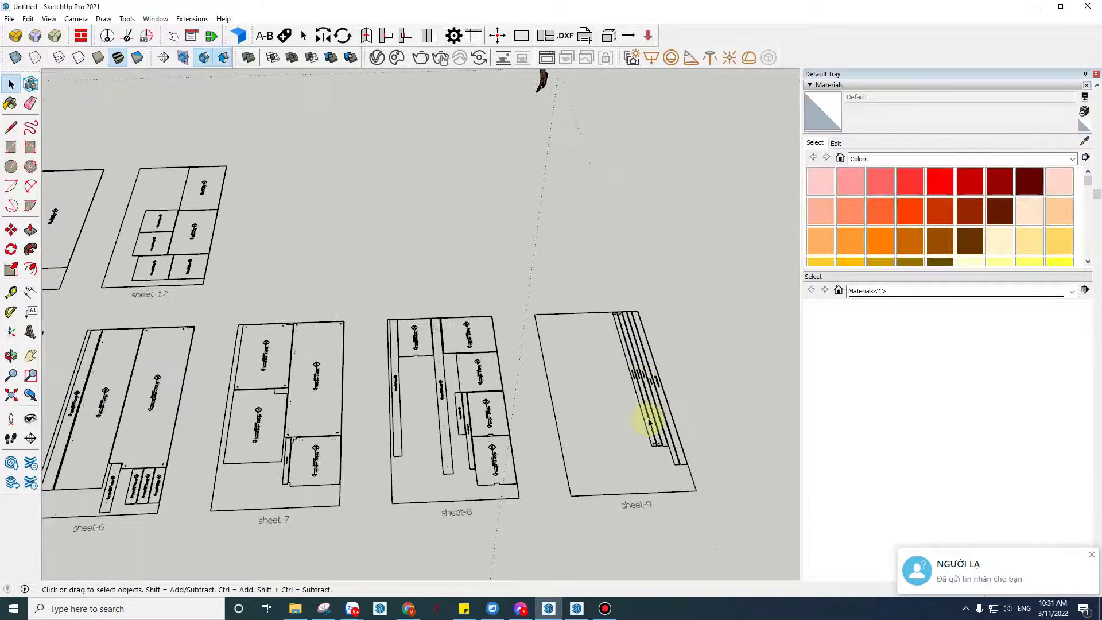
scroll(649, 422, down, 2)
scroll(651, 421, up, 1)
scroll(648, 416, down, 1)
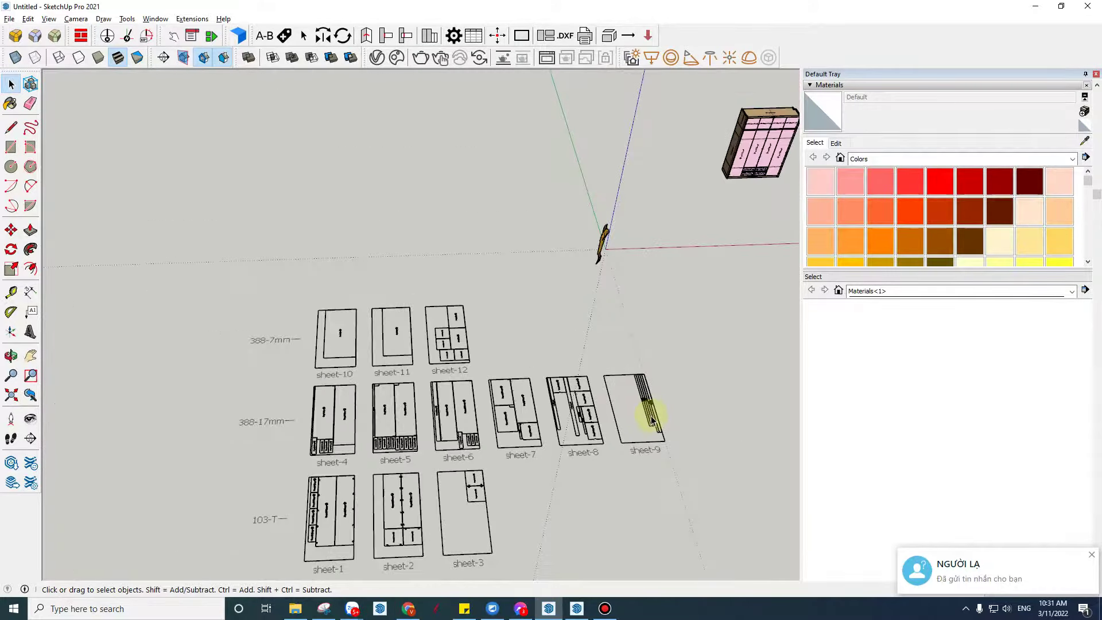
scroll(650, 414, up, 2)
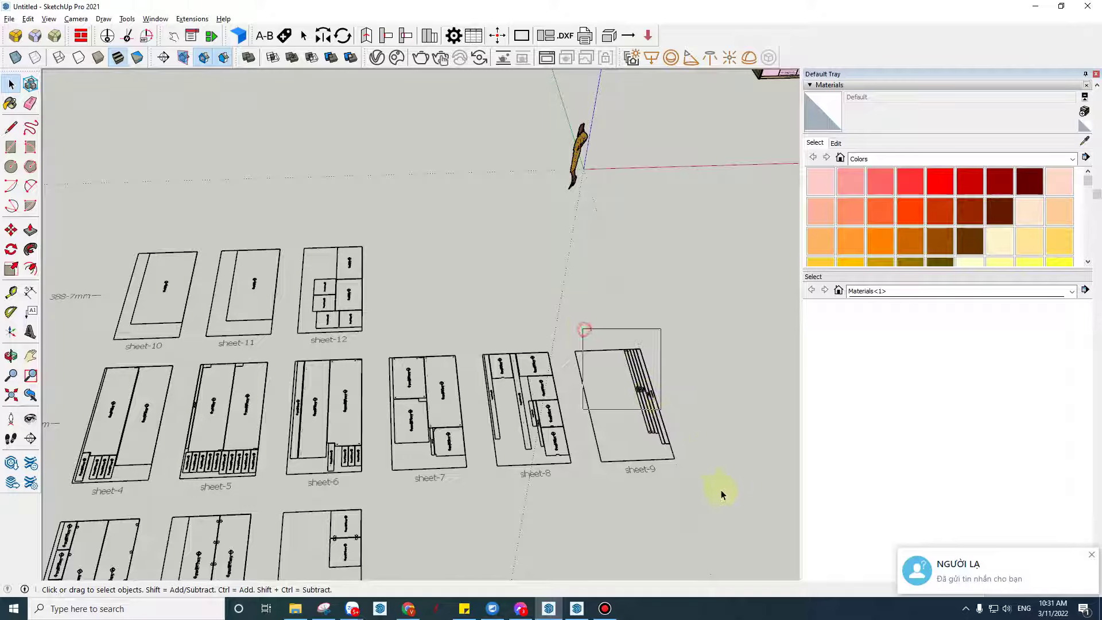
click(658, 417)
scroll(654, 415, up, 2)
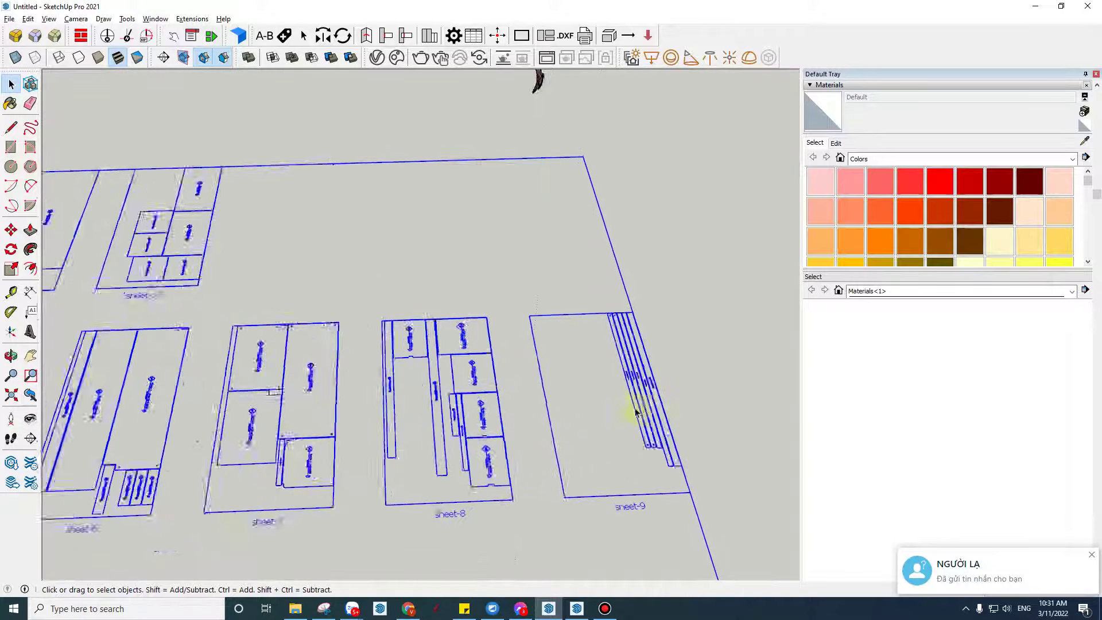
scroll(656, 390, up, 2)
Step: Enter the nested sheets group and orbit around sheet-9 to inspect its thin strips
double_click(648, 372)
click(648, 372)
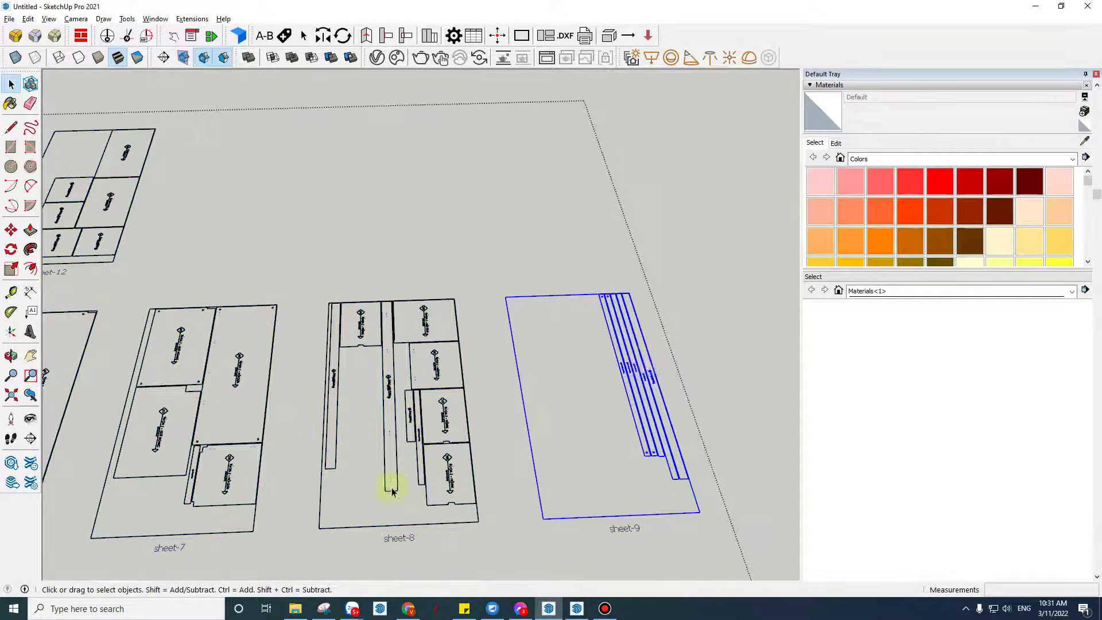
scroll(652, 384, up, 2)
scroll(651, 385, down, 3)
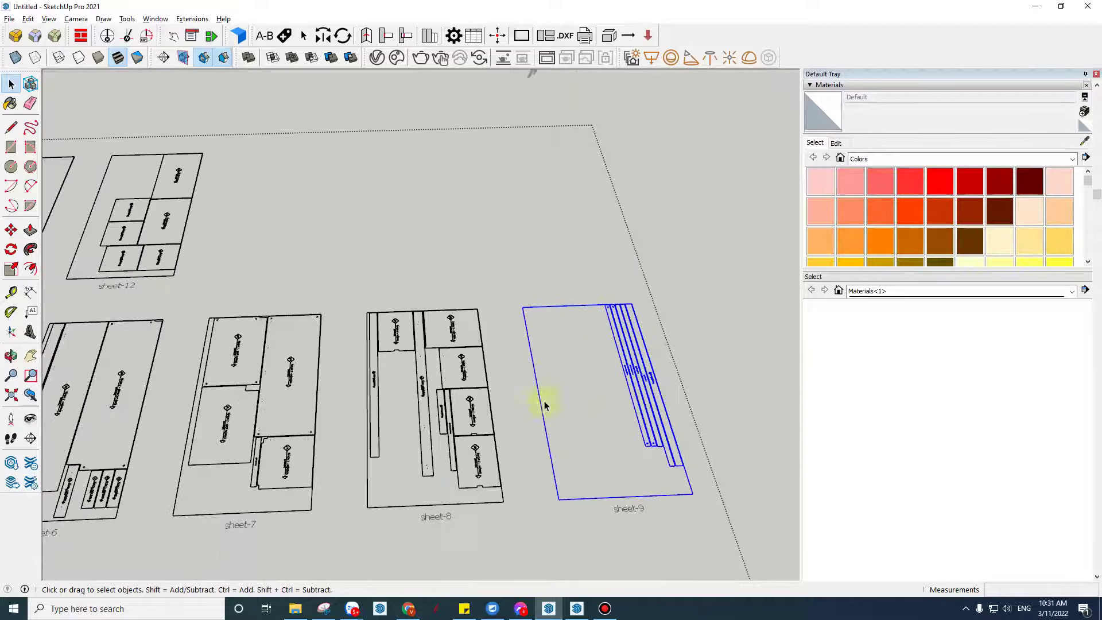
scroll(541, 401, up, 2)
middle_drag(541, 402, 615, 388)
scroll(617, 381, up, 2)
scroll(625, 367, up, 3)
scroll(654, 363, up, 2)
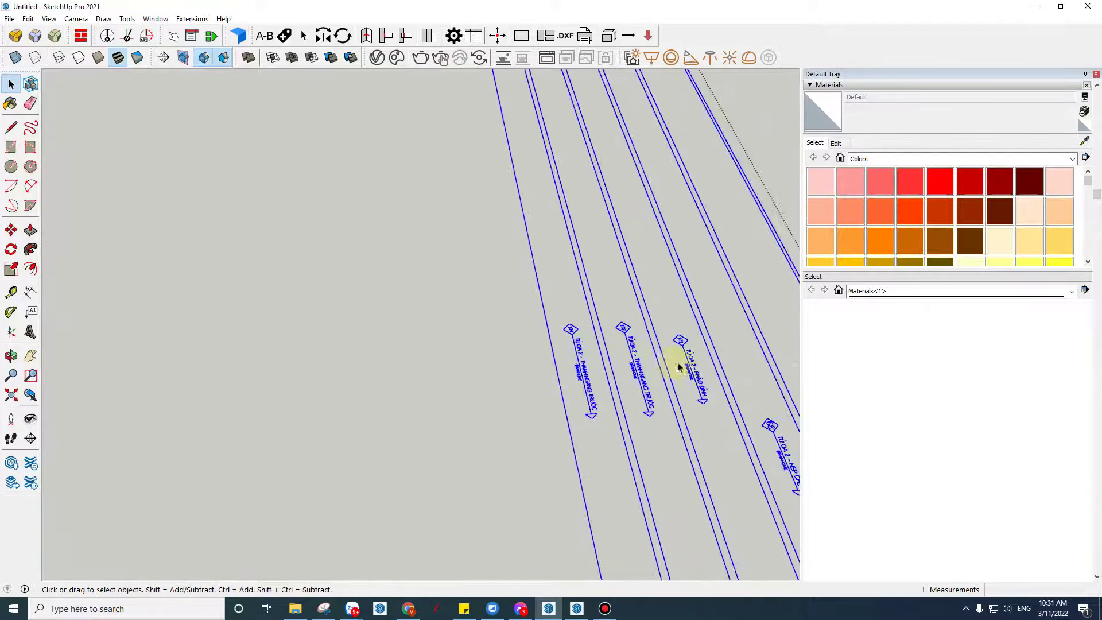
scroll(678, 366, up, 1)
scroll(740, 420, up, 1)
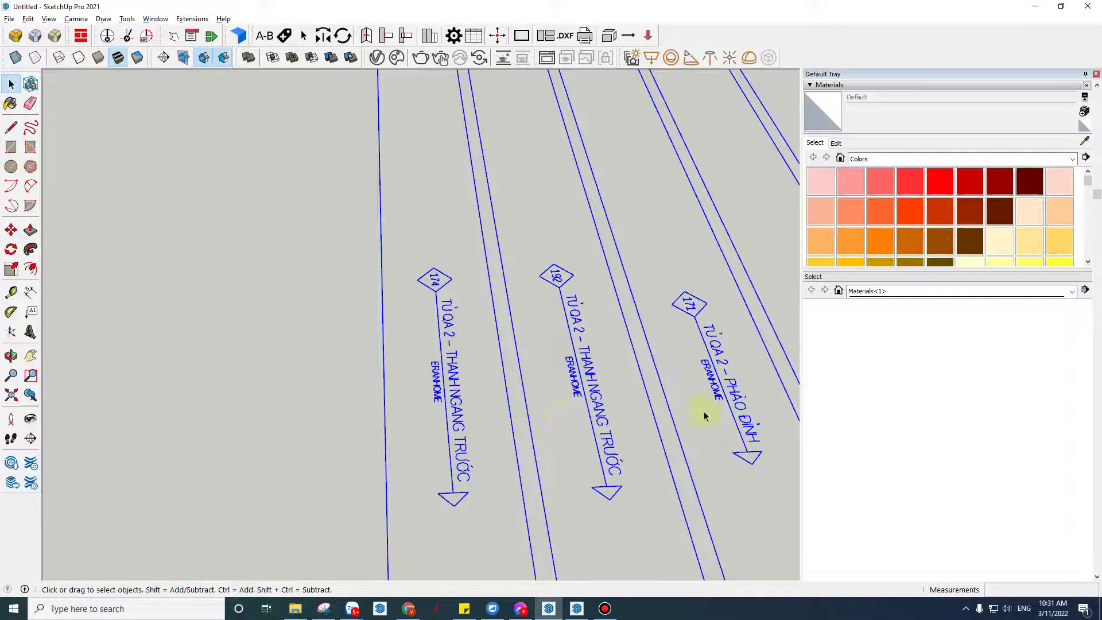
scroll(466, 410, down, 1)
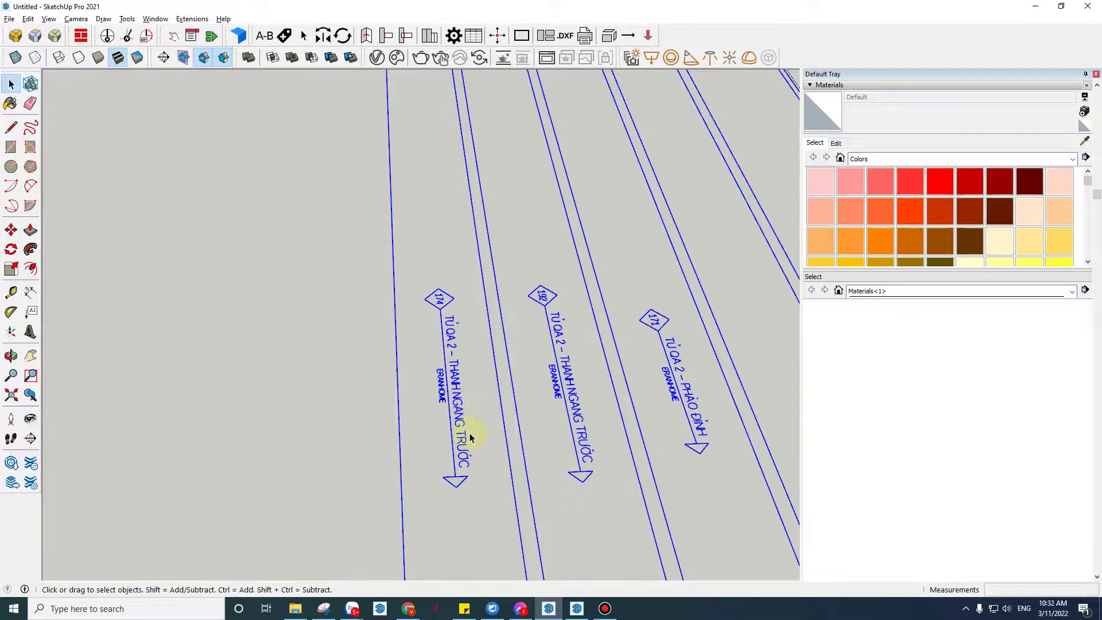
scroll(466, 433, down, 4)
scroll(464, 431, down, 2)
scroll(462, 430, down, 3)
mouse_move(462, 431)
middle_down()
mouse_move(539, 313)
mouse_move(620, 312)
mouse_move(683, 343)
middle_up()
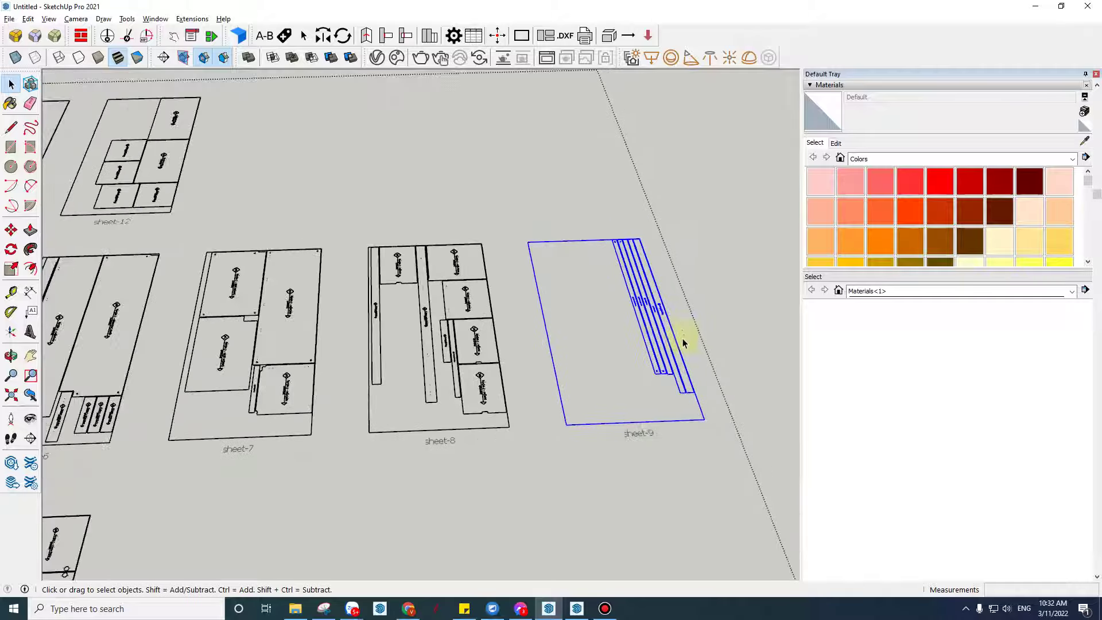
scroll(534, 394, down, 2)
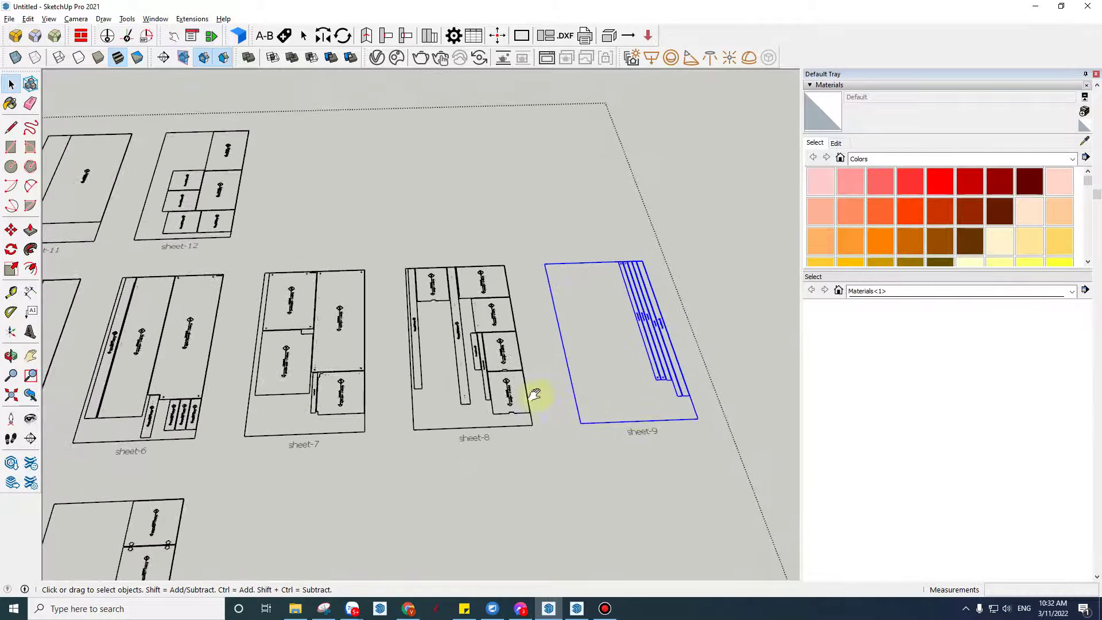
mouse_move(534, 394)
middle_down()
mouse_move(696, 352)
mouse_move(634, 330)
middle_up()
Step: Zoom across the layout and window-select sheet-9 together with its label
scroll(631, 332, down, 2)
scroll(631, 333, up, 1)
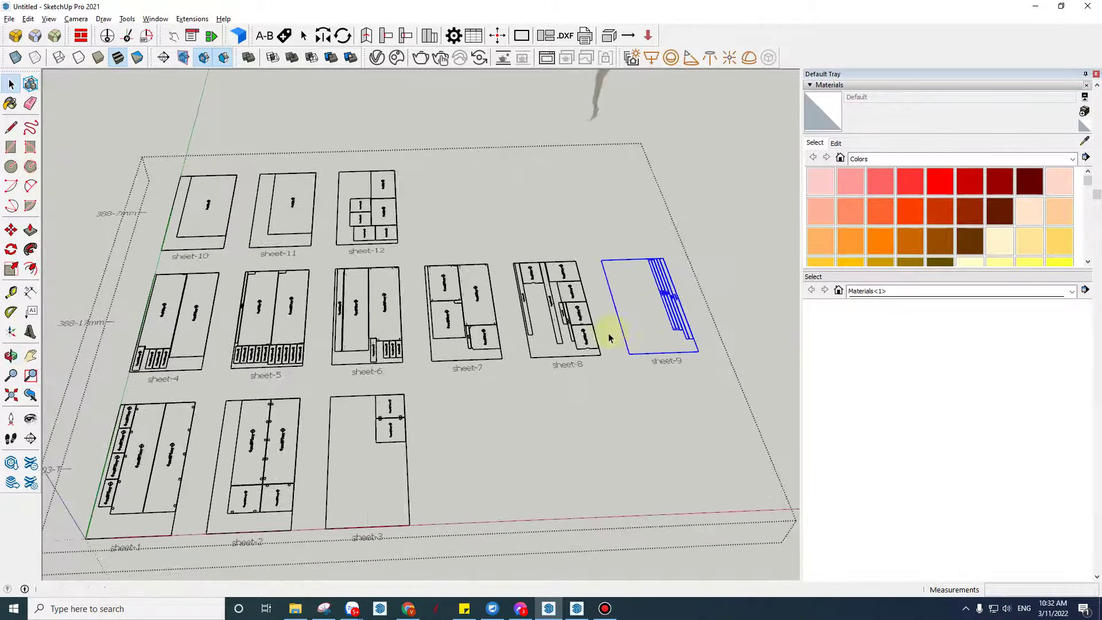
scroll(511, 312, up, 1)
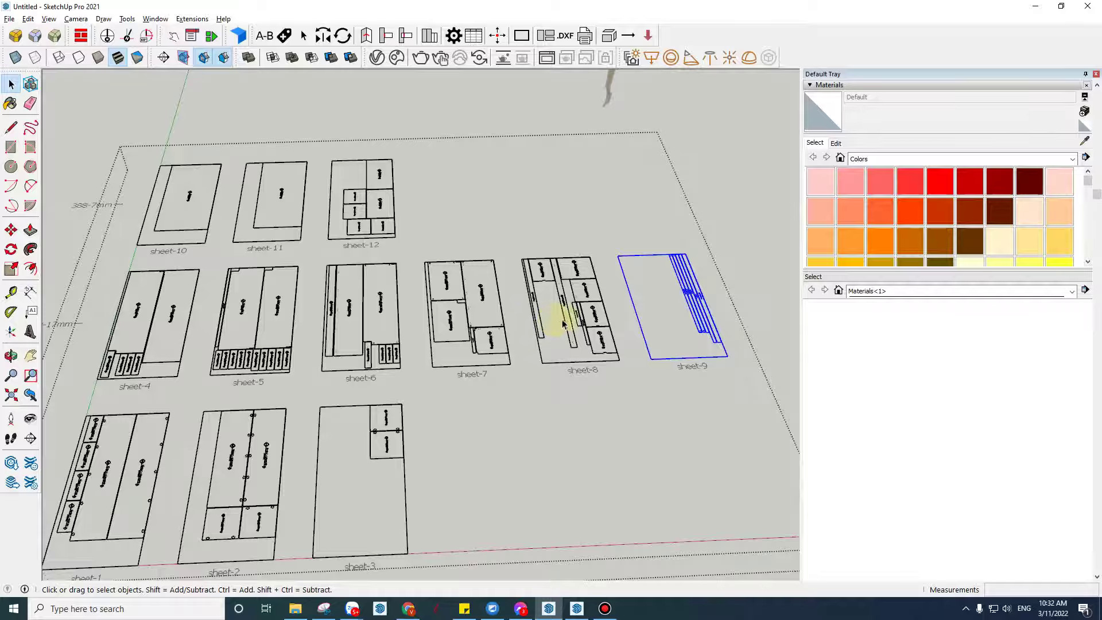
scroll(631, 314, down, 2)
scroll(676, 324, down, 2)
scroll(680, 337, up, 3)
scroll(680, 337, up, 3)
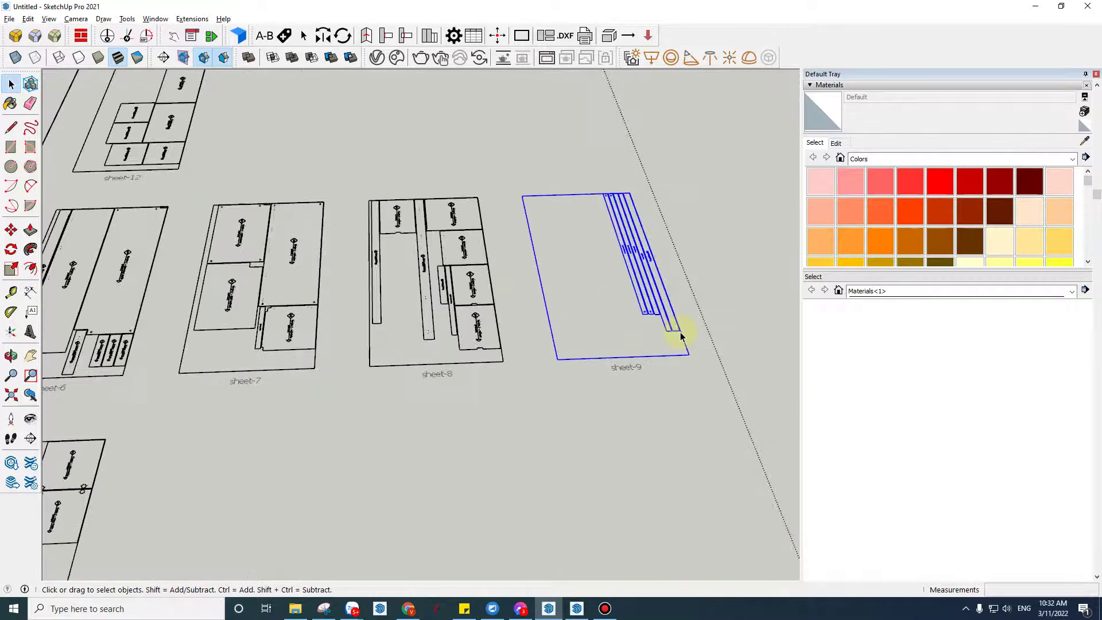
scroll(674, 327, down, 2)
scroll(698, 342, down, 1)
scroll(686, 330, down, 1)
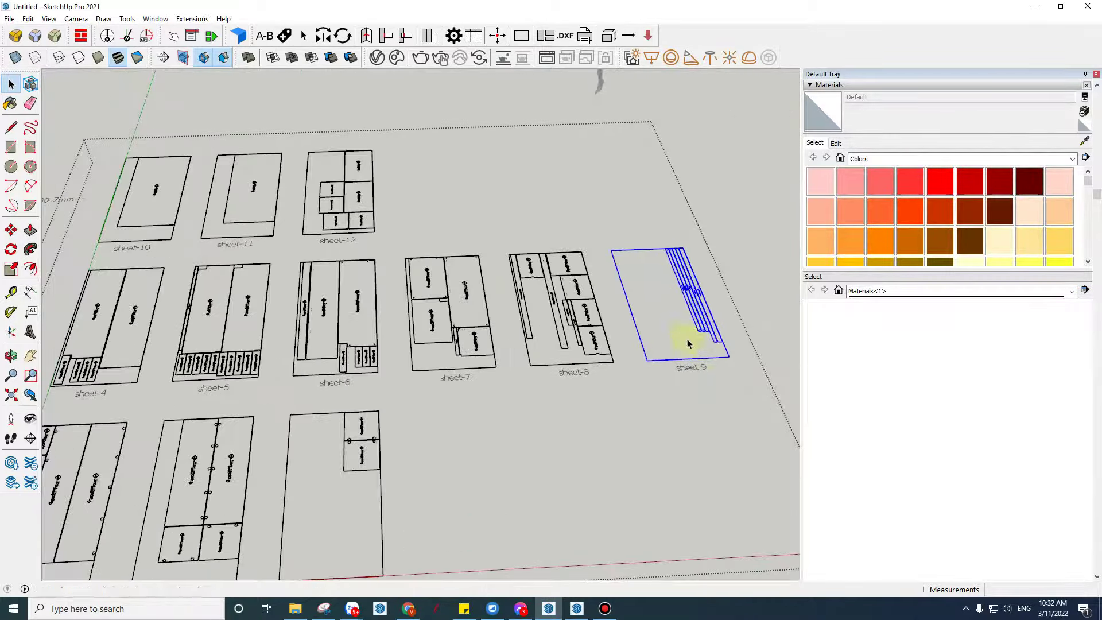
scroll(687, 324, down, 1)
scroll(687, 325, up, 2)
scroll(677, 315, up, 2)
scroll(681, 295, up, 2)
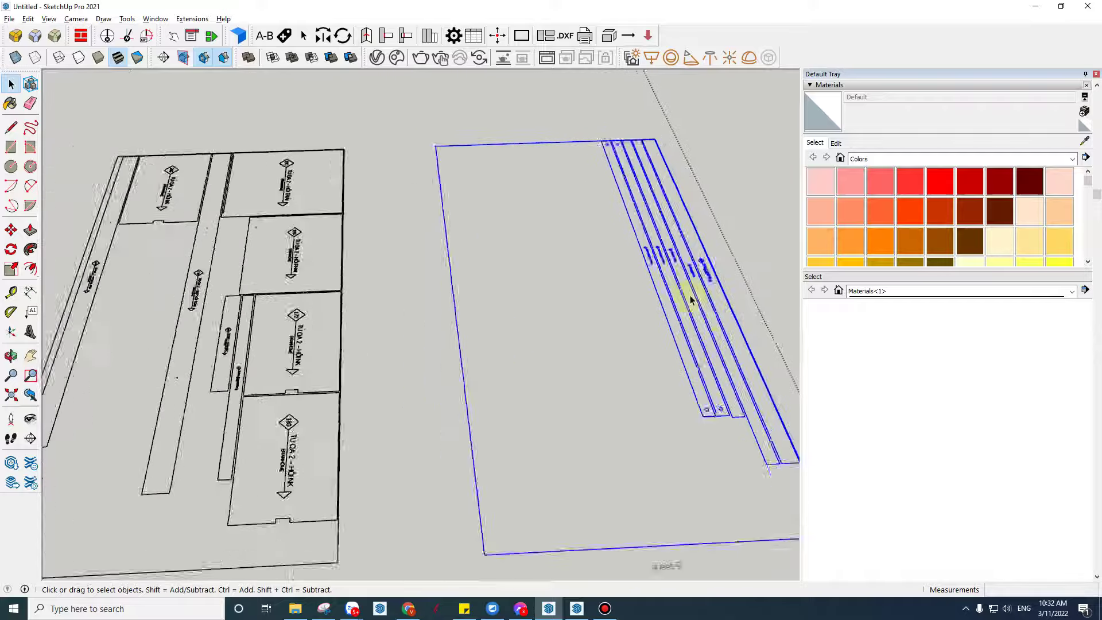
scroll(666, 339, down, 2)
scroll(679, 324, down, 2)
scroll(676, 321, down, 1)
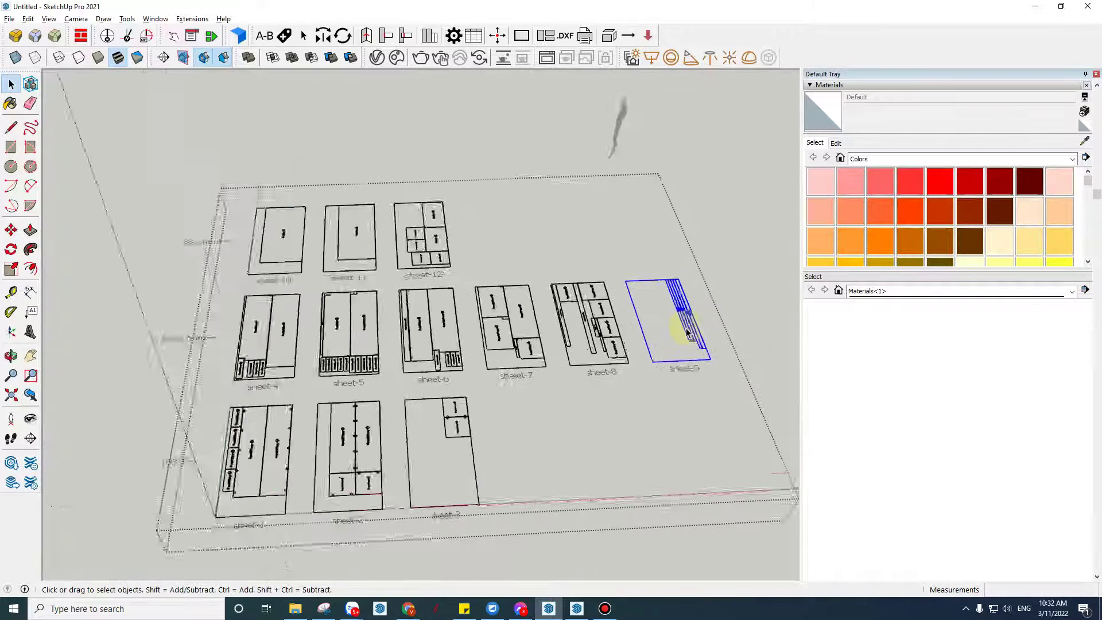
scroll(683, 330, up, 2)
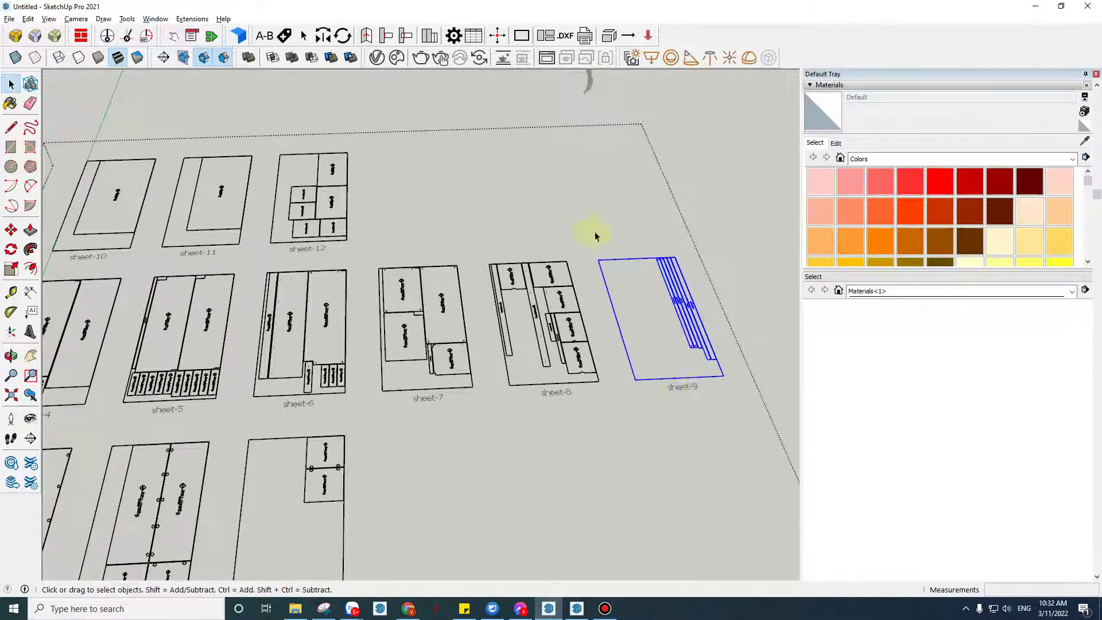
scroll(676, 276, down, 1)
scroll(677, 275, down, 1)
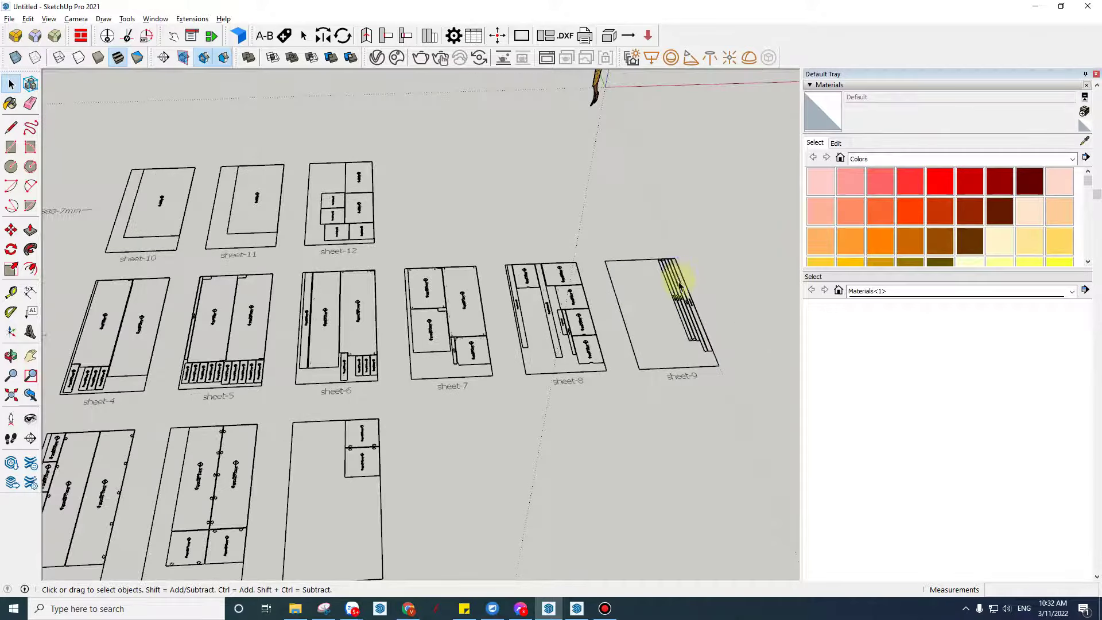
scroll(676, 275, down, 1)
scroll(589, 220, up, 2)
drag(588, 220, 739, 415)
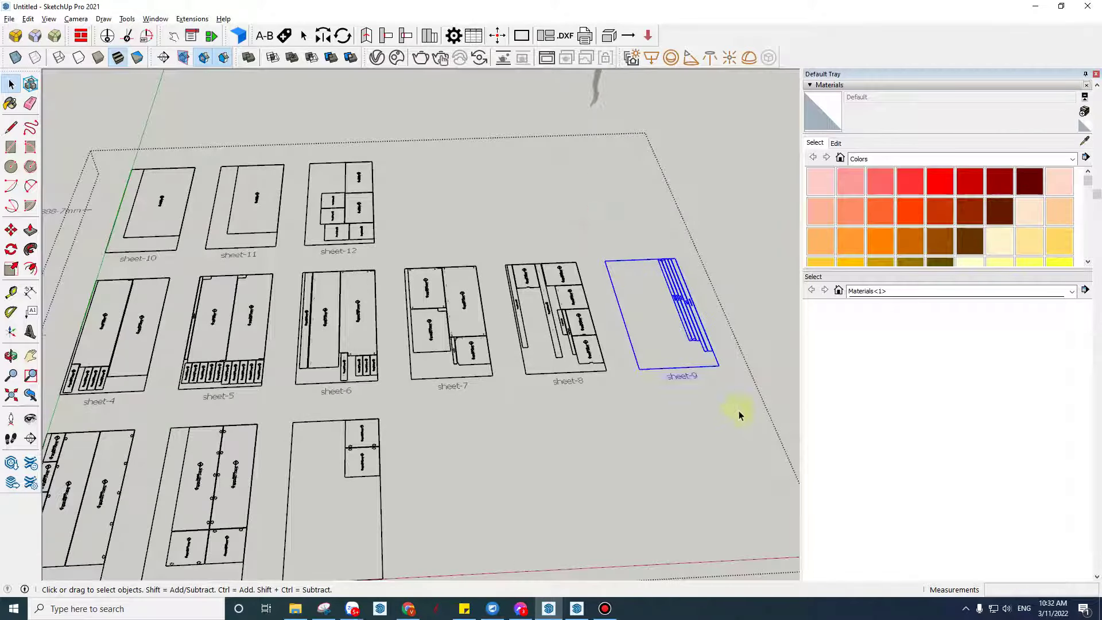
Step: Delete sheet-9 and its label from the nesting layout
key(Delete)
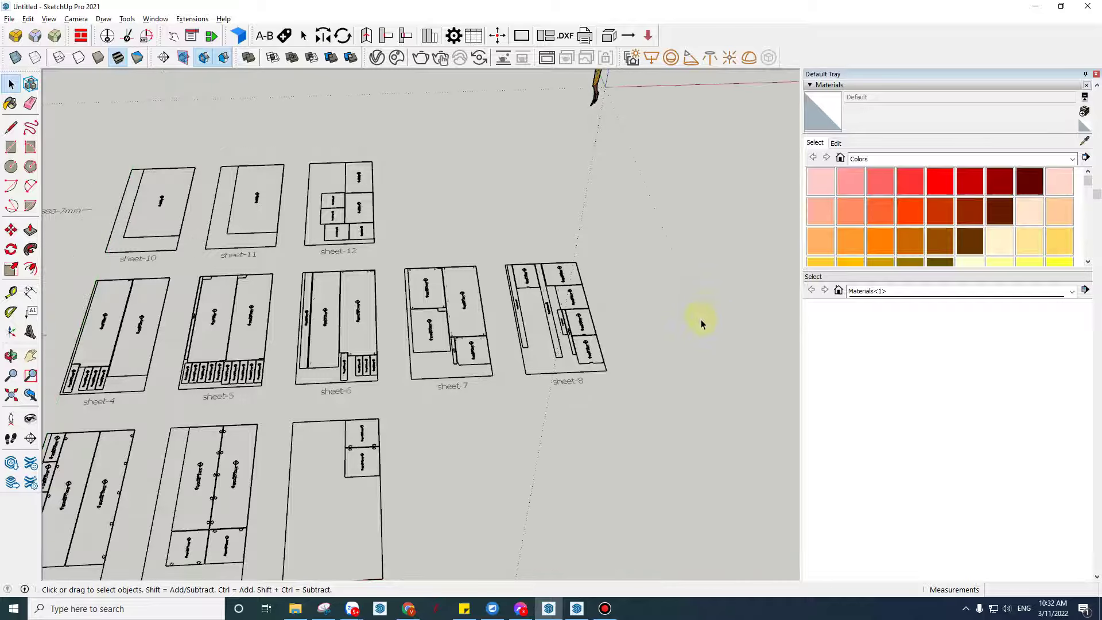
shift+middle_drag(700, 319, 528, 354)
scroll(529, 354, down, 2)
scroll(524, 339, down, 2)
scroll(402, 345, down, 1)
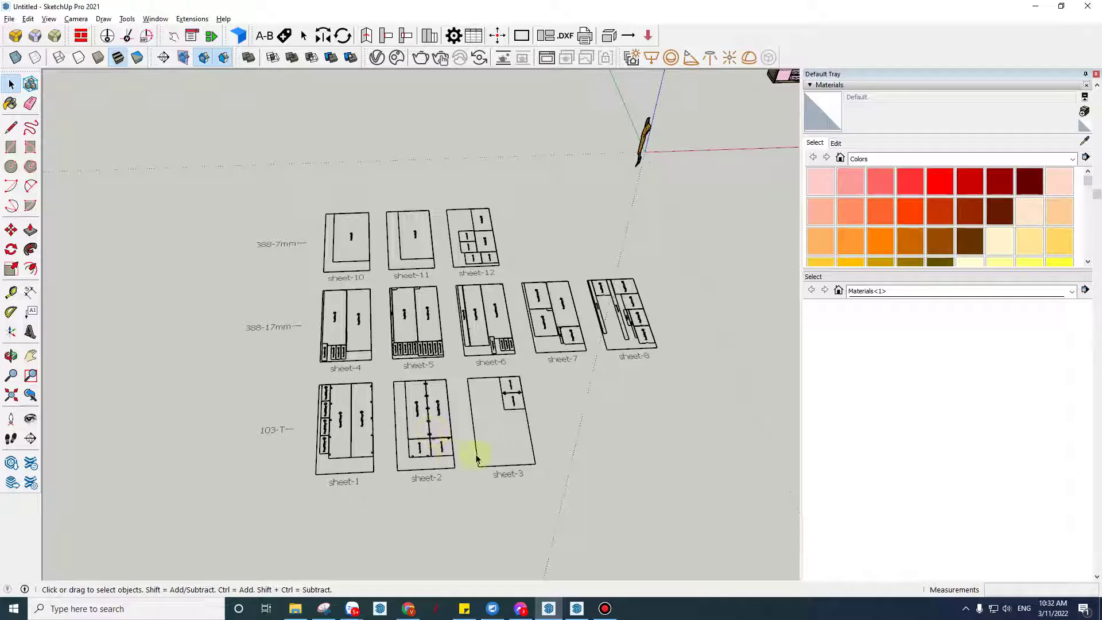
Step: Orbit and zoom to review the eleven remaining nested sheets
scroll(476, 457, up, 2)
scroll(499, 423, up, 3)
scroll(542, 321, down, 2)
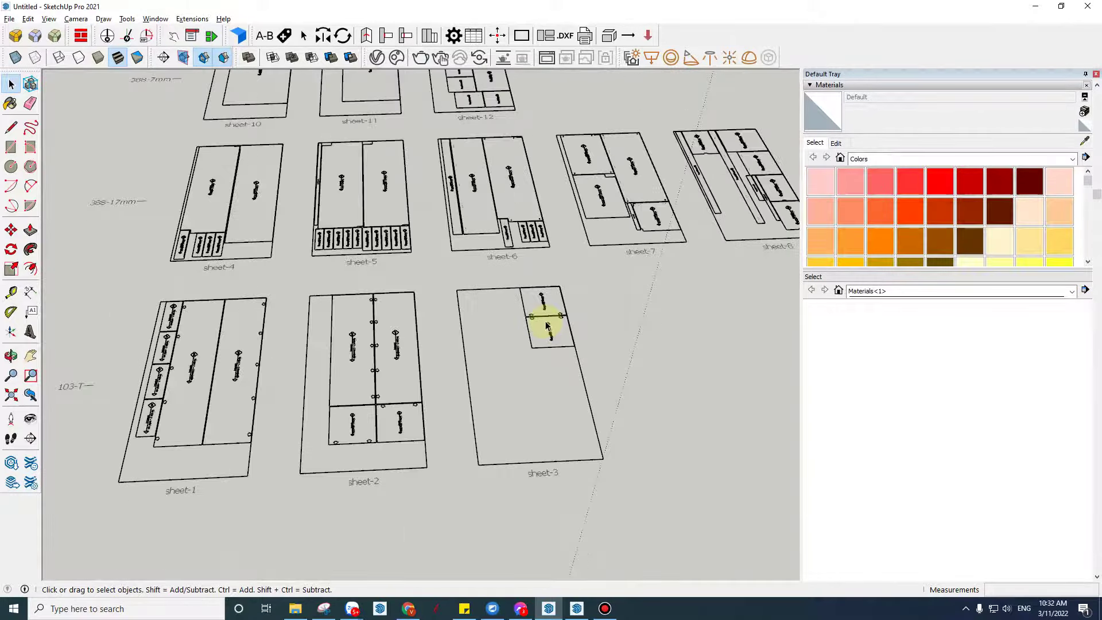
mouse_move(546, 325)
middle_down()
mouse_move(591, 321)
mouse_move(472, 400)
mouse_move(458, 366)
middle_up()
scroll(597, 326, up, 3)
scroll(599, 327, down, 5)
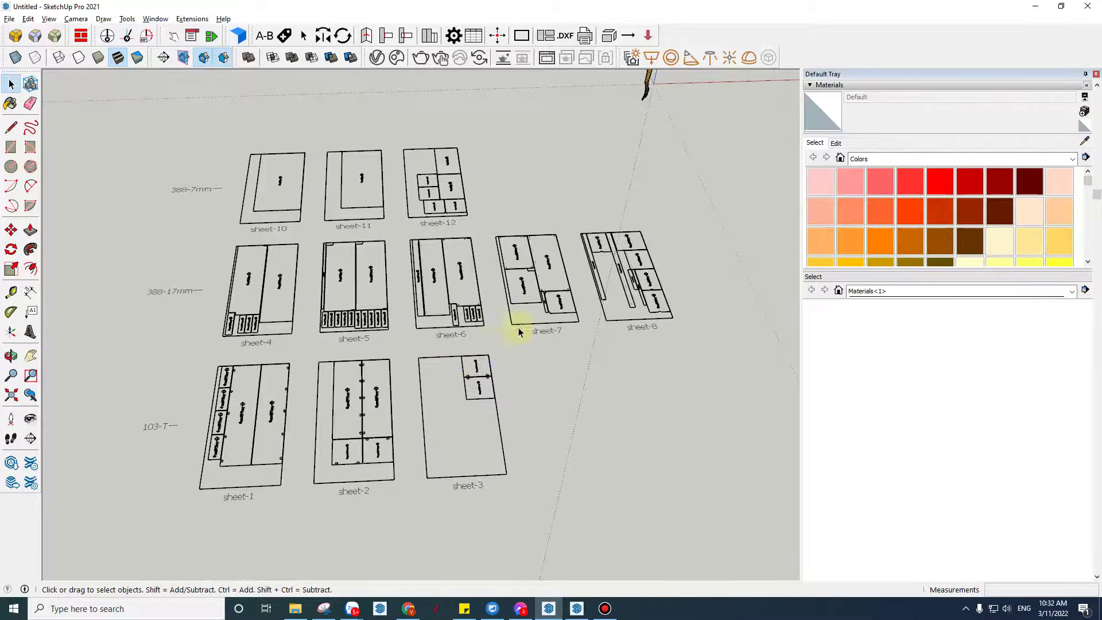
mouse_move(519, 332)
middle_down()
mouse_move(659, 295)
mouse_move(484, 291)
mouse_move(577, 312)
mouse_move(506, 337)
middle_up()
scroll(507, 336, down, 3)
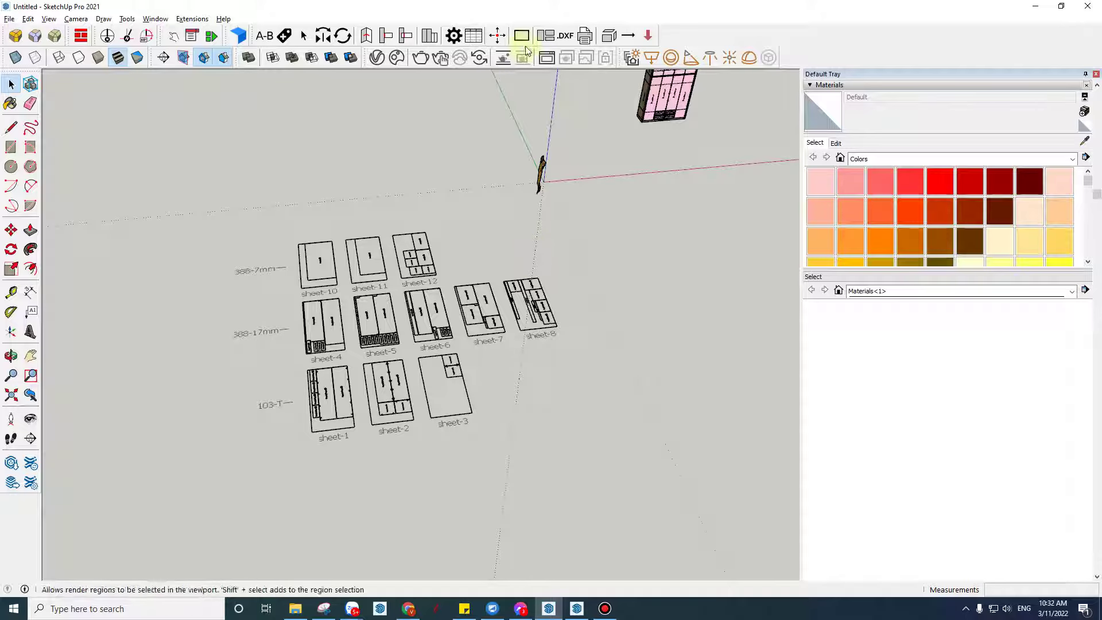
Step: Export the nesting layout as DXF to the Desktop, named 'Tu quan ao_10-32-49'
click(565, 38)
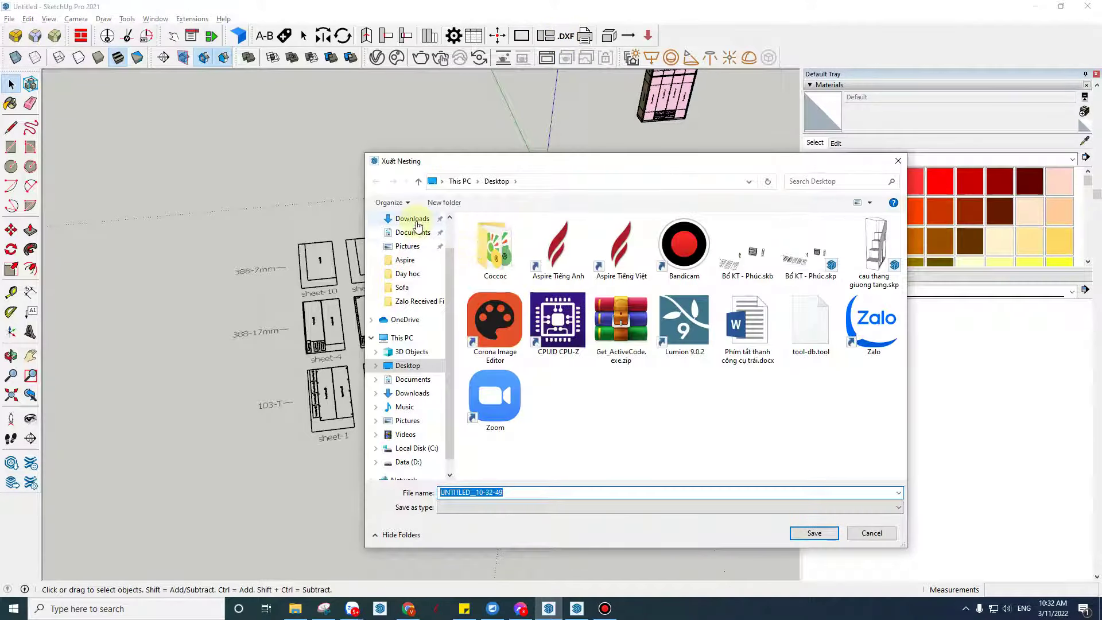
click(449, 221)
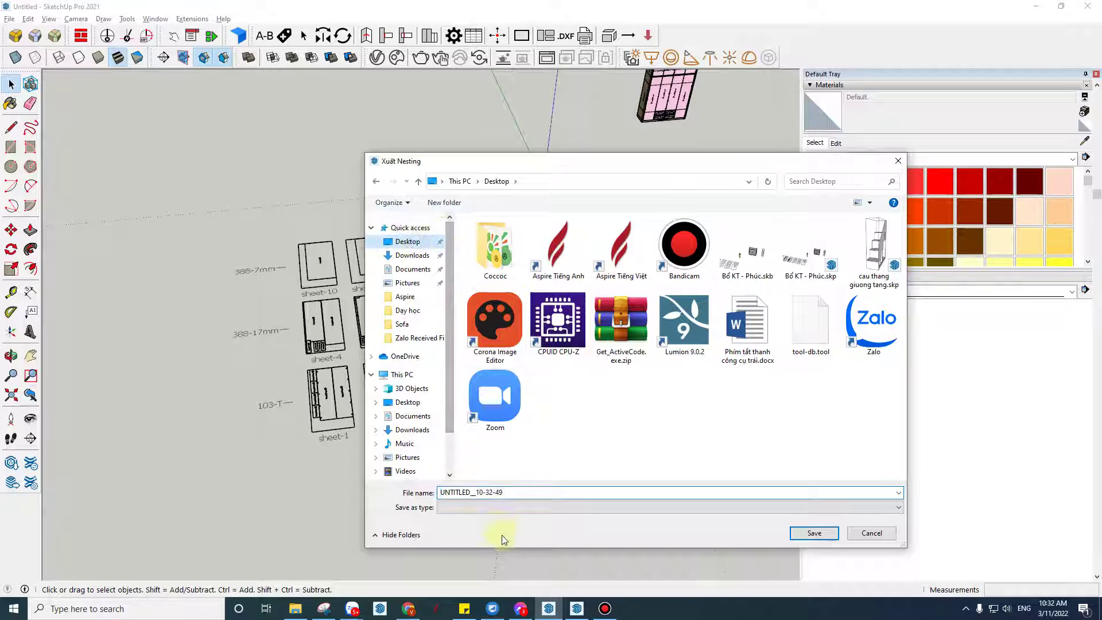
click(472, 491)
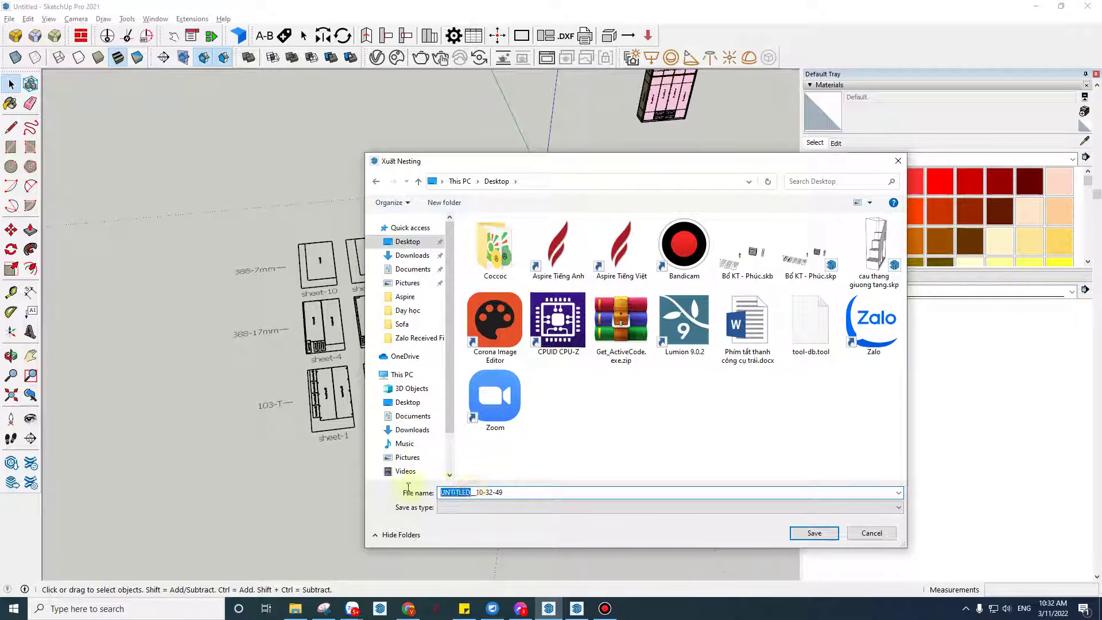
text(Tu qua)
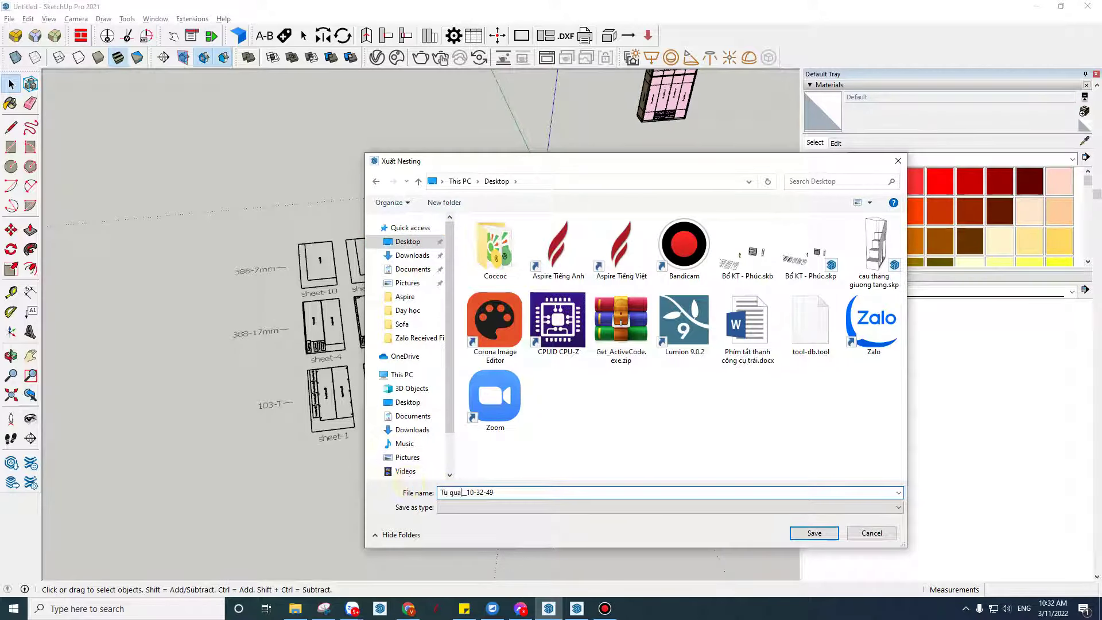
text(n ao)
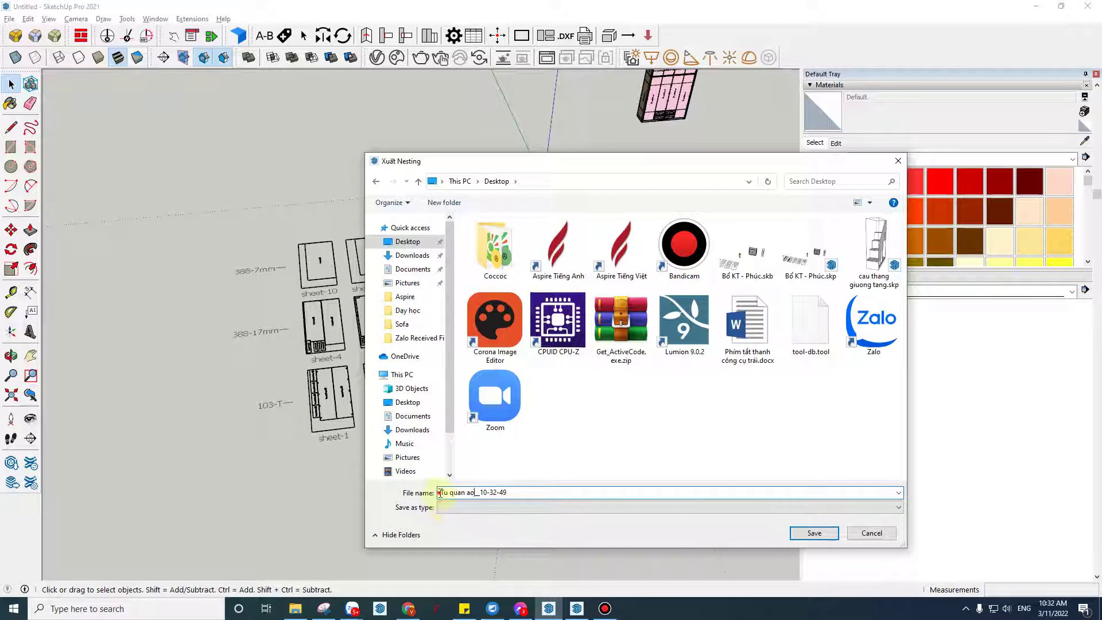
click(830, 532)
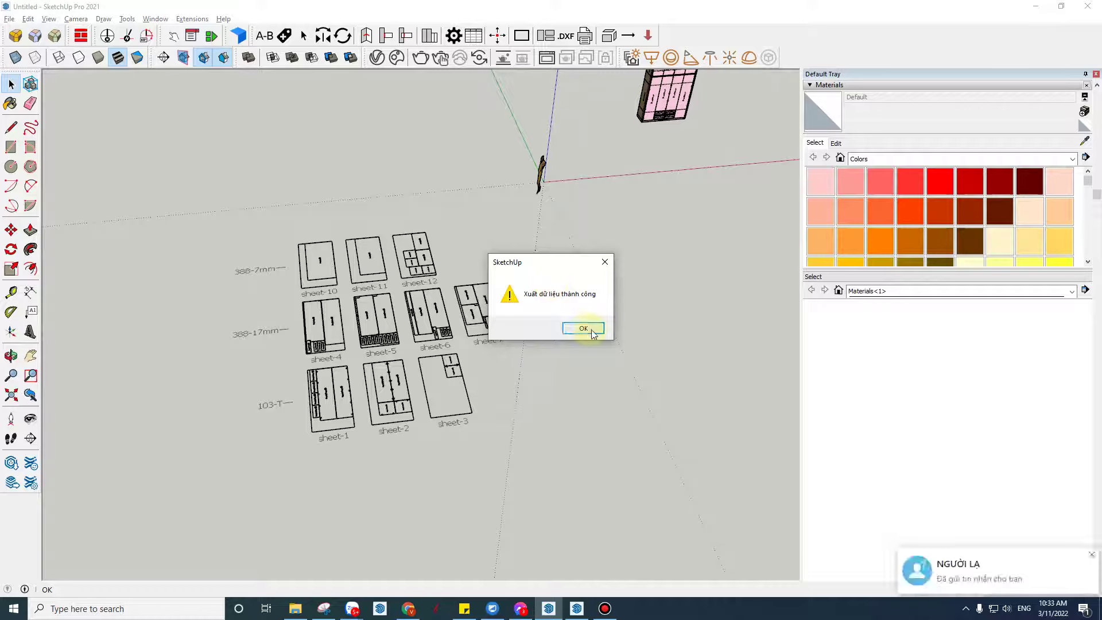
click(593, 334)
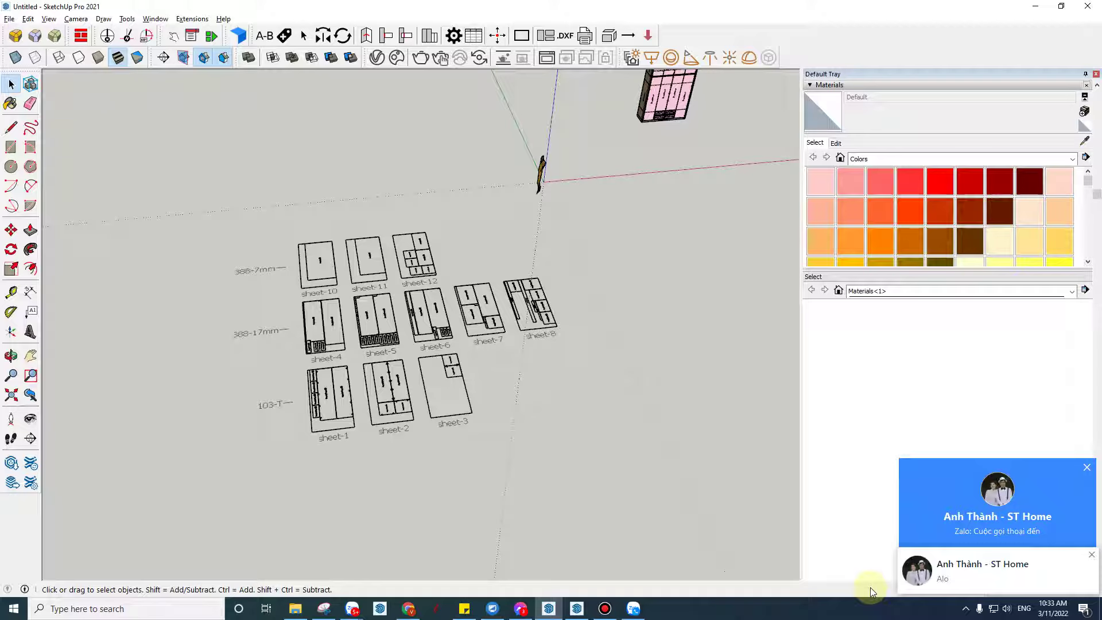
mouse_move(520, 608)
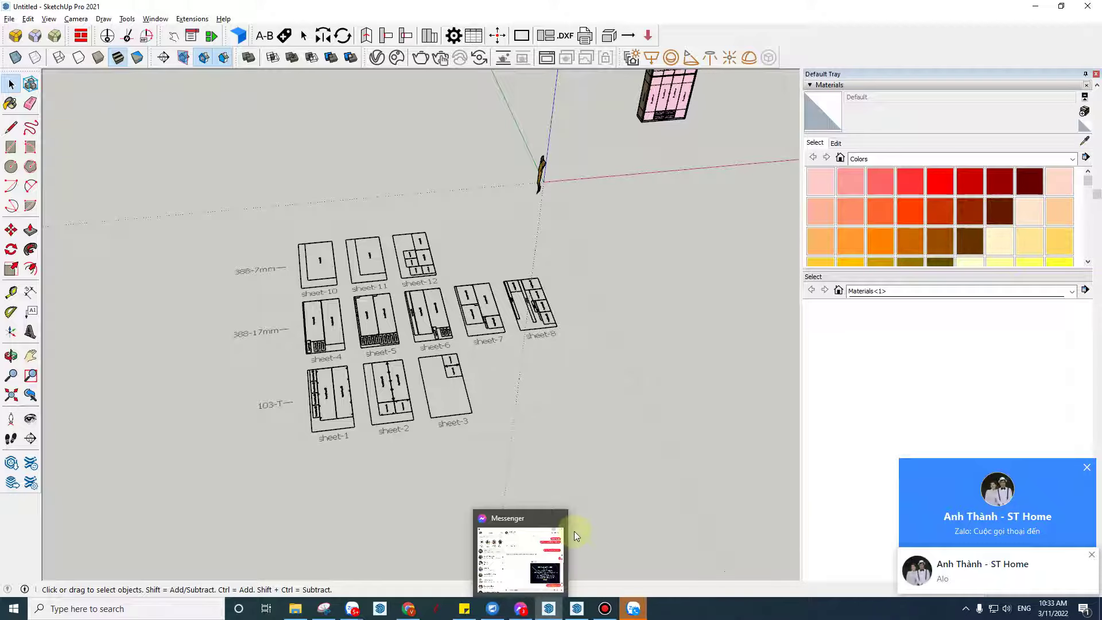
Step: Reply 'a chờ em chút nhé' in the Zalo chat, then launch Aspire Tiếng Việt
click(980, 572)
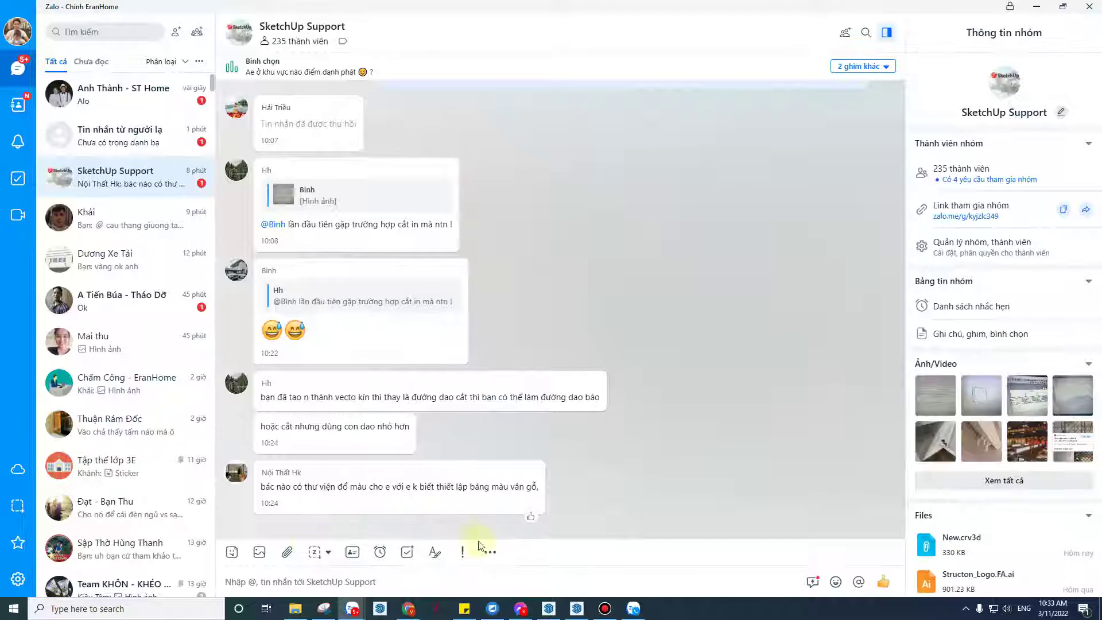
text(`a chờ)
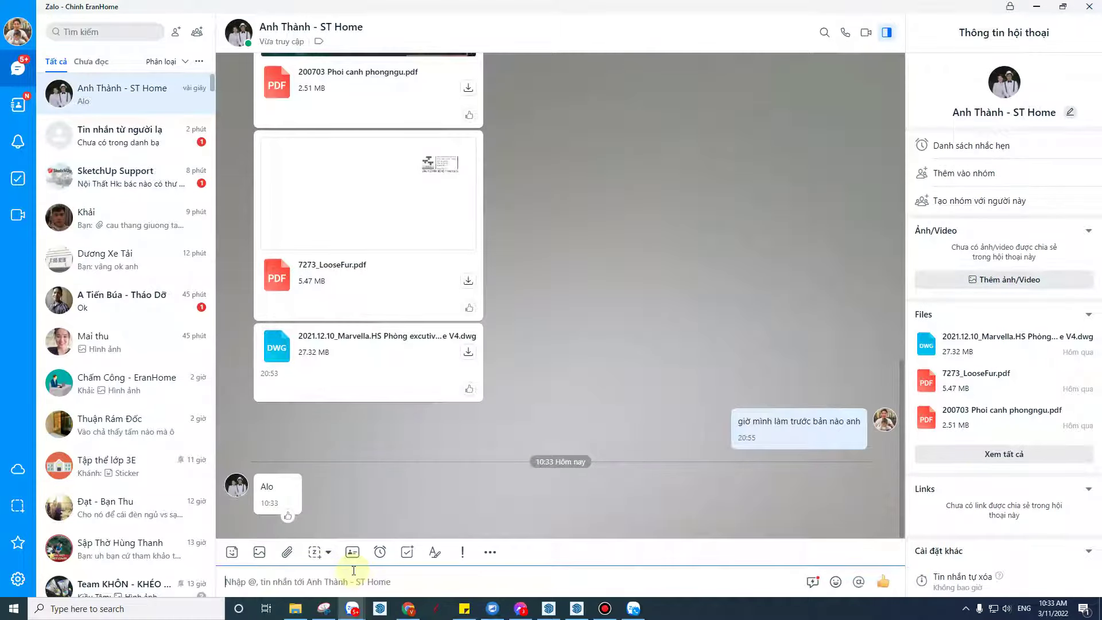
text( em chút nhé)
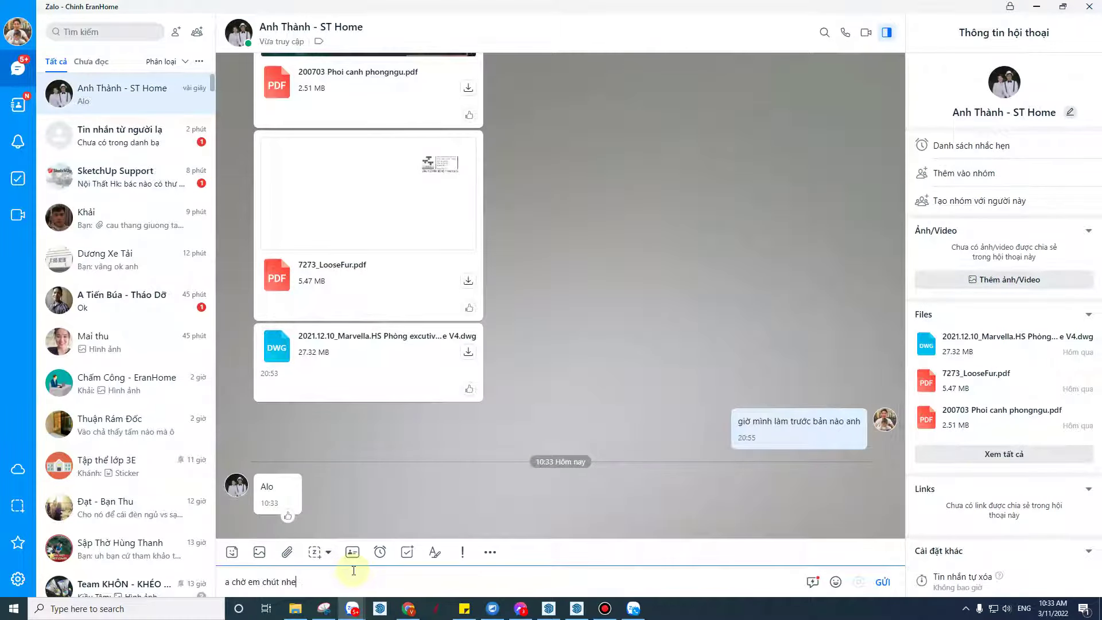
key(Return)
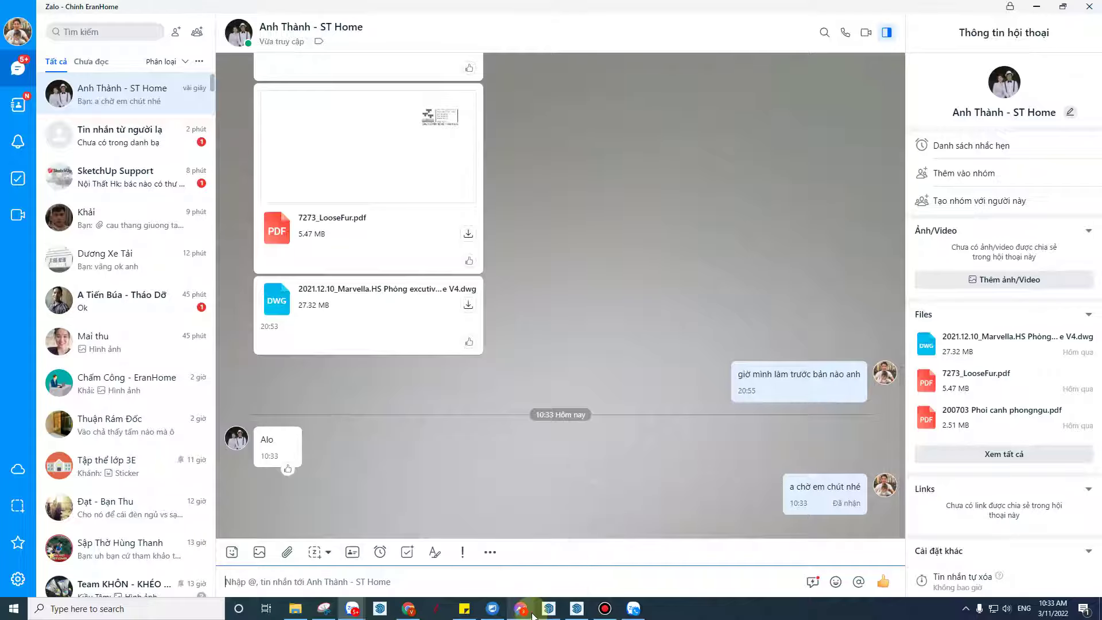
key(super+d)
double_click(64, 195)
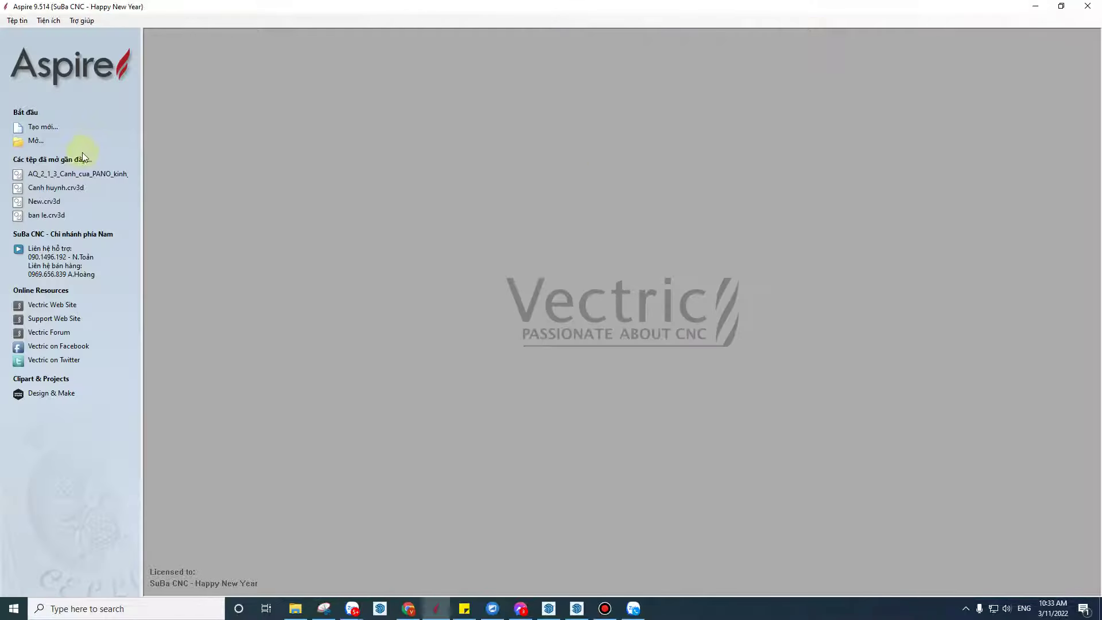
Step: Create a new job with width 1220, length 2440 and thickness 17 mm
click(40, 129)
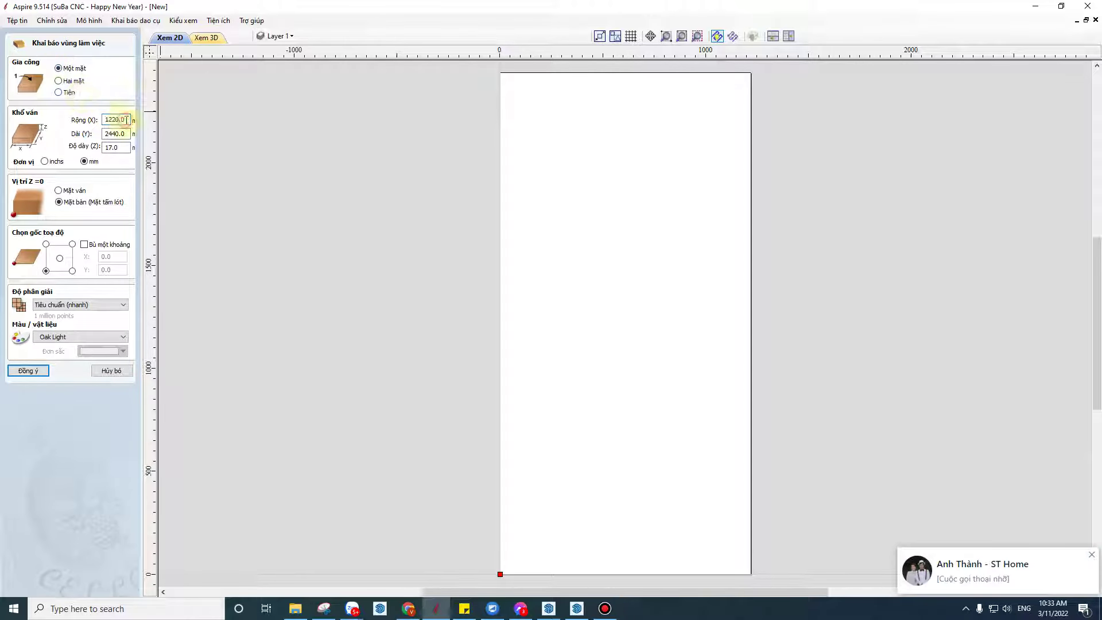
drag(126, 119, 51, 120)
drag(128, 136, 66, 134)
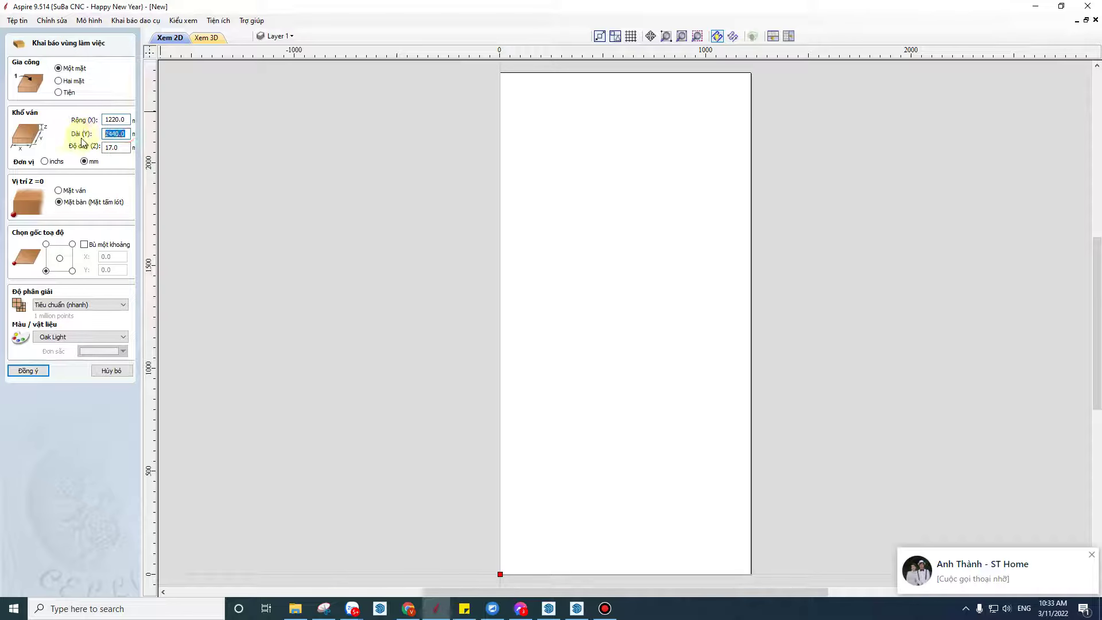
drag(127, 151, 65, 150)
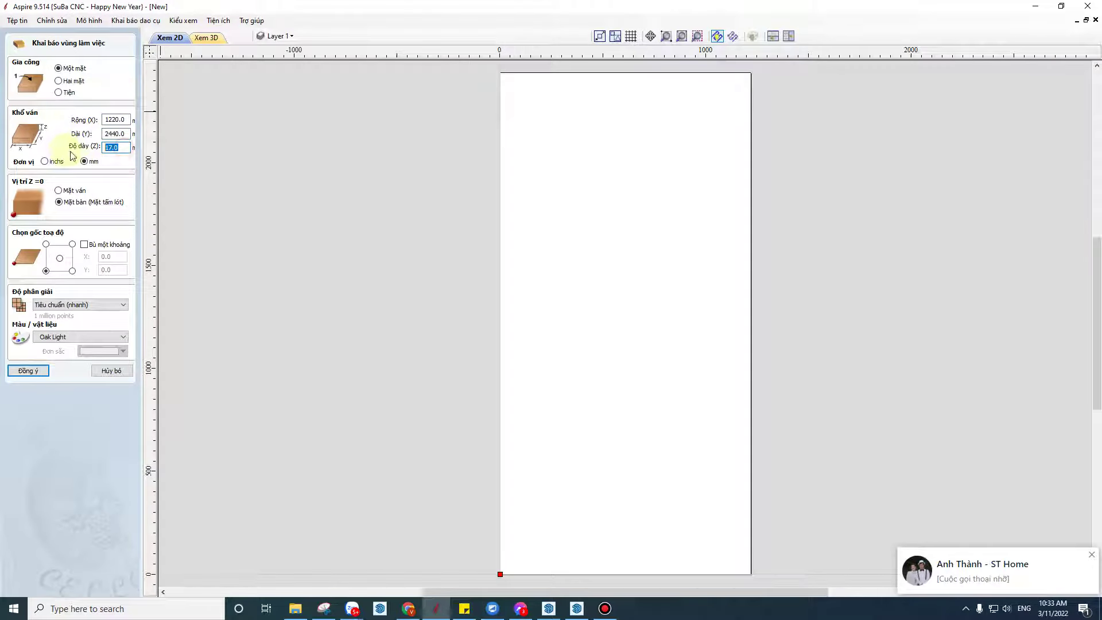
click(121, 148)
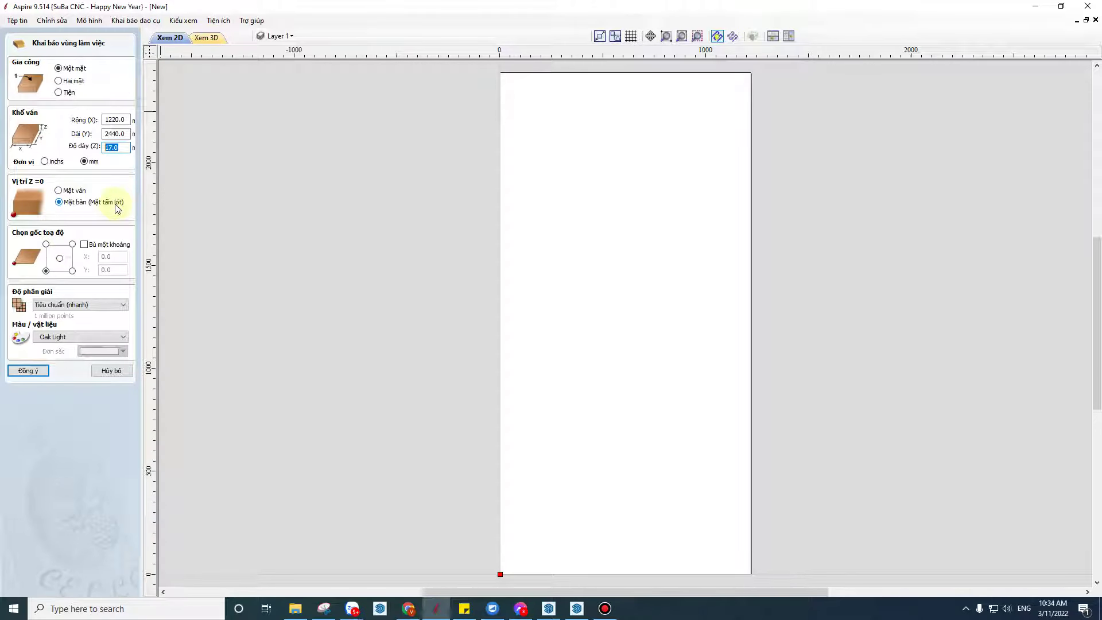
click(59, 192)
click(59, 201)
click(60, 192)
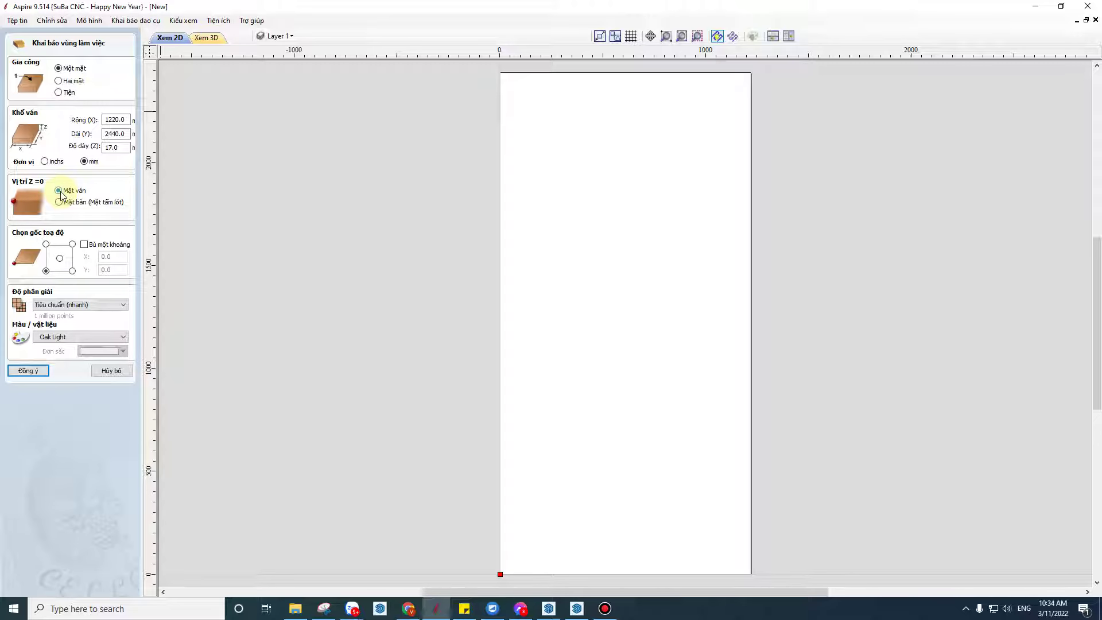
click(74, 202)
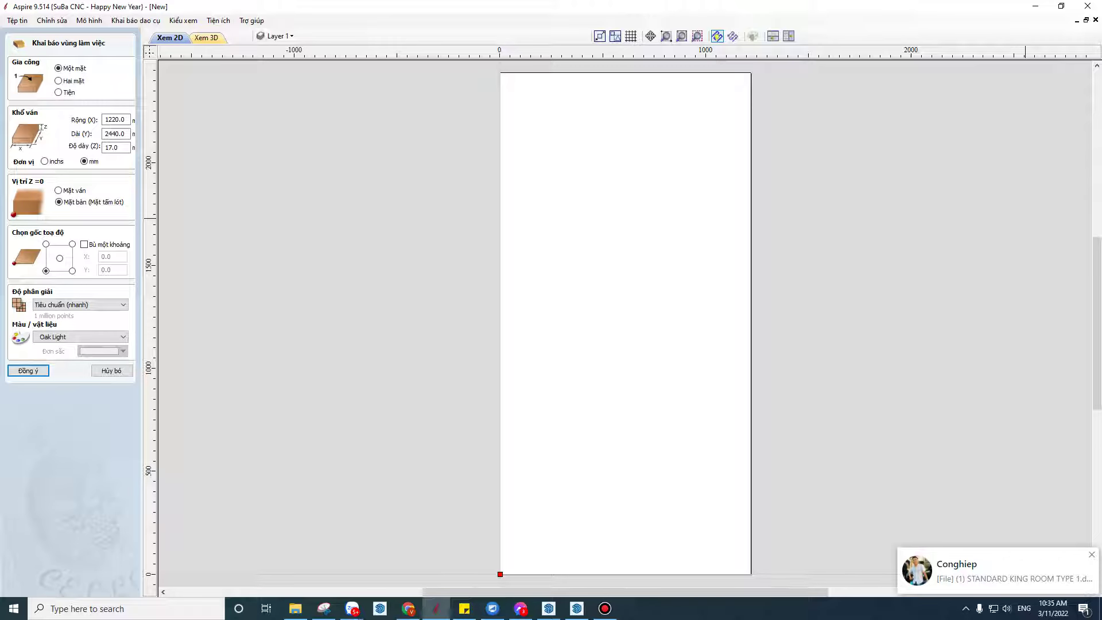
Step: Accept the 1220 × 2440 mm, 17 mm thick job setup
click(46, 271)
click(45, 373)
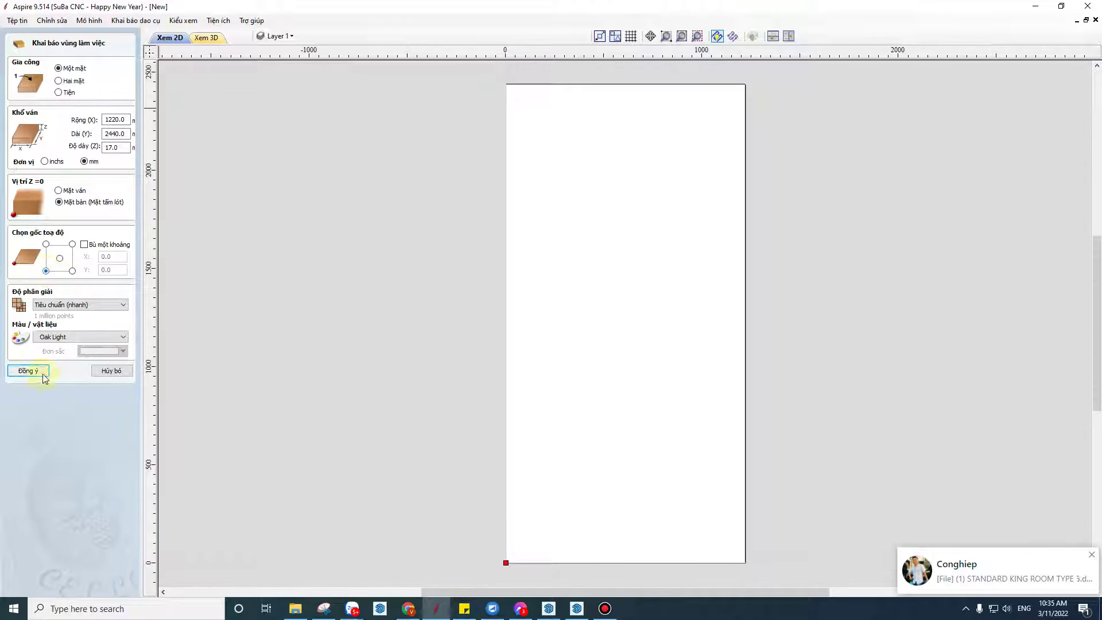
click(27, 371)
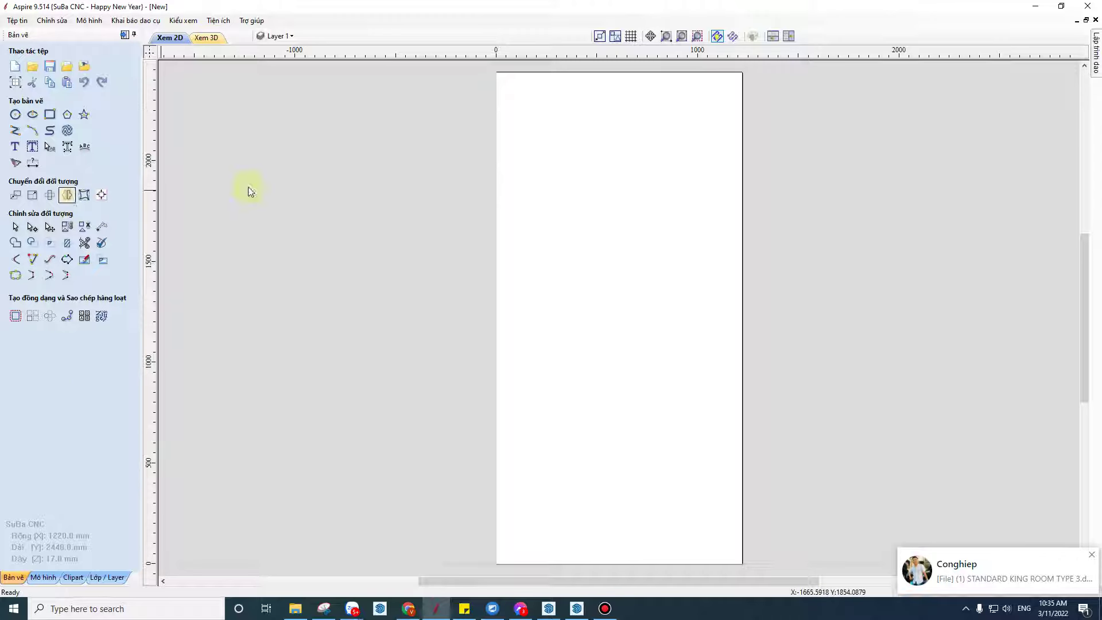
Step: Browse to the Tu quan ao__10-32-49 folder via Tiện ích's open-file dialog, then cancel
click(217, 22)
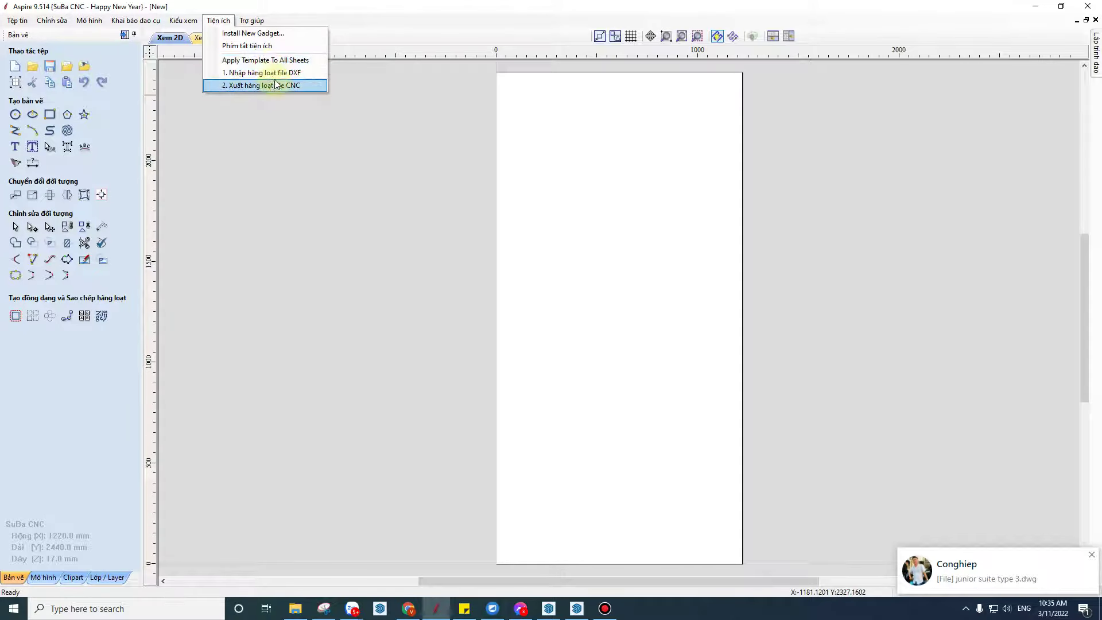
click(67, 66)
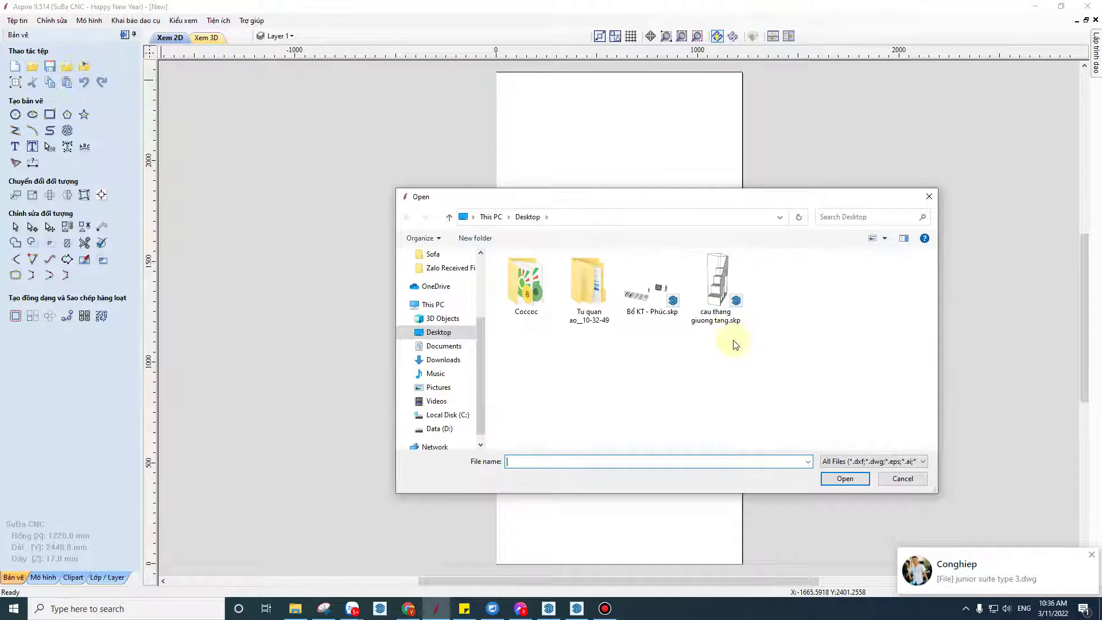
double_click(596, 271)
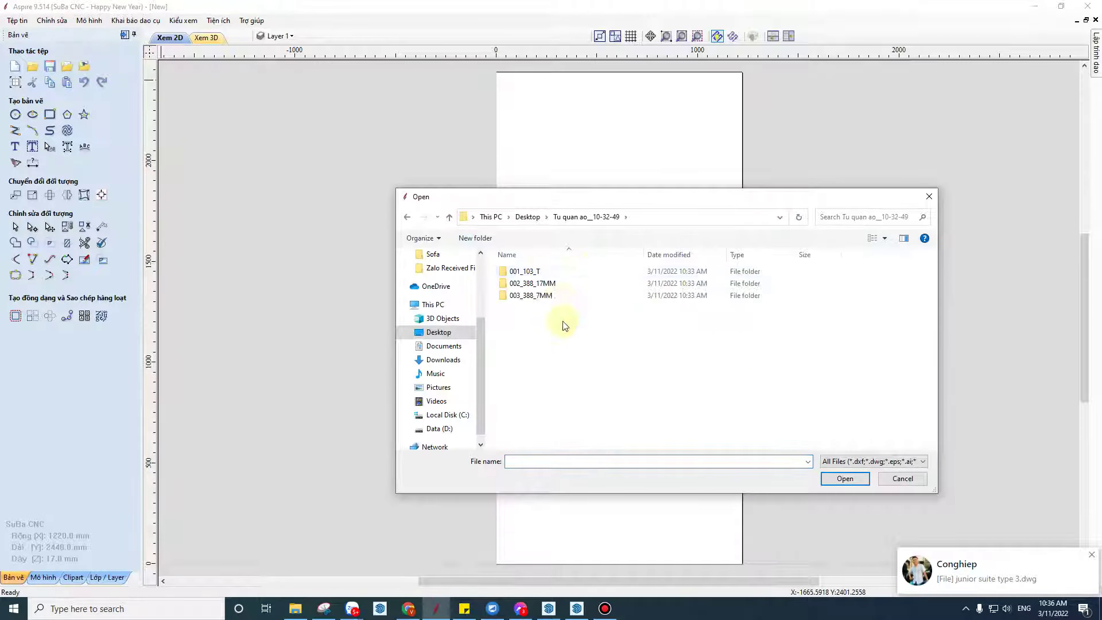
click(902, 478)
Step: Batch-import all DXF files from the Tu quan ao__10-32-49 folder with Nhập hàng loạt file DXF
click(218, 20)
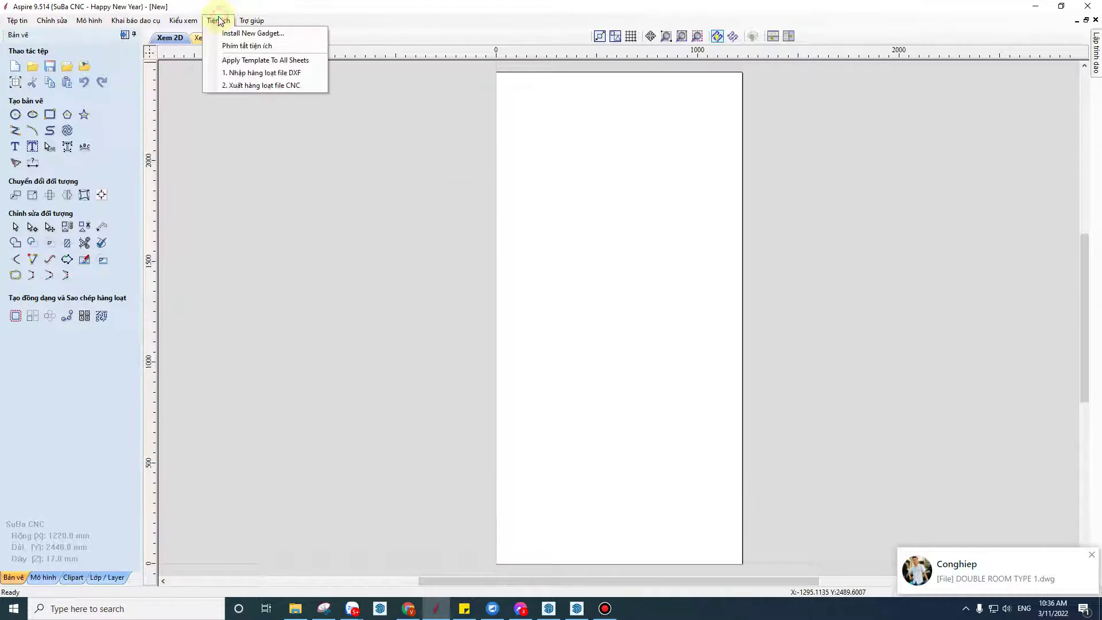
click(273, 74)
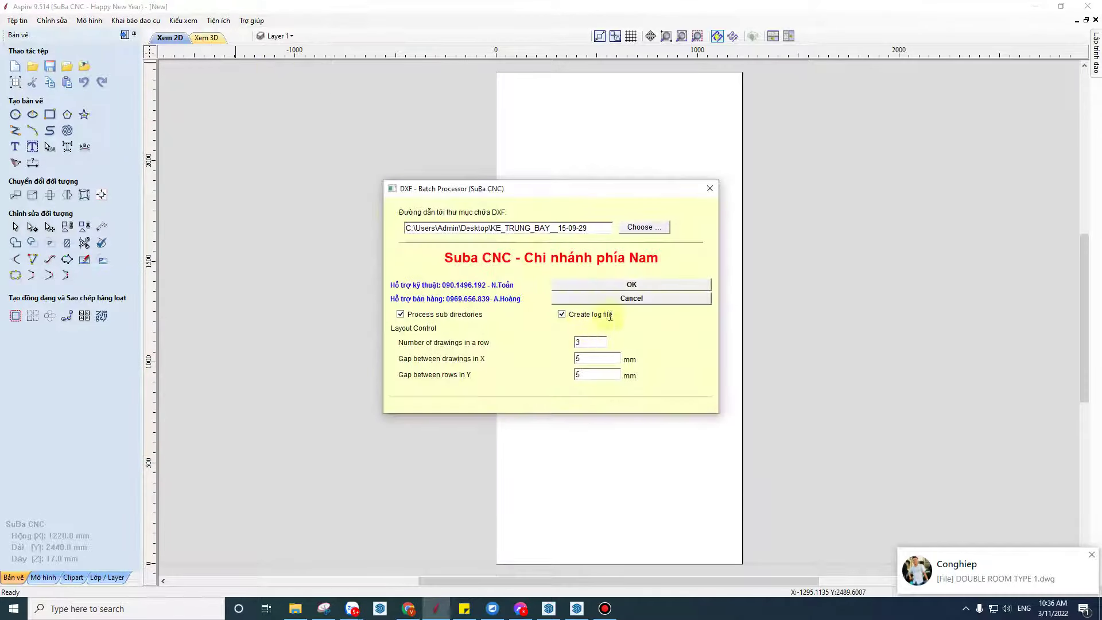
click(641, 239)
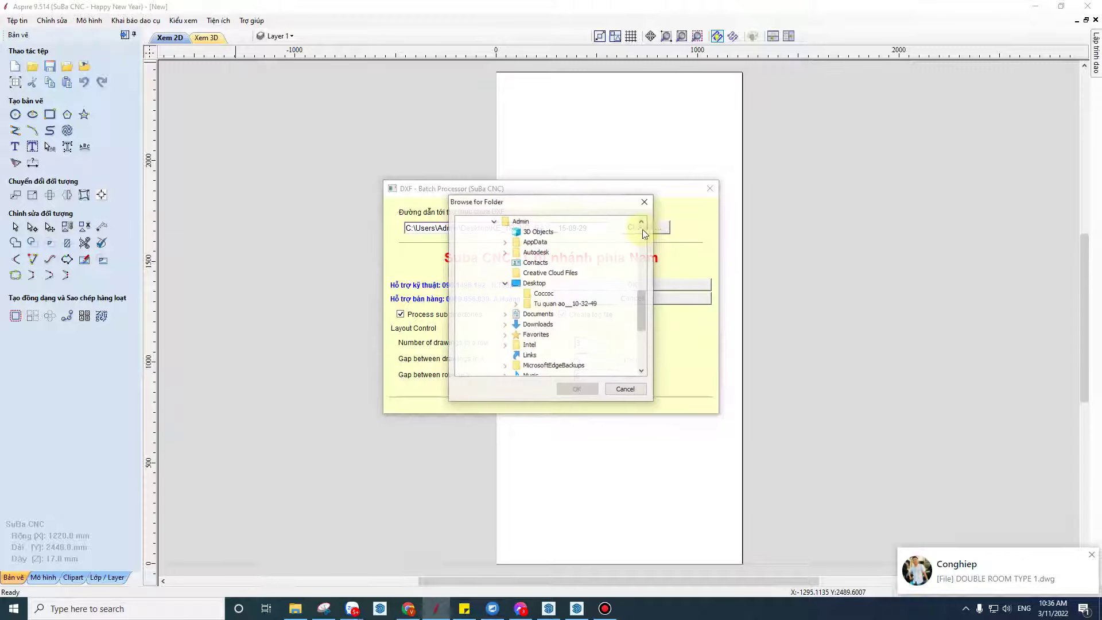
click(530, 305)
drag(511, 202, 729, 190)
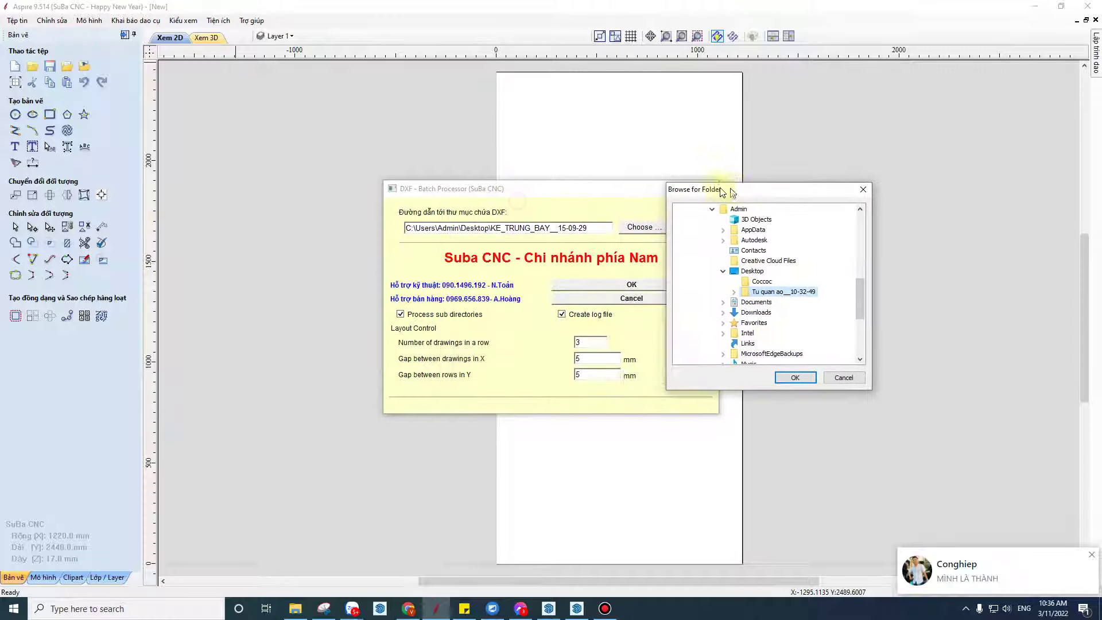
click(800, 377)
click(668, 285)
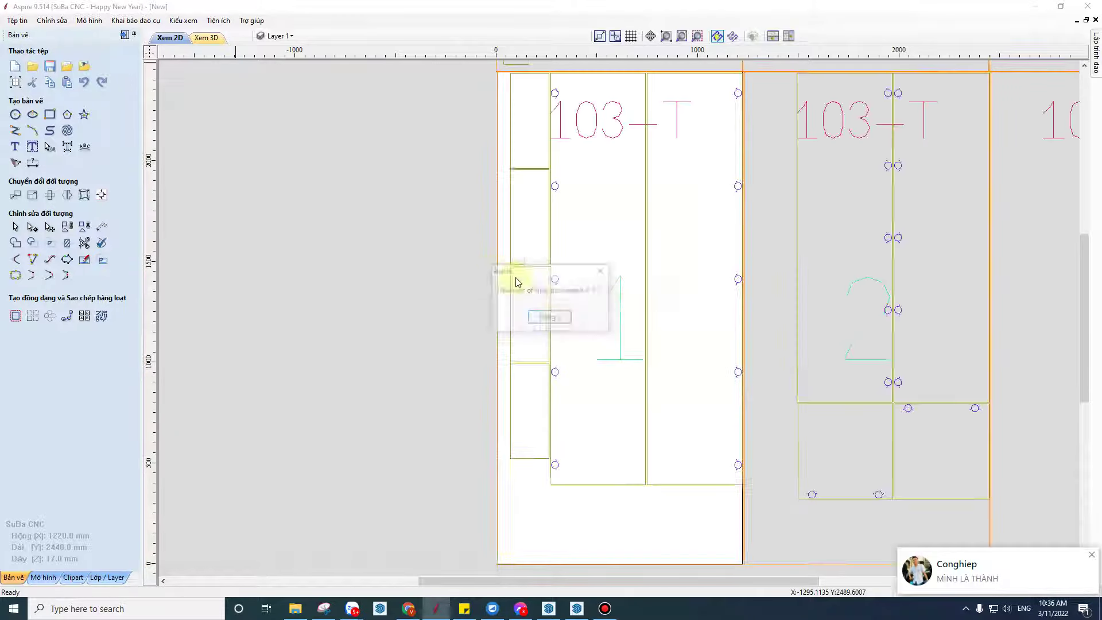
click(562, 319)
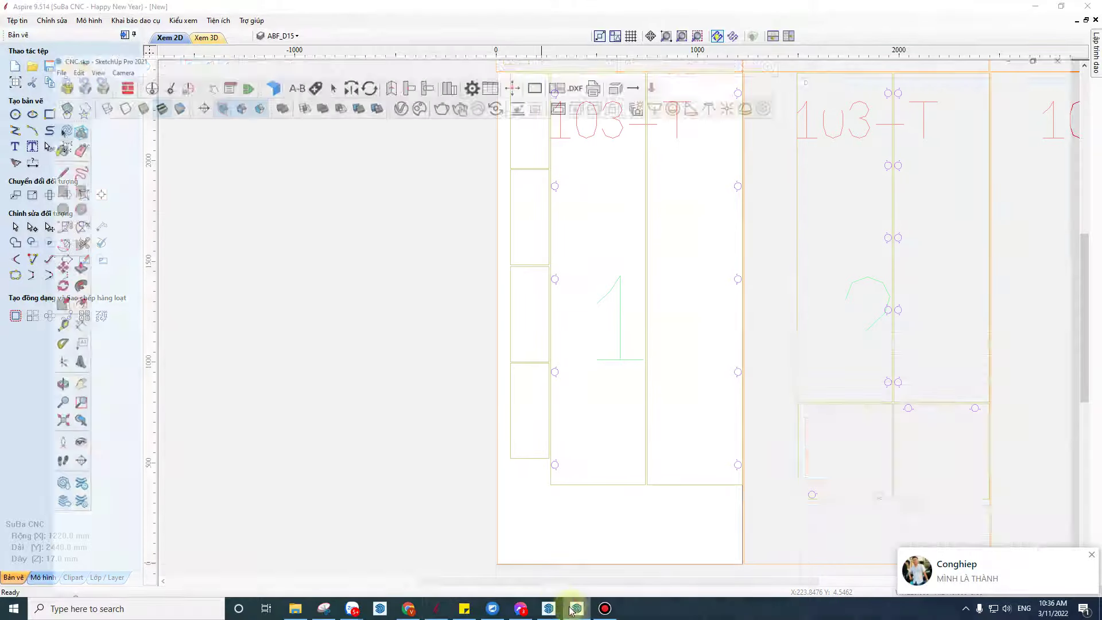
click(548, 608)
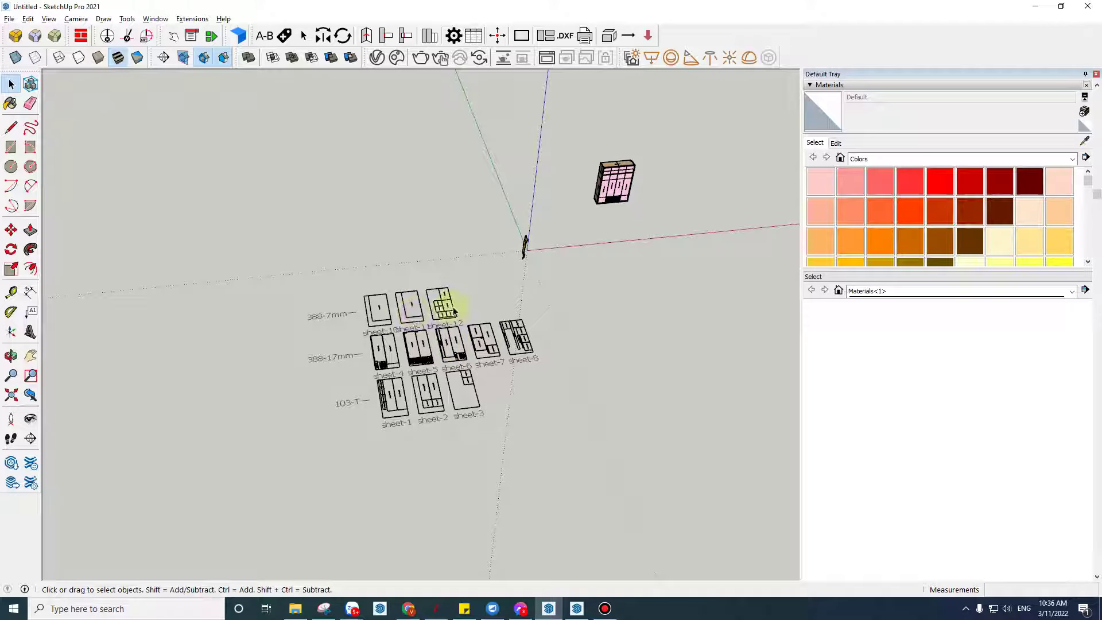
Step: Zoom out over the 103-T, 388-17mm and 388-7mm sheets, then return to Aspire
scroll(450, 305, down, 3)
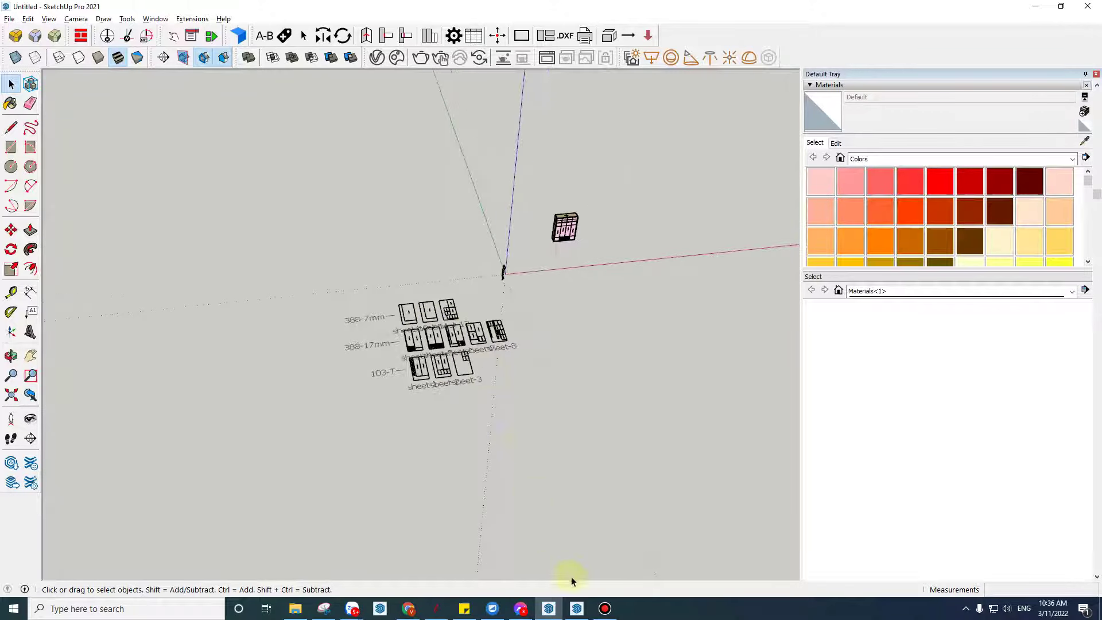
click(436, 608)
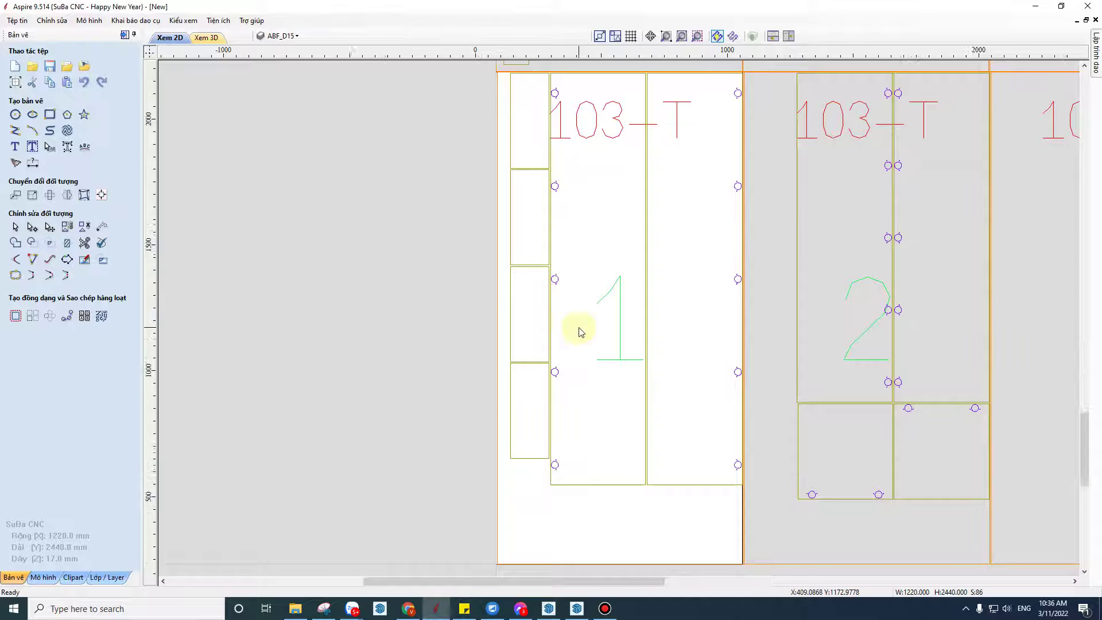
Step: Zoom around the imported sheets to check them and dismiss the chat notification
scroll(580, 327, down, 3)
scroll(570, 389, down, 2)
scroll(569, 389, down, 1)
scroll(570, 289, down, 1)
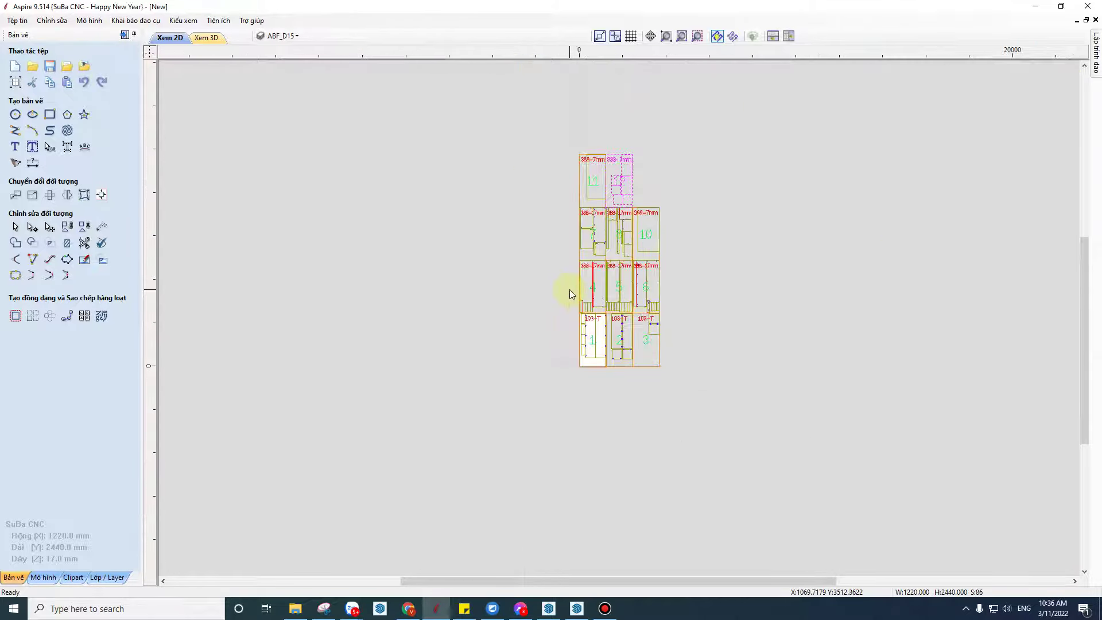
scroll(641, 377, up, 4)
scroll(643, 373, down, 3)
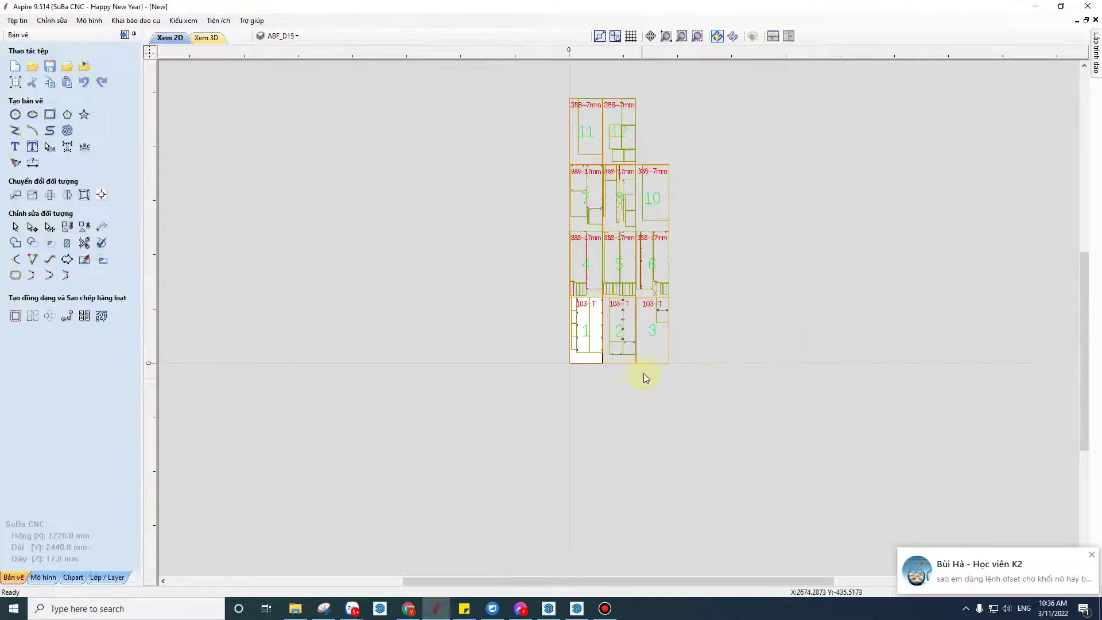
click(1091, 554)
Step: Select a part outline on sheet 1 and show the Layer list
scroll(598, 315, up, 3)
scroll(529, 288, up, 1)
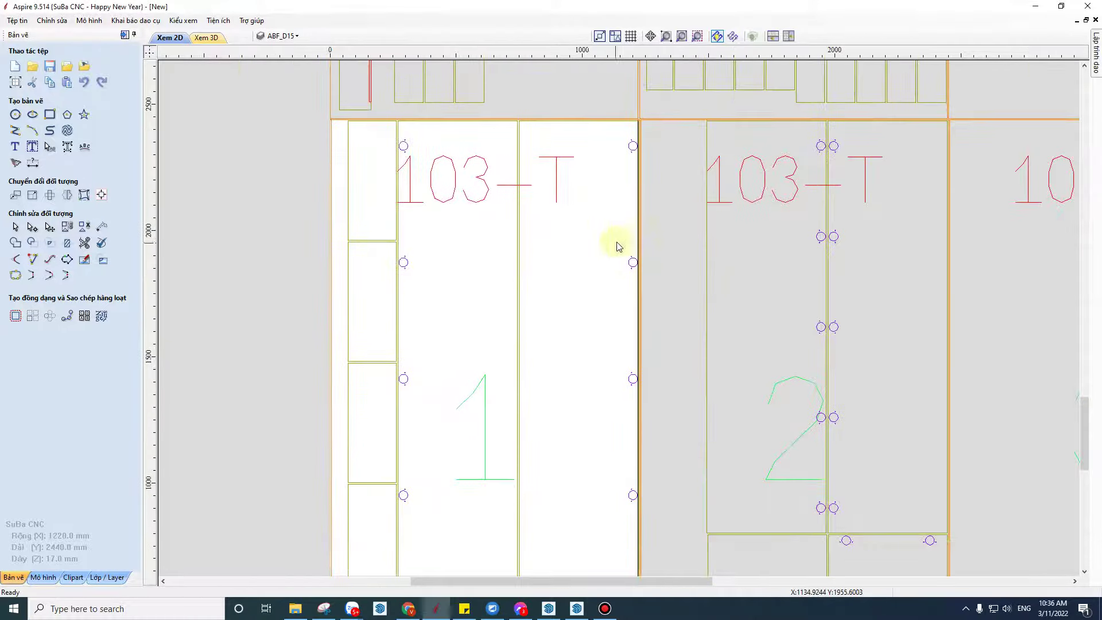
click(518, 257)
scroll(515, 258, down, 4)
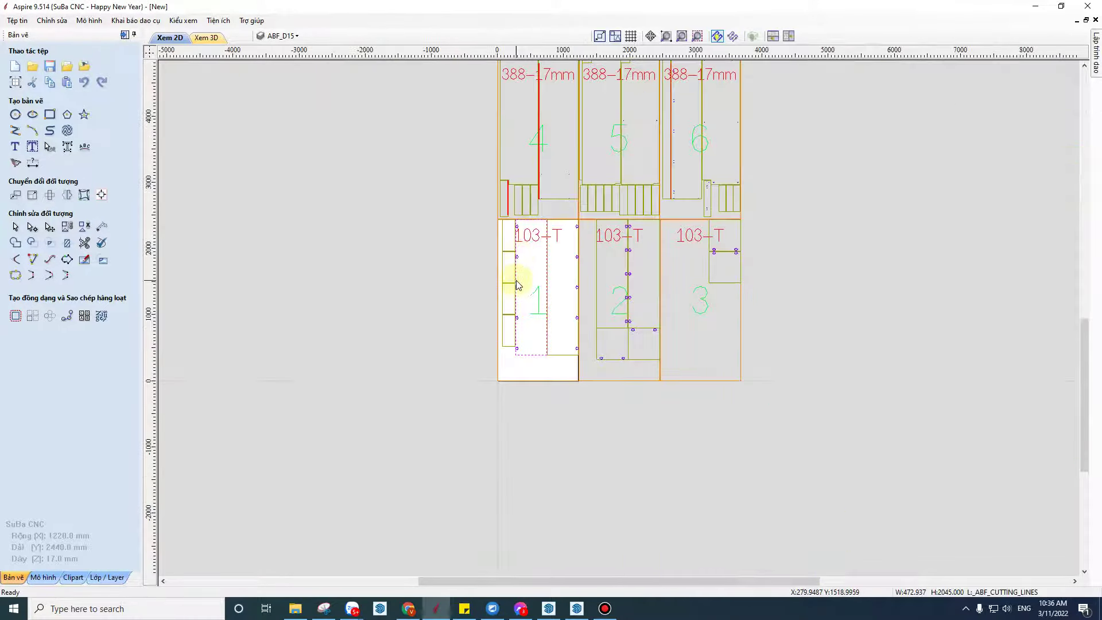
click(107, 577)
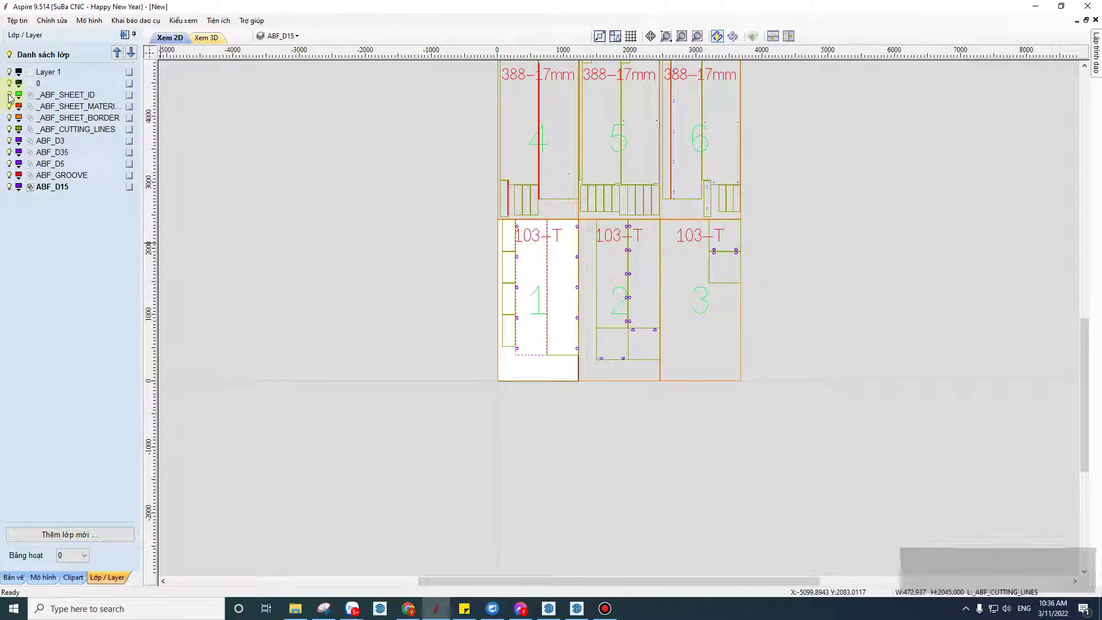
Step: Hide and reshow the sheet ID, material label and sheet border layers to identify them
scroll(619, 215, down, 2)
scroll(613, 161, up, 1)
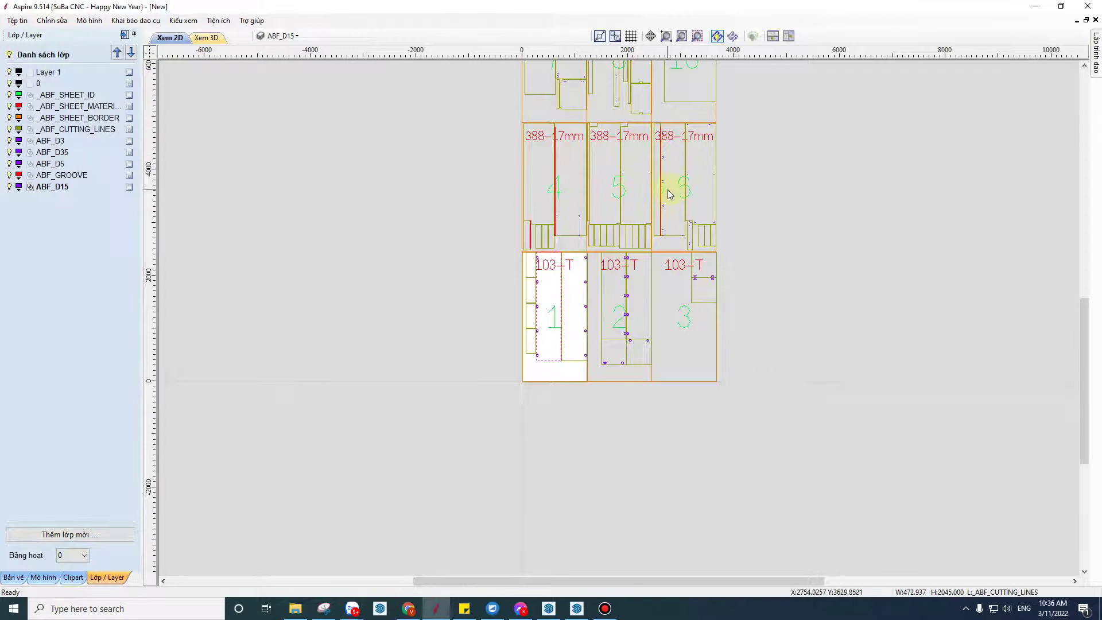
scroll(668, 191, down, 1)
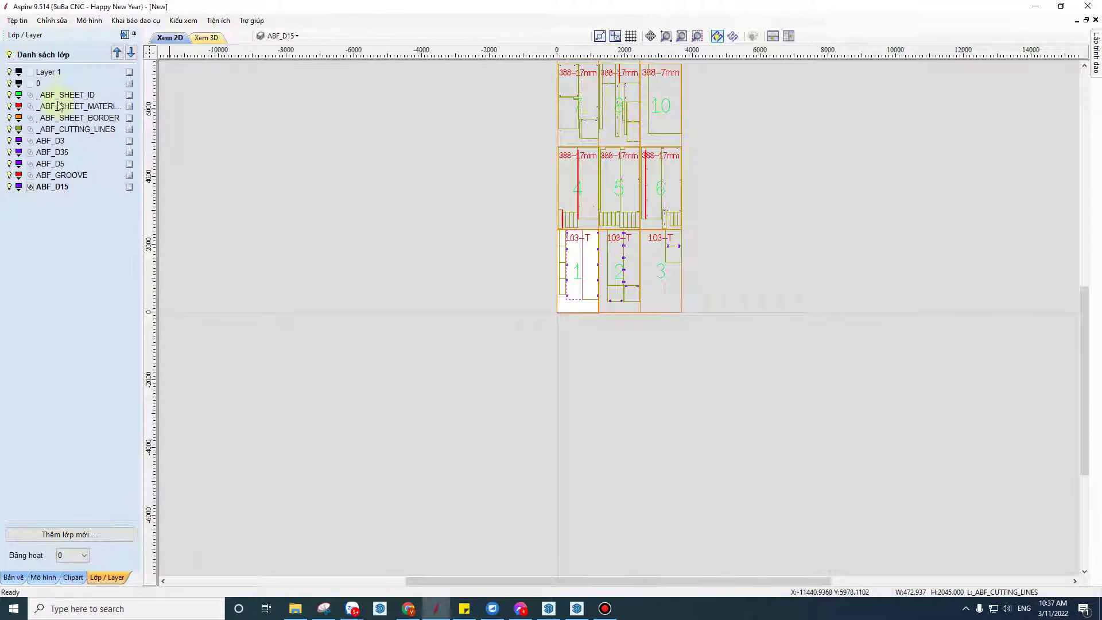
scroll(640, 98, up, 2)
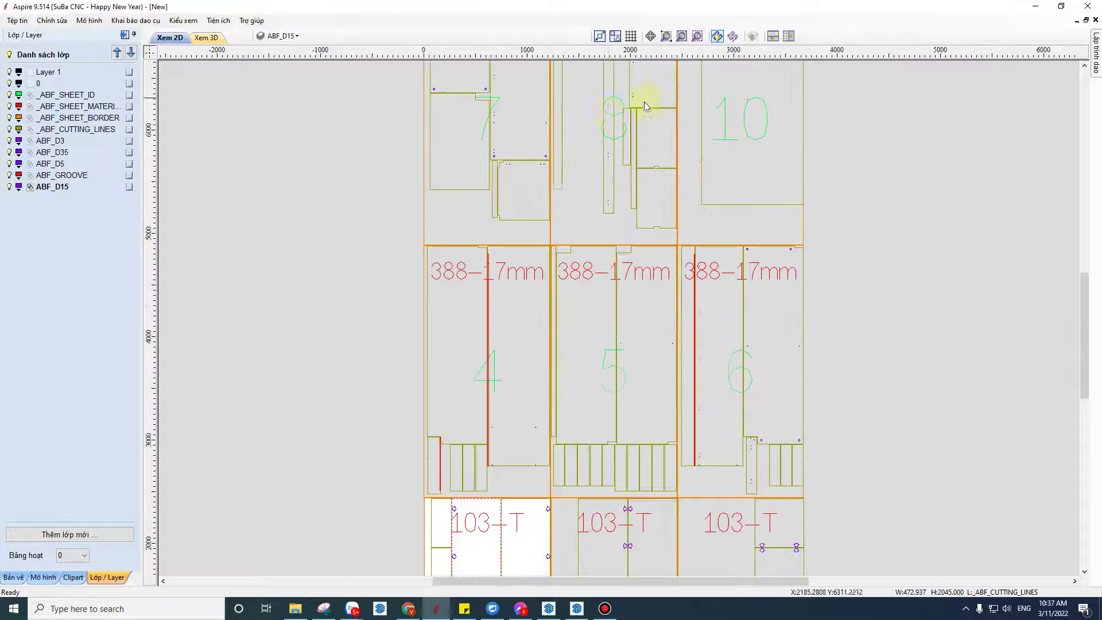
scroll(618, 116, down, 1)
scroll(617, 116, down, 1)
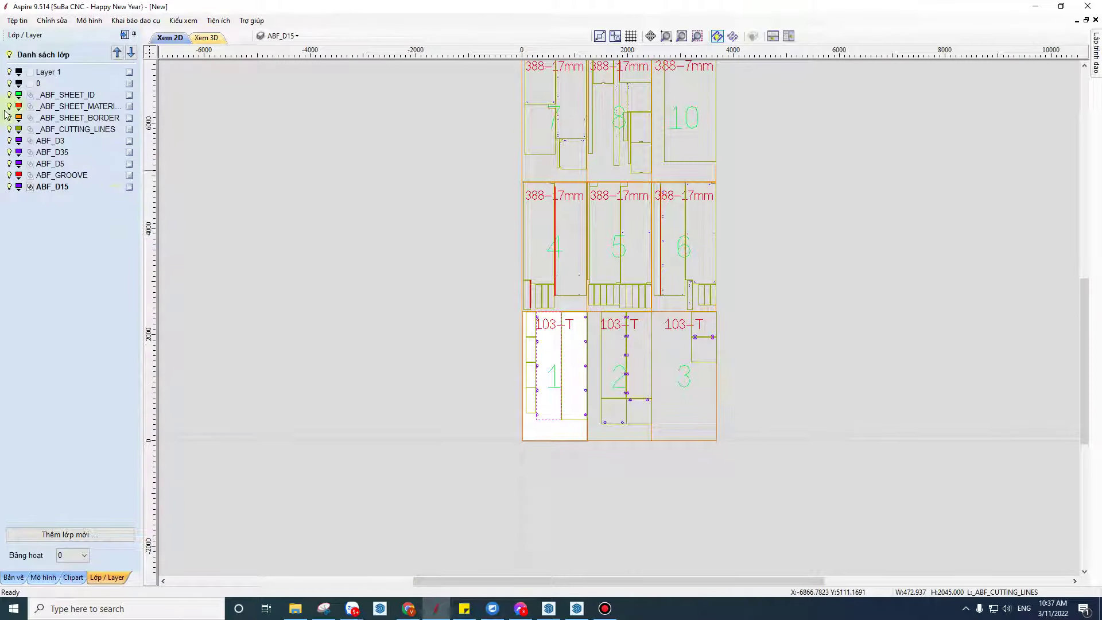
click(9, 95)
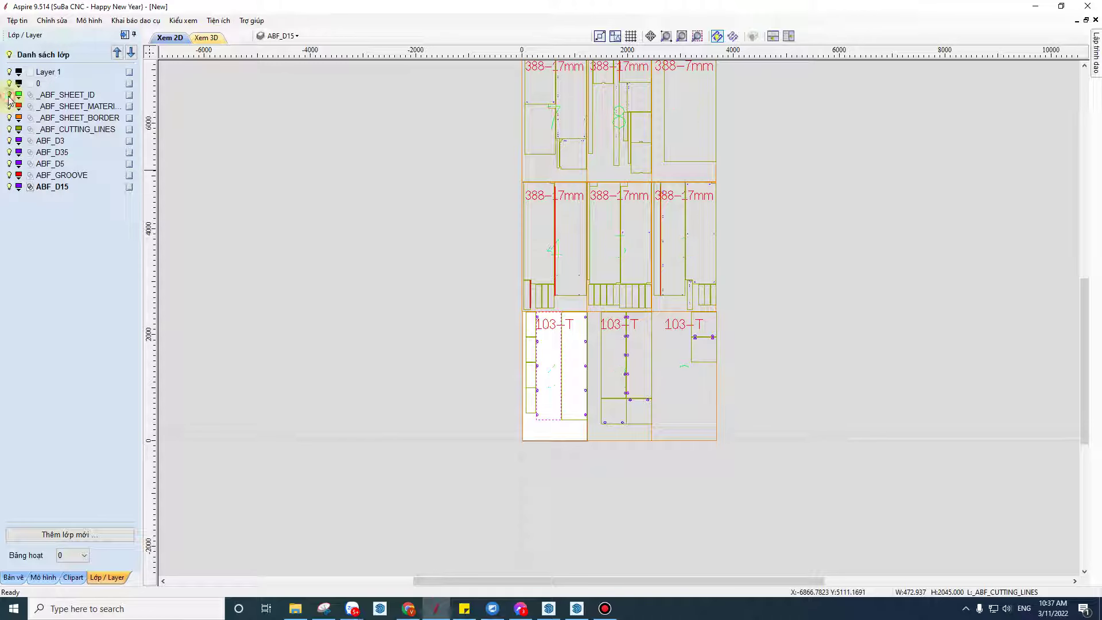
click(10, 106)
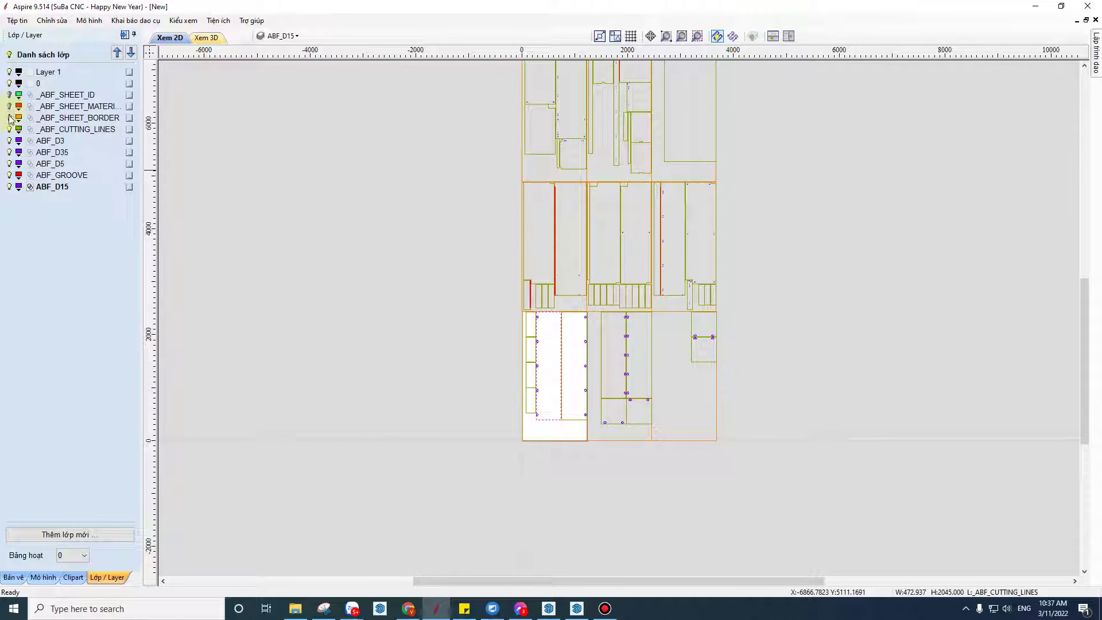
click(9, 118)
click(9, 118)
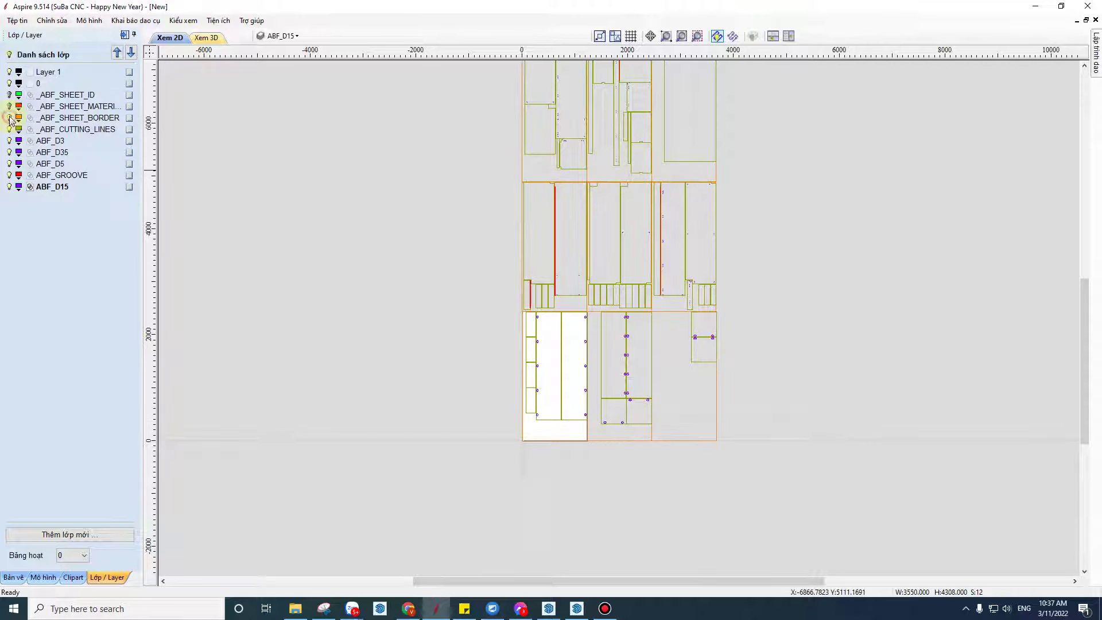
click(9, 94)
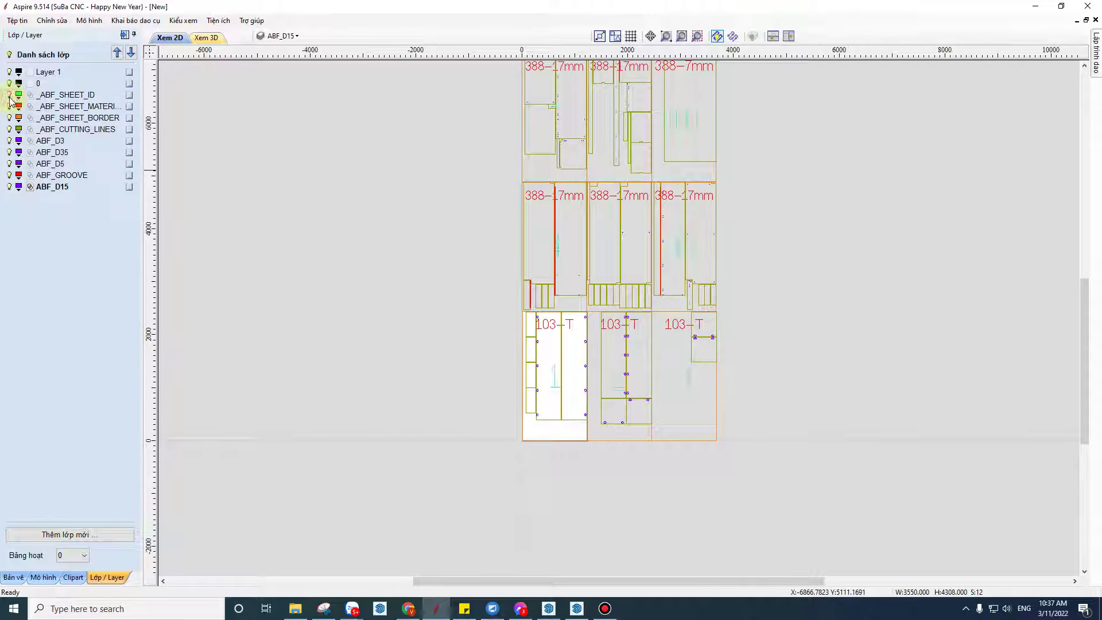
Step: Make _ABF_SHEET_BORDER current and check _ABF_CUTTING_LINES by hiding and reshowing it
click(86, 95)
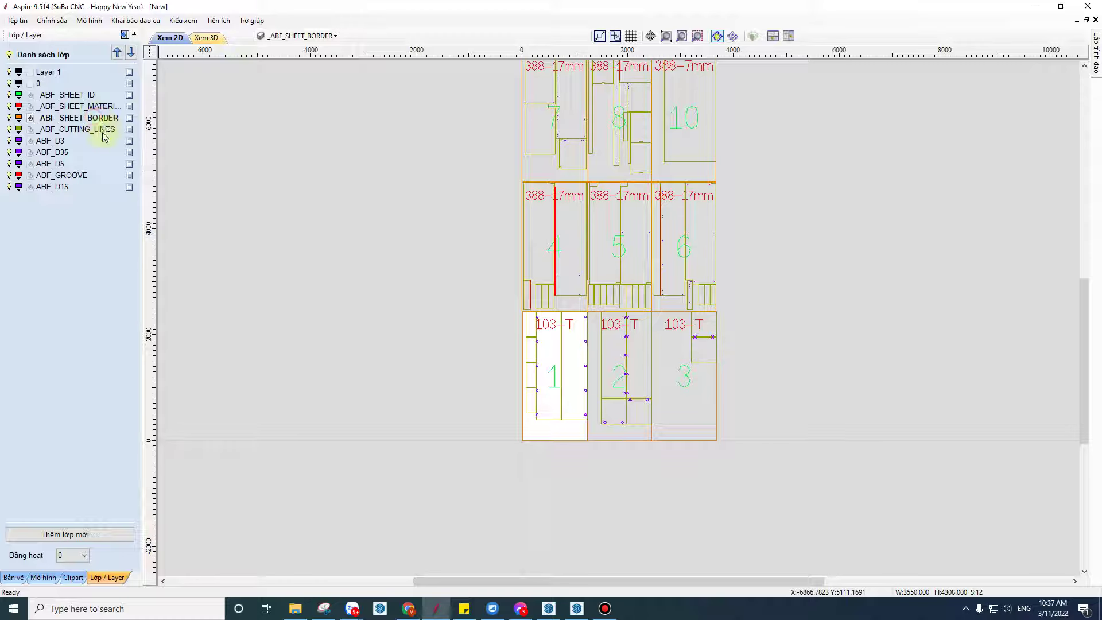
click(9, 130)
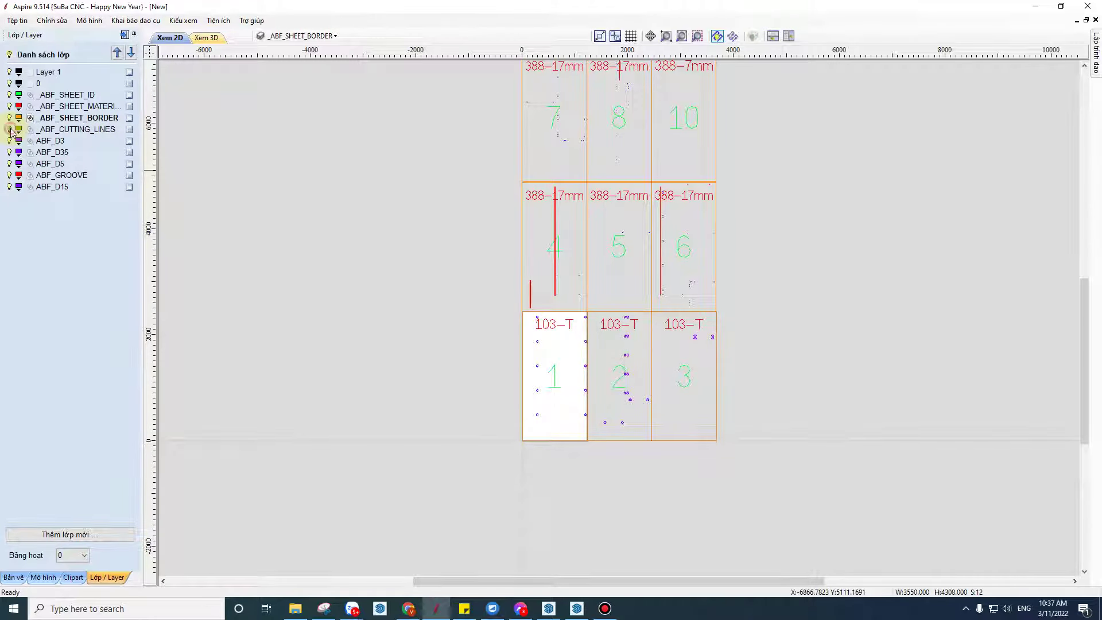
click(9, 130)
click(10, 129)
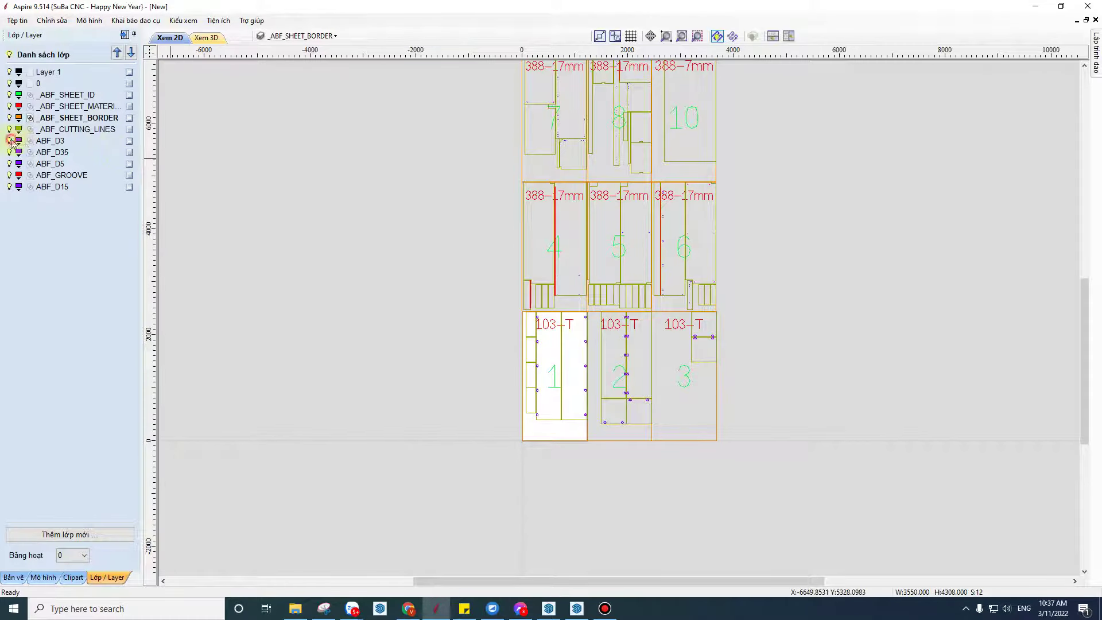
Step: Zoom in and toggle ABF_D3 off and on to identify the small drill holes
scroll(586, 361, up, 3)
scroll(671, 324, up, 3)
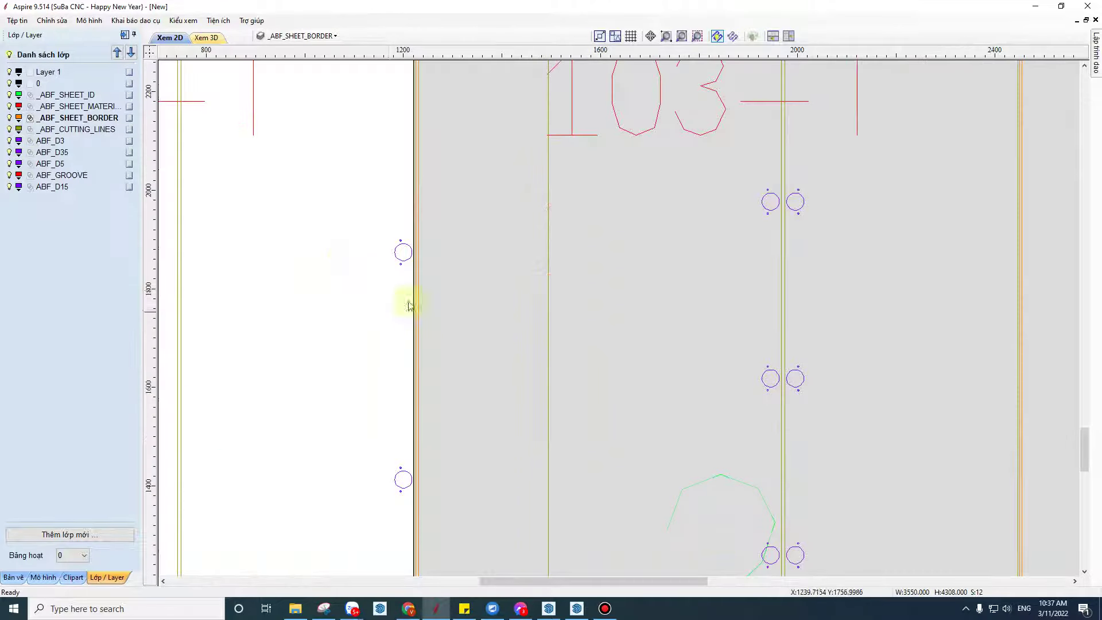
scroll(409, 270, up, 3)
scroll(459, 236, up, 3)
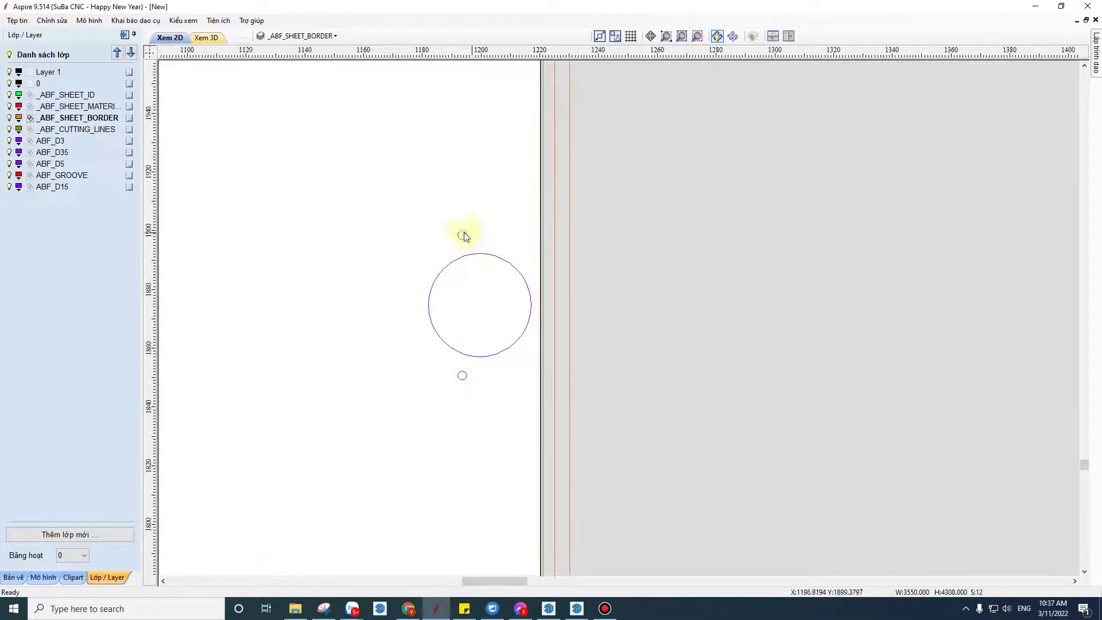
click(8, 141)
click(8, 141)
scroll(409, 284, down, 3)
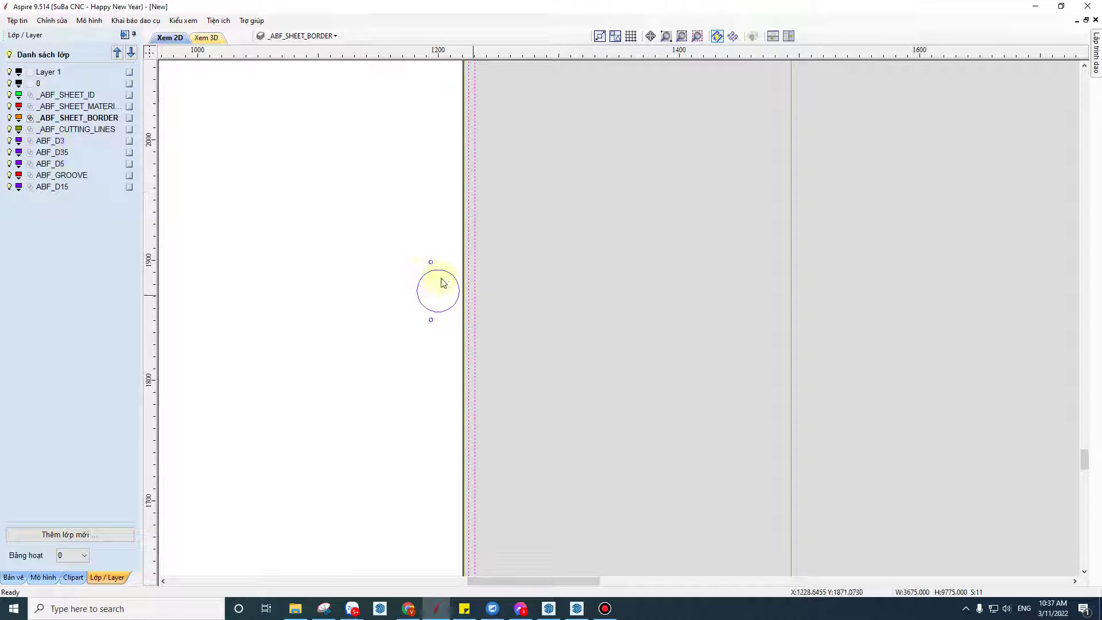
scroll(438, 282, up, 3)
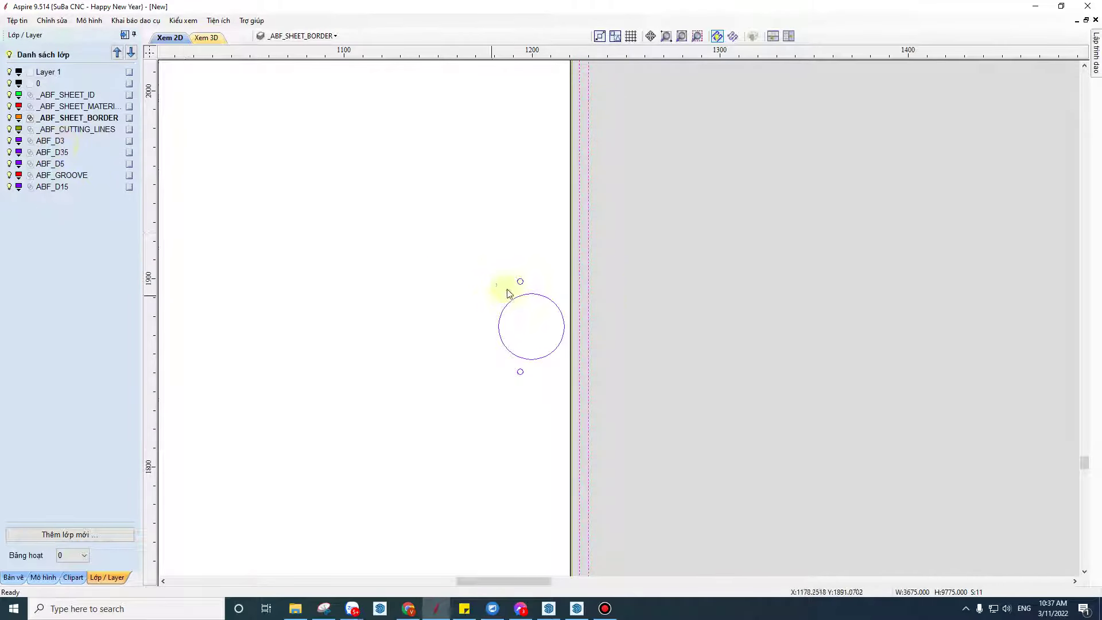
scroll(522, 284, up, 2)
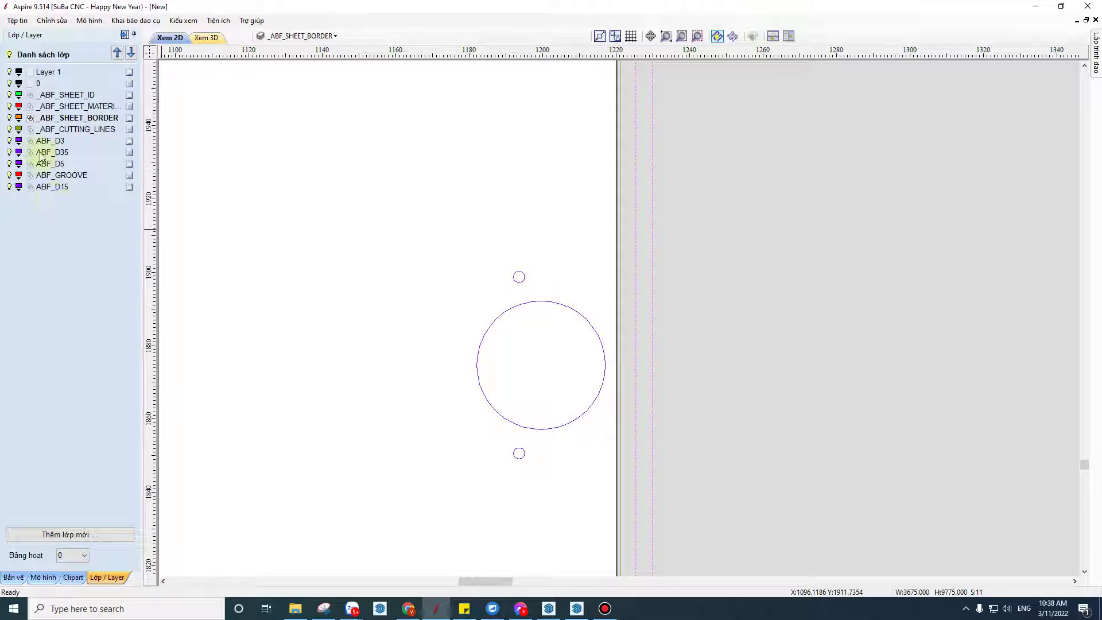
Step: Toggle ABF_D35 to identify the large circle, leave it visible, and zoom out
click(9, 153)
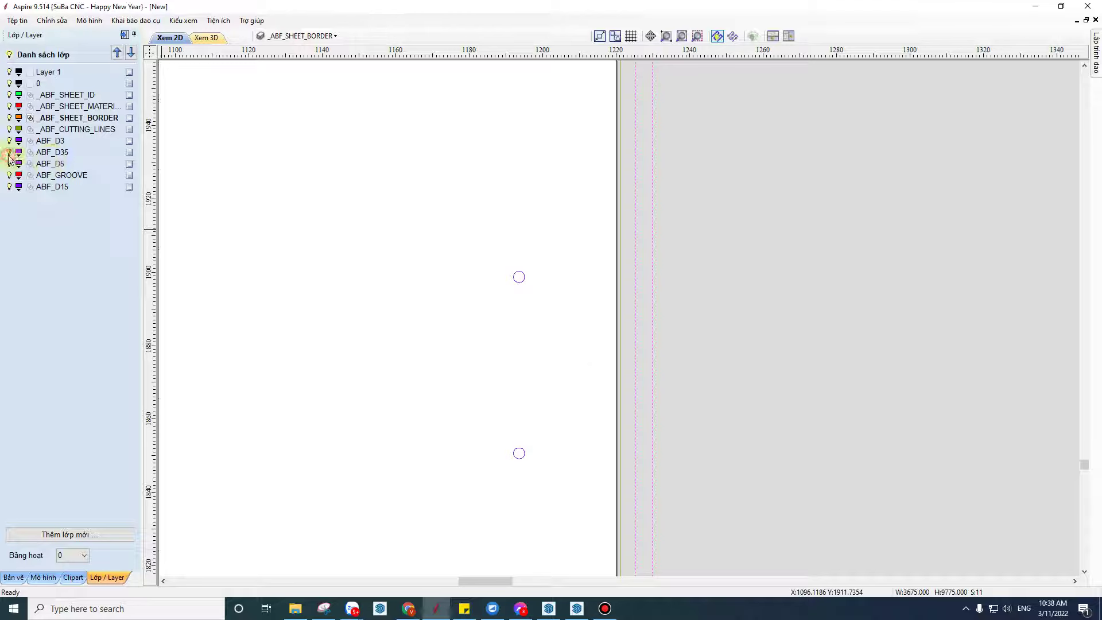
click(9, 153)
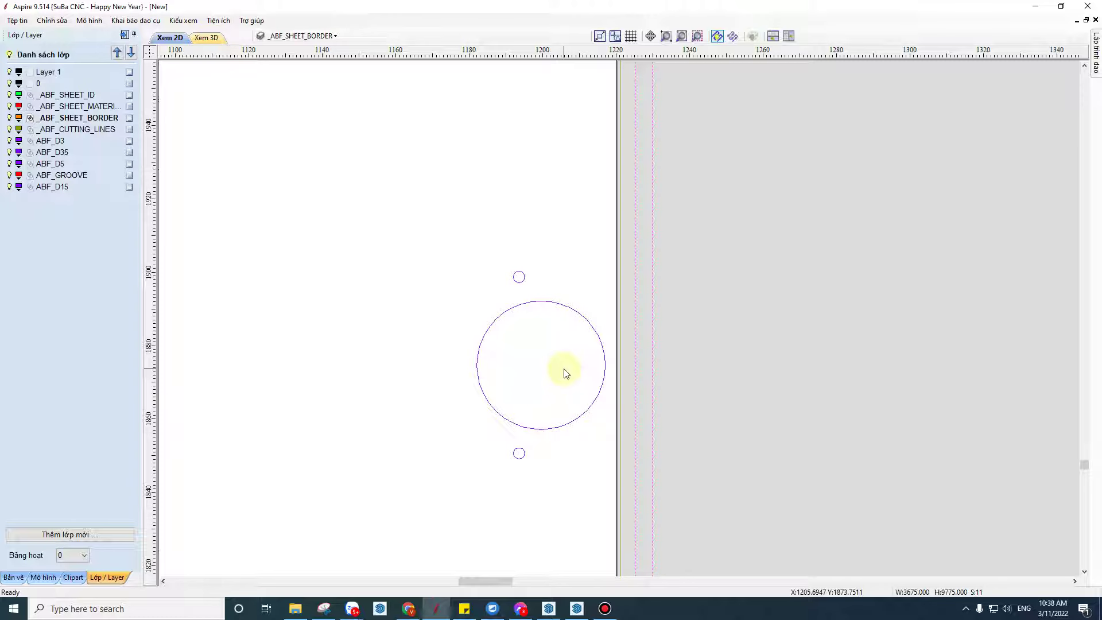
click(9, 153)
click(9, 154)
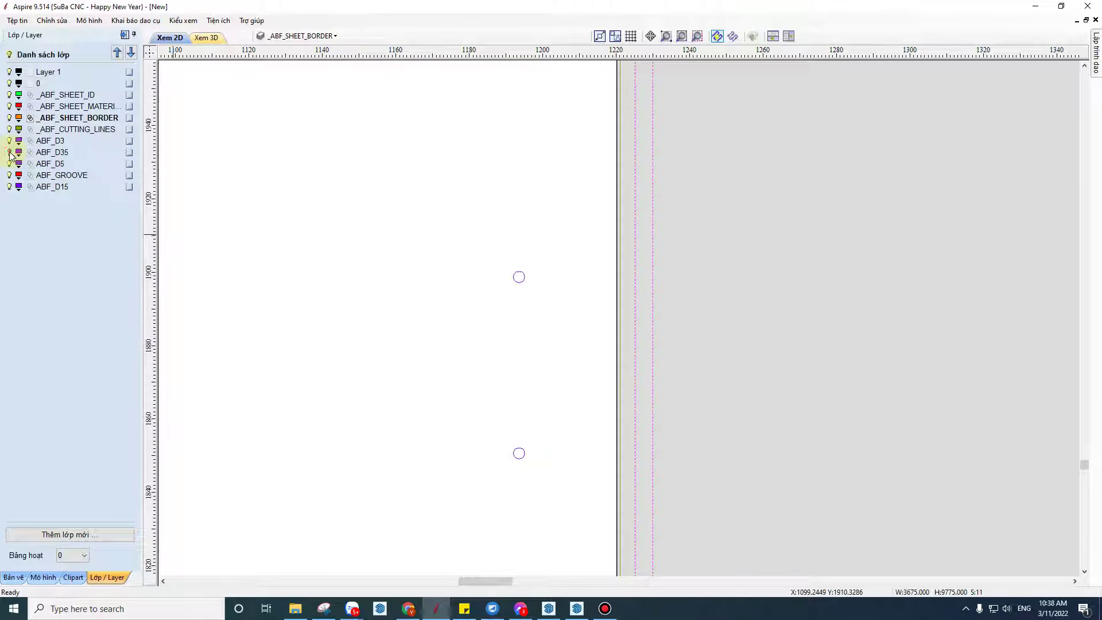
click(9, 152)
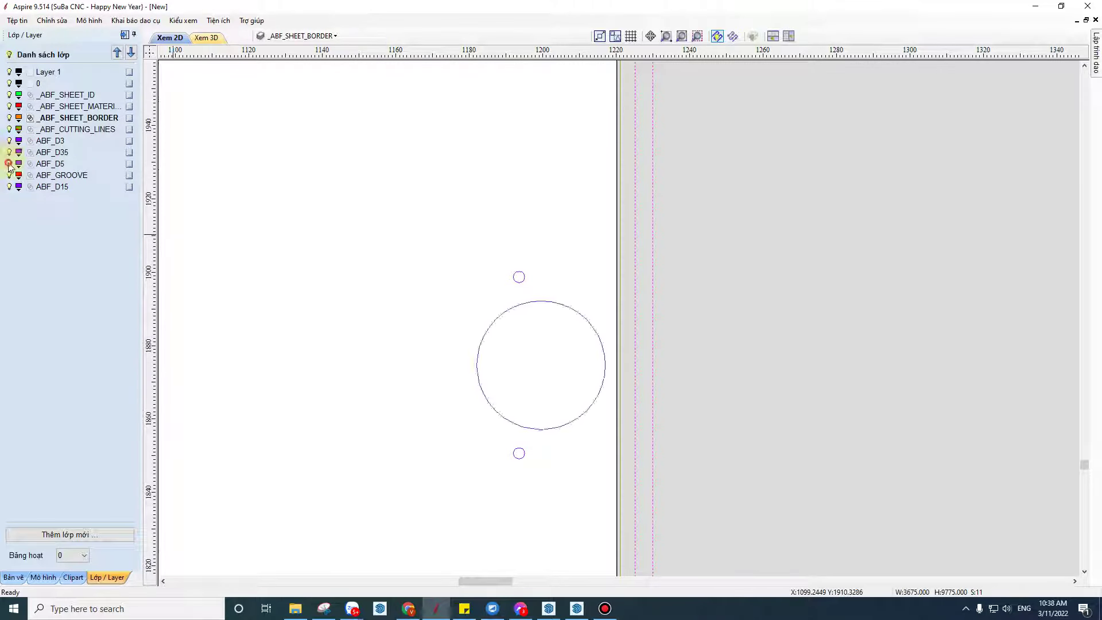
scroll(423, 319, down, 2)
scroll(504, 384, down, 3)
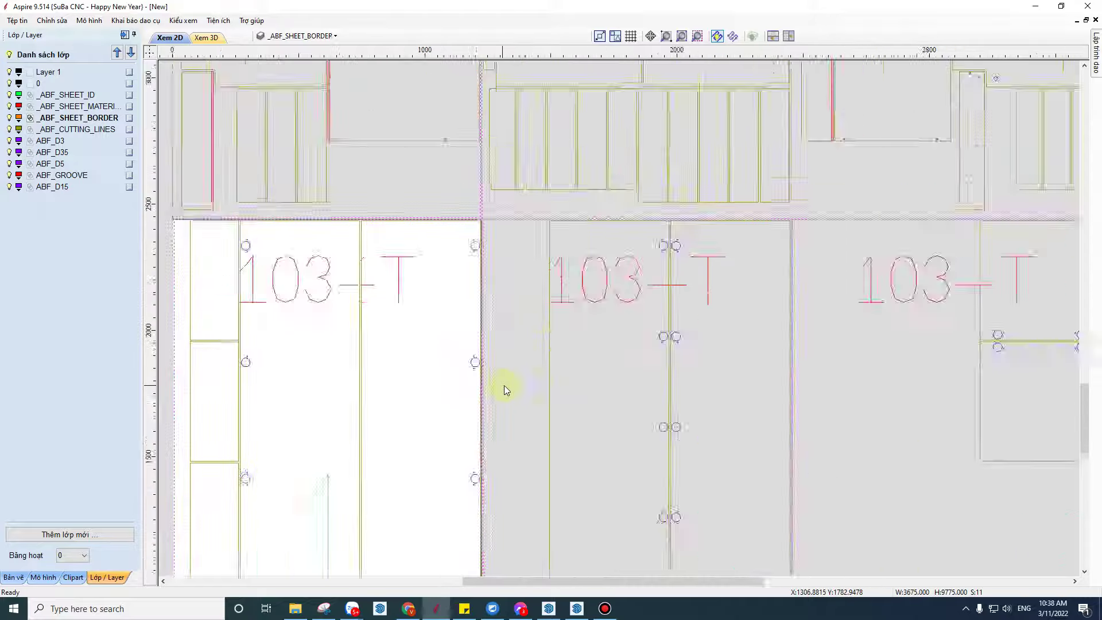
scroll(612, 341, down, 2)
scroll(790, 258, down, 1)
scroll(789, 312, down, 2)
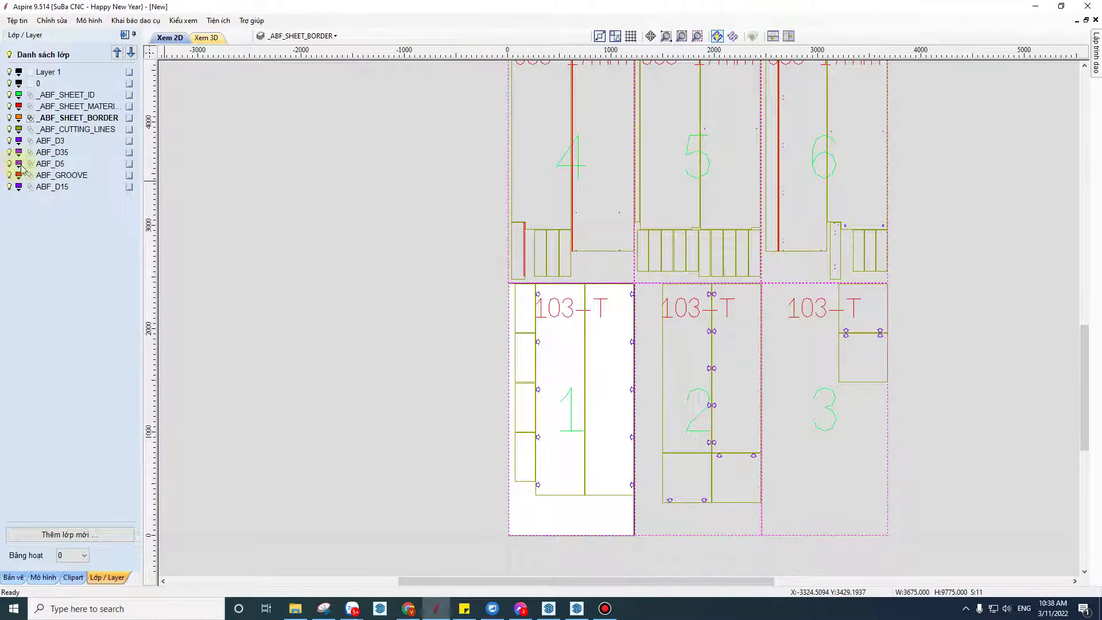
scroll(721, 377, down, 3)
scroll(722, 377, down, 2)
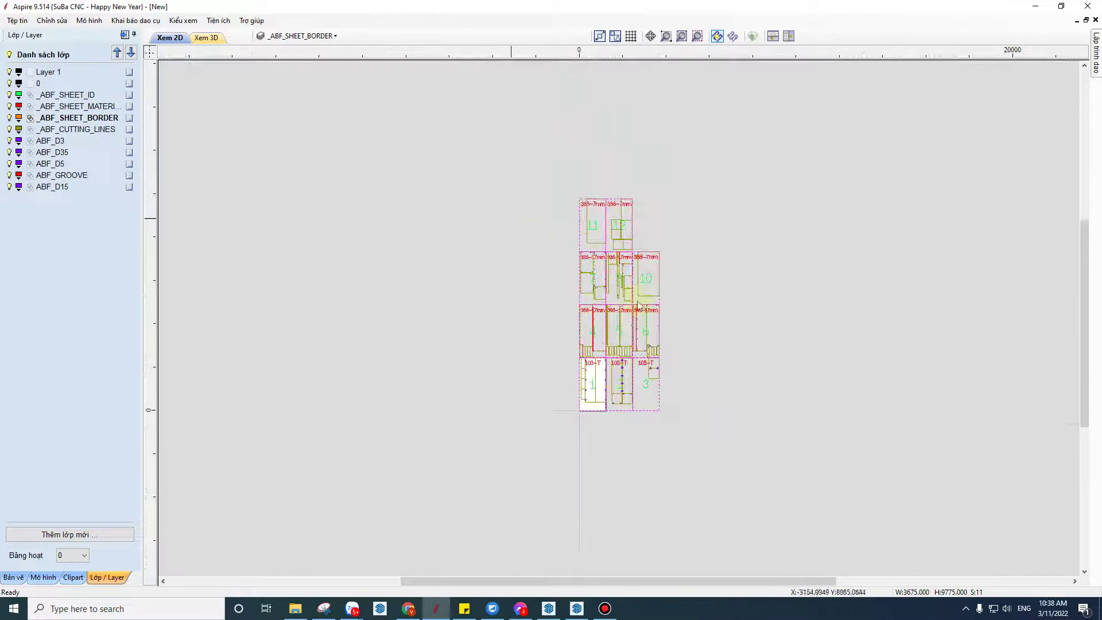
Step: Select every sheet part, open the nesting settings, and inspect tool diameter and clearance fields
click(13, 577)
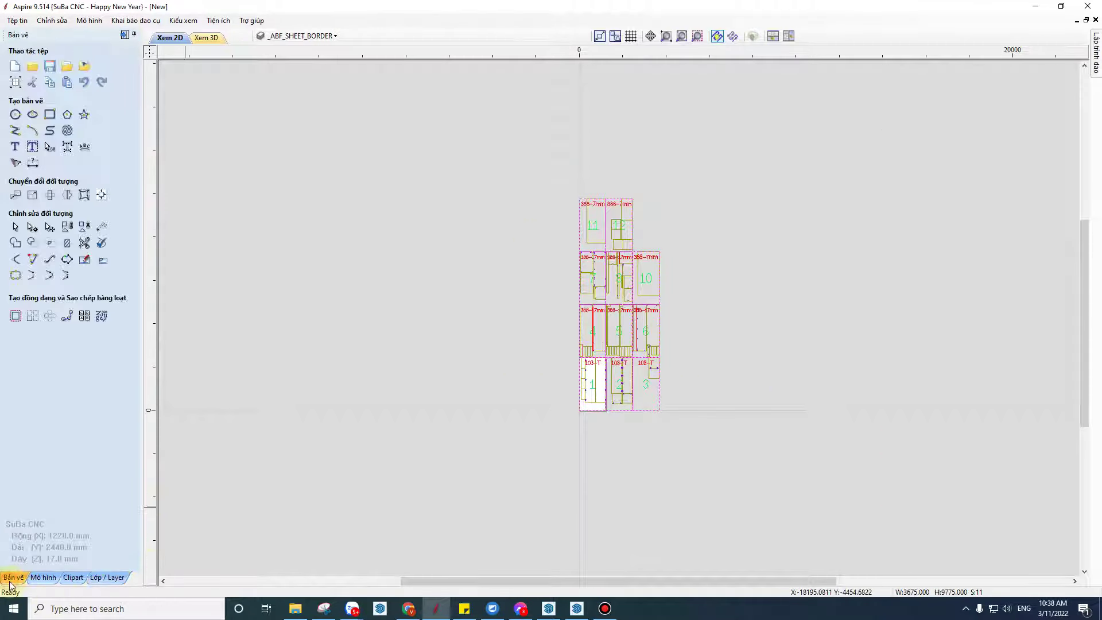
drag(484, 123, 822, 517)
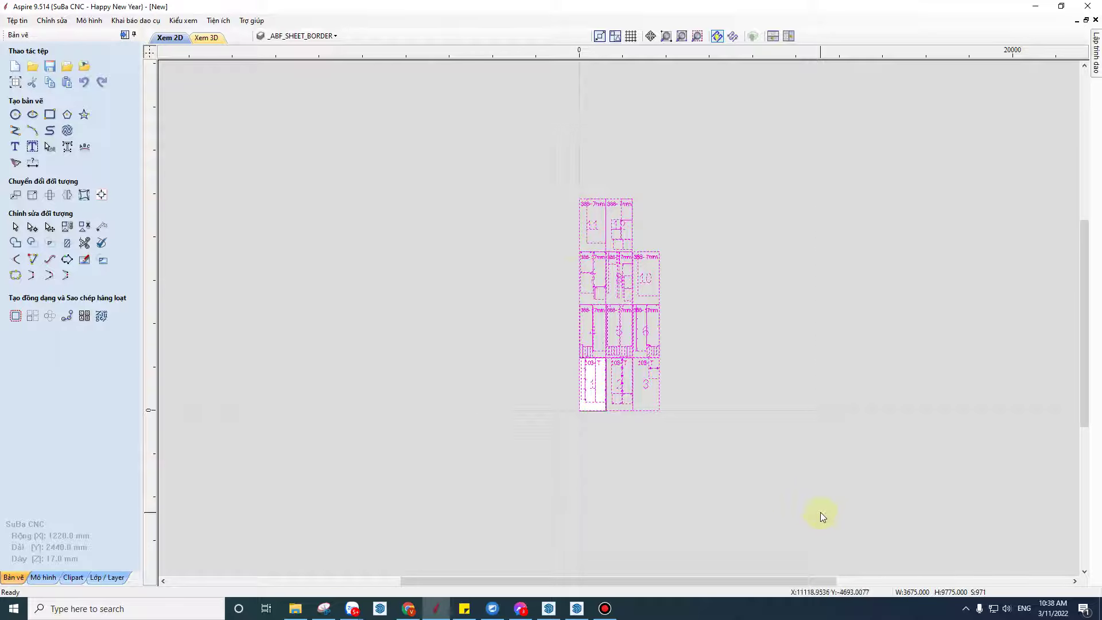
click(101, 316)
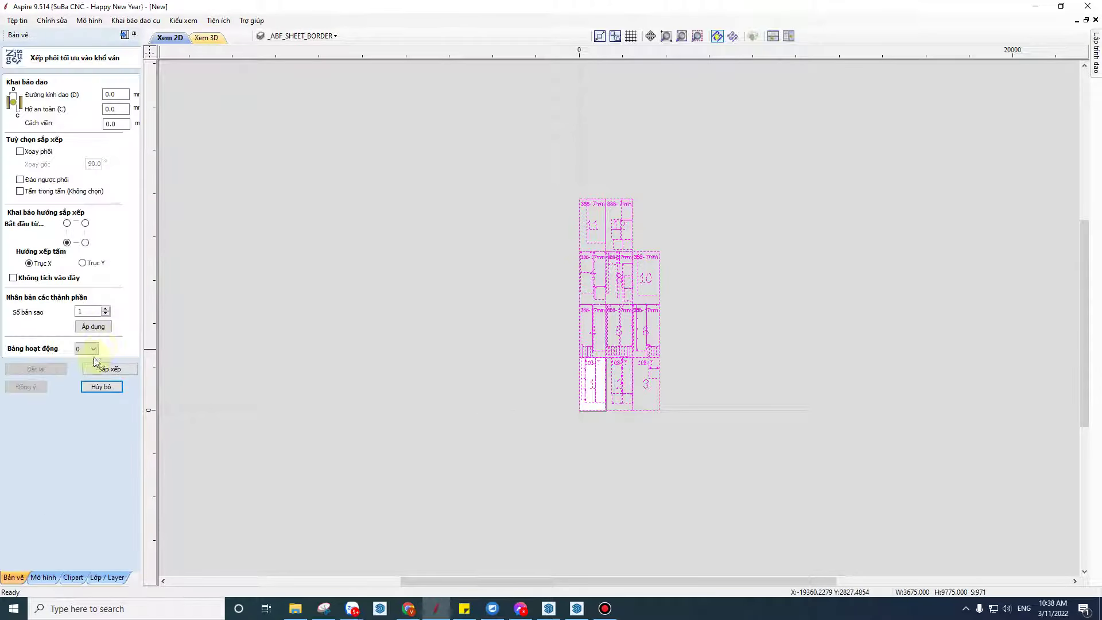
click(114, 94)
click(115, 109)
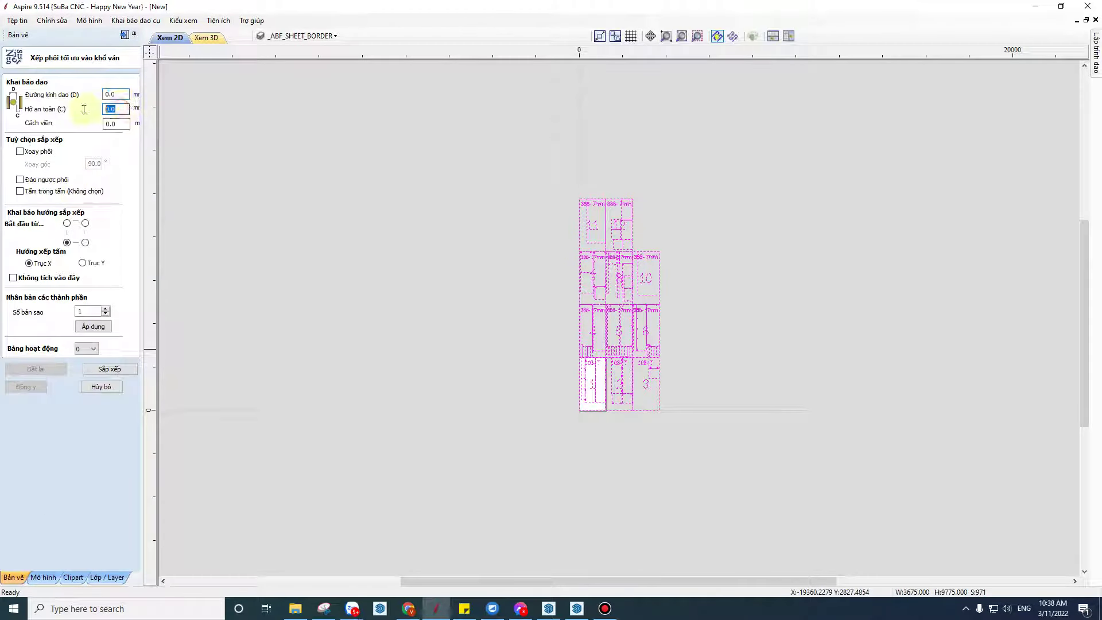
click(115, 94)
click(114, 109)
click(114, 96)
Step: Scroll the nesting panel, then switch over to SketchUp
scroll(598, 261, up, 2)
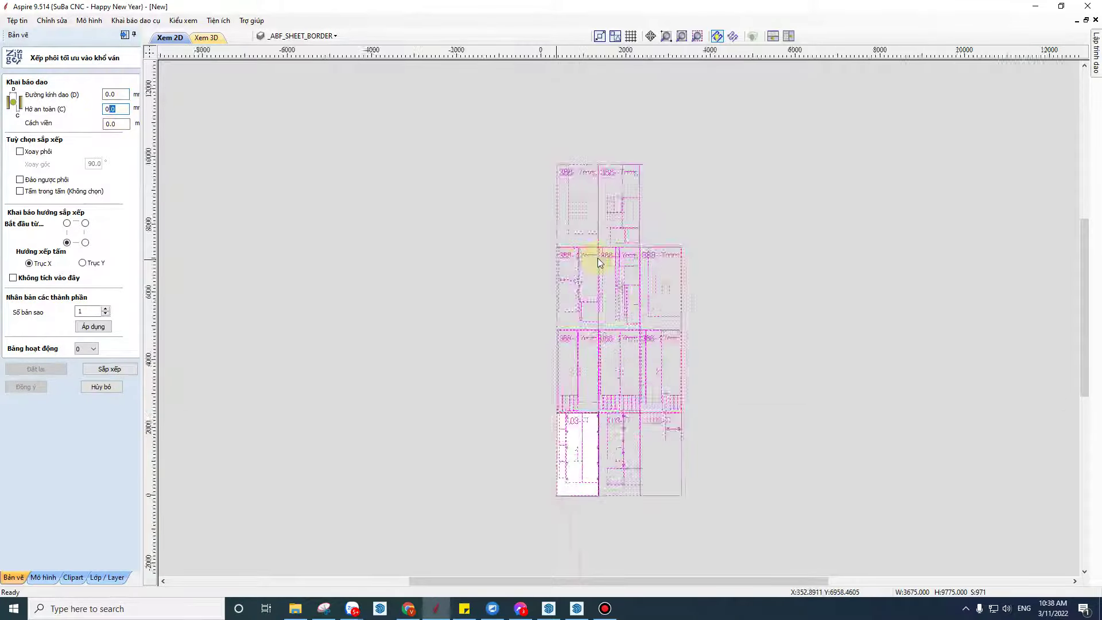
scroll(600, 260, up, 2)
scroll(608, 258, up, 2)
scroll(614, 256, up, 2)
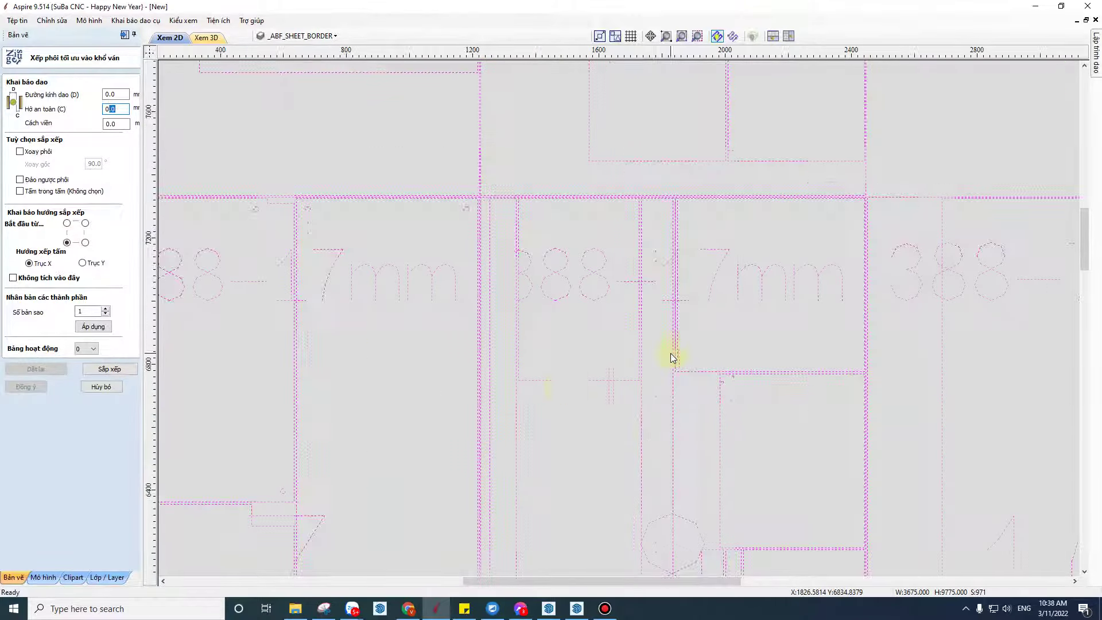
scroll(659, 413, down, 3)
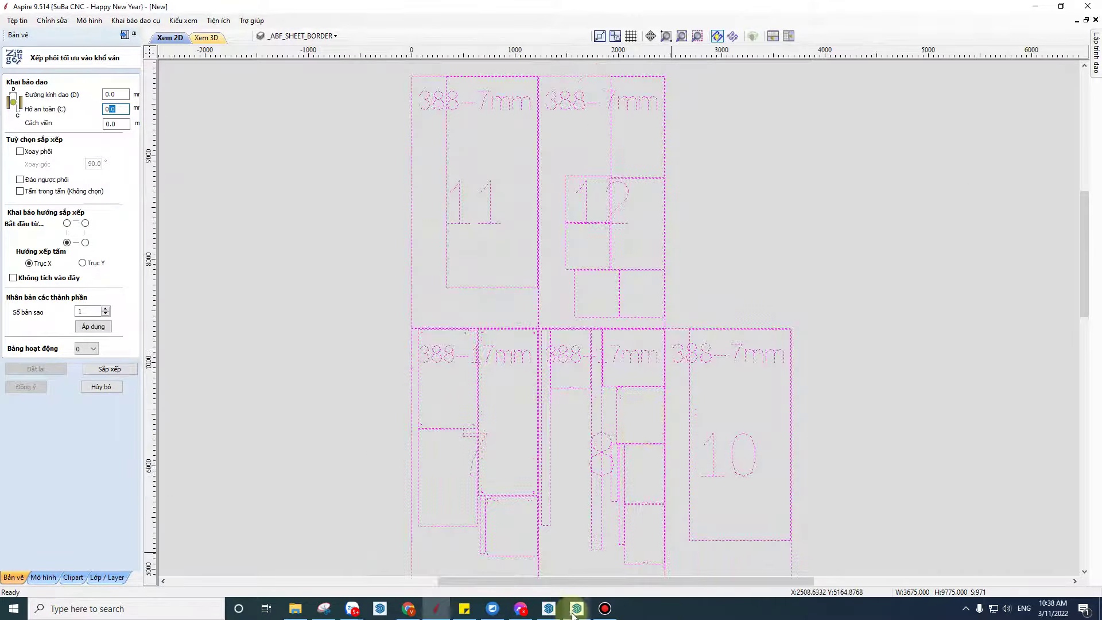
click(548, 608)
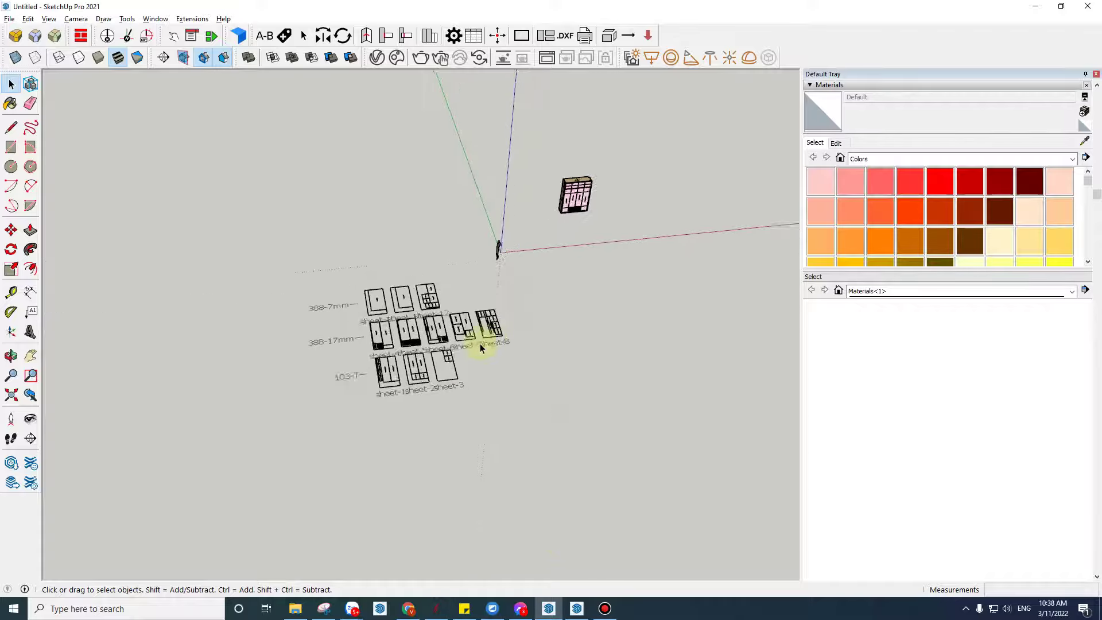
scroll(464, 340, up, 3)
scroll(430, 316, up, 3)
scroll(399, 280, up, 3)
mouse_move(388, 261)
shift+middle_down()
mouse_move(432, 422)
mouse_move(435, 383)
shift+middle_up()
click(453, 36)
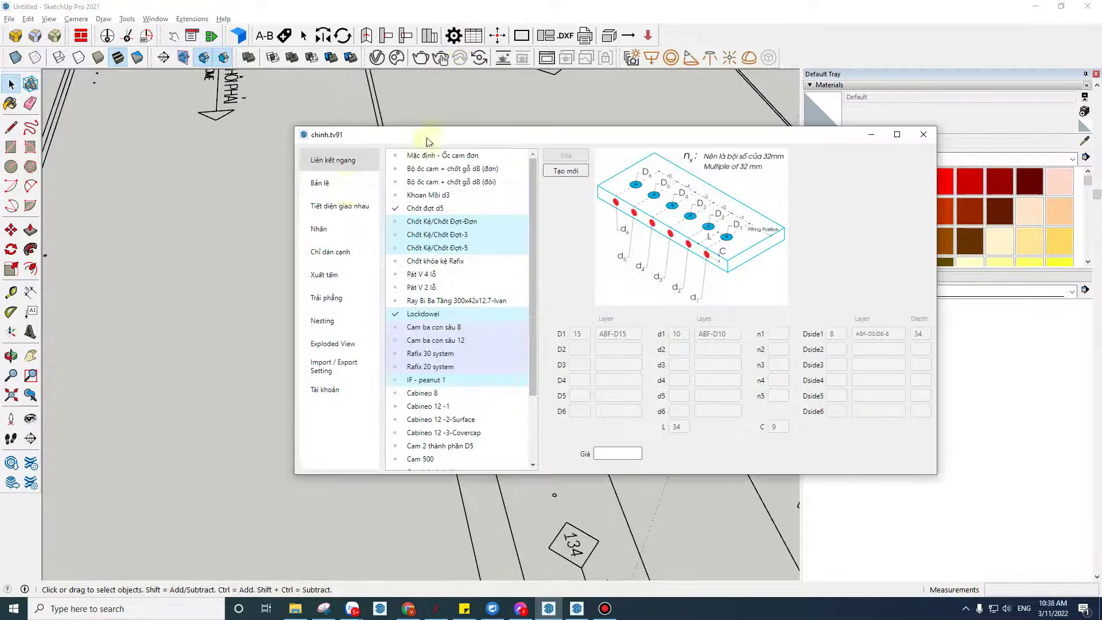
click(338, 322)
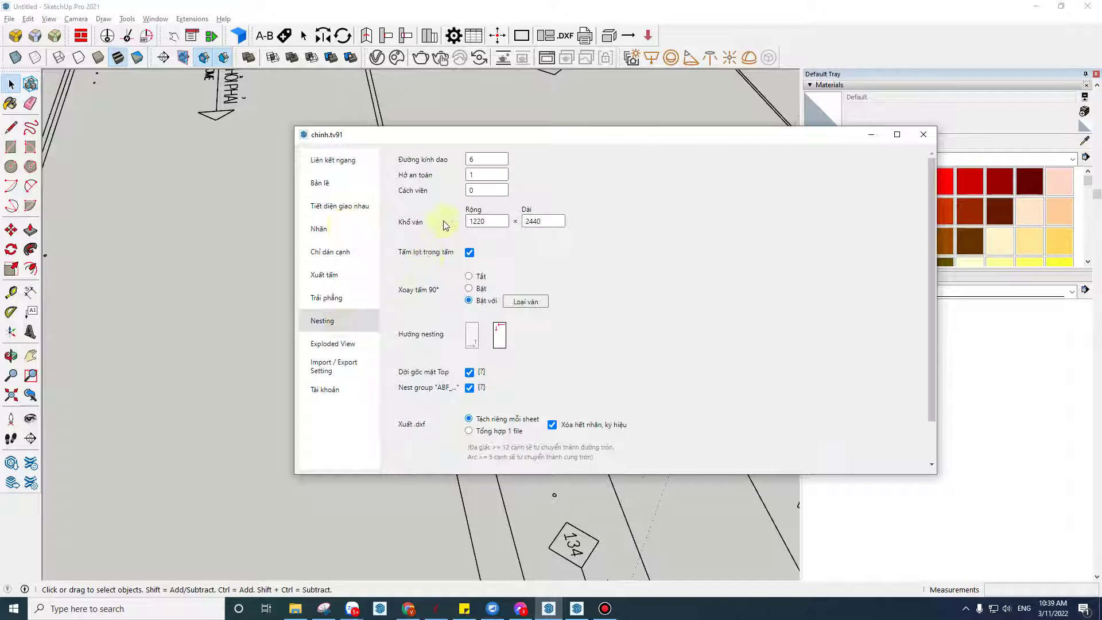
key(Tab)
key(Tab)
click(870, 134)
scroll(518, 425, up, 3)
scroll(515, 410, down, 3)
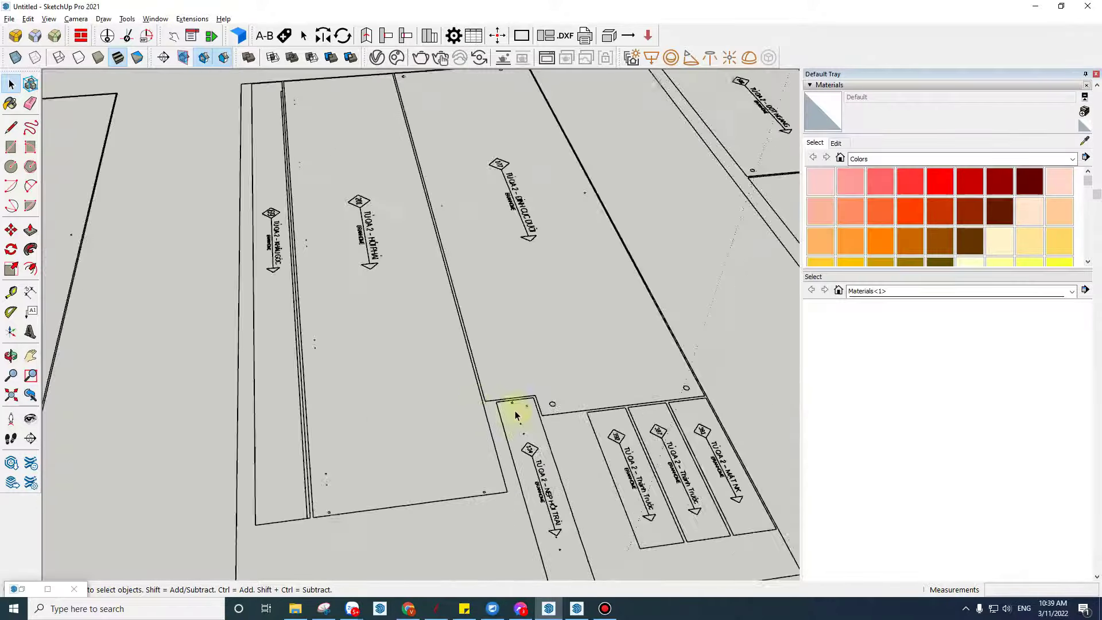
scroll(515, 411, up, 3)
scroll(467, 352, up, 2)
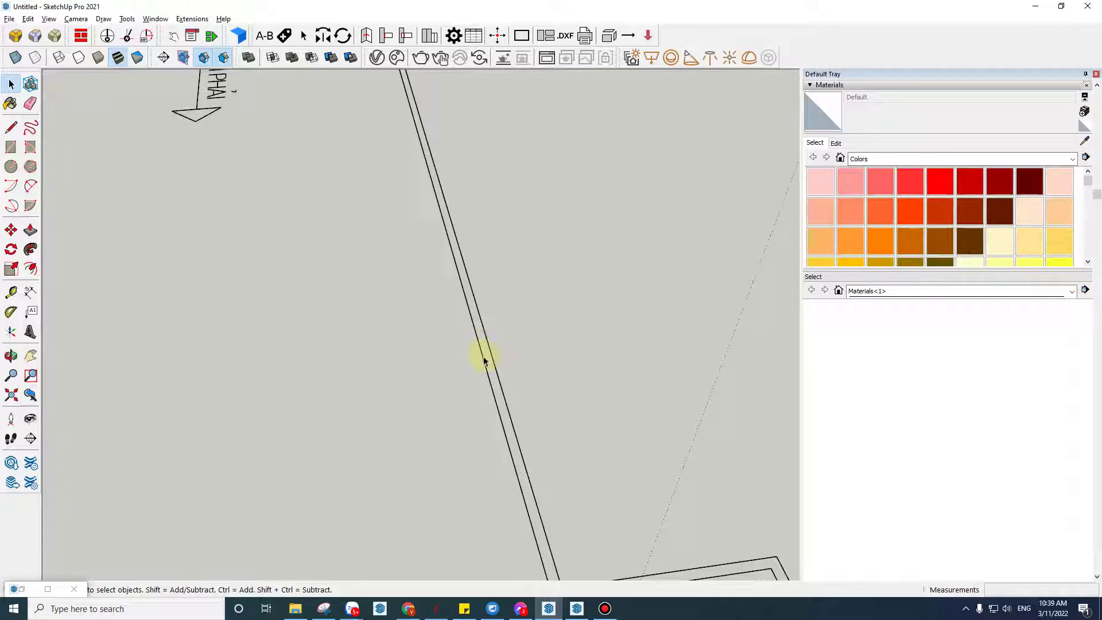
scroll(483, 360, up, 2)
key(t)
click(476, 341)
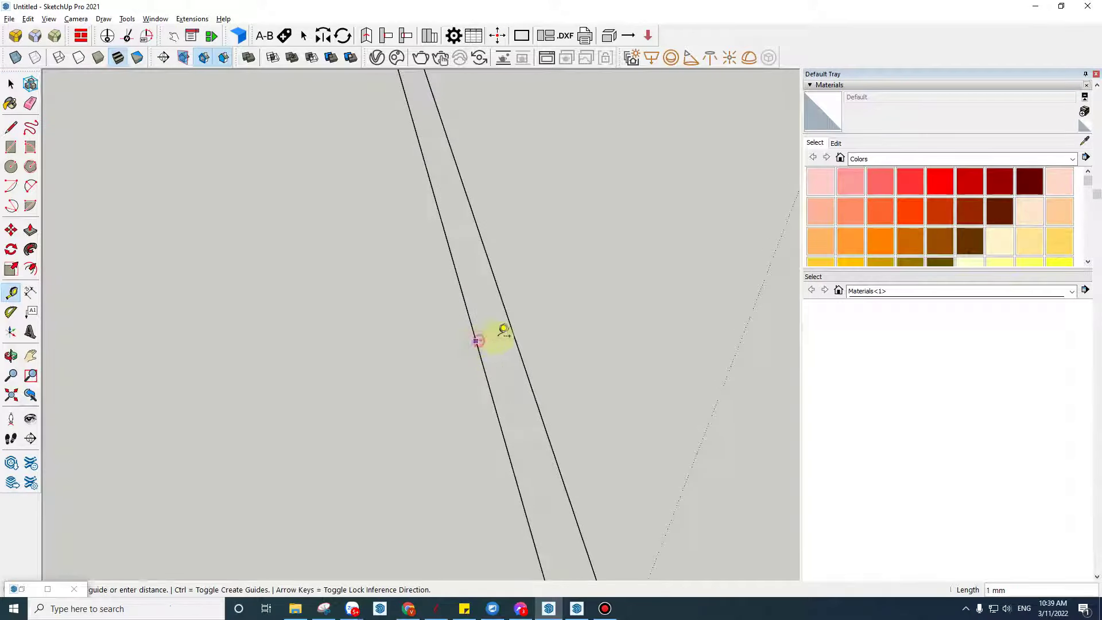
click(516, 335)
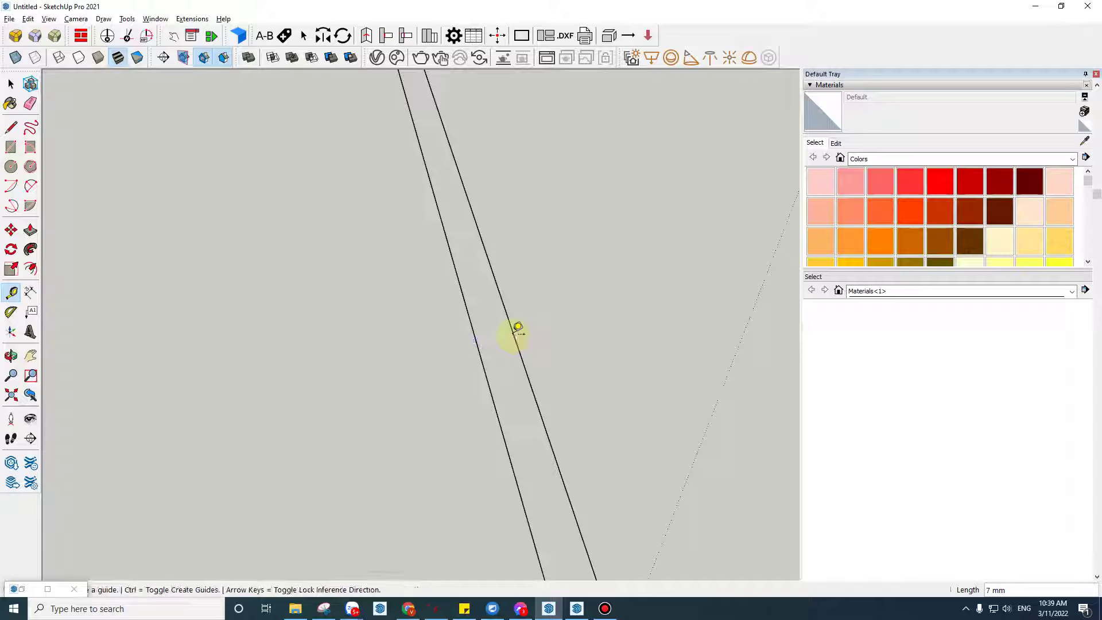
click(454, 35)
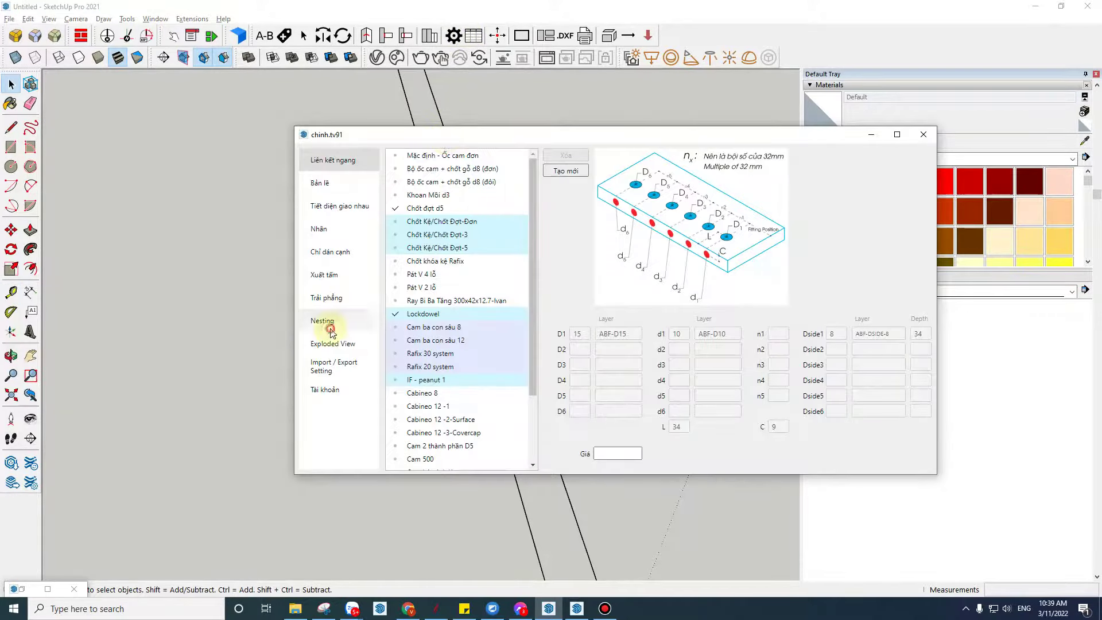
click(323, 320)
click(486, 174)
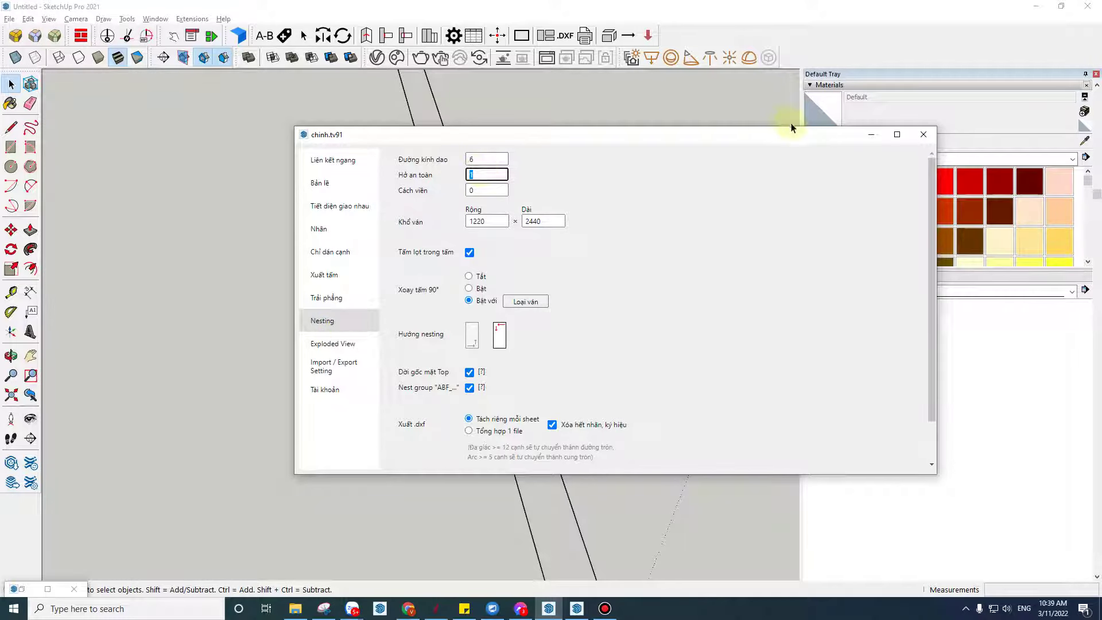
click(923, 135)
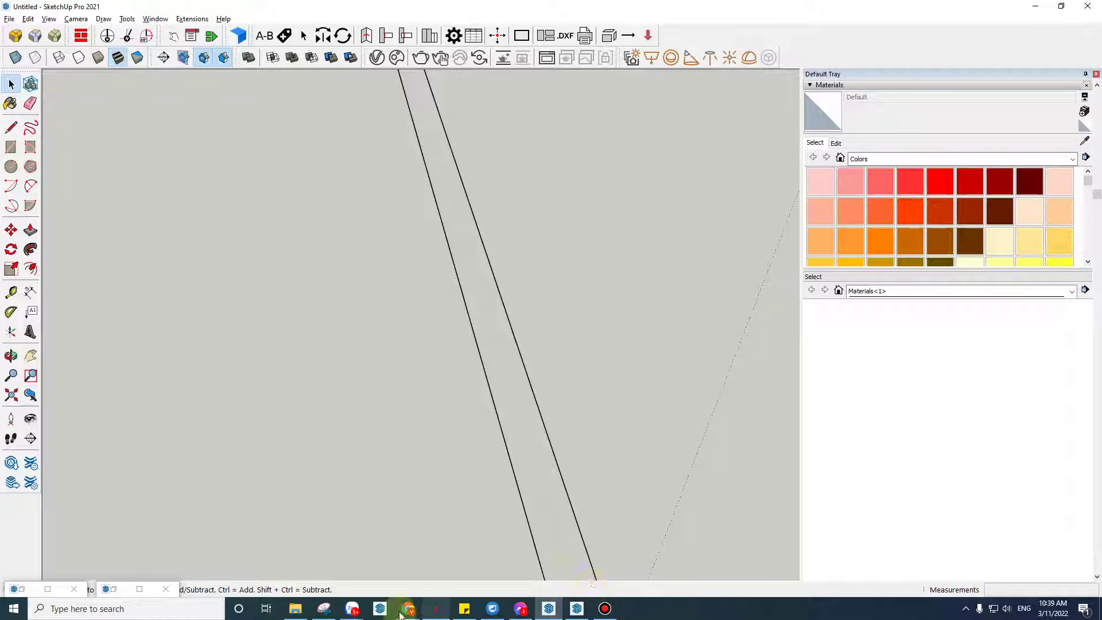
Step: Back in Aspire, set tool diameter, clearance and edge margin to 0 for nesting
click(434, 610)
double_click(113, 94)
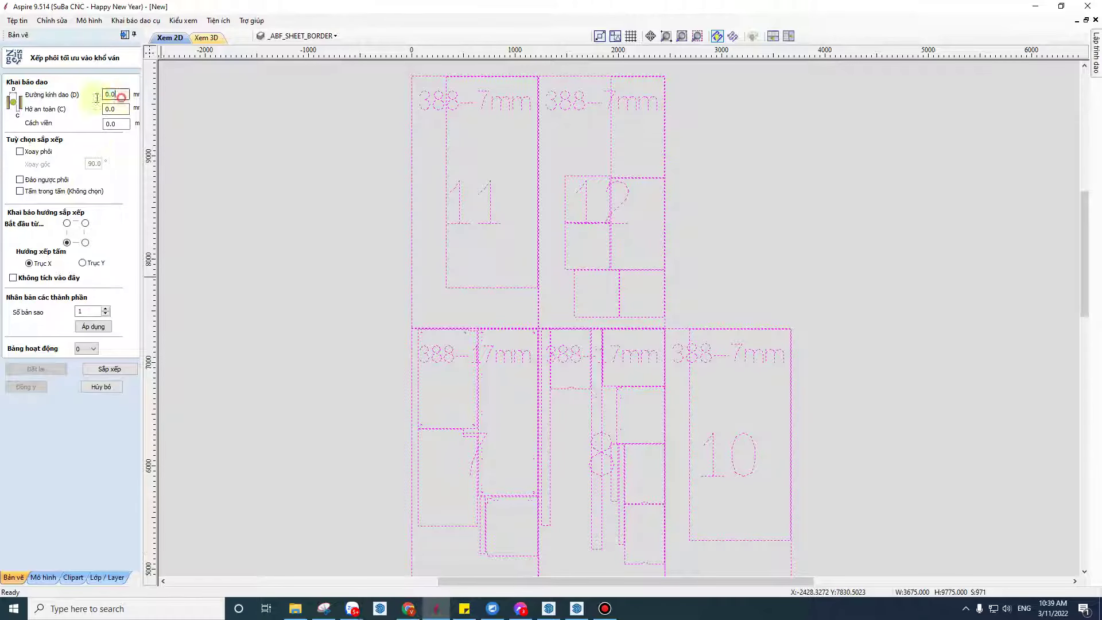
scroll(593, 349, up, 3)
scroll(594, 350, up, 2)
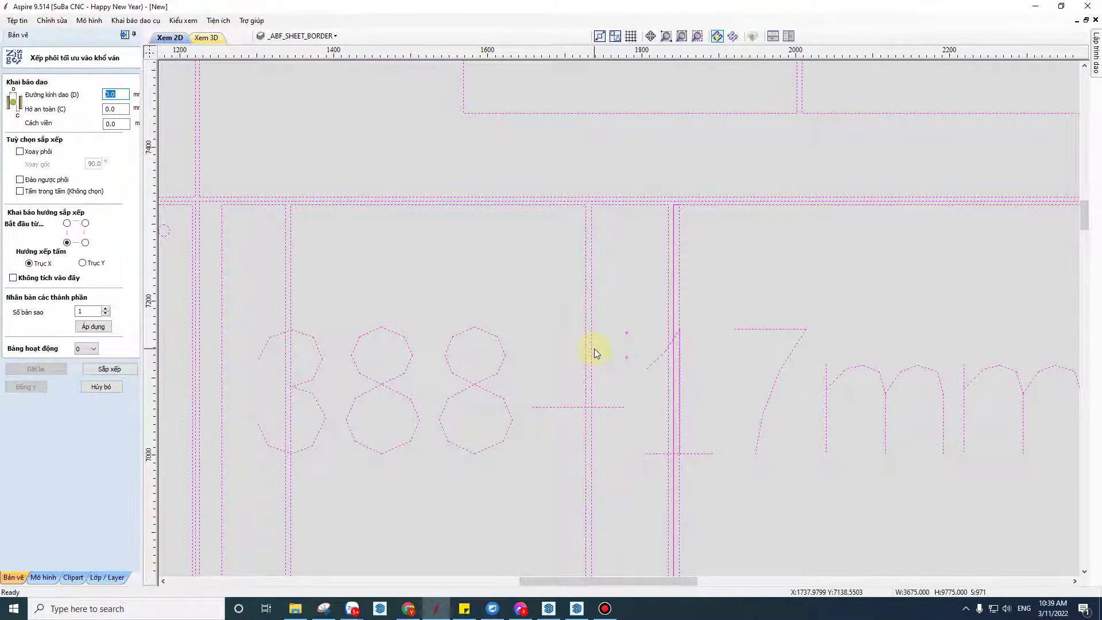
key(Tab)
double_click(124, 123)
click(115, 109)
scroll(457, 233, down, 2)
scroll(457, 233, down, 2)
scroll(654, 318, down, 1)
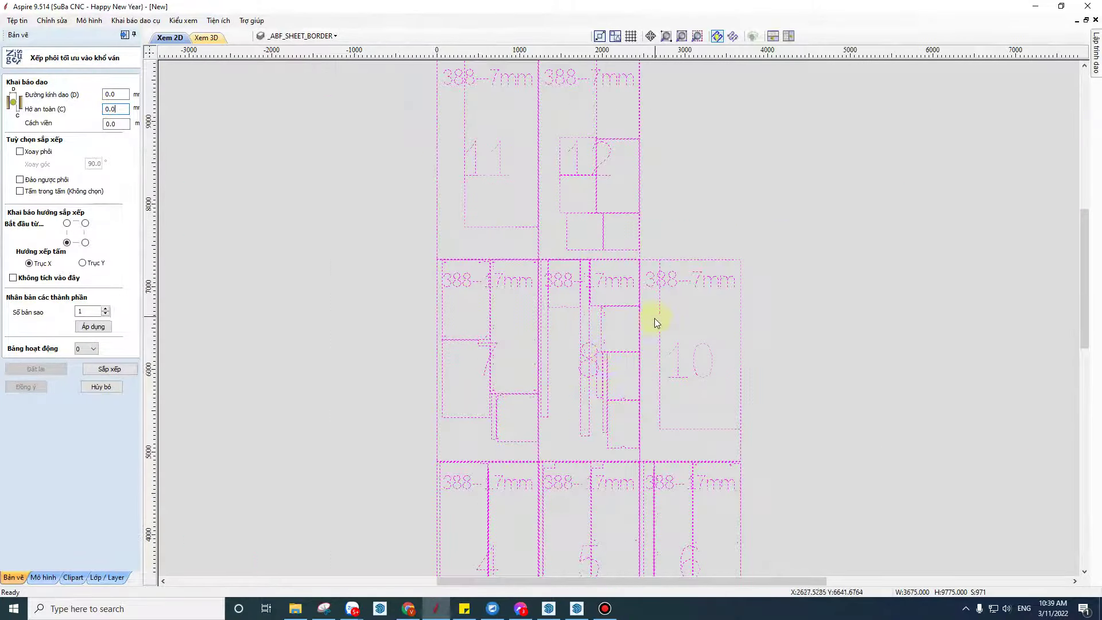
scroll(539, 284, up, 3)
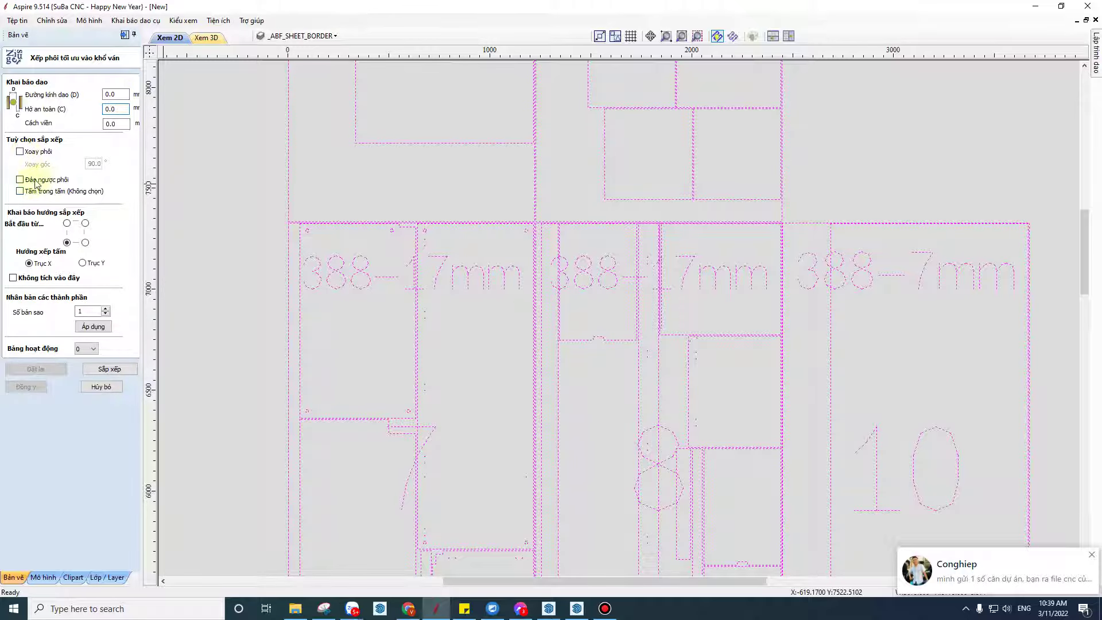
scroll(544, 297, down, 5)
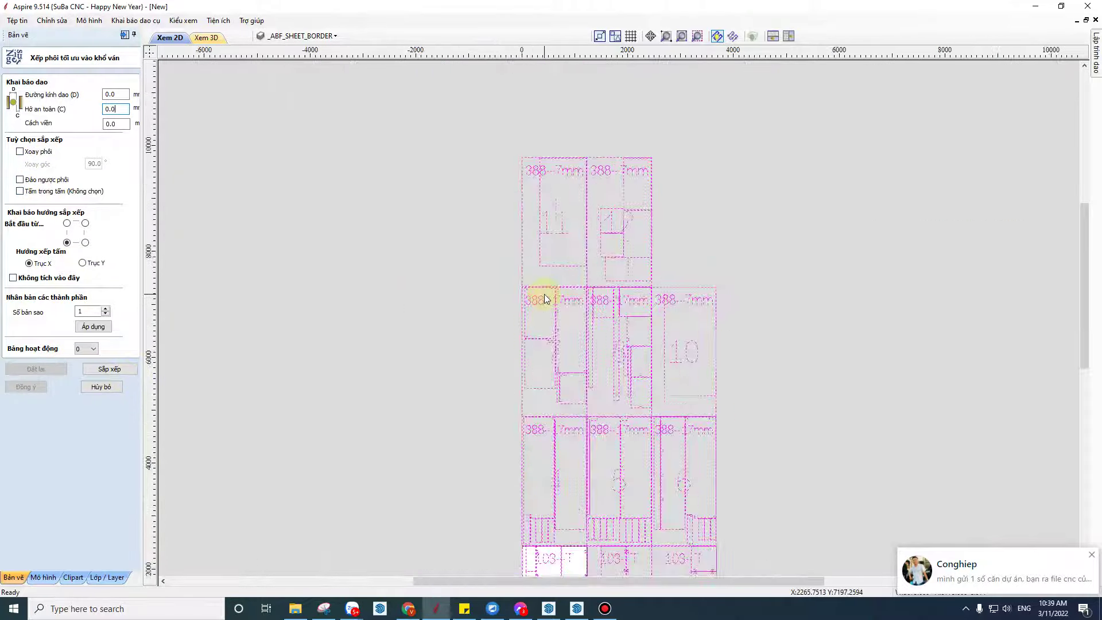
scroll(544, 294, down, 2)
Step: Run the nesting of parts onto sheets and accept the resulting layout
click(131, 369)
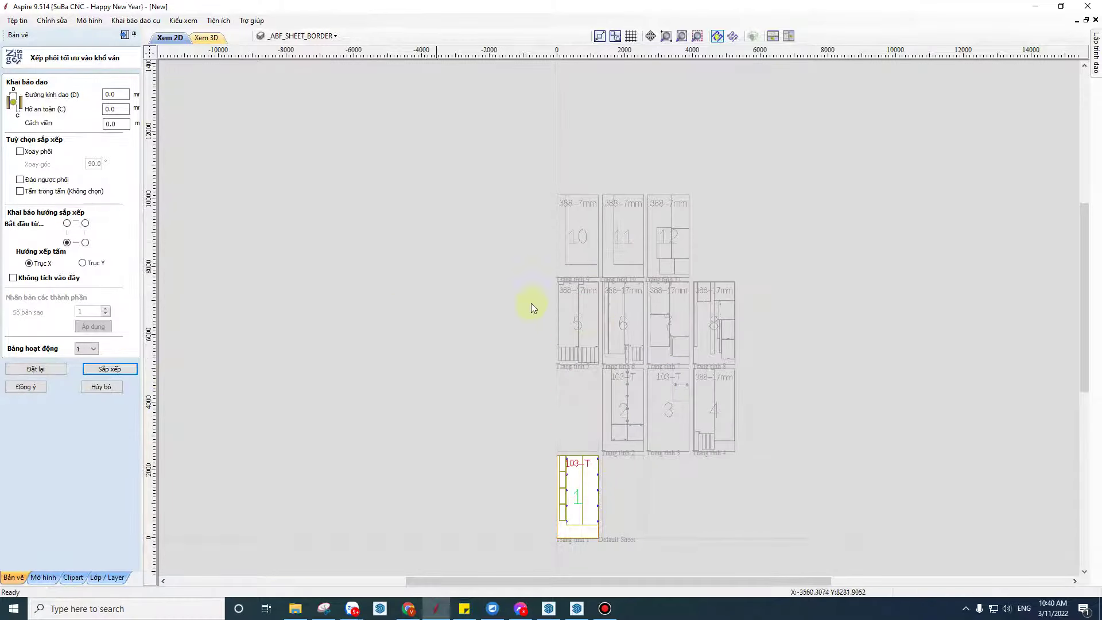
scroll(531, 304, down, 2)
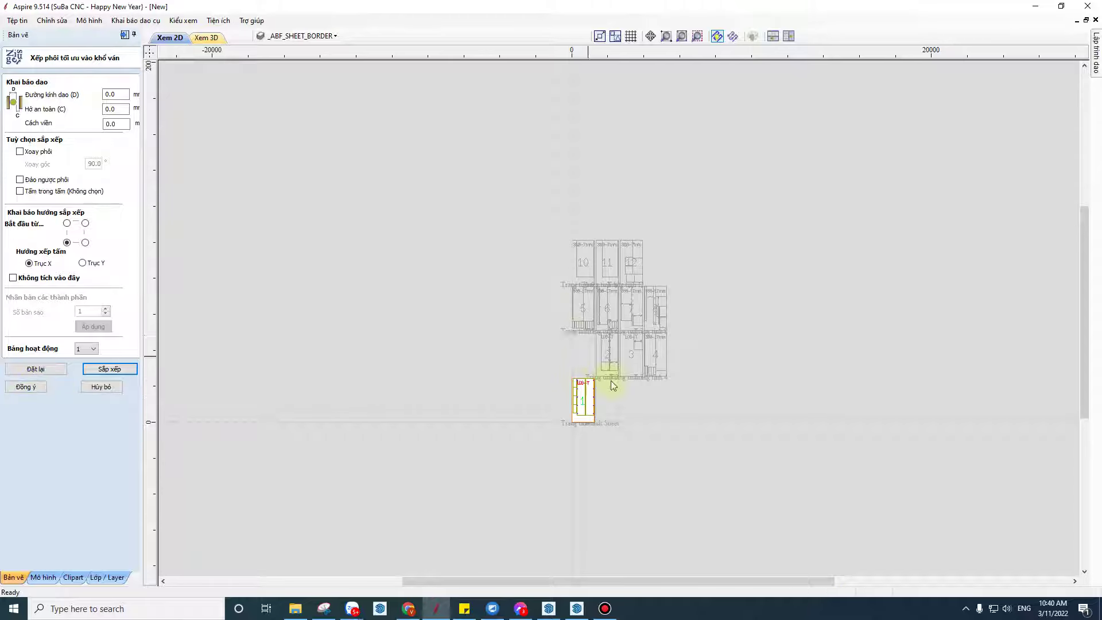
click(36, 387)
scroll(601, 399, up, 2)
scroll(614, 363, up, 3)
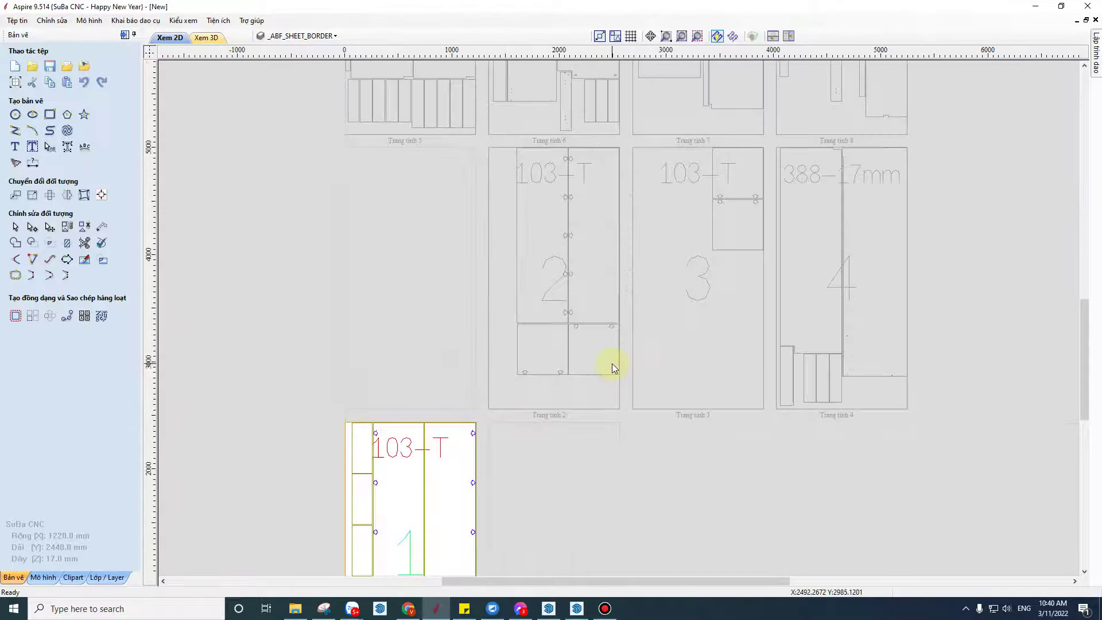
scroll(612, 364, down, 3)
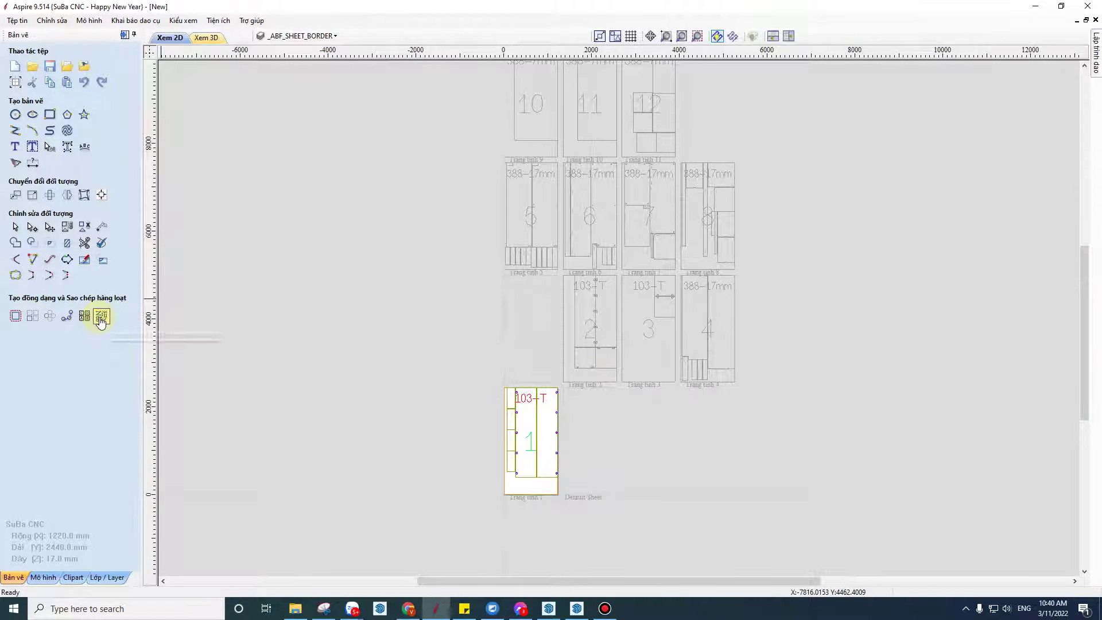
scroll(623, 319, down, 3)
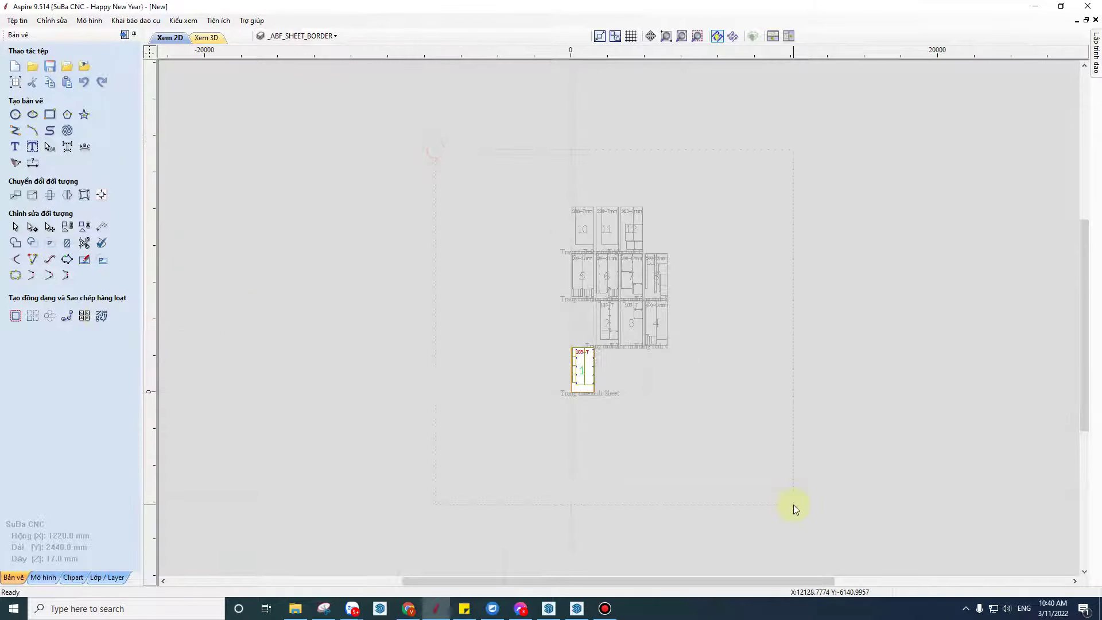
Step: Select everything on sheet 1 and show the Layer list
drag(794, 509, 793, 508)
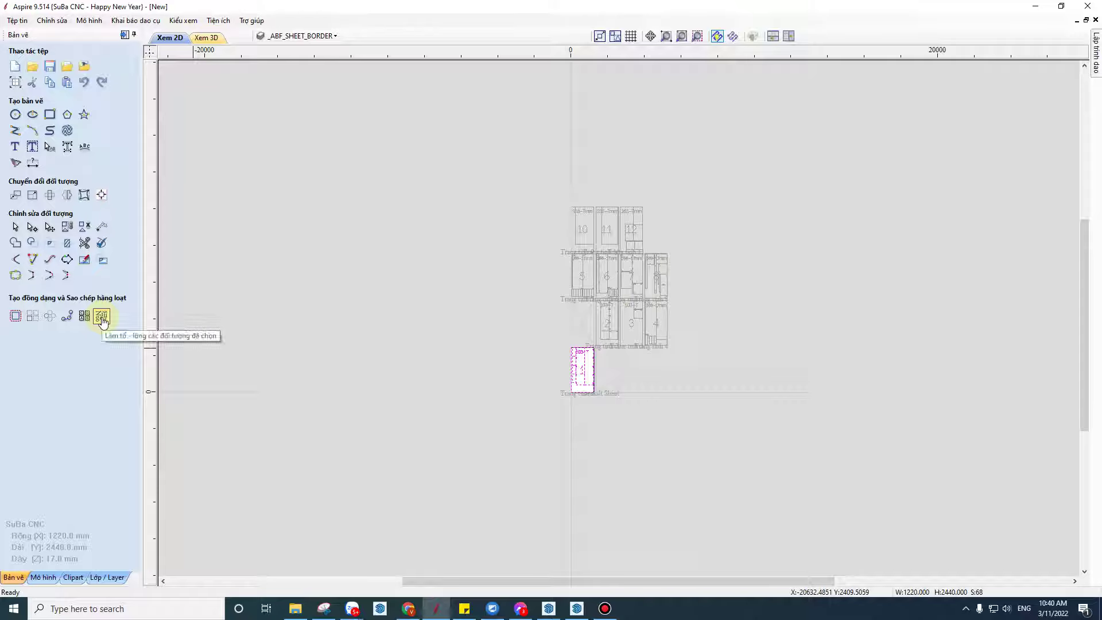
scroll(723, 344, up, 3)
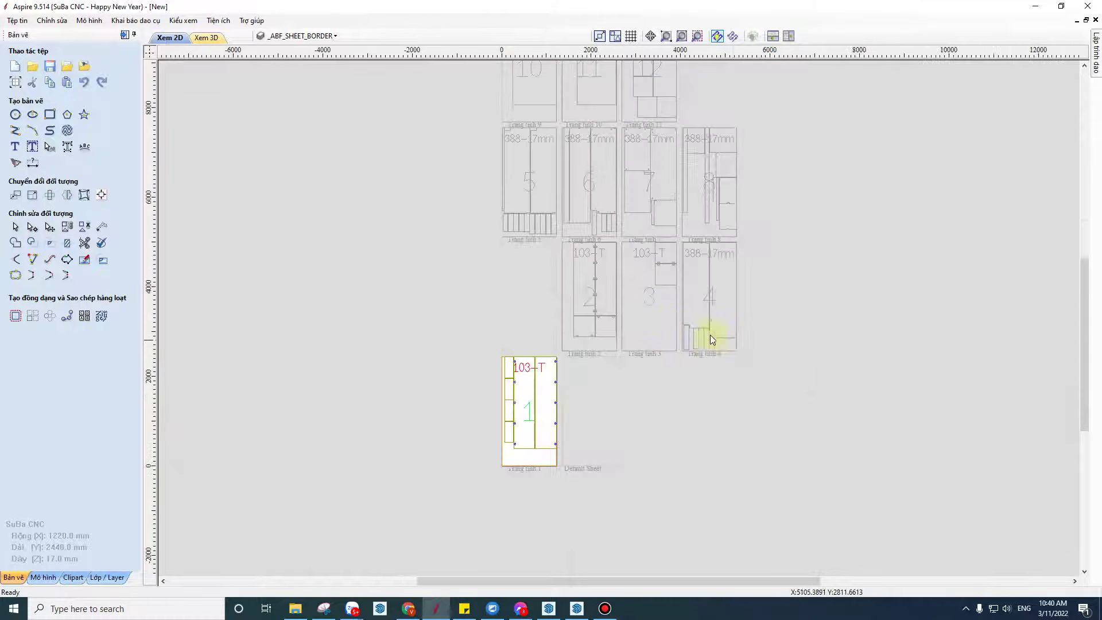
scroll(677, 327, up, 3)
scroll(608, 314, down, 2)
scroll(443, 266, down, 3)
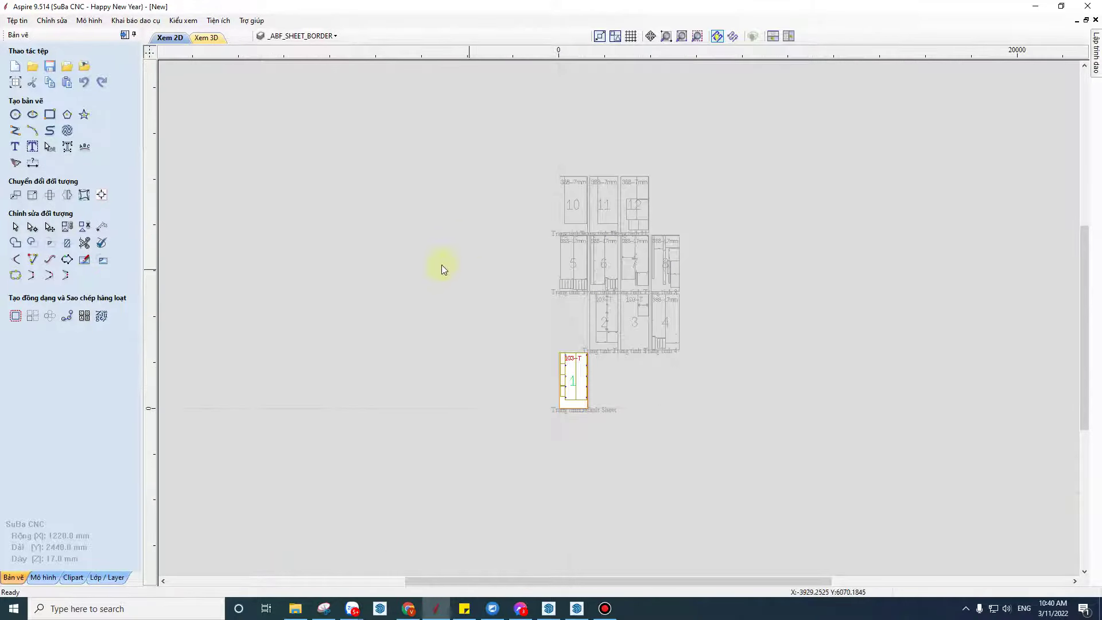
click(113, 577)
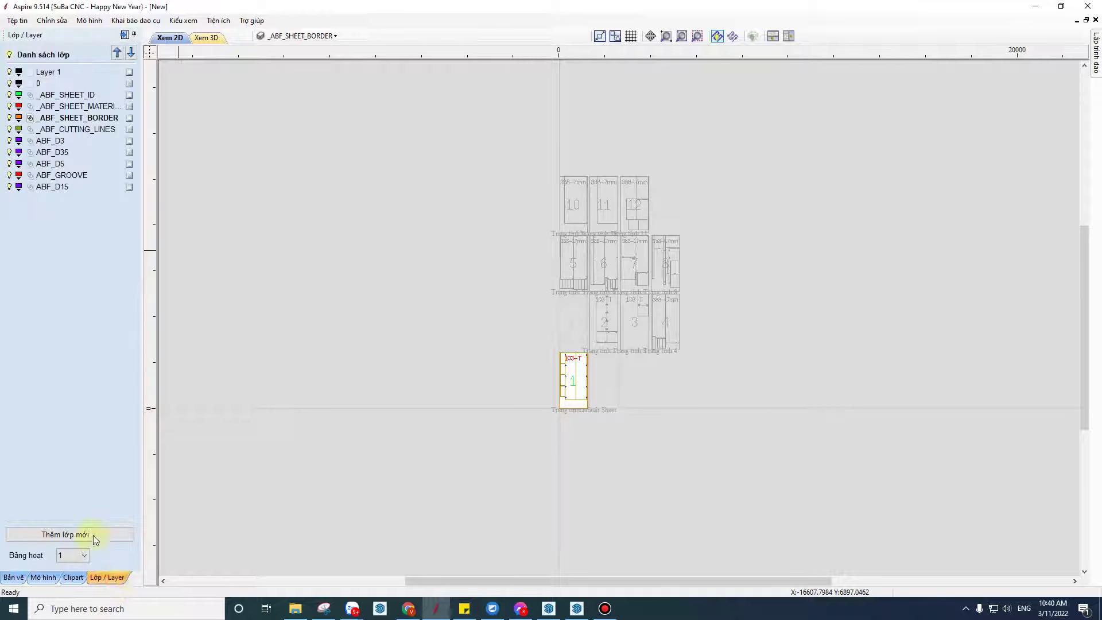
Step: Activate layers ABF_D35 then ABF_D5, and make sheet 6 active
click(56, 153)
click(60, 166)
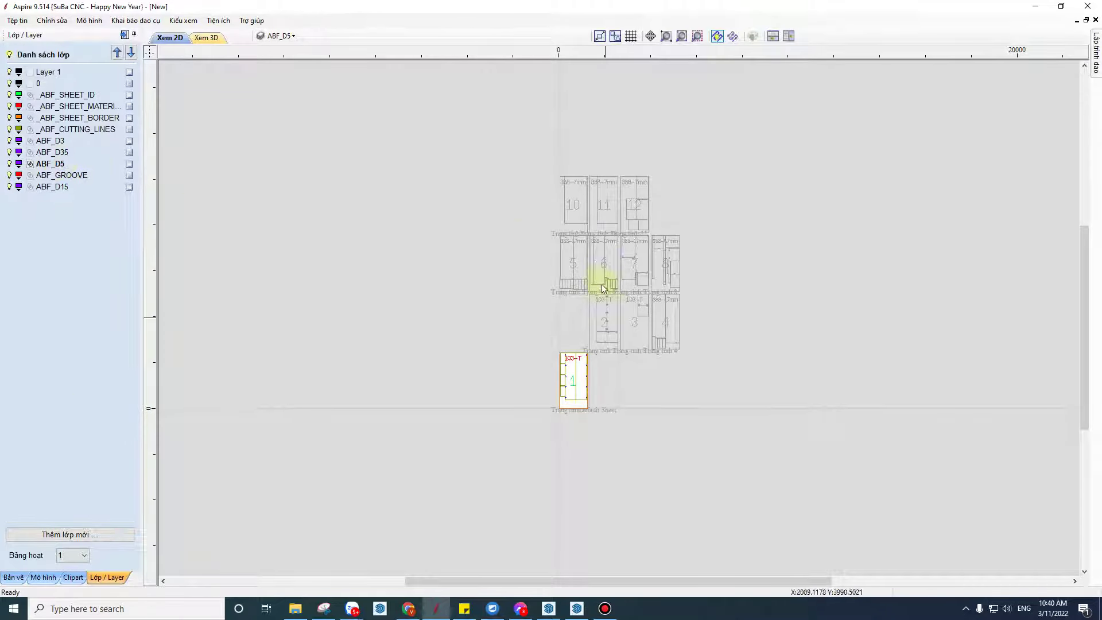
click(603, 288)
scroll(560, 391, up, 3)
scroll(448, 356, up, 3)
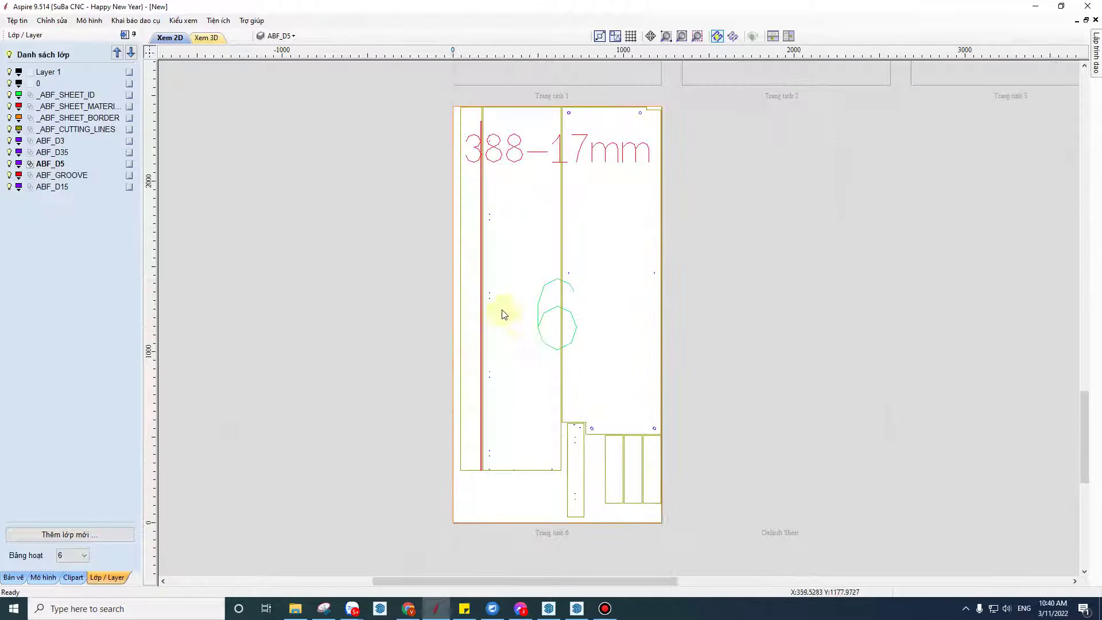
scroll(646, 236, up, 2)
scroll(612, 241, up, 2)
scroll(585, 246, up, 2)
scroll(565, 241, up, 2)
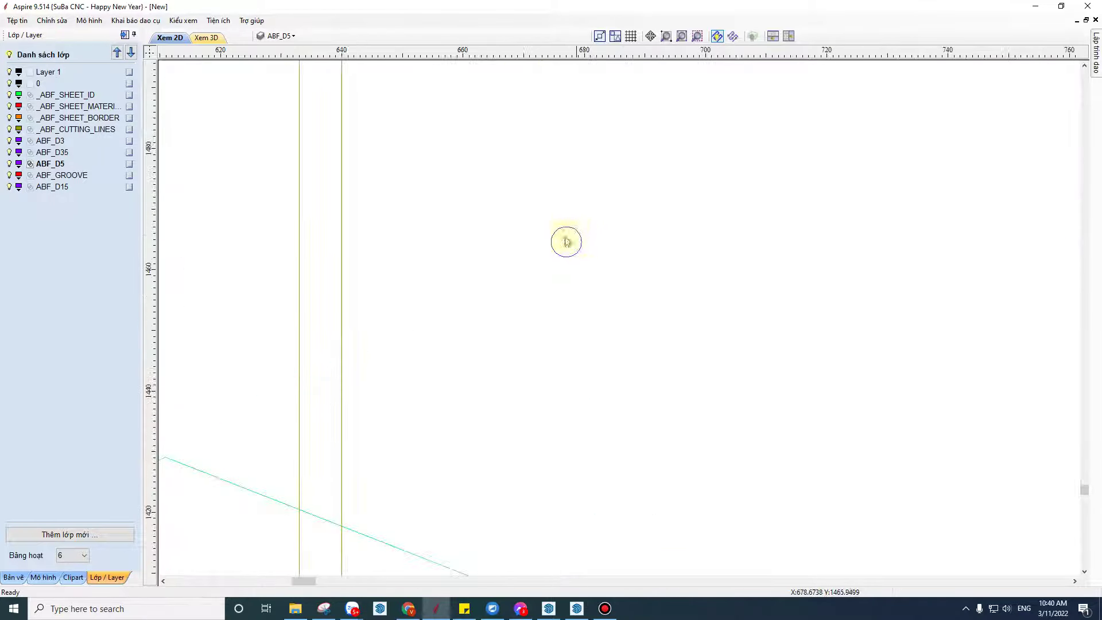
Step: Make ABF_GROOVE current, select its groove vector, and zoom in on the strip
click(62, 176)
scroll(418, 278, down, 2)
scroll(420, 280, down, 2)
scroll(423, 285, down, 2)
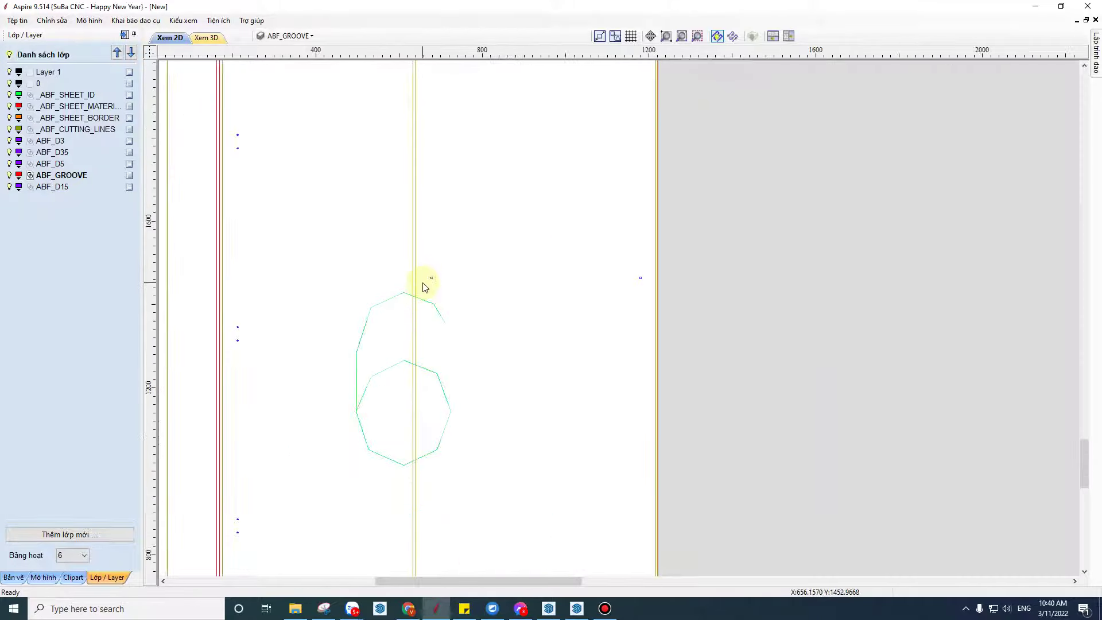
scroll(423, 286, down, 3)
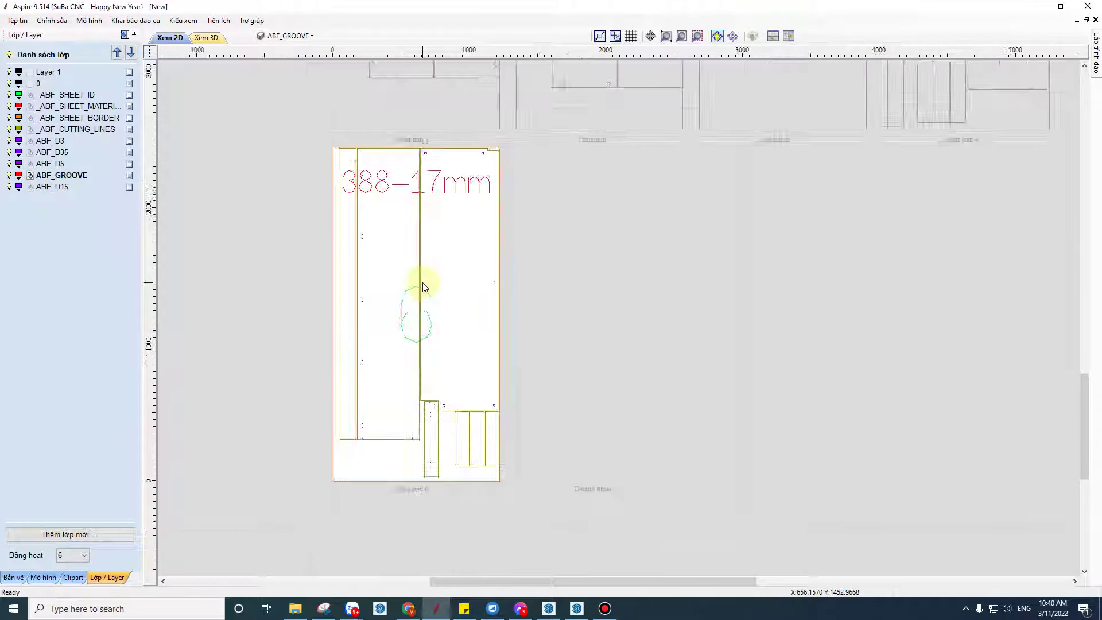
click(8, 177)
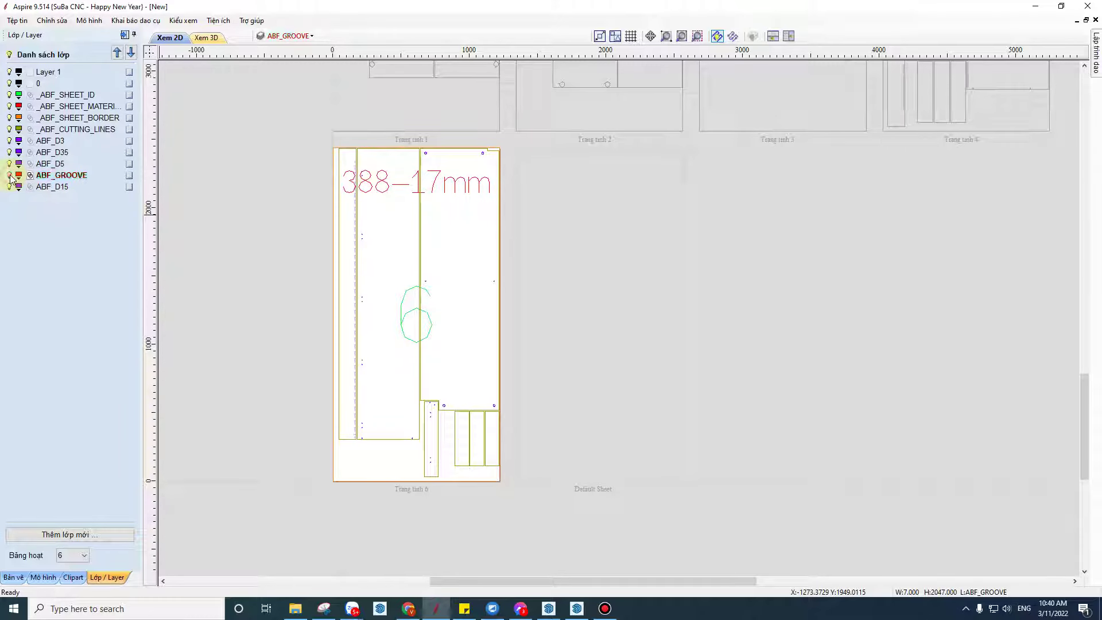
scroll(362, 184, up, 5)
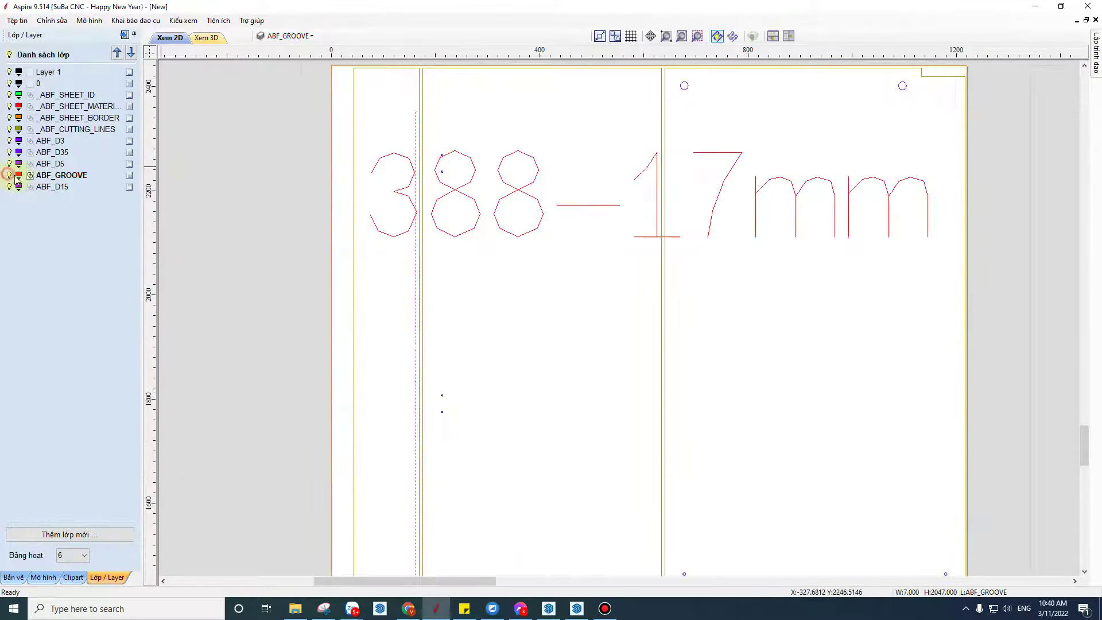
scroll(402, 97, up, 2)
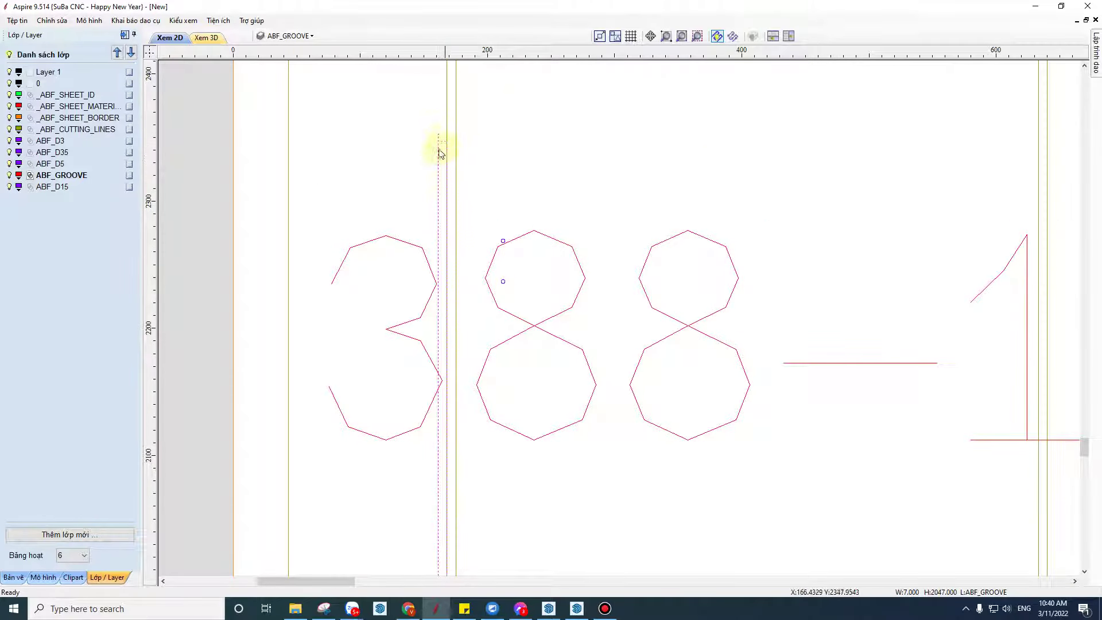
scroll(443, 178, up, 3)
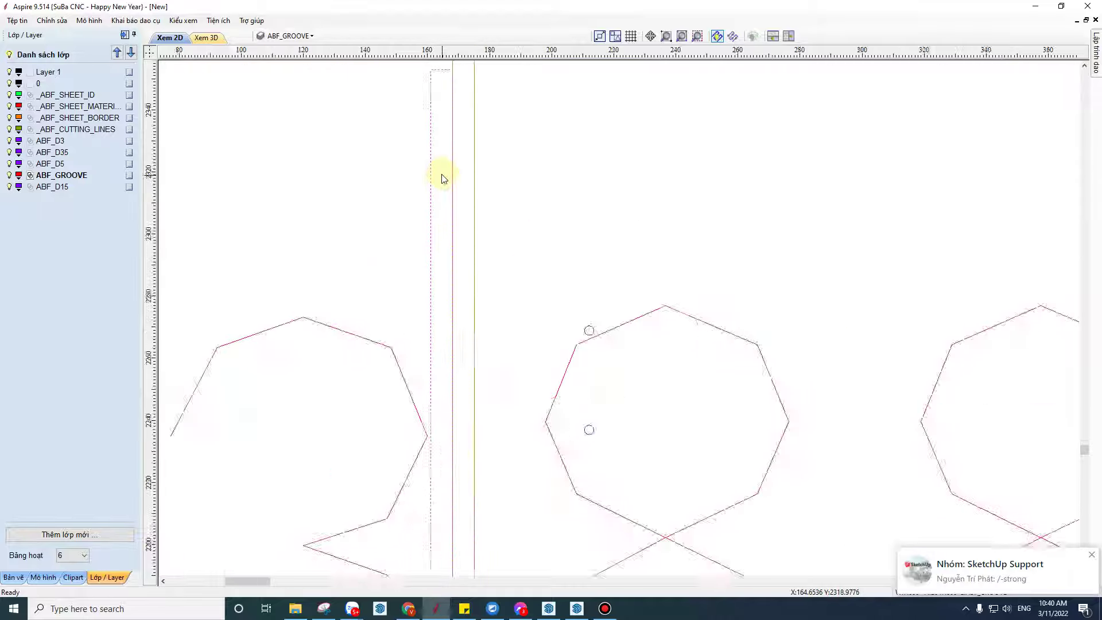
scroll(444, 179, up, 3)
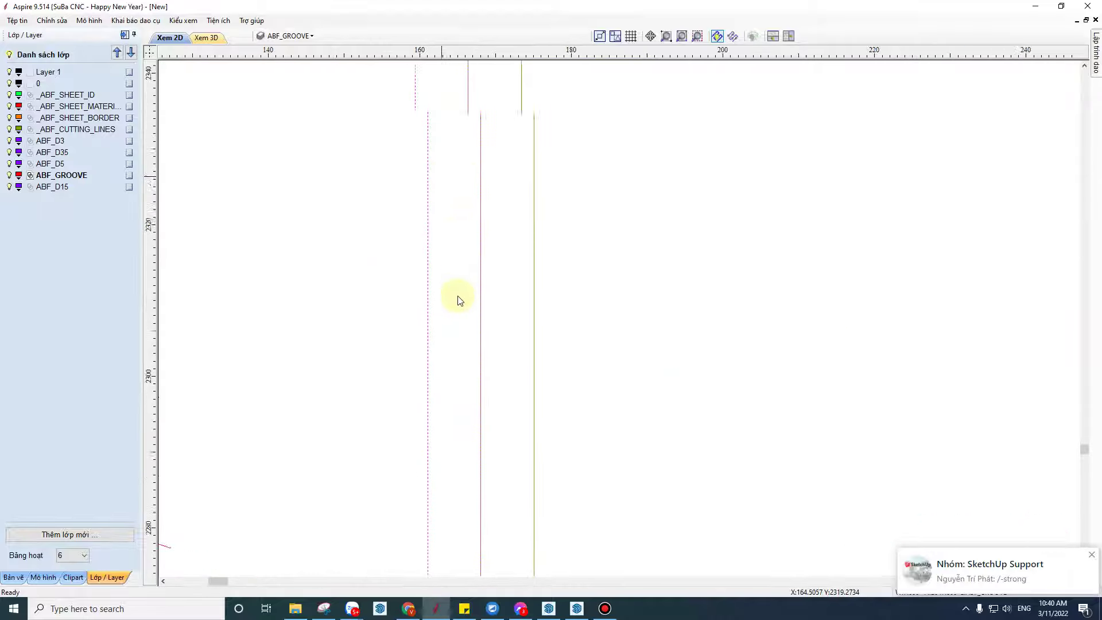
click(13, 577)
Step: Dimension across the groove's two edges, placing the 7.0 mm width label
click(32, 163)
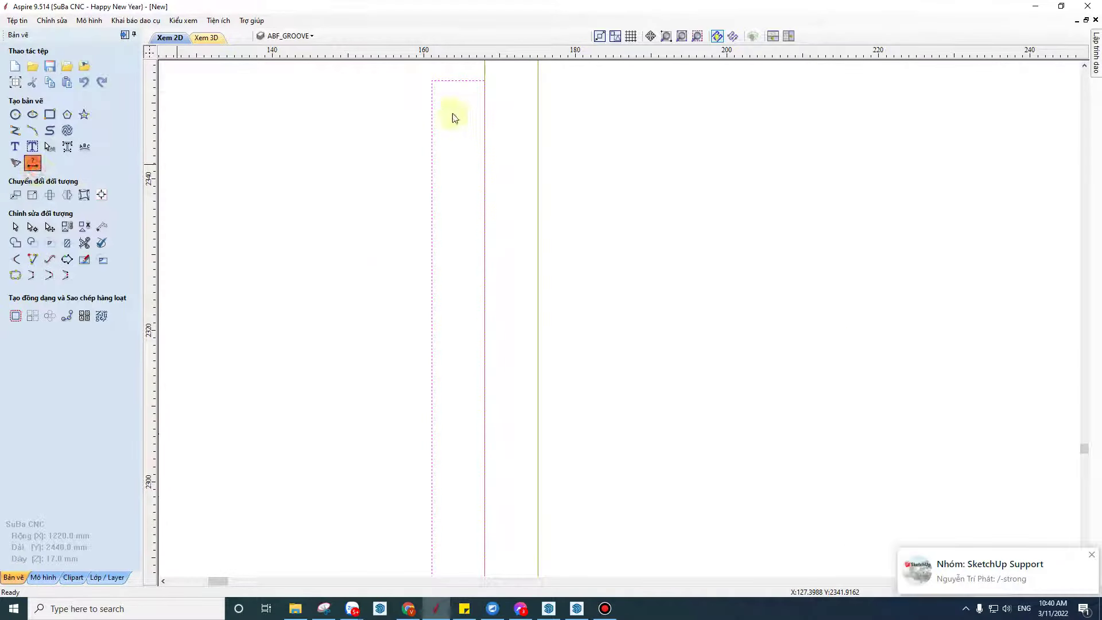
click(432, 80)
click(483, 81)
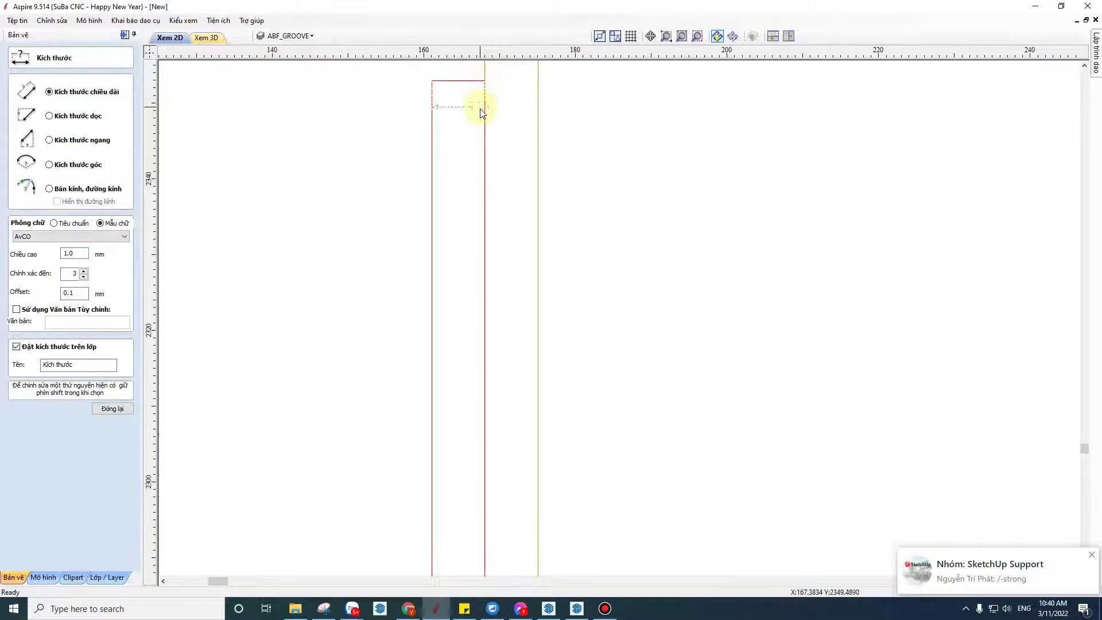
scroll(476, 104, up, 3)
scroll(499, 113, up, 3)
scroll(500, 117, down, 2)
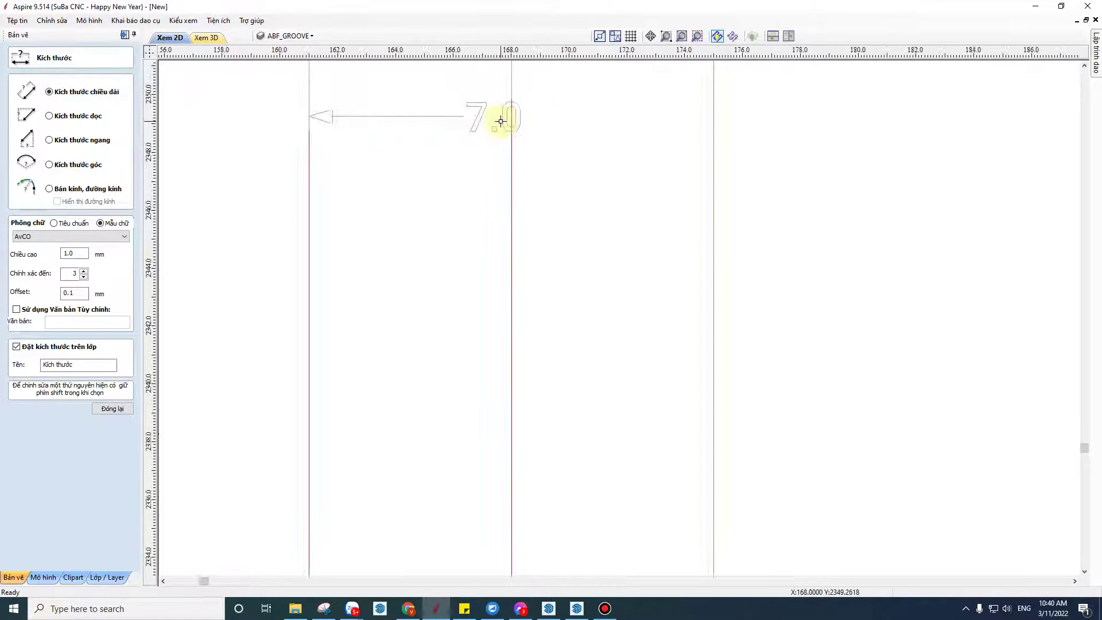
scroll(494, 123, down, 2)
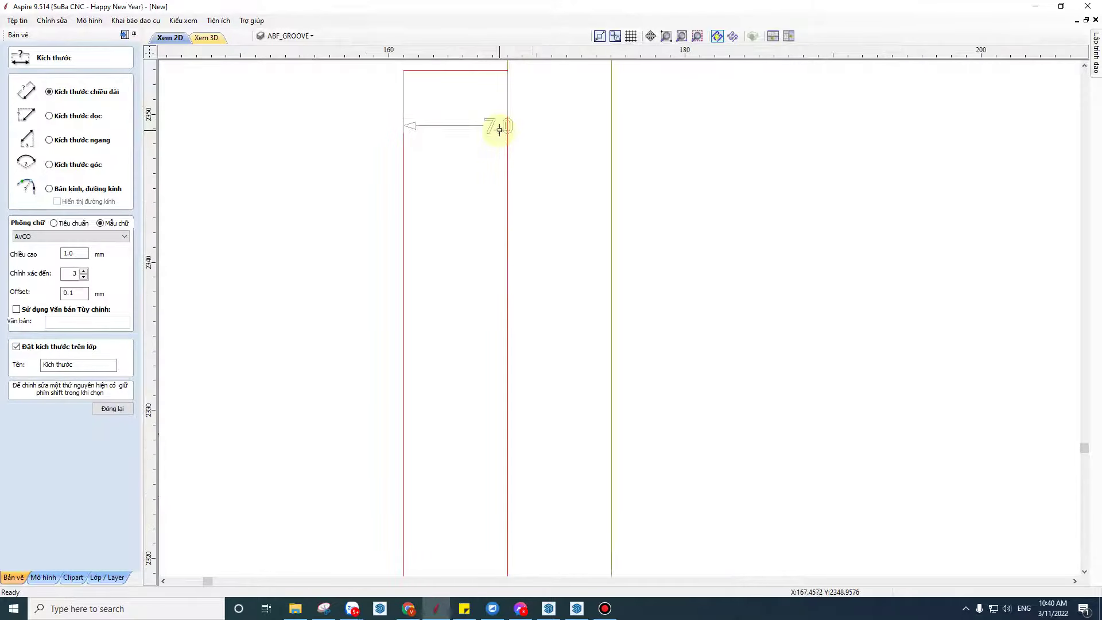
click(497, 124)
click(112, 409)
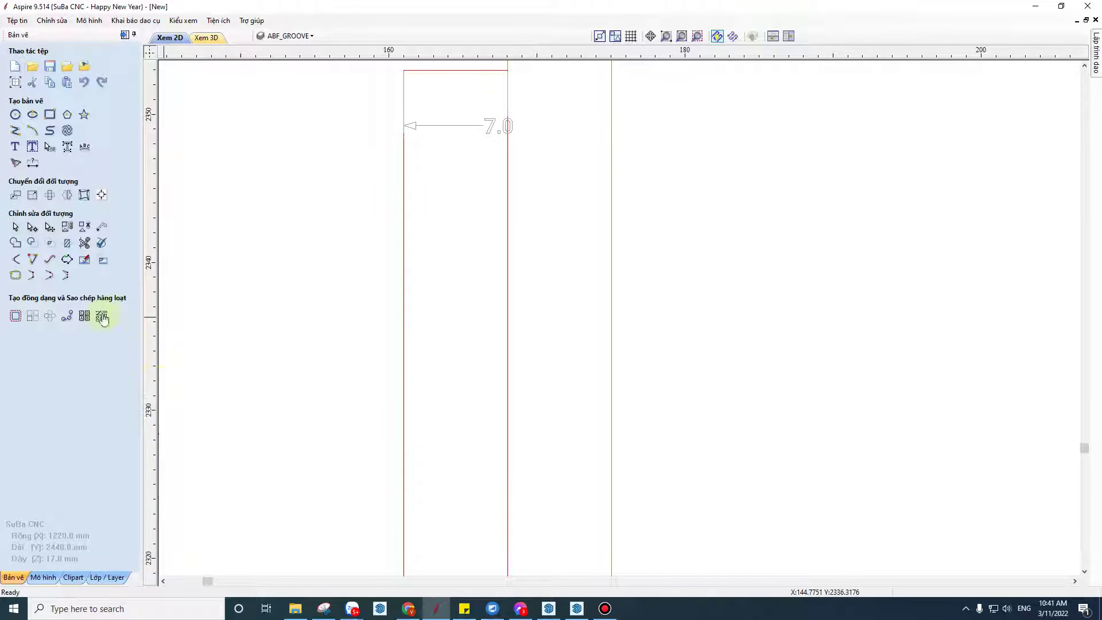
Step: Make ABF_D15 the active layer and toggle its visibility to see its holes
scroll(423, 299, down, 2)
scroll(373, 304, down, 3)
click(115, 577)
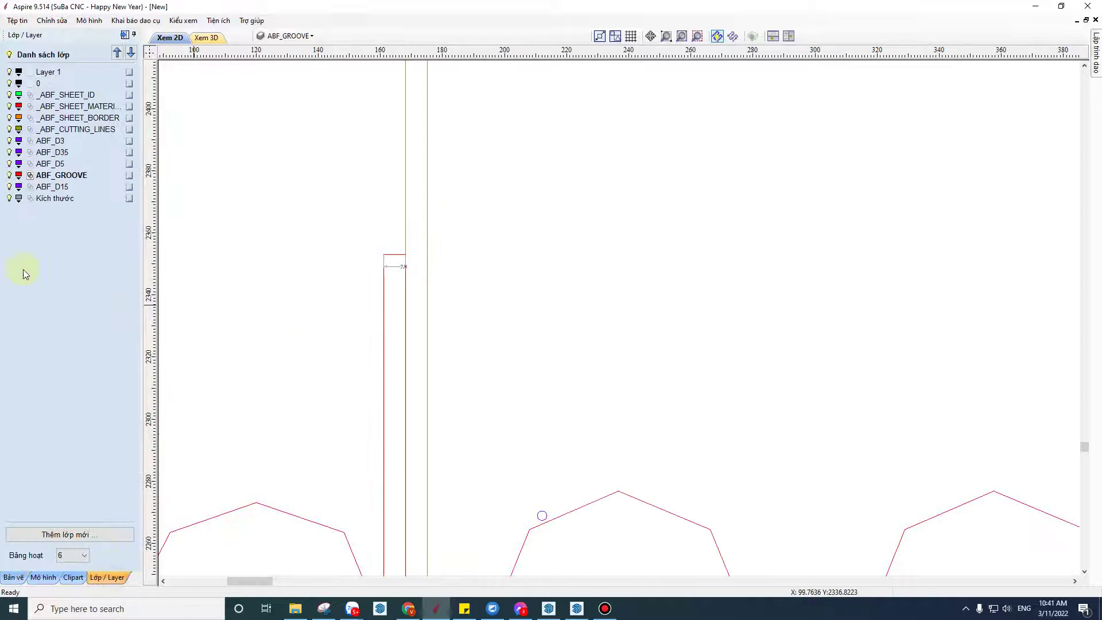
click(60, 189)
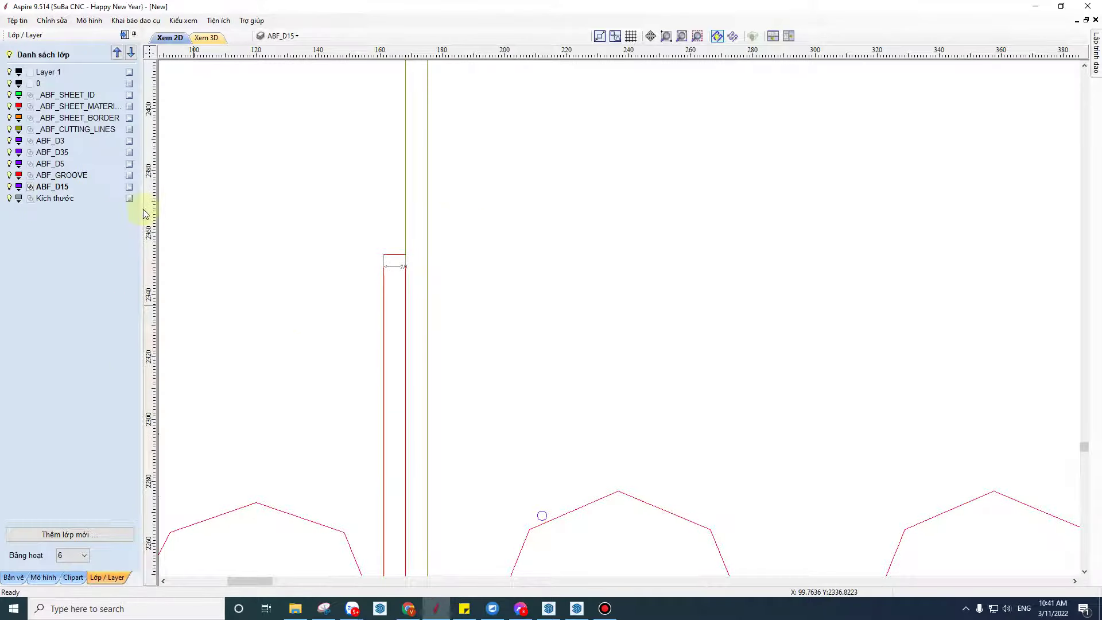
scroll(481, 242, down, 1)
scroll(481, 242, down, 1)
scroll(480, 242, down, 3)
scroll(482, 246, down, 1)
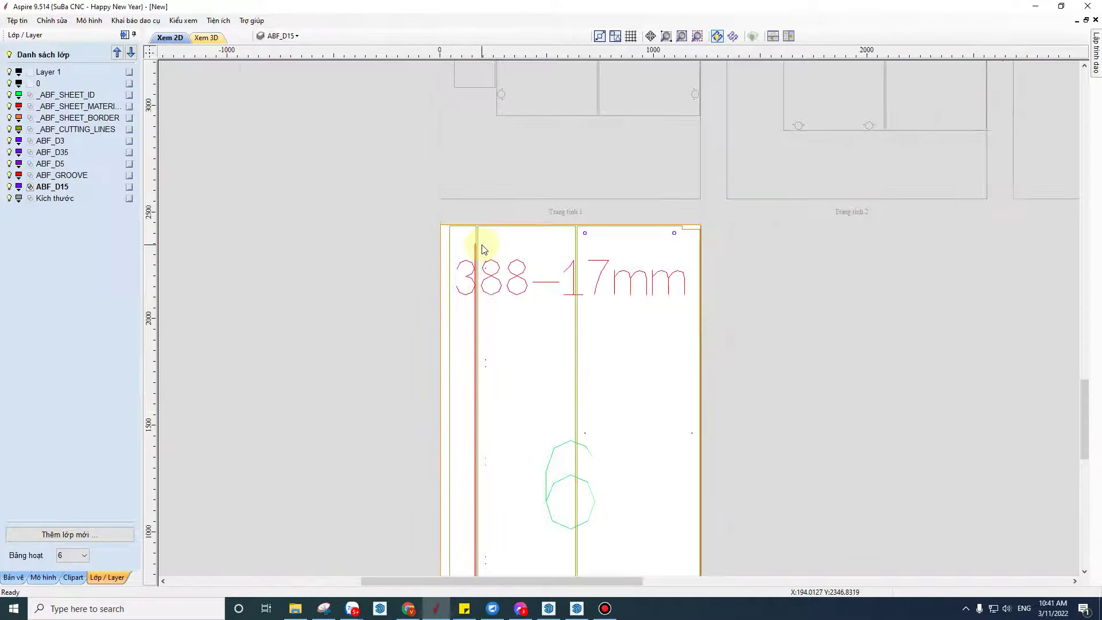
scroll(479, 246, down, 2)
scroll(574, 399, up, 3)
scroll(561, 406, up, 1)
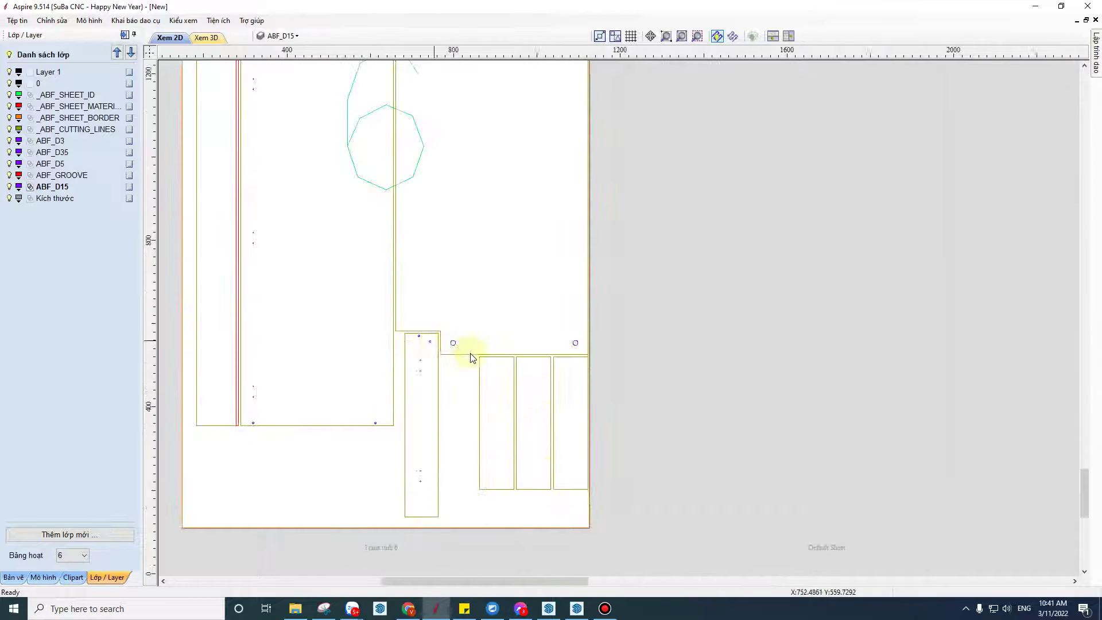
scroll(457, 344, up, 5)
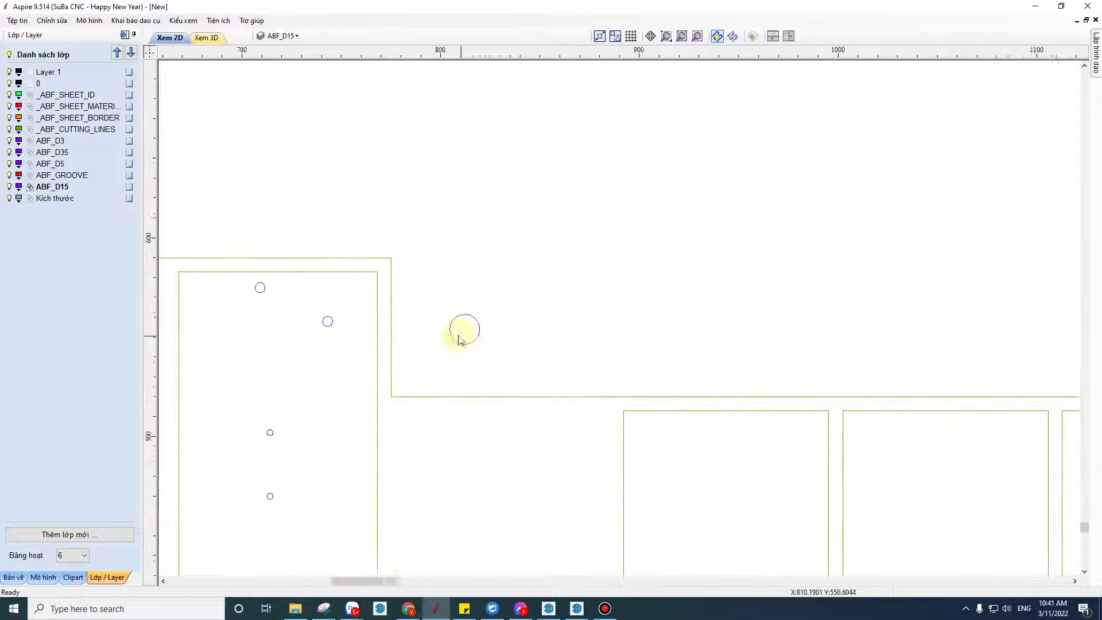
click(8, 187)
click(8, 187)
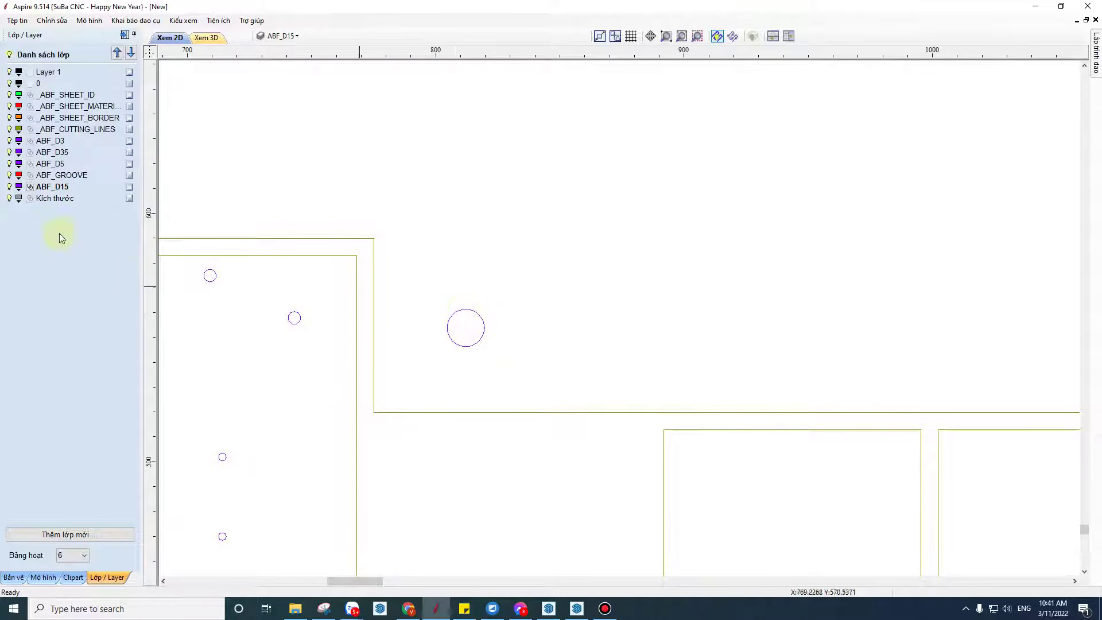
Step: Make Kích thước the active layer and zoom around Sheet 6 to inspect the holes
click(60, 198)
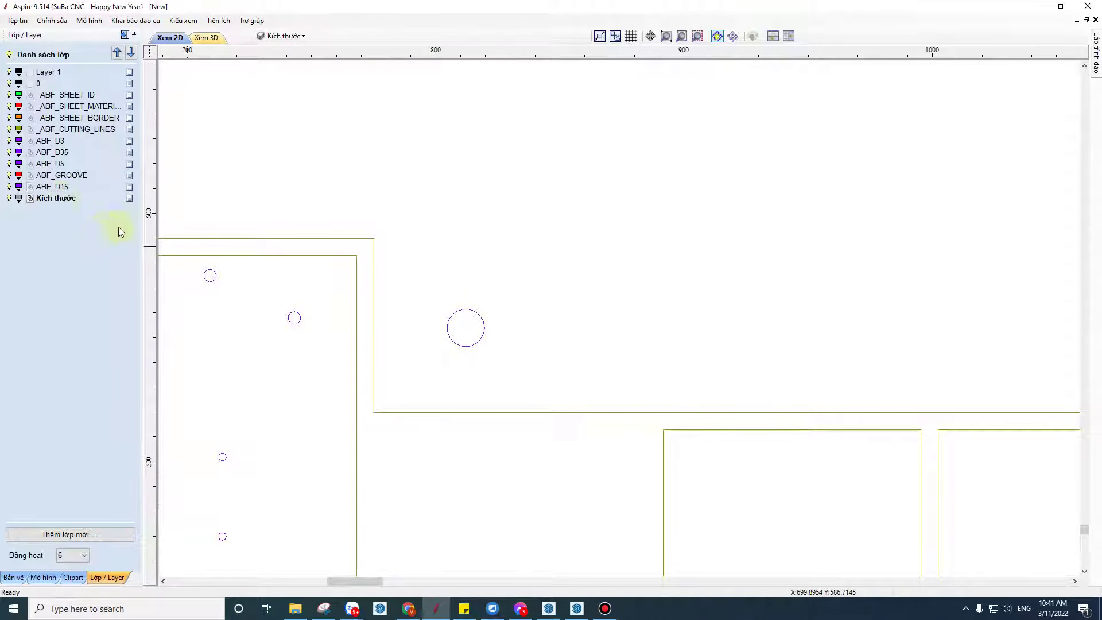
scroll(276, 246, down, 4)
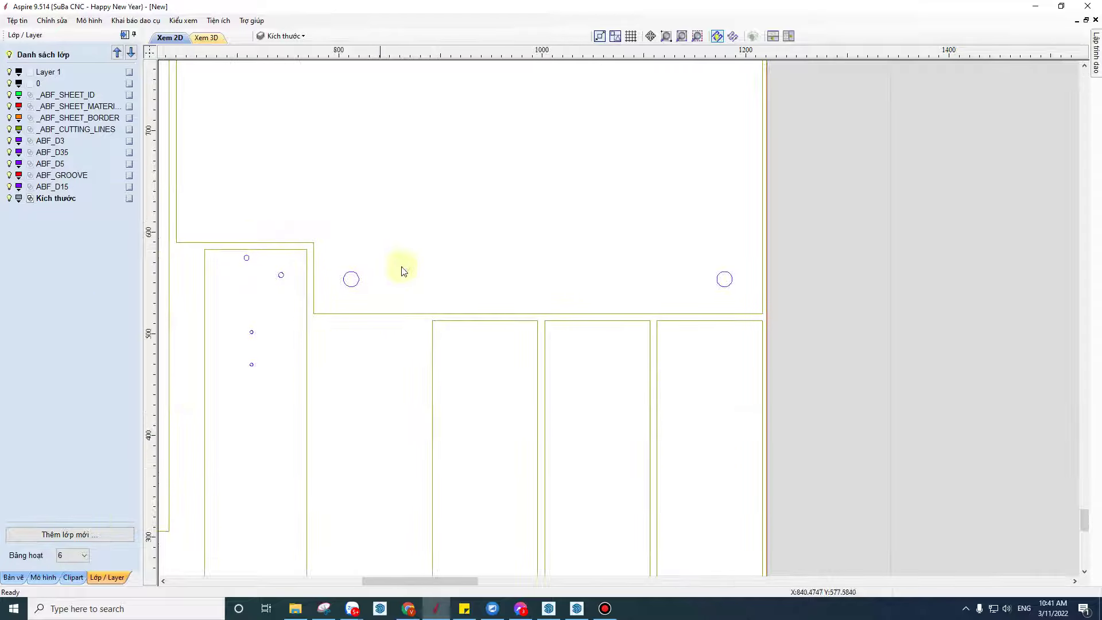
scroll(353, 280, down, 3)
scroll(332, 253, down, 4)
scroll(275, 155, down, 3)
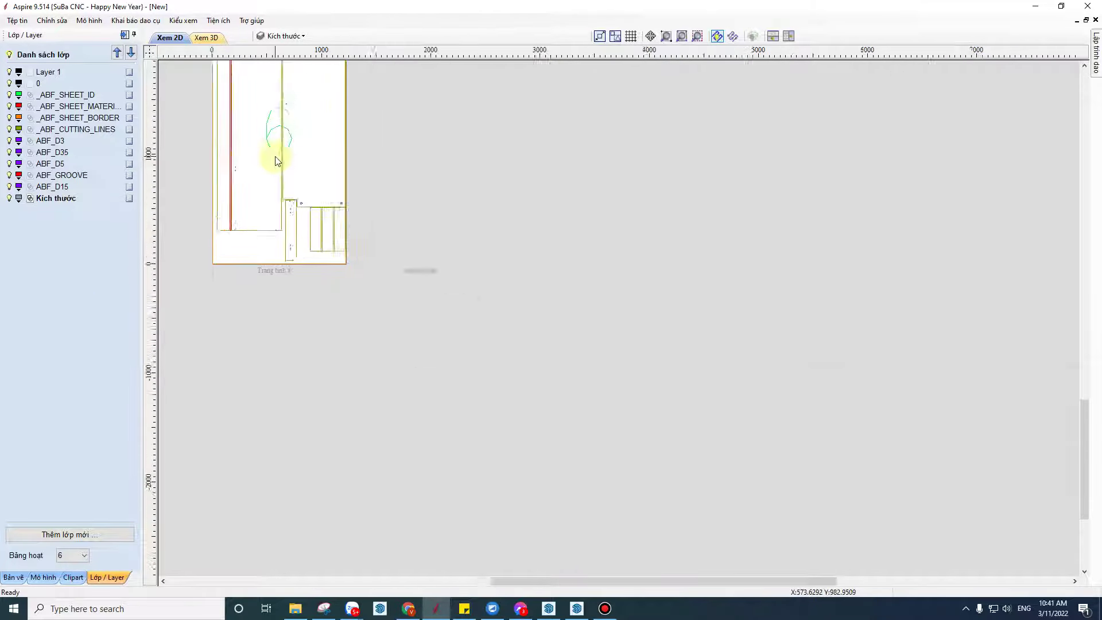
scroll(264, 160, down, 1)
scroll(427, 304, down, 3)
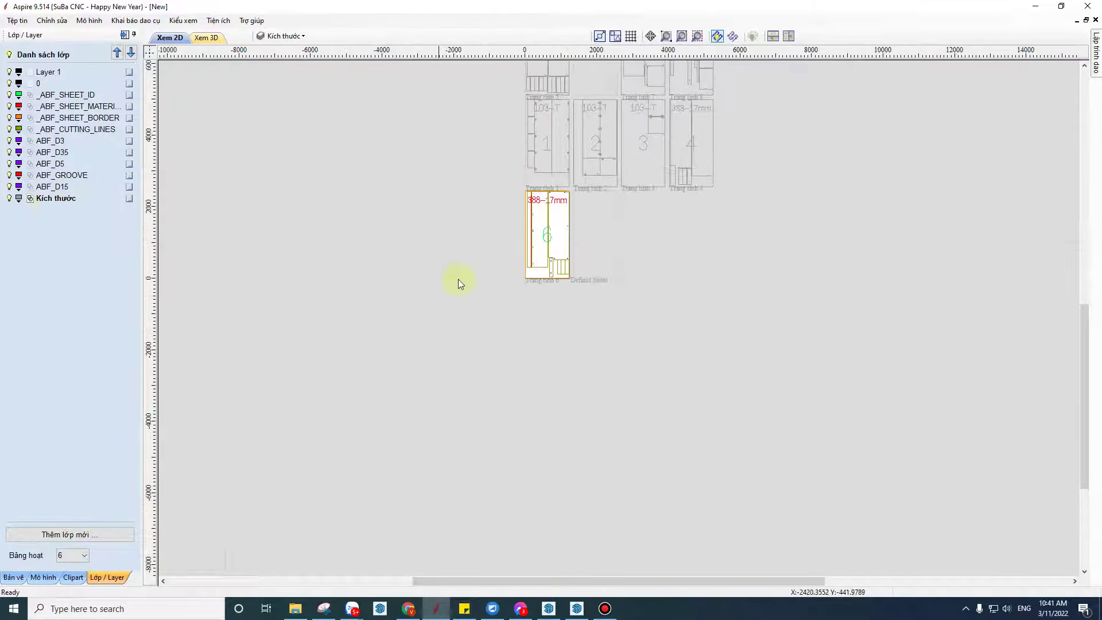
scroll(535, 218, up, 3)
scroll(534, 223, up, 3)
scroll(537, 233, down, 3)
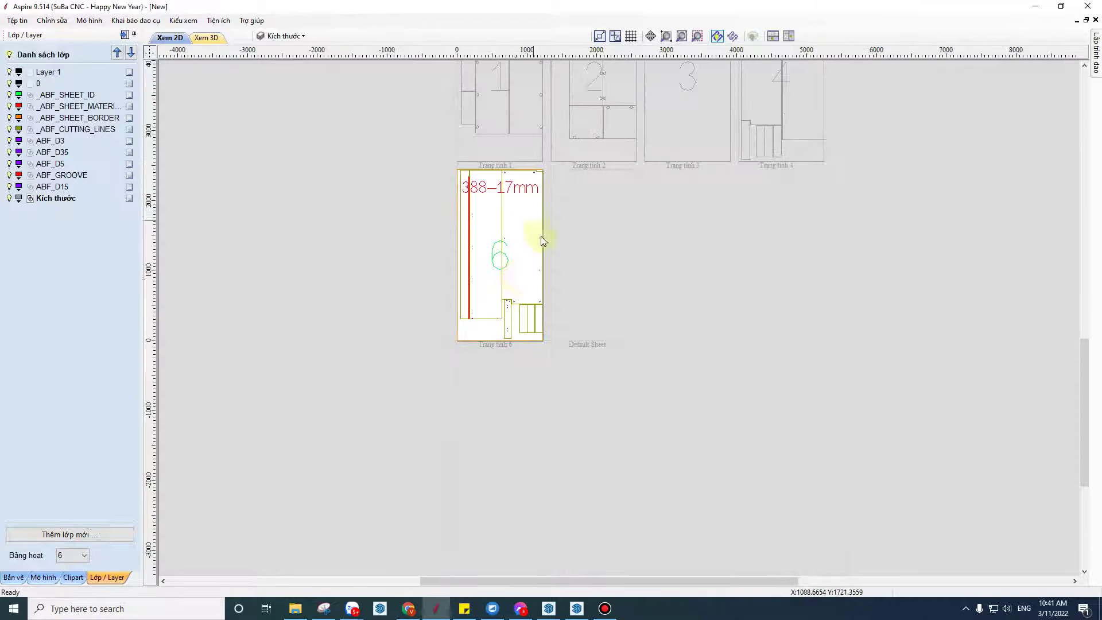
scroll(505, 269, up, 3)
scroll(494, 287, up, 3)
scroll(499, 293, down, 2)
scroll(500, 345, down, 2)
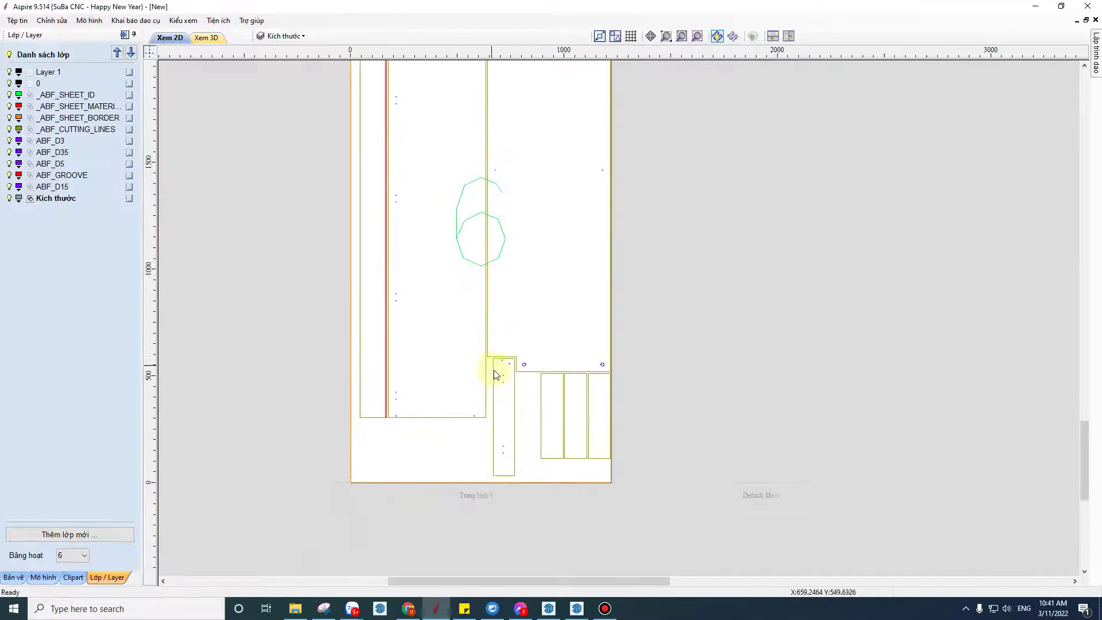
scroll(502, 367, up, 3)
scroll(550, 378, up, 2)
scroll(587, 393, down, 2)
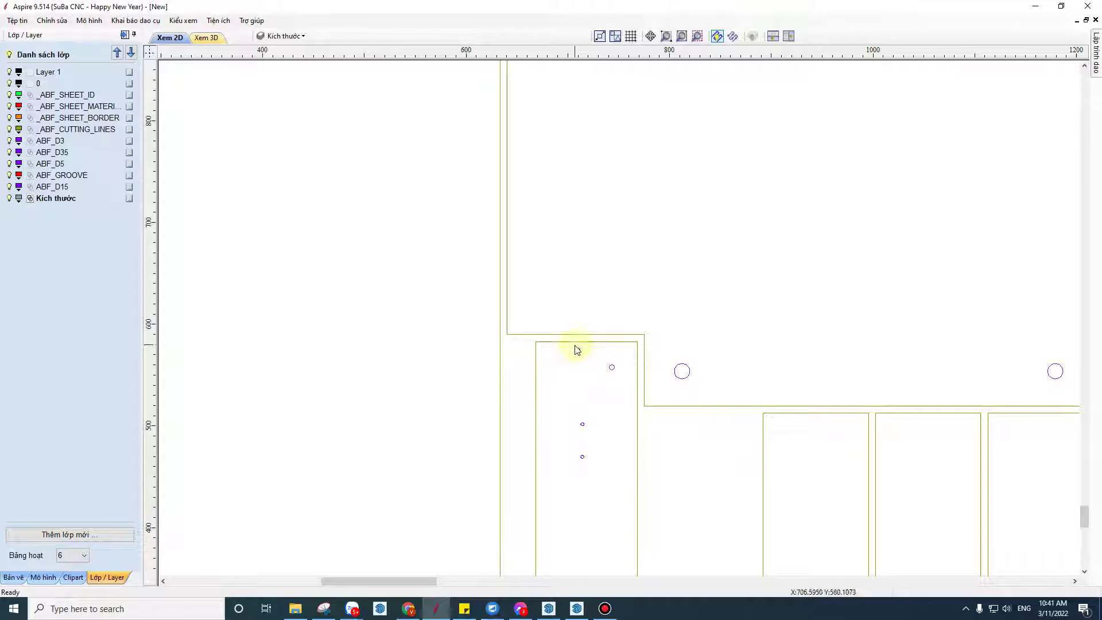
scroll(625, 401, down, 2)
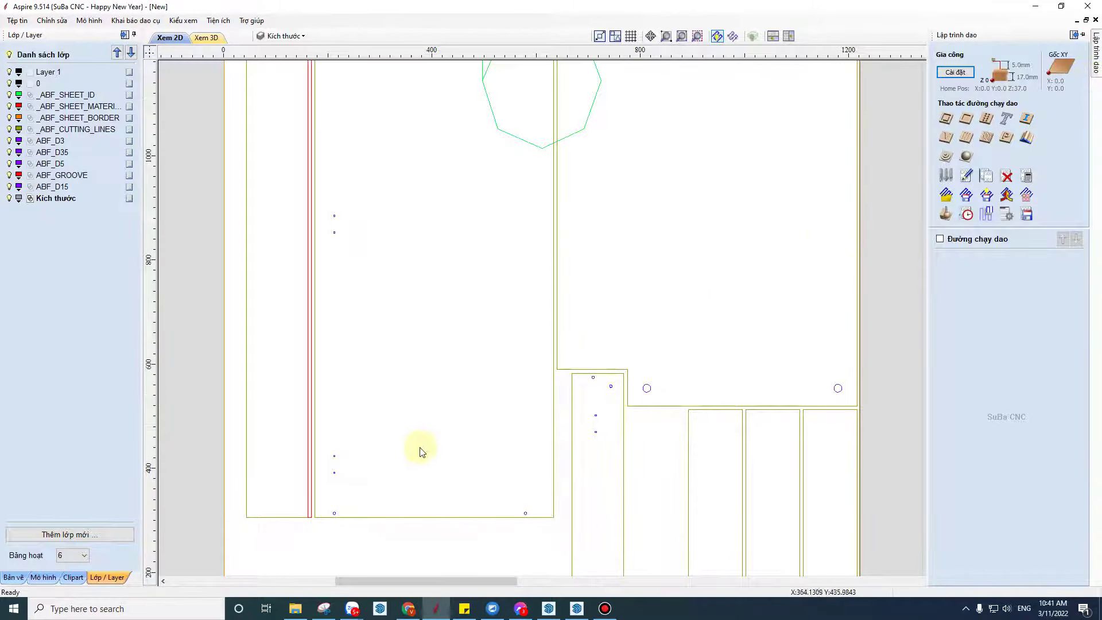
scroll(416, 447, down, 2)
scroll(396, 448, up, 2)
scroll(412, 439, down, 2)
scroll(531, 443, up, 2)
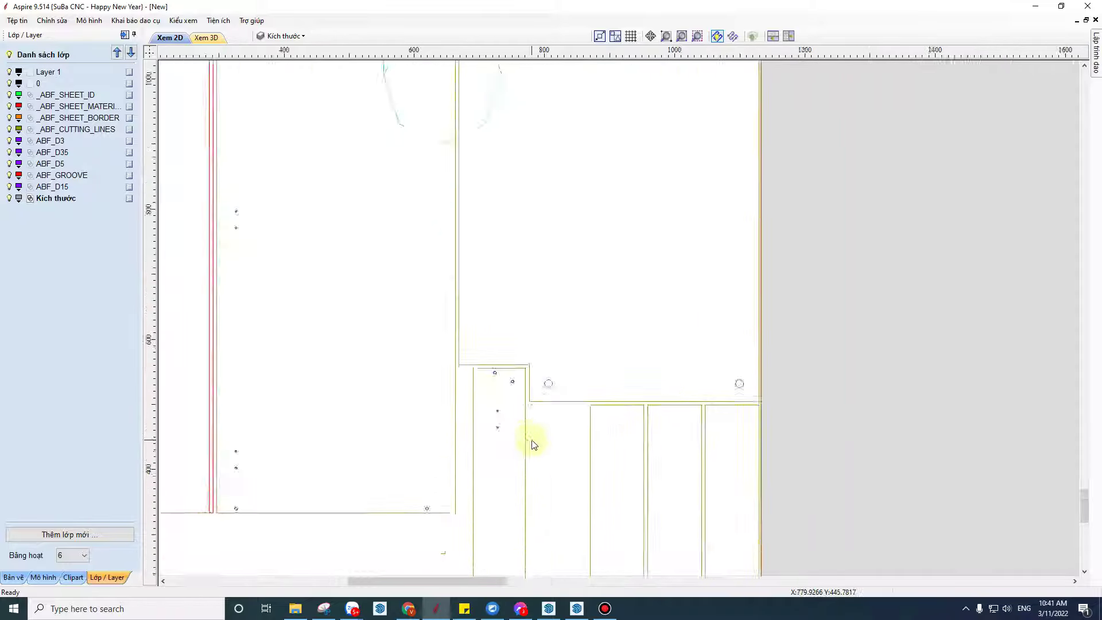
scroll(478, 413, up, 1)
scroll(500, 378, up, 4)
scroll(493, 362, up, 1)
Step: Pick a 3 mm ABF_D3 hole, then make ABF_D5 current and pick a 5 mm hole
click(482, 349)
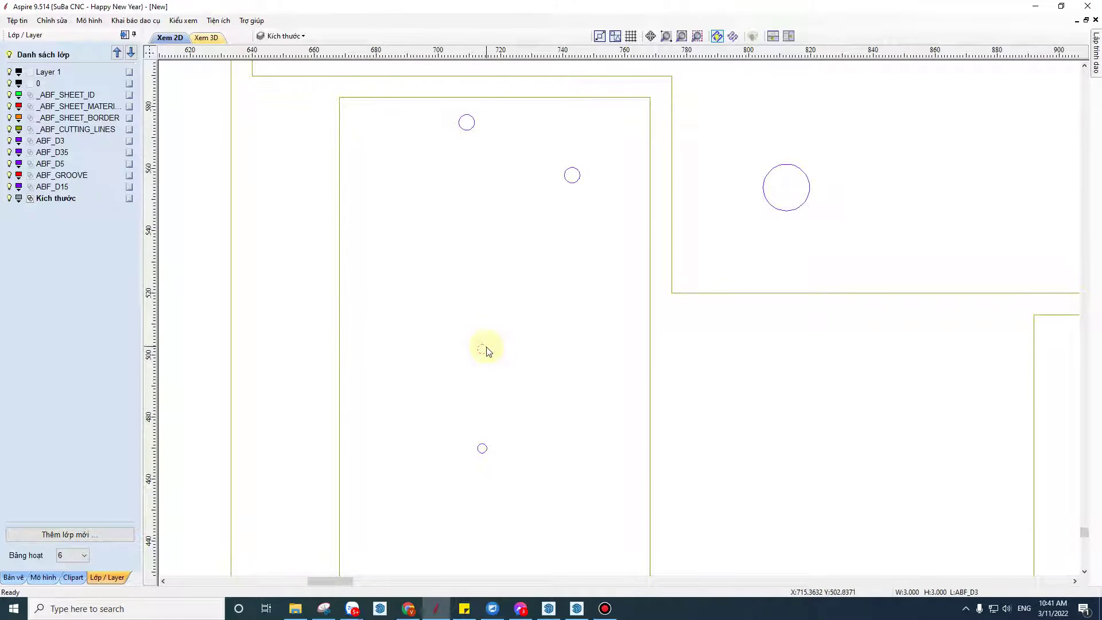
scroll(486, 349, up, 1)
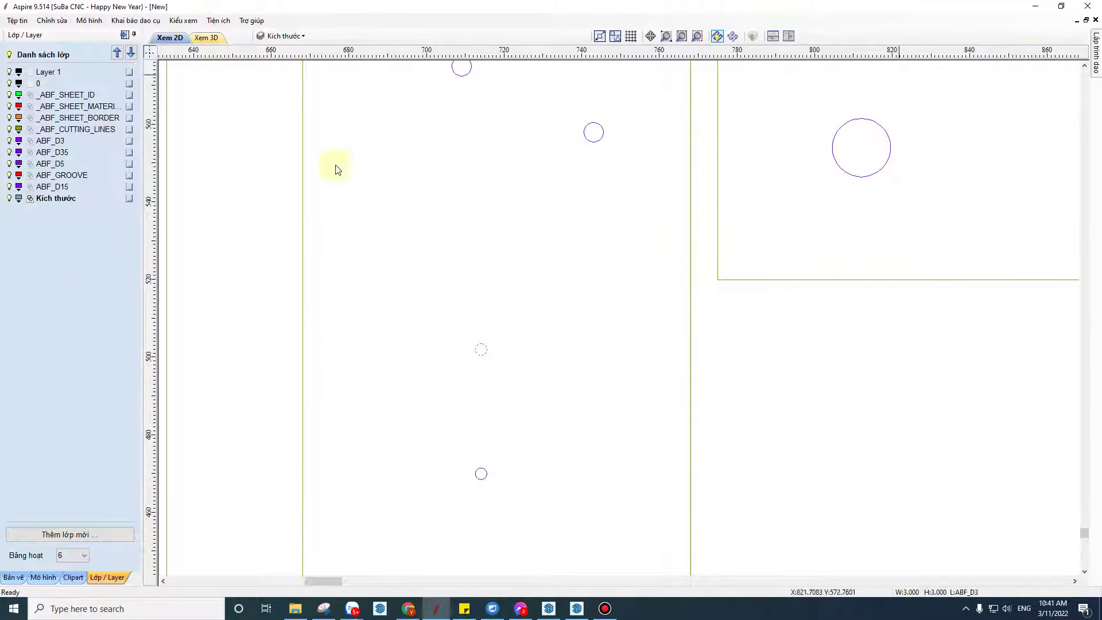
click(64, 166)
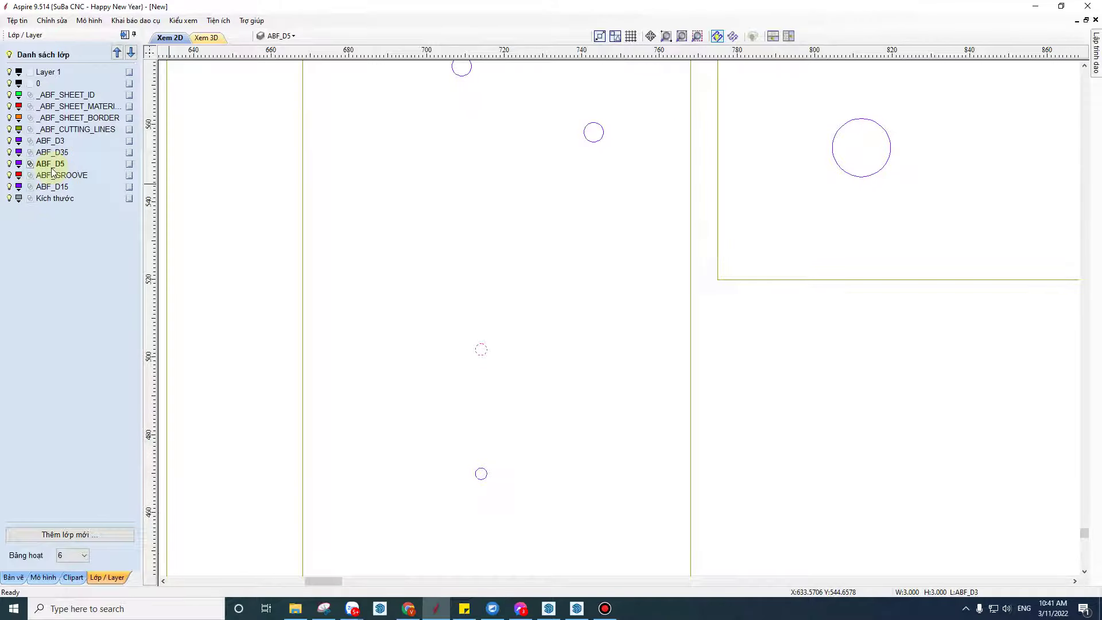
click(10, 164)
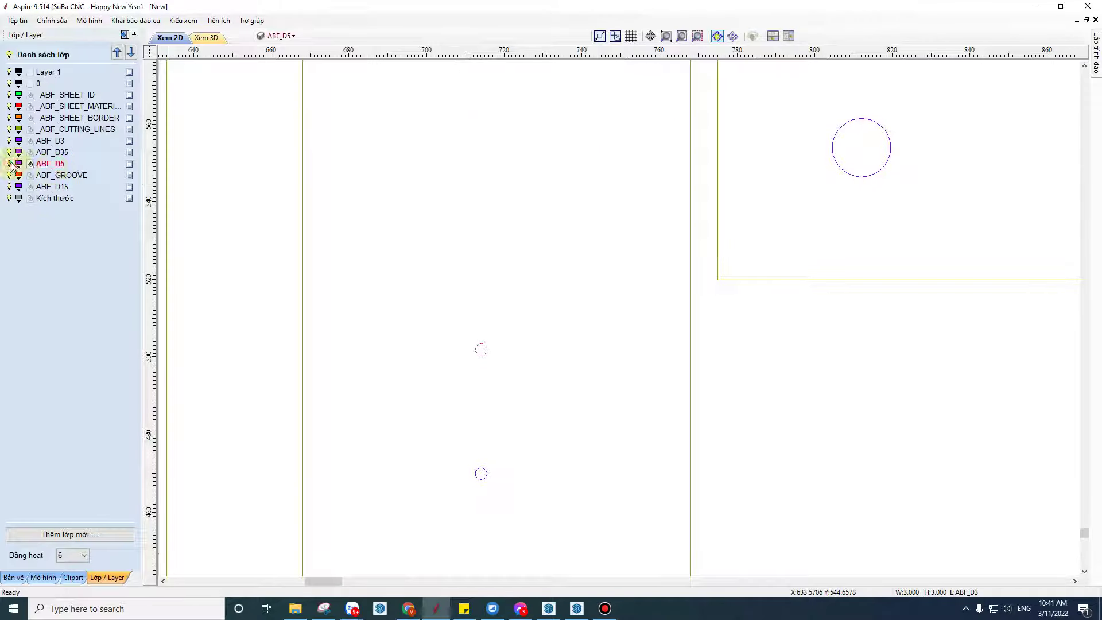
click(603, 133)
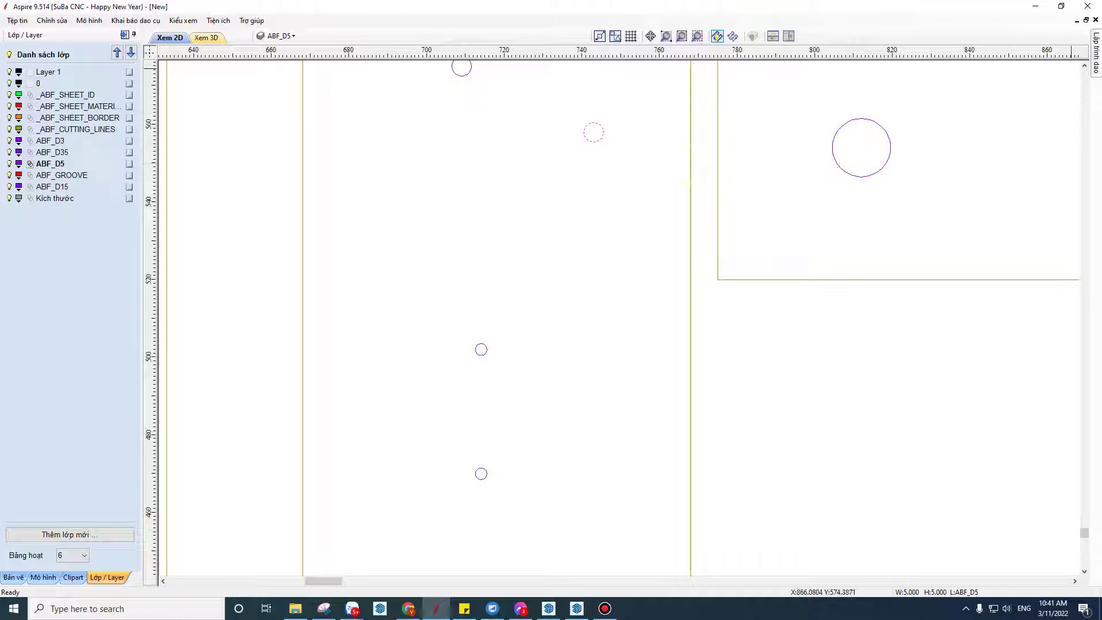
Step: Open the toolpath operations panel and start a drilling toolpath
scroll(604, 133, up, 2)
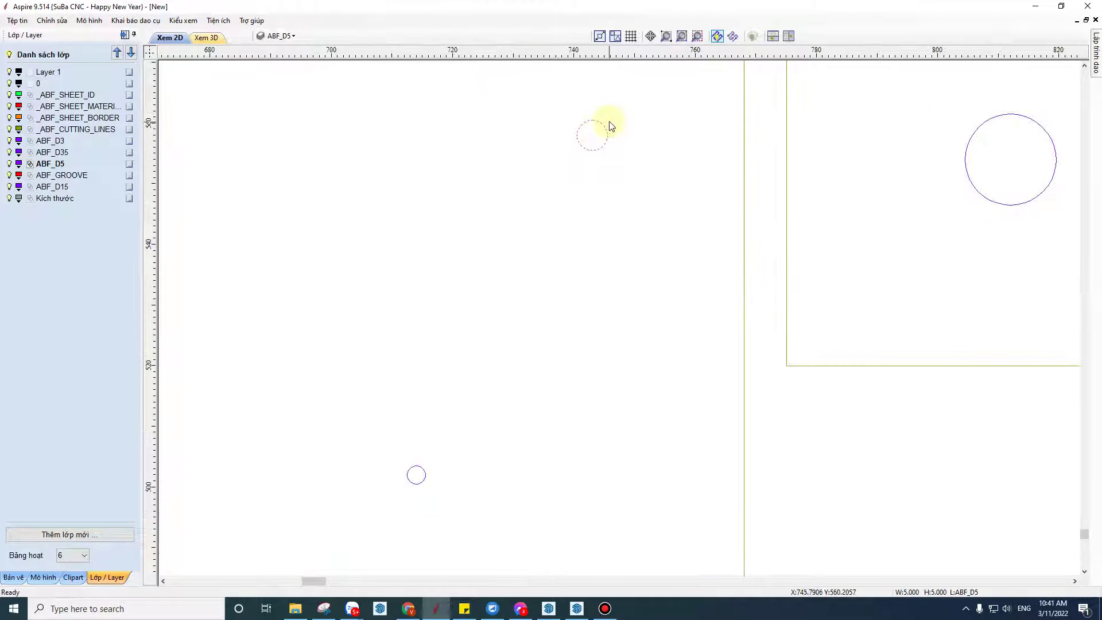
click(1096, 58)
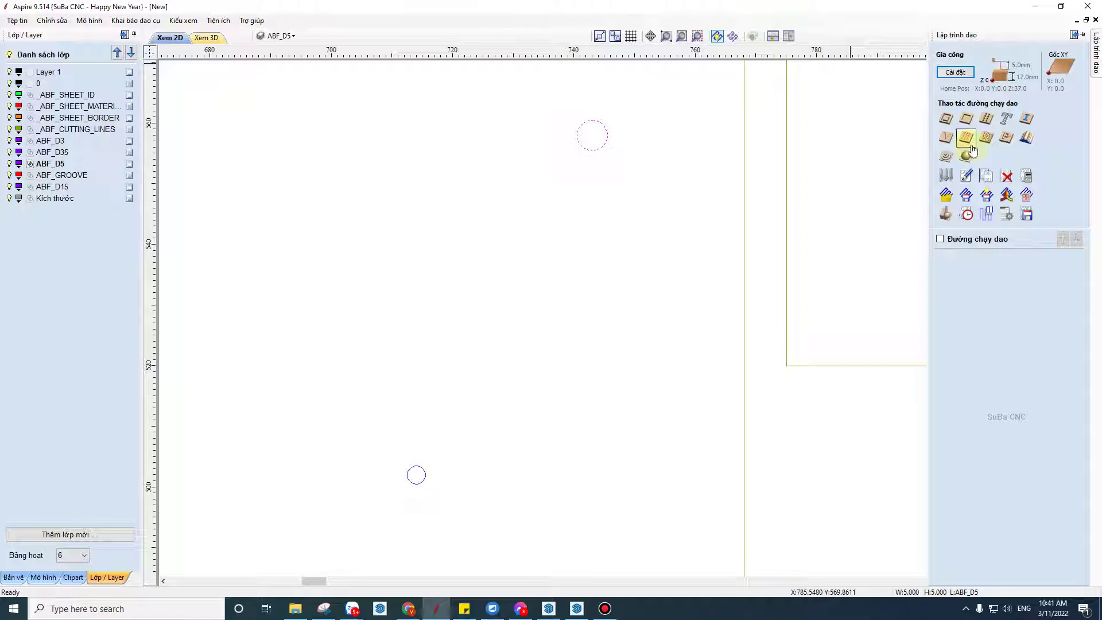
click(1097, 57)
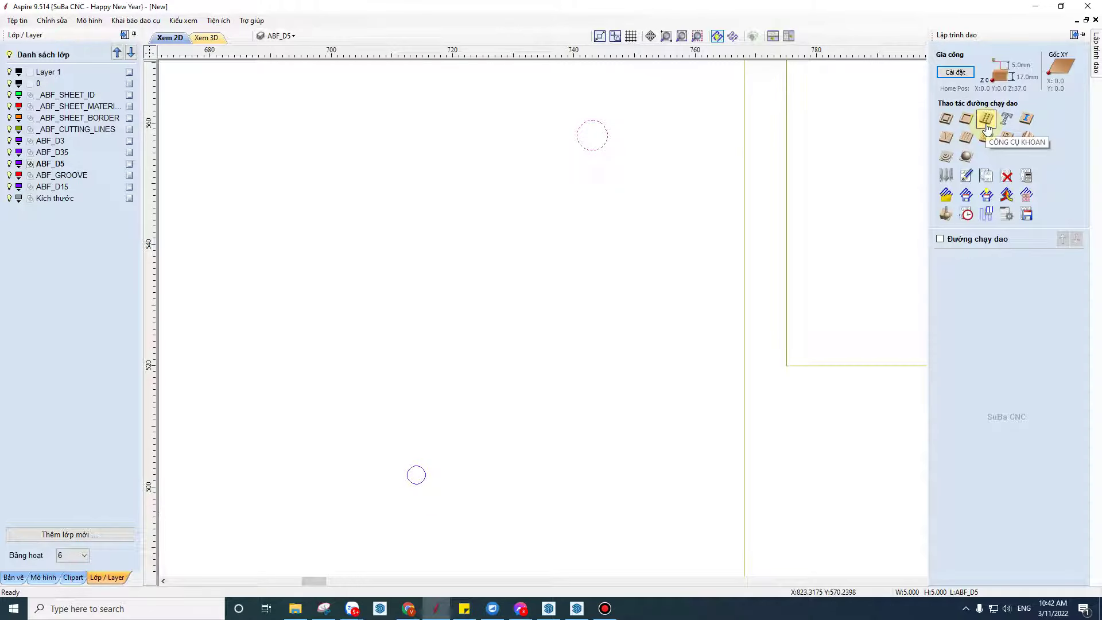
click(987, 120)
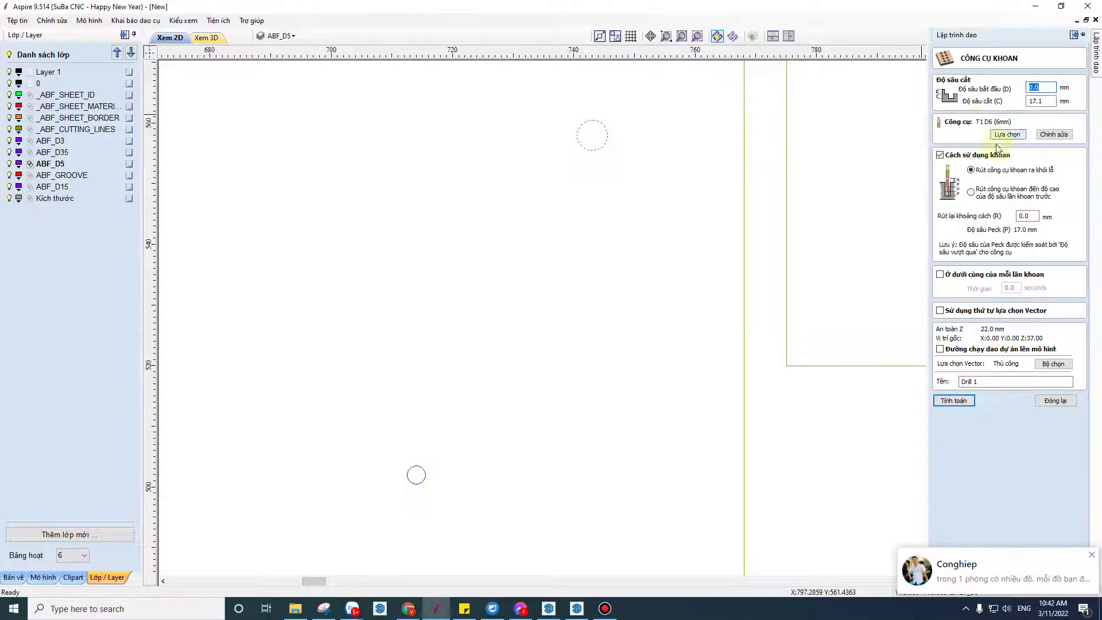
Step: Browse drill bits T1 D6, T2 D5 and T8 DAO 3, then cancel and close the drilling form
click(1015, 135)
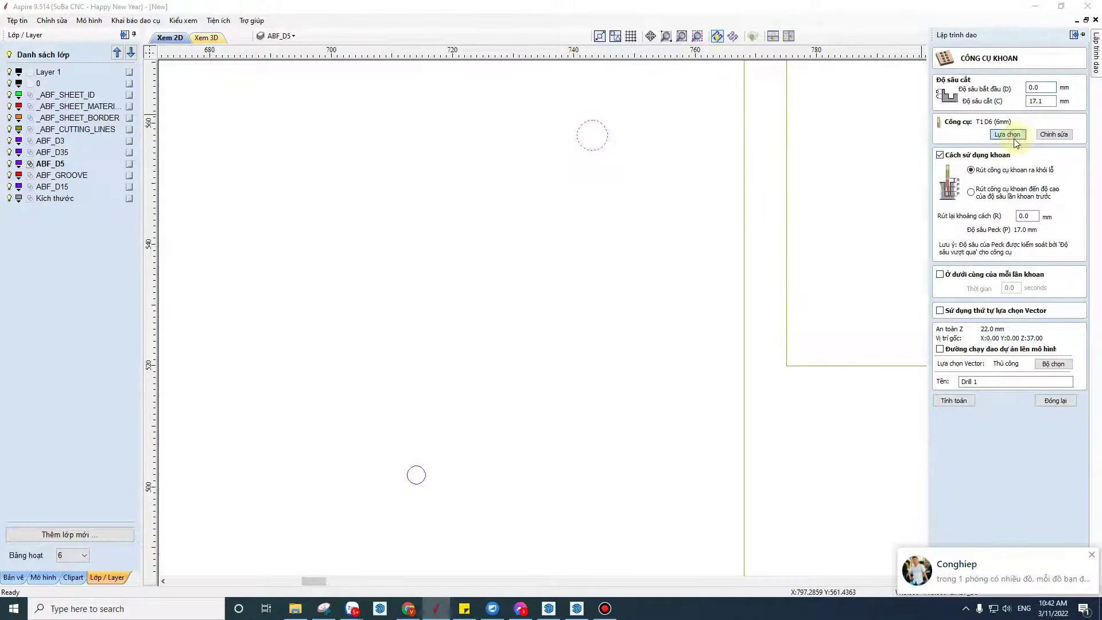
drag(538, 148, 553, 107)
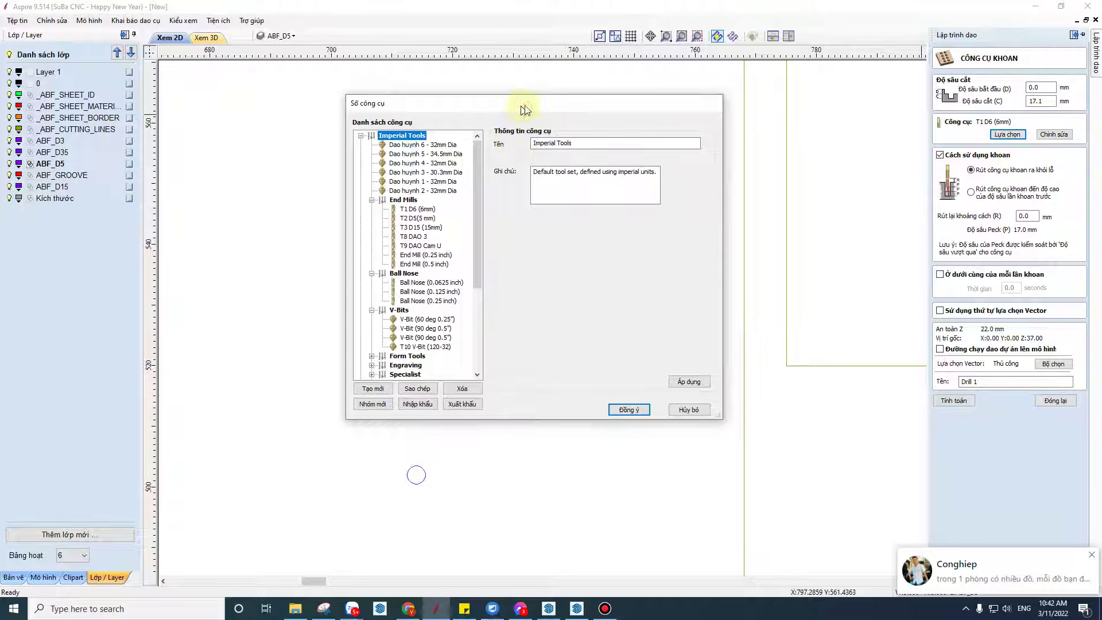
click(451, 208)
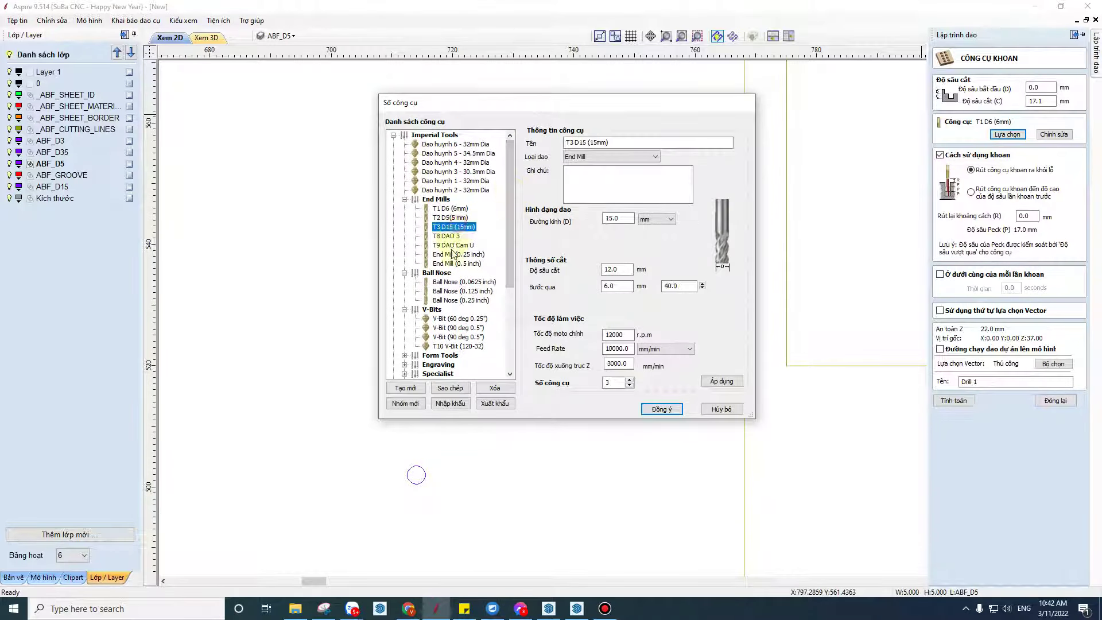
click(459, 219)
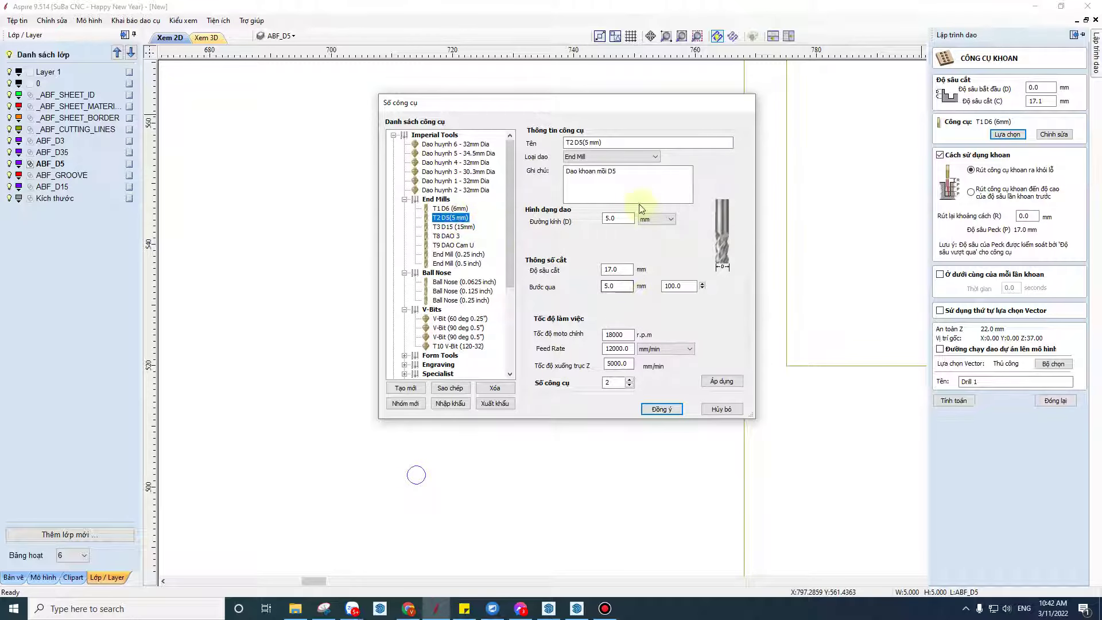
drag(647, 103, 818, 238)
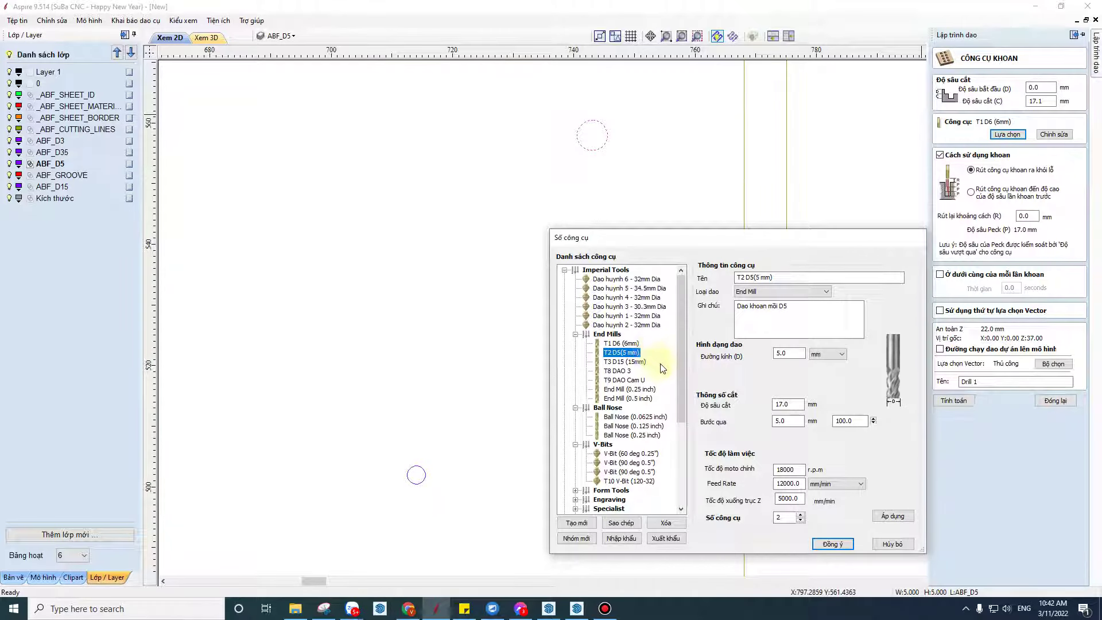
click(617, 370)
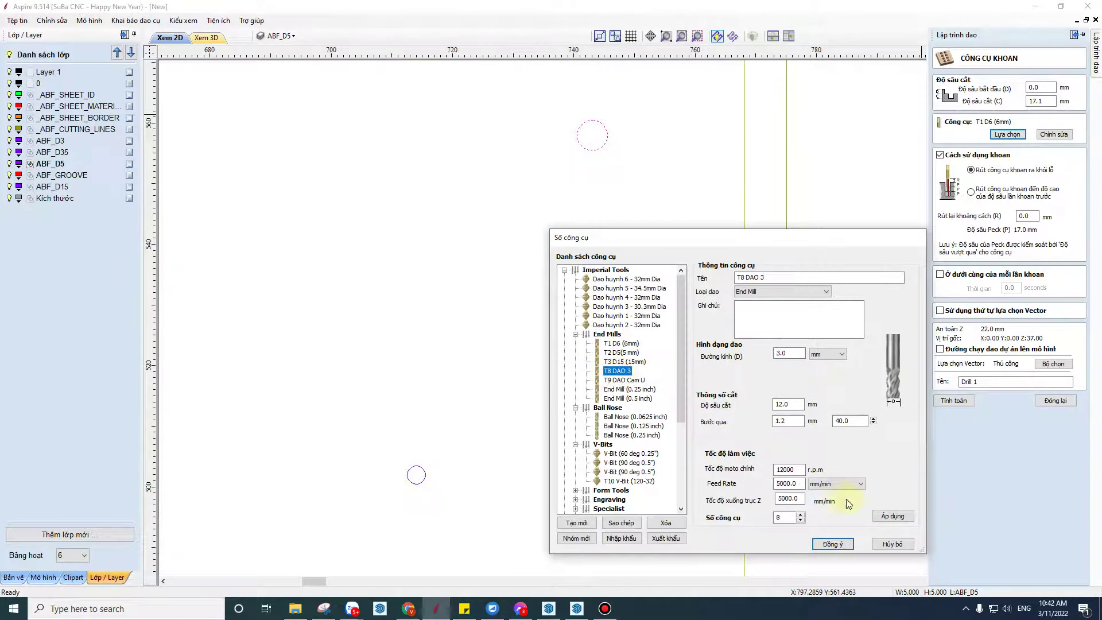
click(892, 545)
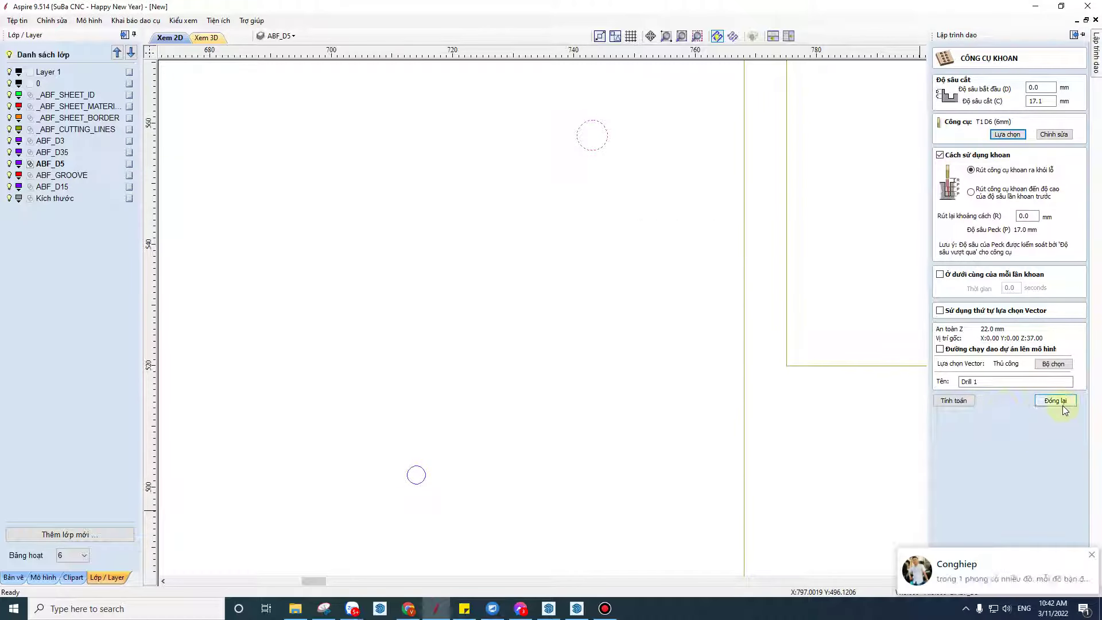
click(1055, 400)
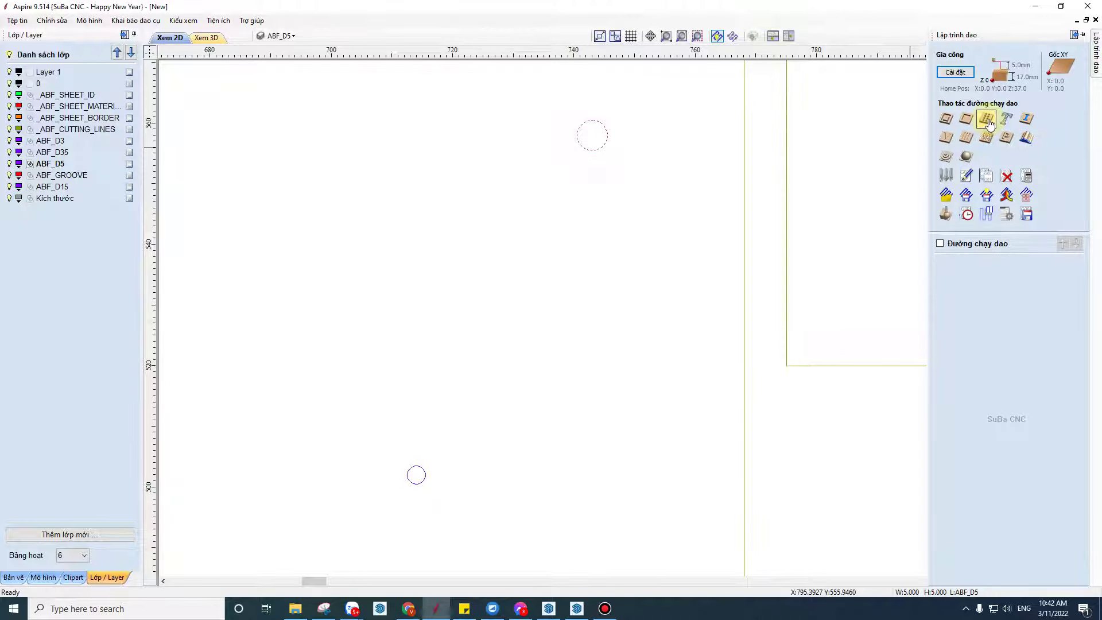
Step: Set up a drilling toolpath with the 5 mm T2 D5 tool, 9 mm depth, named 'Khoan chan cam'
click(988, 122)
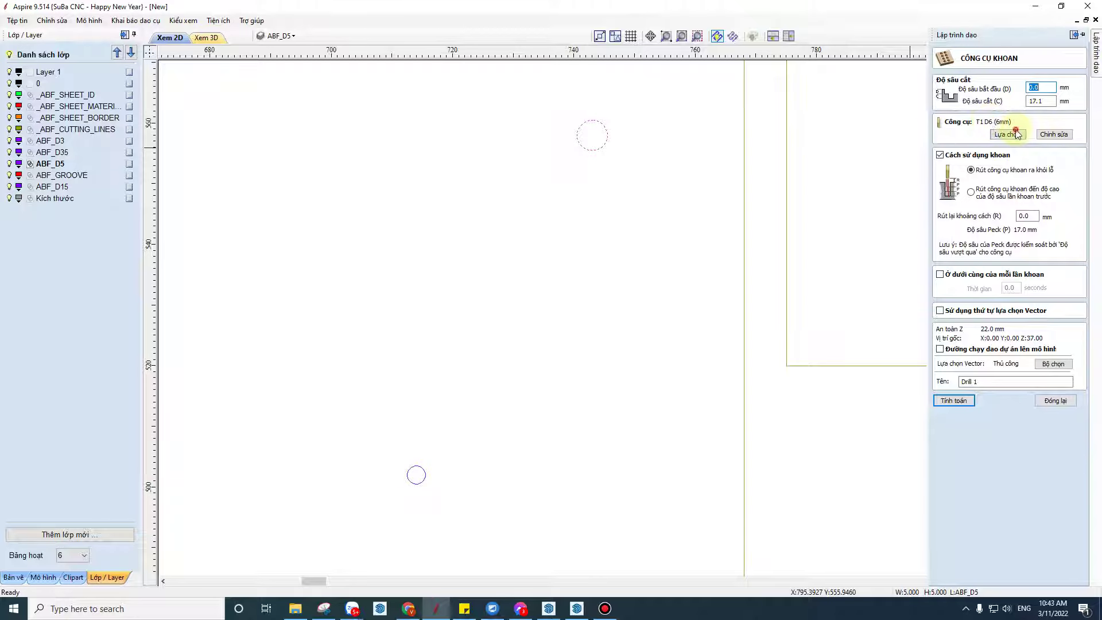
click(1015, 133)
drag(809, 237, 817, 204)
click(625, 322)
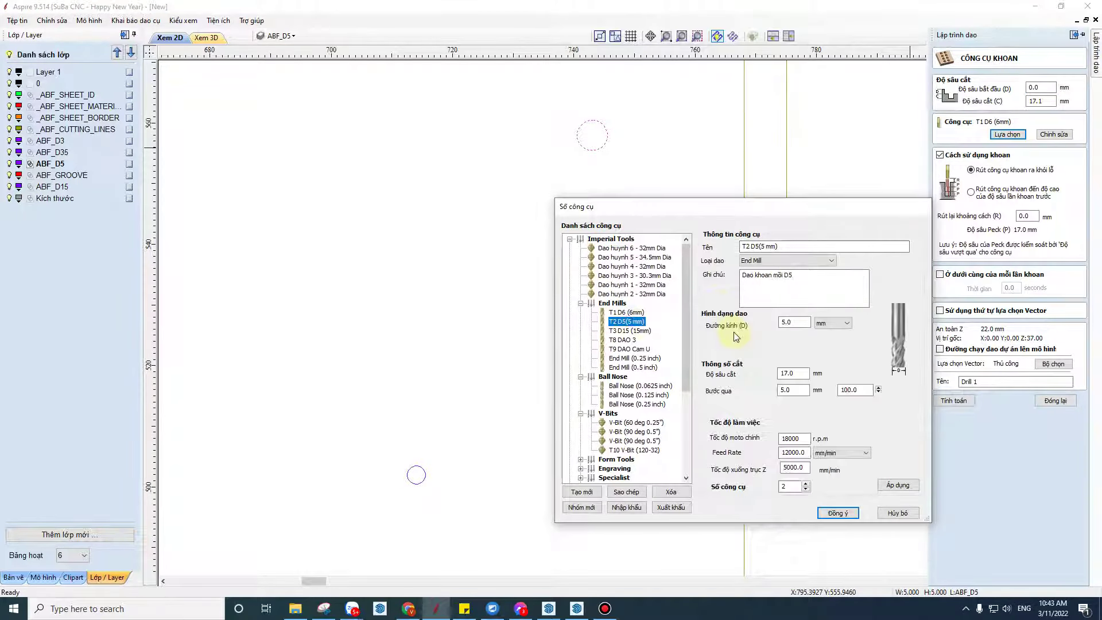
click(841, 512)
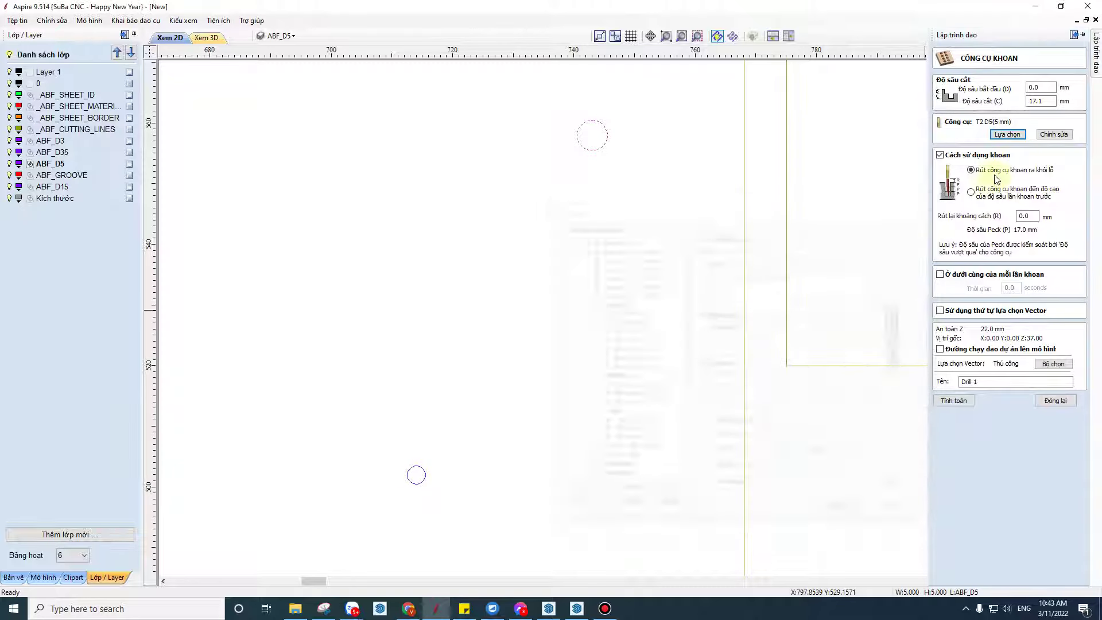
drag(1055, 101, 1003, 101)
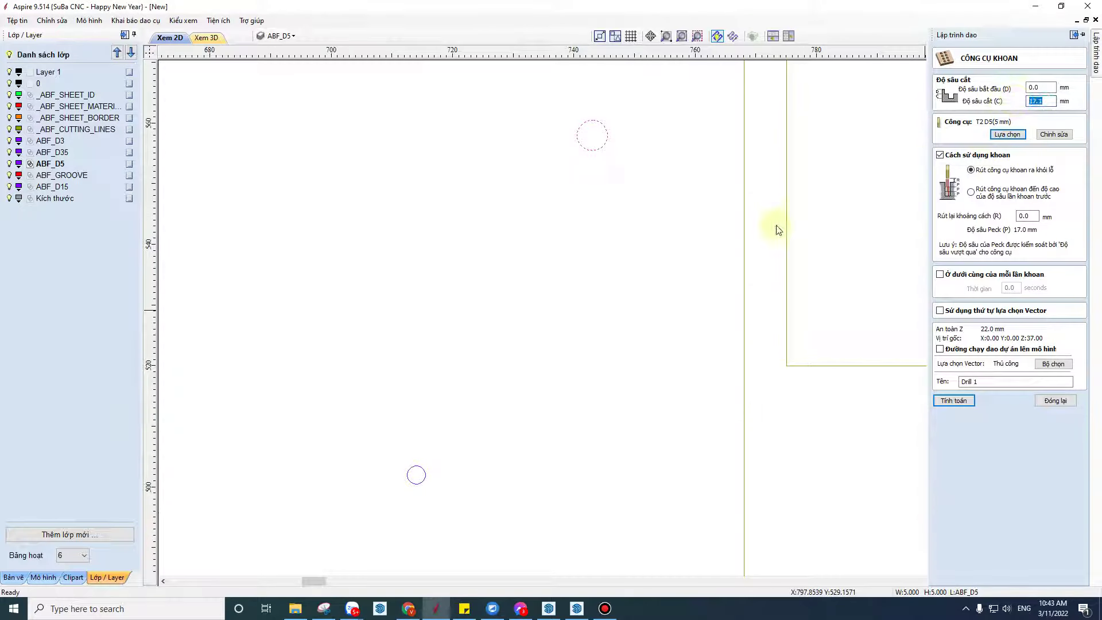
text(8)
drag(1010, 381, 829, 384)
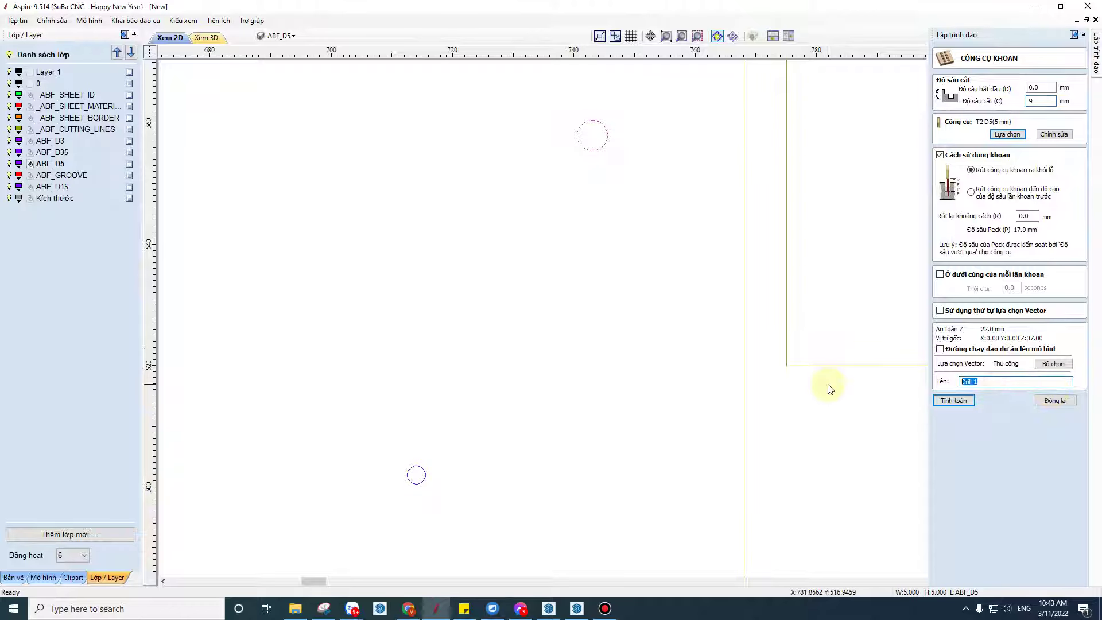
text(Khoan chan cam)
Step: Select the ABF_D5 layer holes in the vector selector and calculate the toolpath
click(1053, 364)
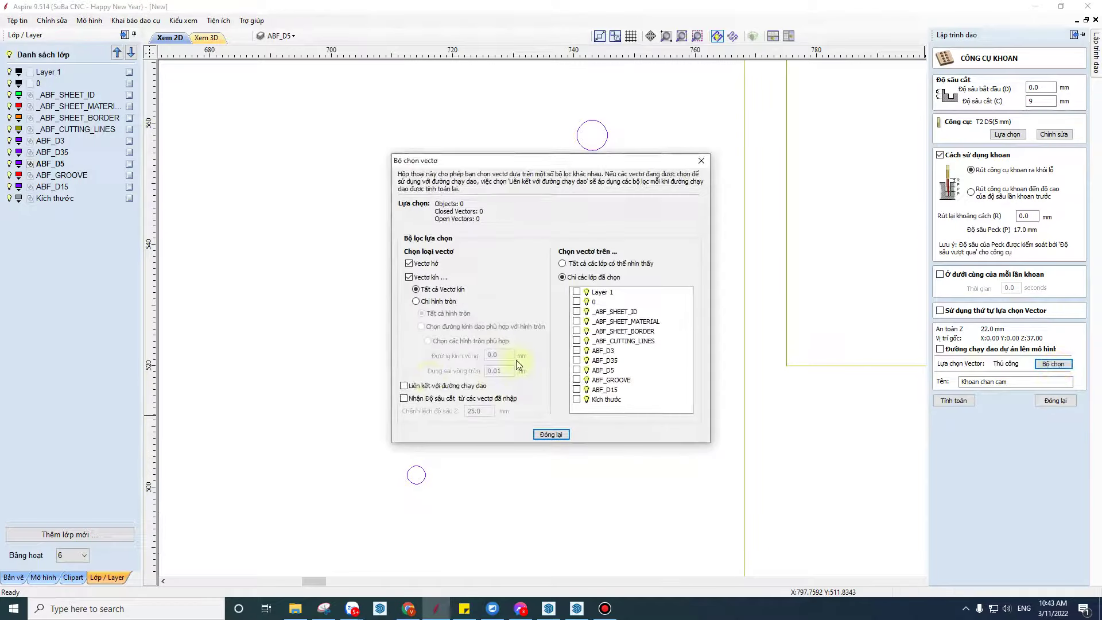
click(404, 386)
click(576, 370)
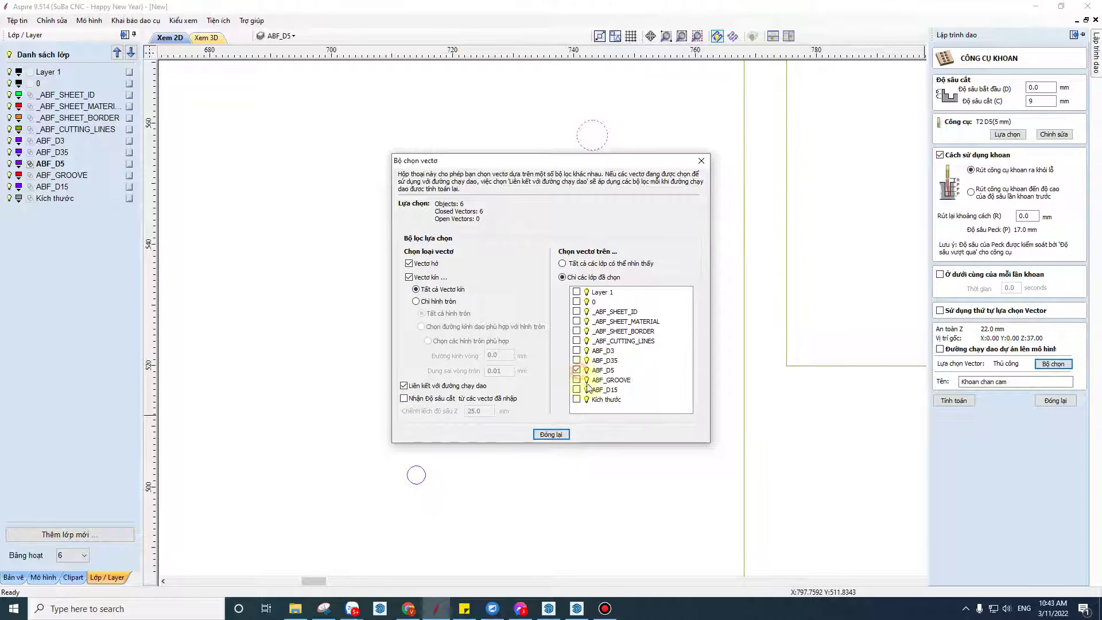
click(577, 370)
click(577, 390)
click(576, 370)
click(604, 370)
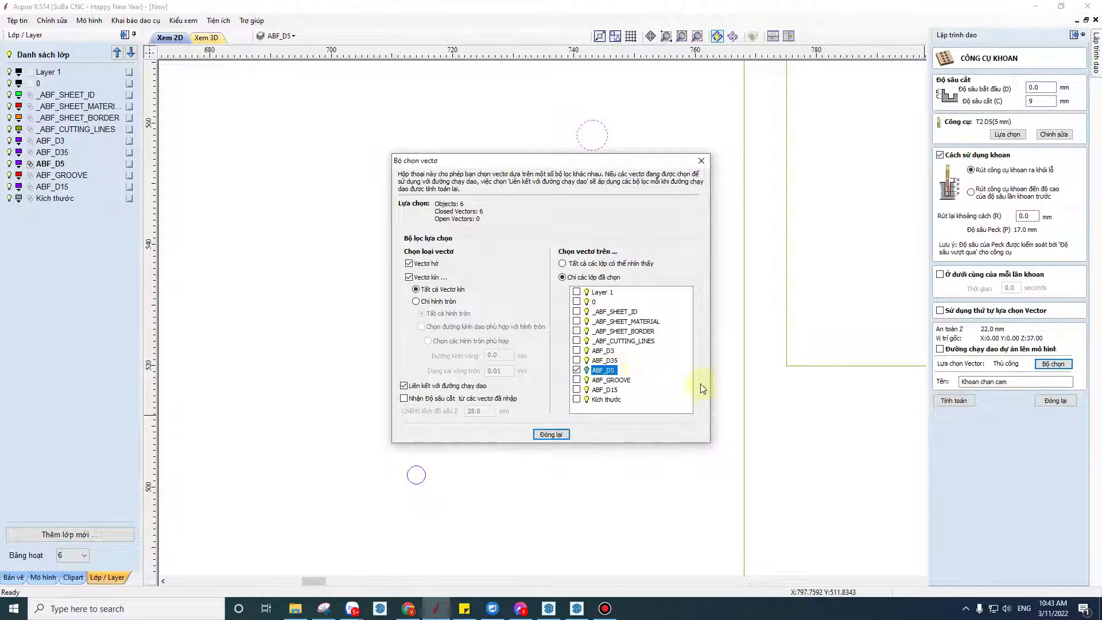
click(549, 435)
click(956, 401)
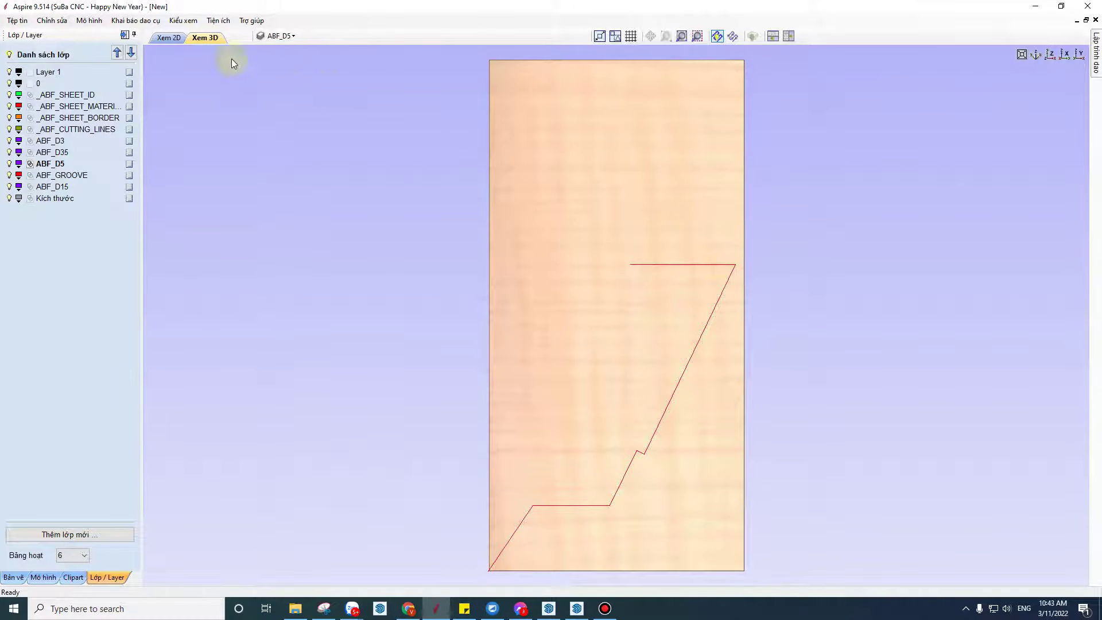
Step: Return to the 2D view, inspect a 15 mm hole, and close the toolpath preview
click(169, 38)
scroll(458, 465, up, 3)
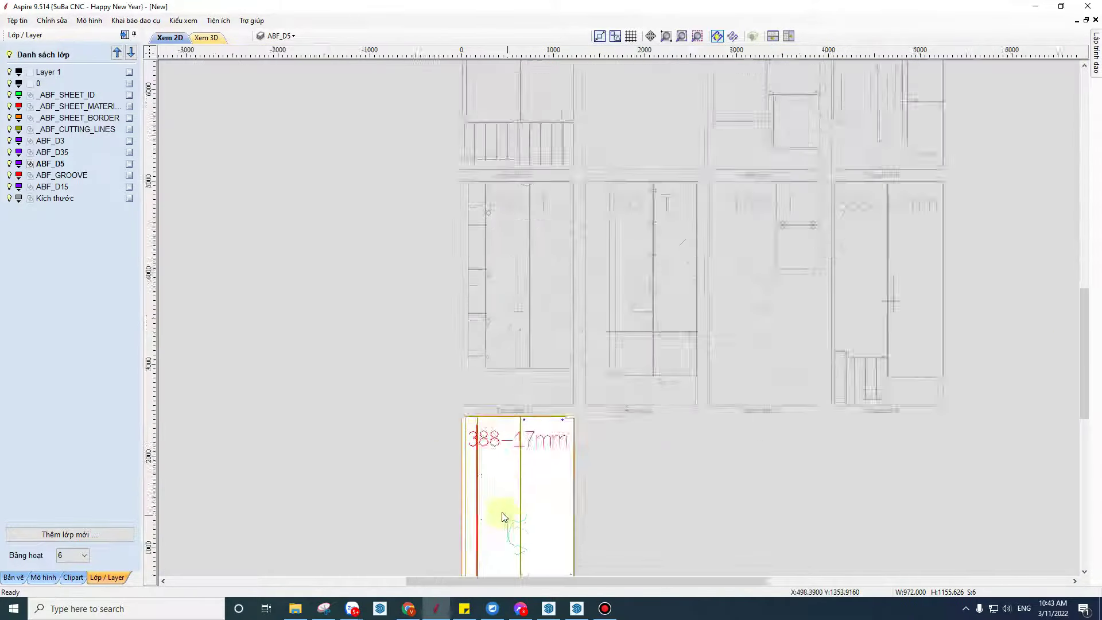
scroll(502, 298, up, 2)
scroll(528, 381, down, 1)
scroll(579, 340, up, 5)
scroll(578, 340, up, 1)
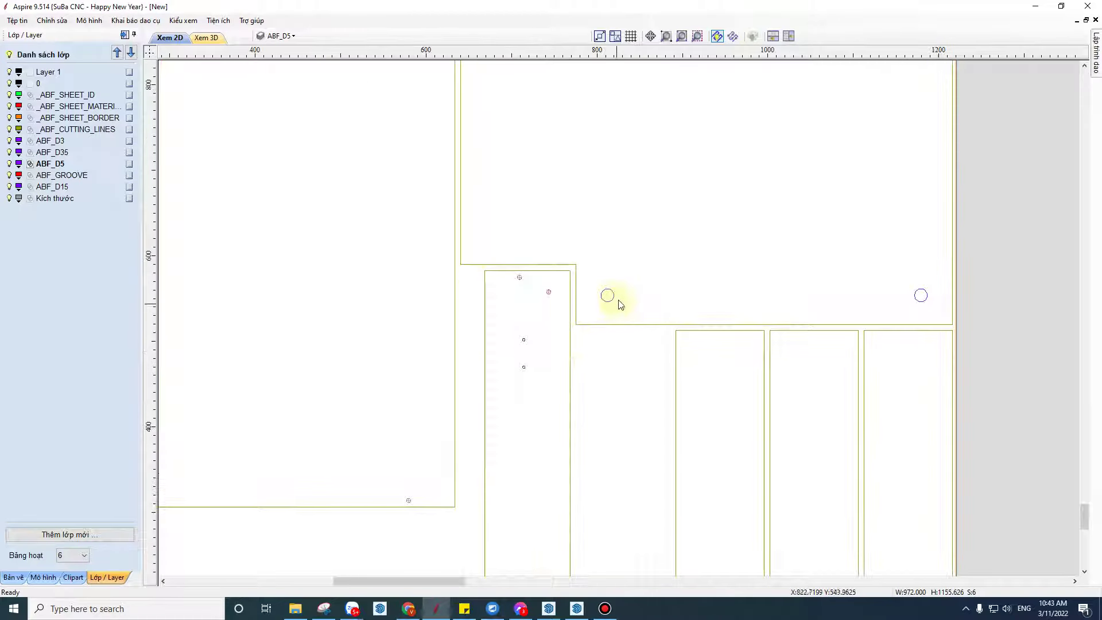
click(608, 297)
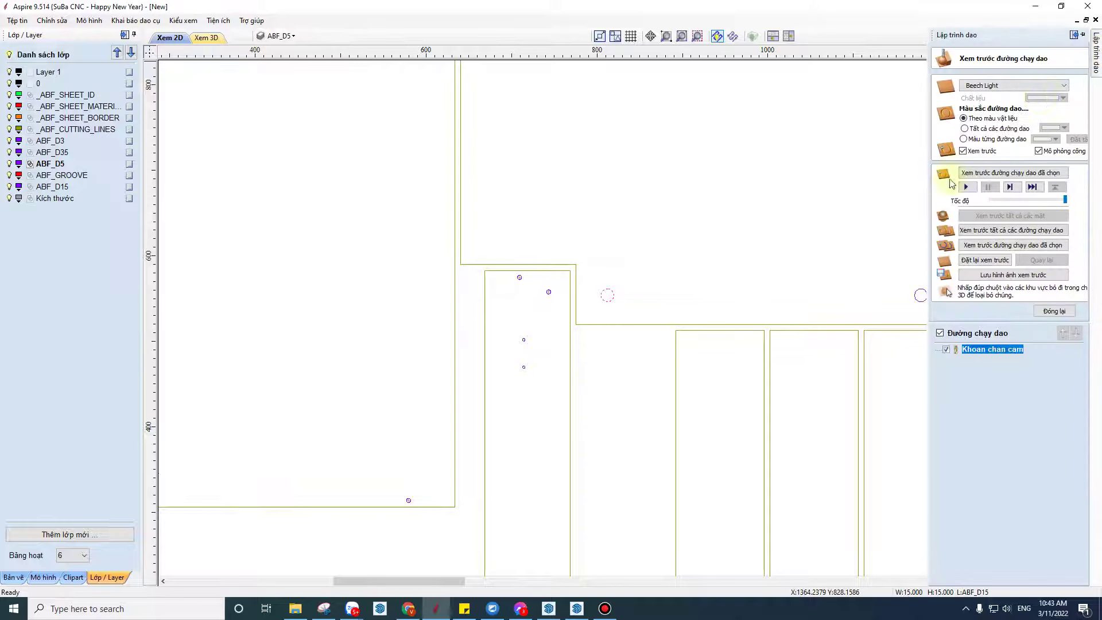
click(1056, 312)
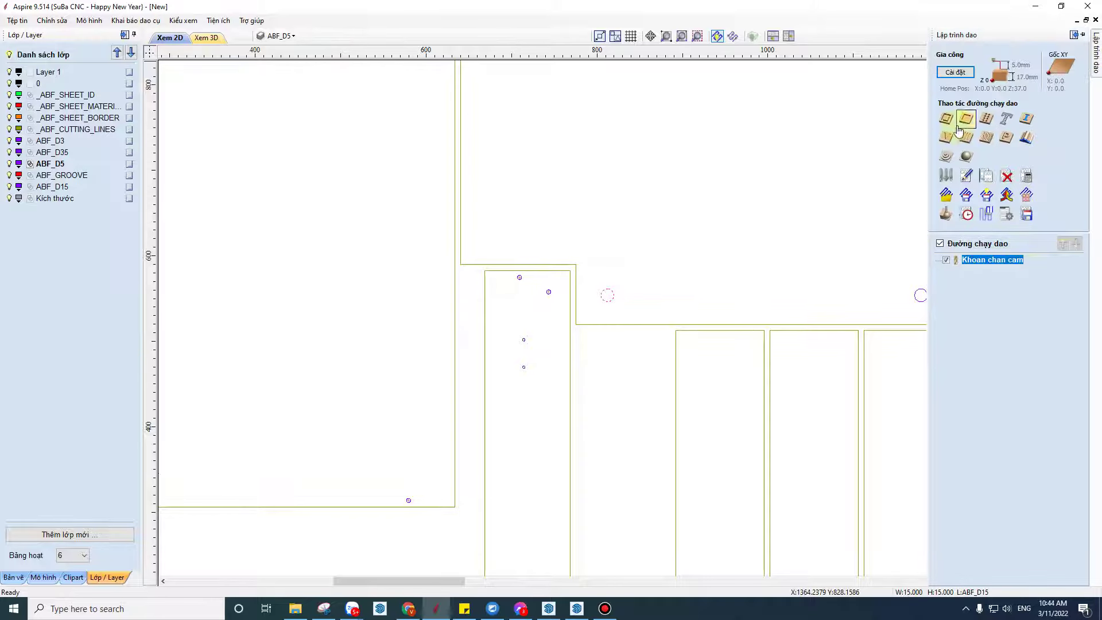
scroll(613, 287, up, 2)
scroll(611, 321, up, 2)
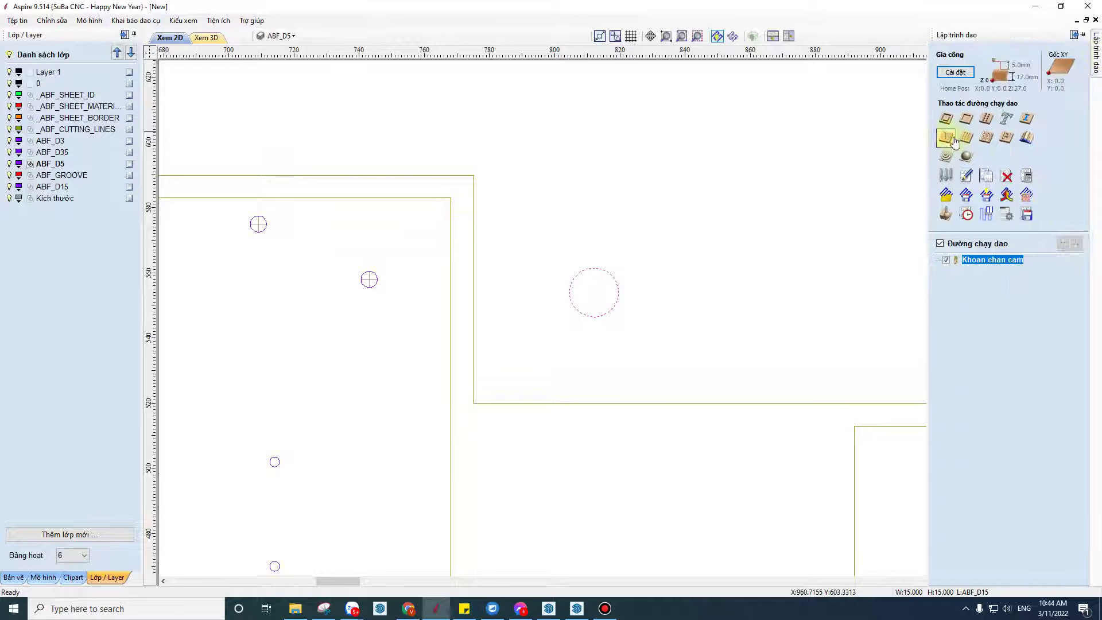
Step: Set up a second drilling toolpath with the T2 D5 tool, 14 mm depth, named 'Khoa cam'
click(985, 119)
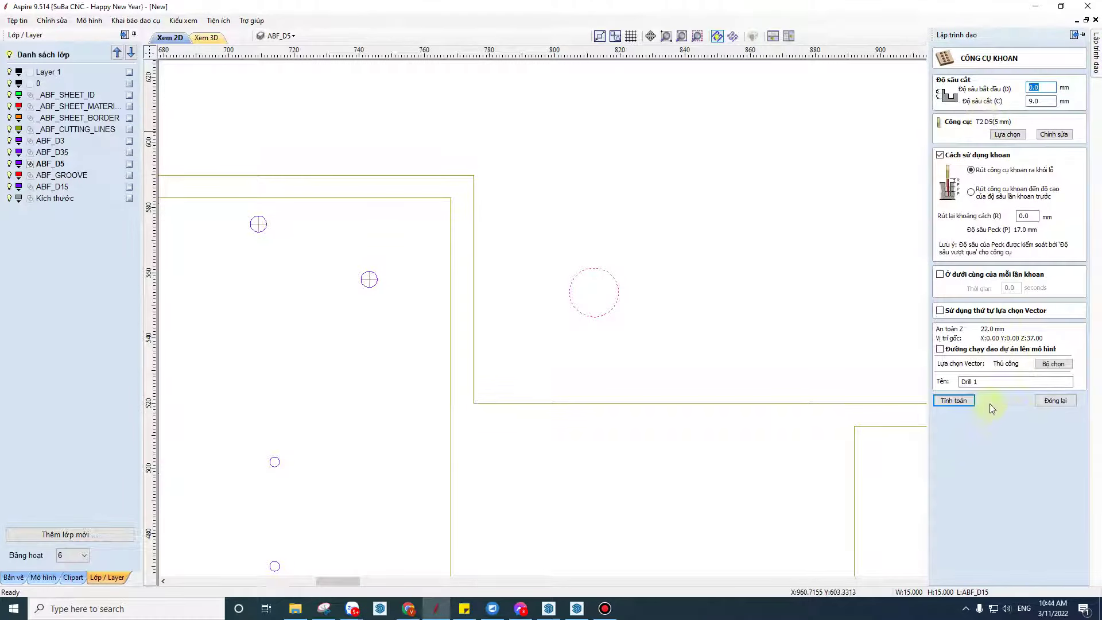
click(1007, 134)
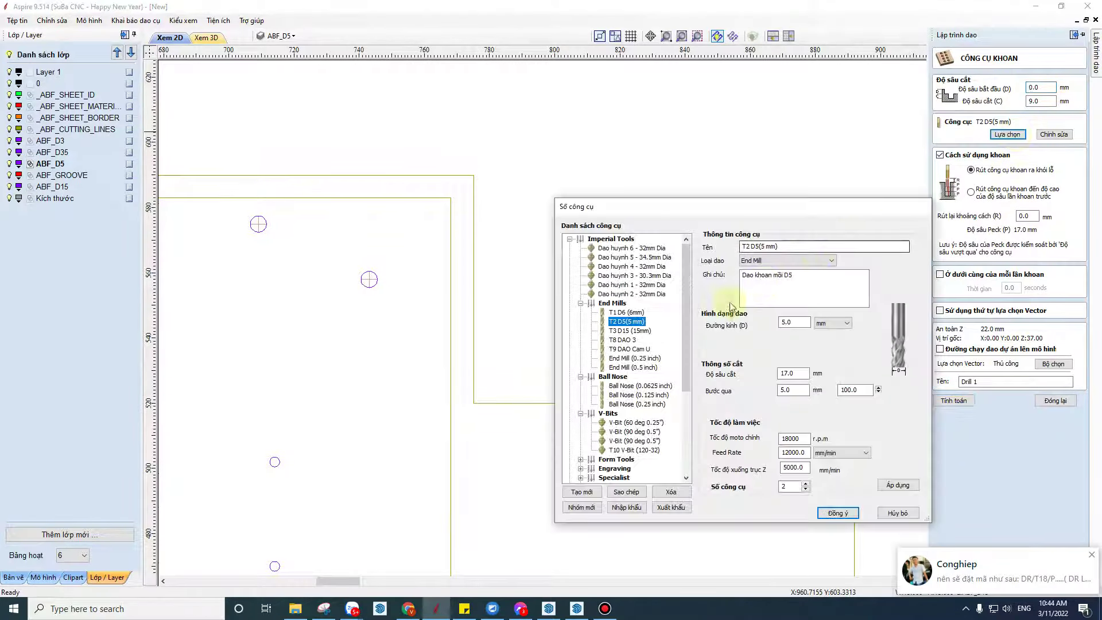
key(Down)
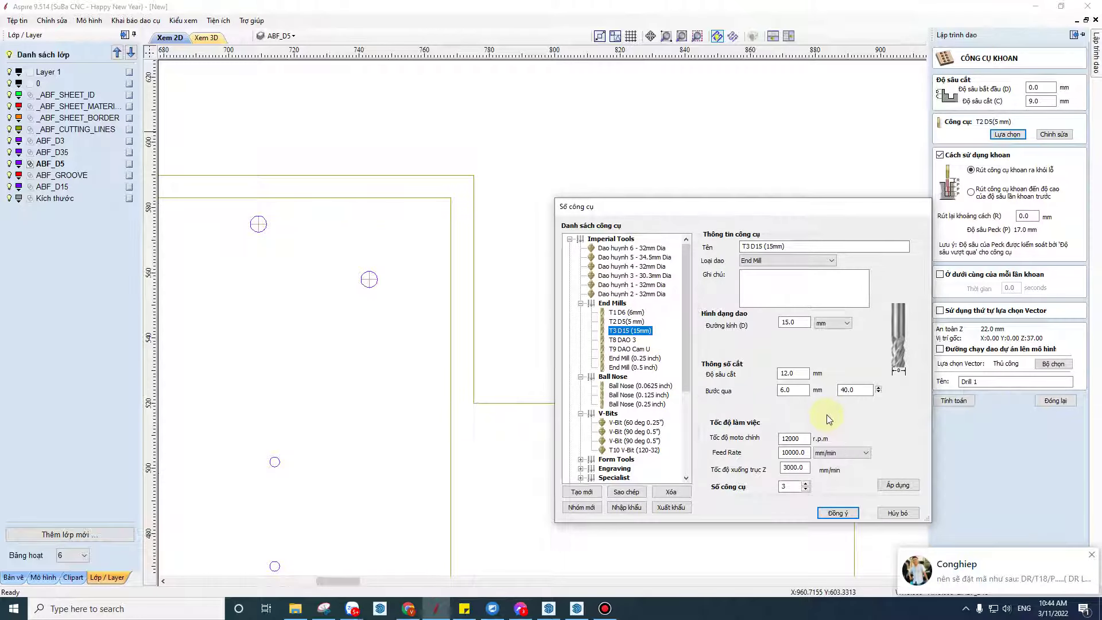
click(627, 324)
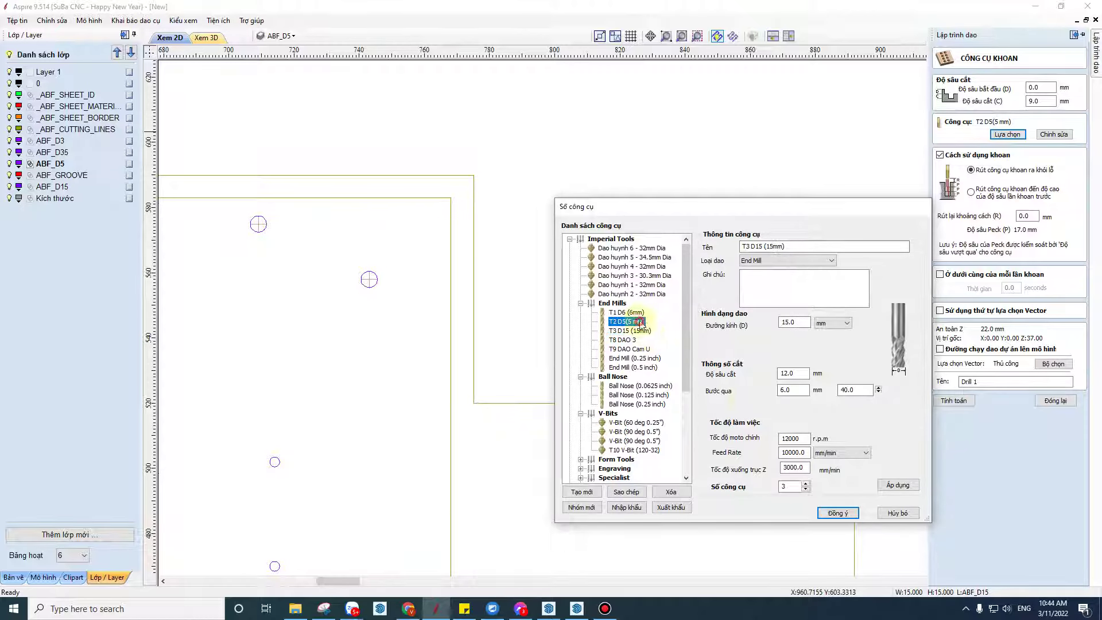
click(899, 488)
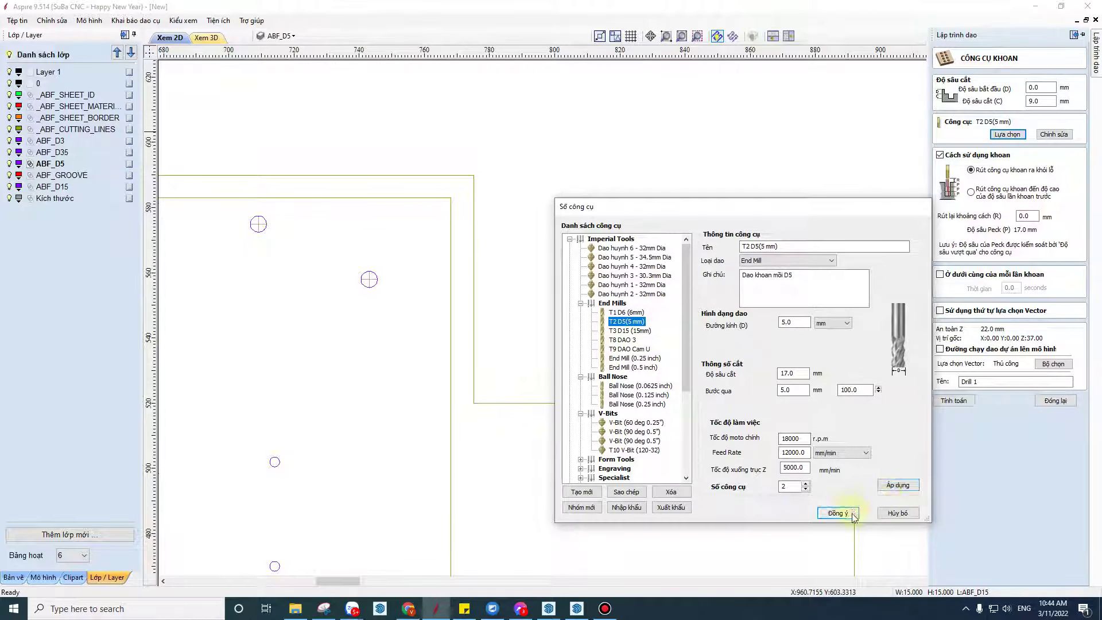
click(853, 516)
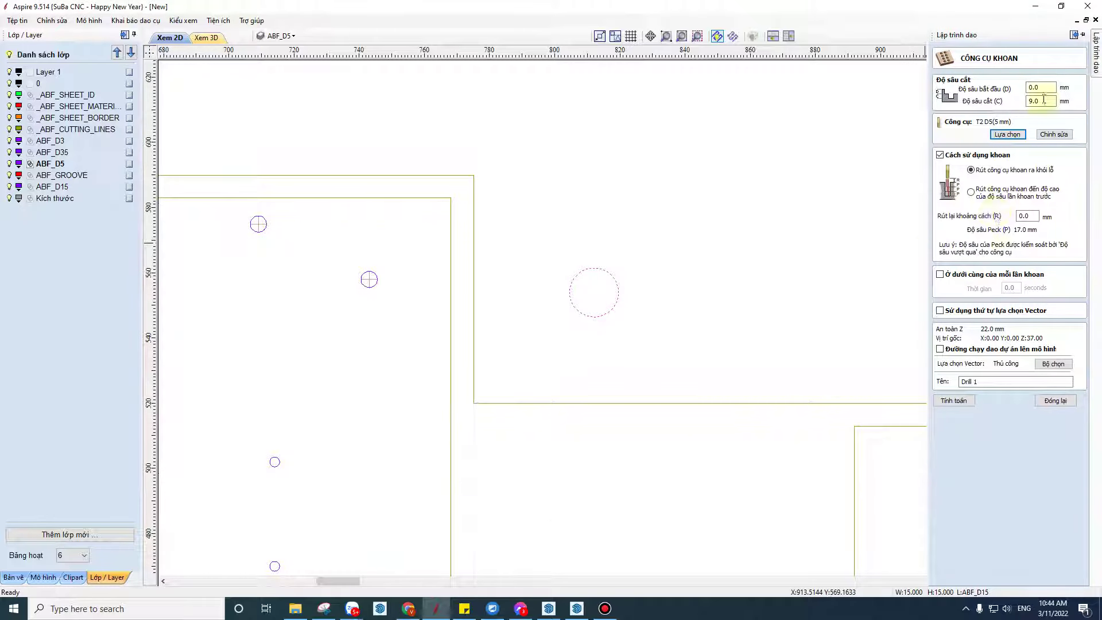
drag(1044, 100, 986, 108)
text(14)
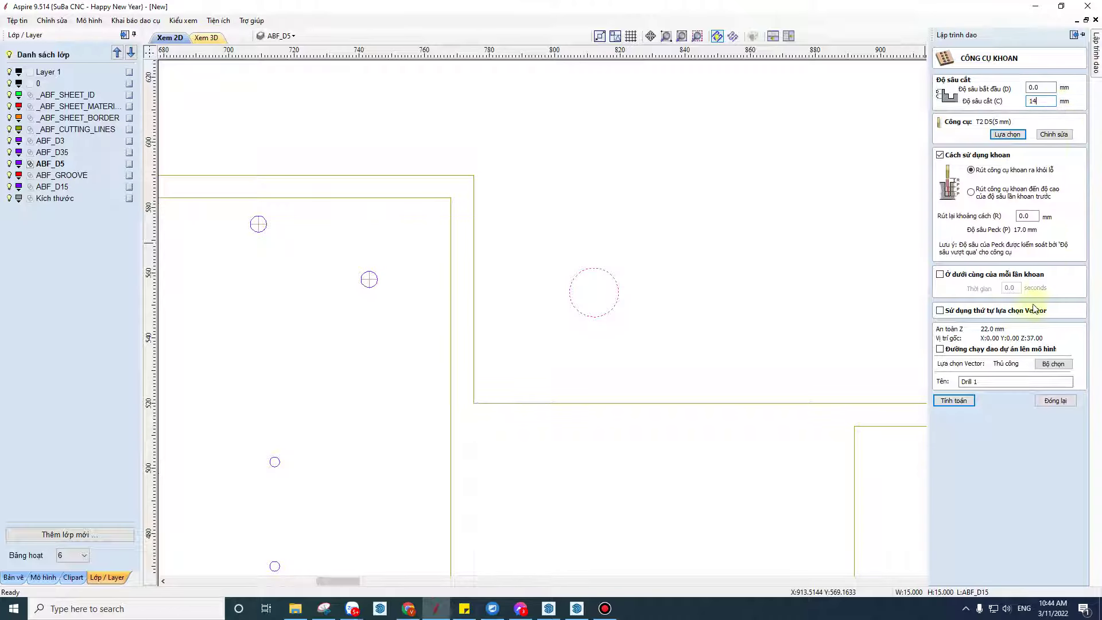
drag(1061, 382, 865, 384)
text(Khao)
Step: Select the ABF_D15 layer holes, calculate the toolpath, and close the preview
click(1063, 365)
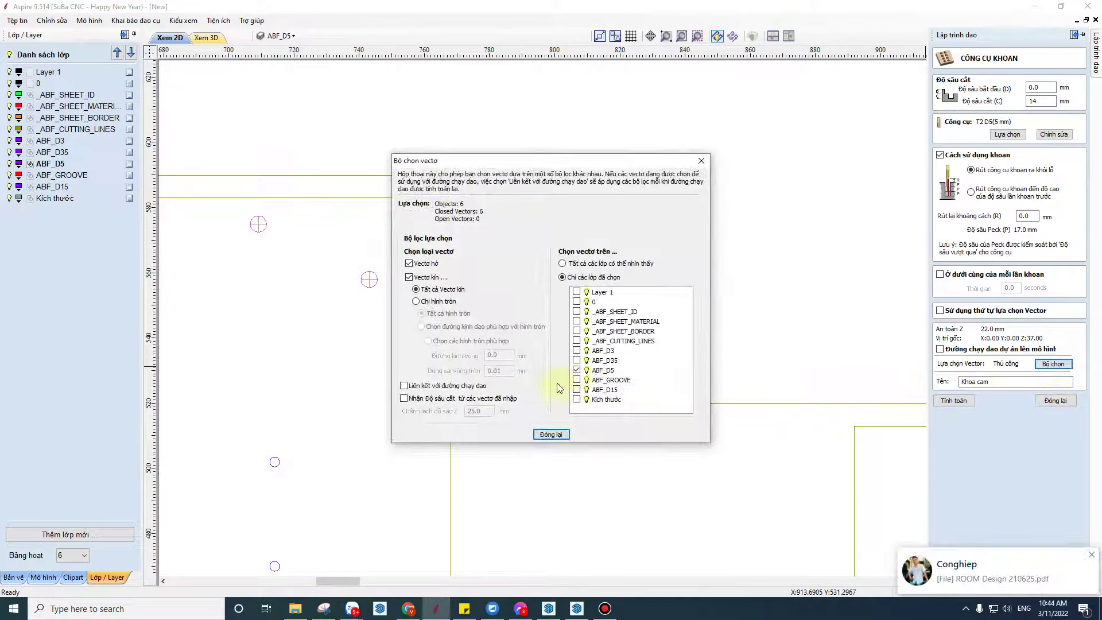
click(576, 370)
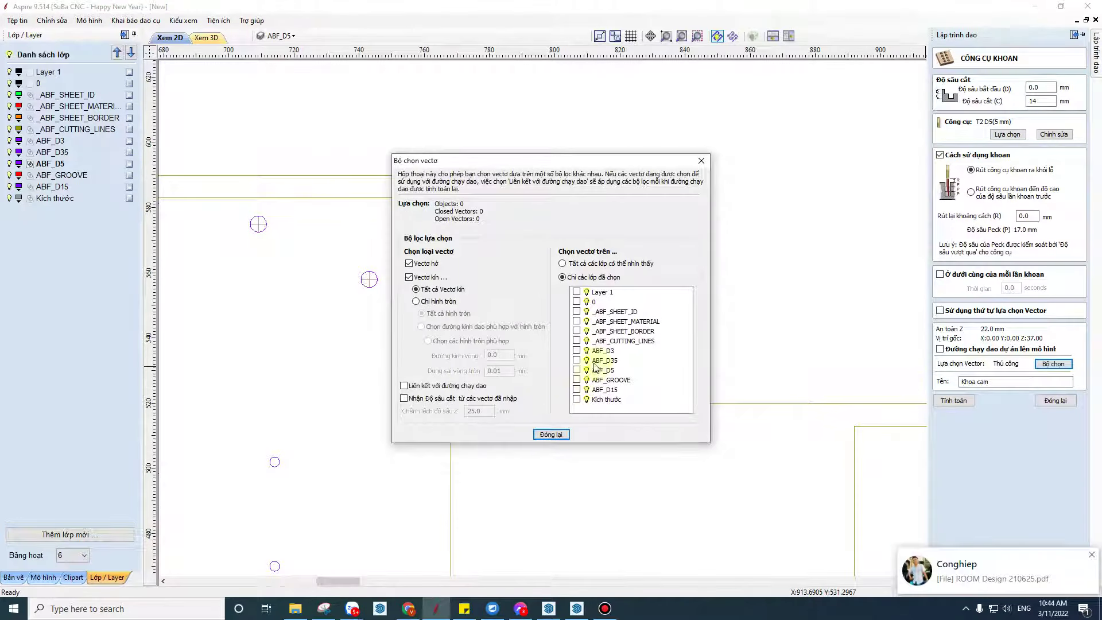
click(581, 390)
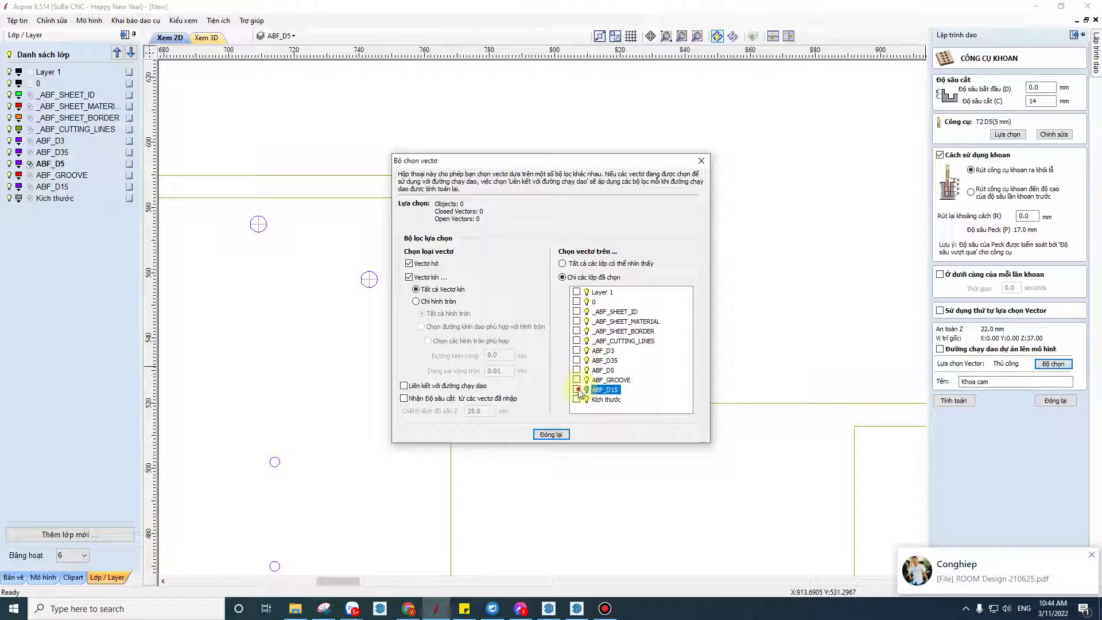
click(404, 386)
click(564, 434)
click(966, 403)
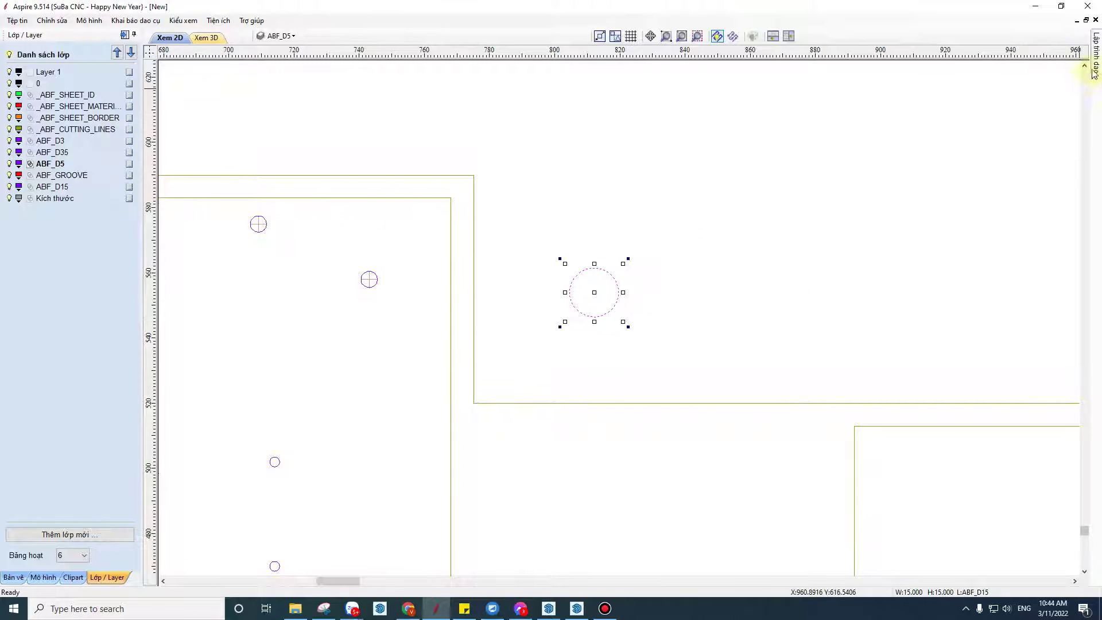
click(953, 400)
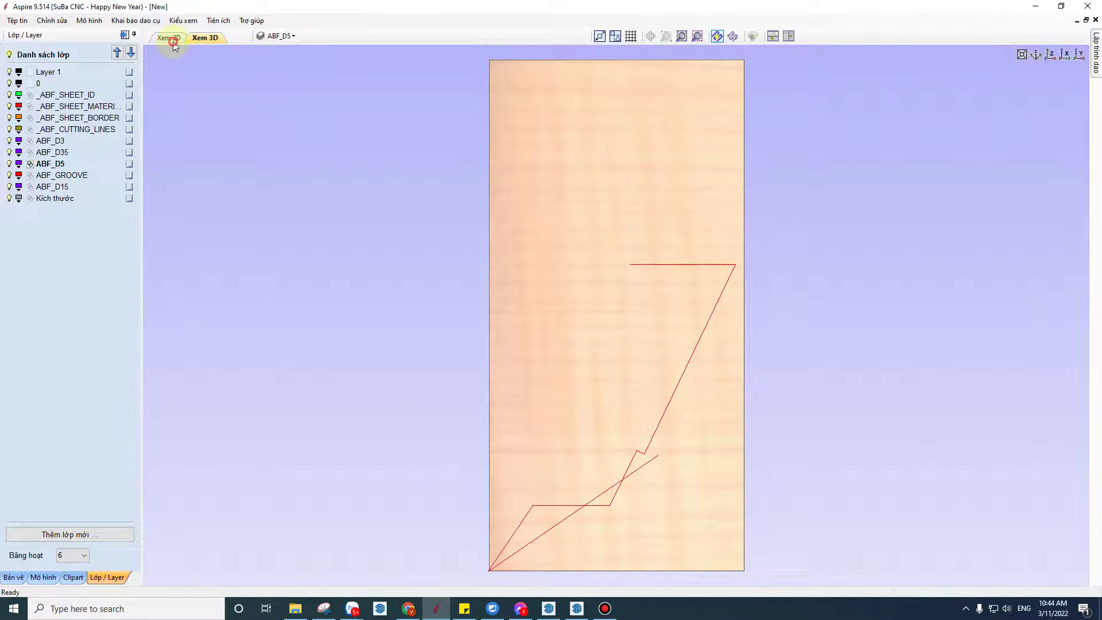
click(172, 40)
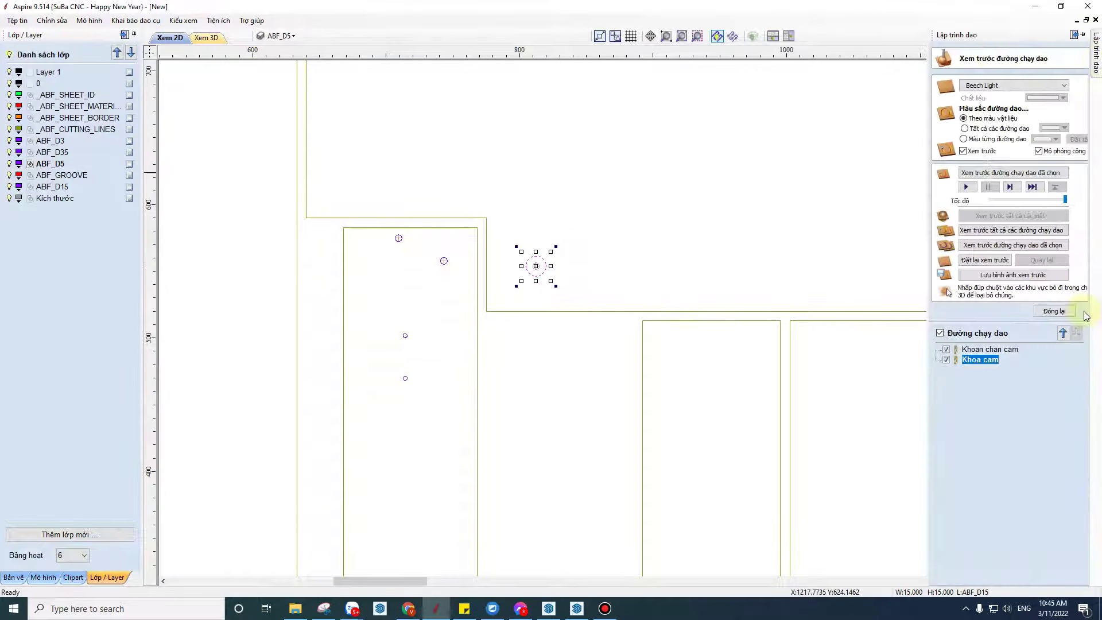
click(1059, 311)
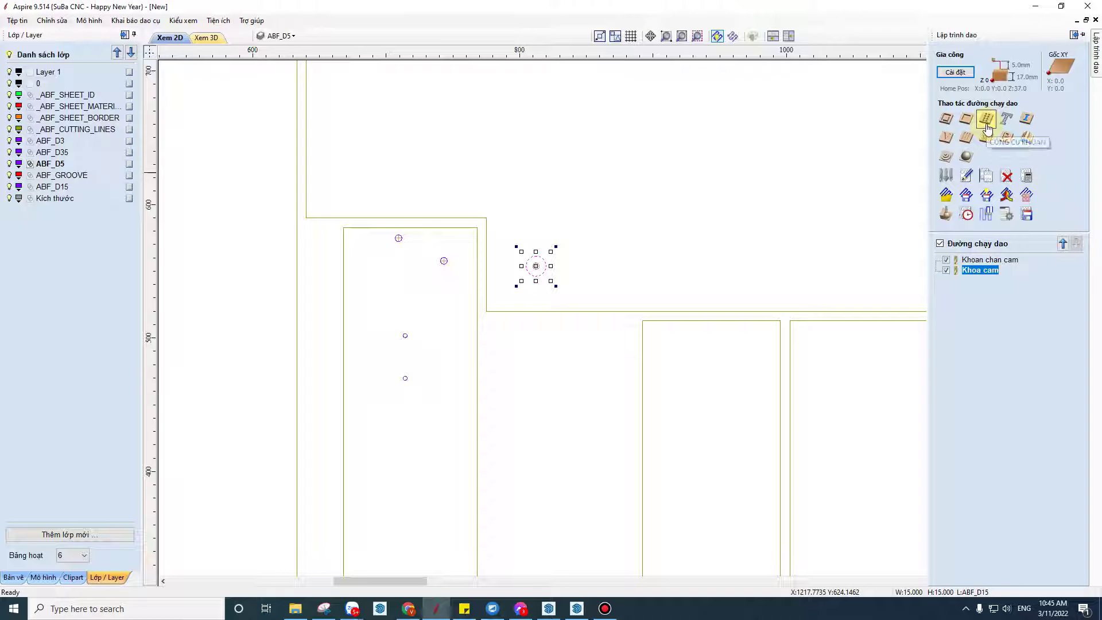
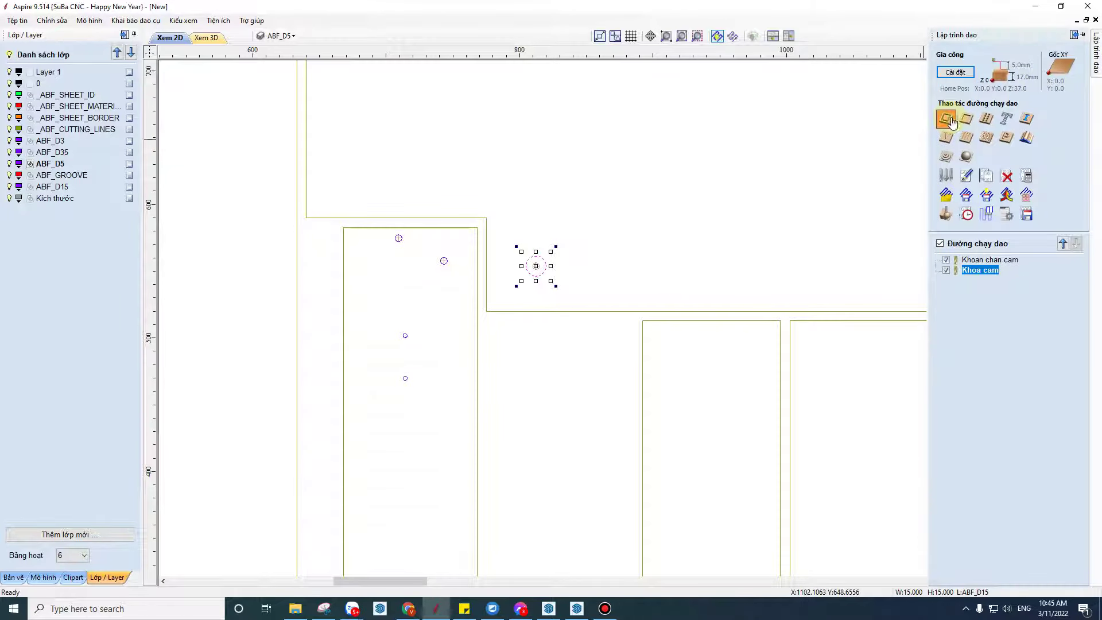
Step: Start a Profile toolpath with 9.0 mm cut depth and Inside machining, zoomed onto the 15 mm circle
click(948, 120)
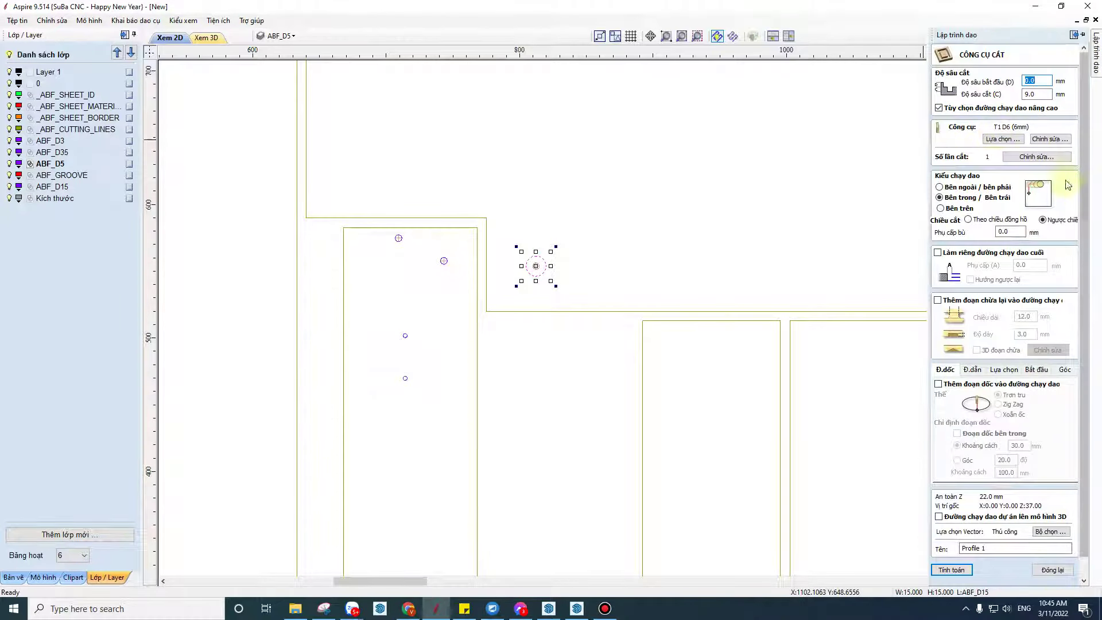
key(Tab)
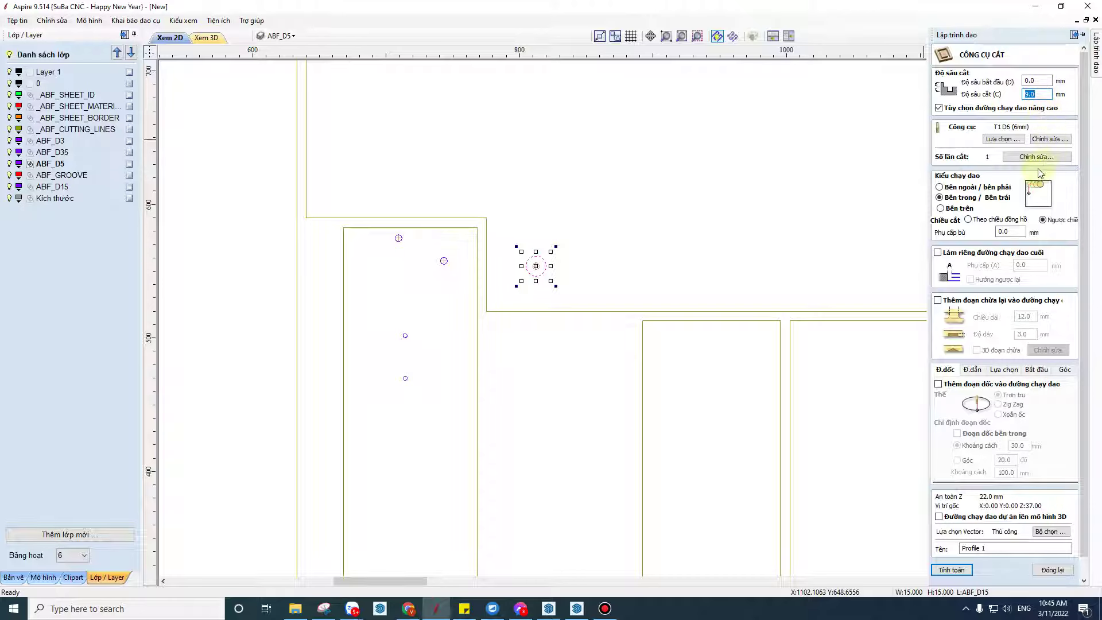
click(947, 187)
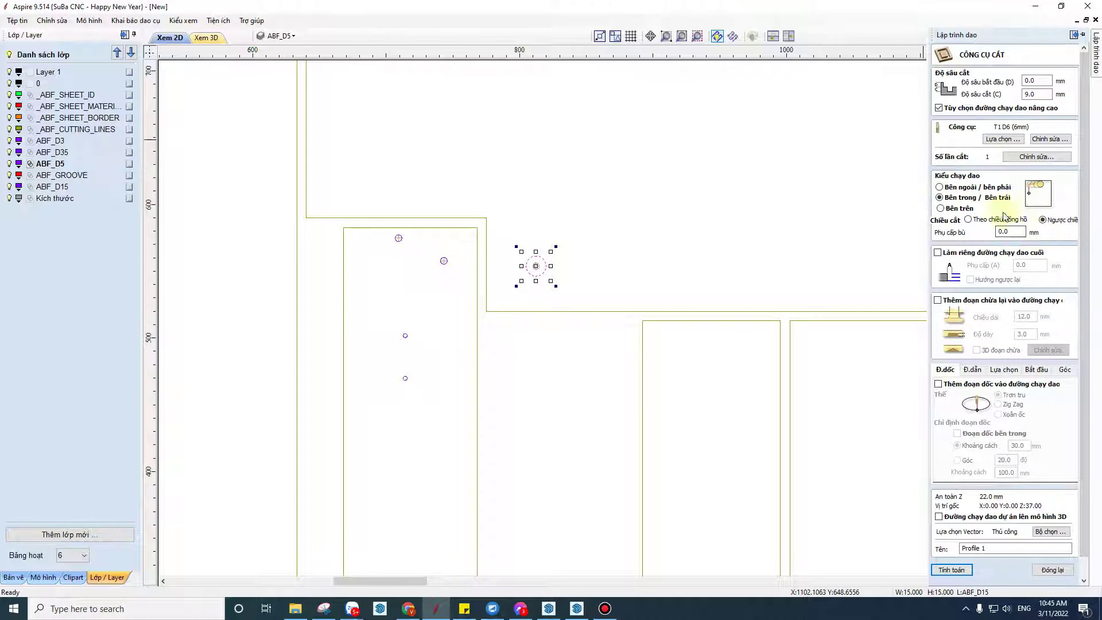
scroll(646, 369, down, 3)
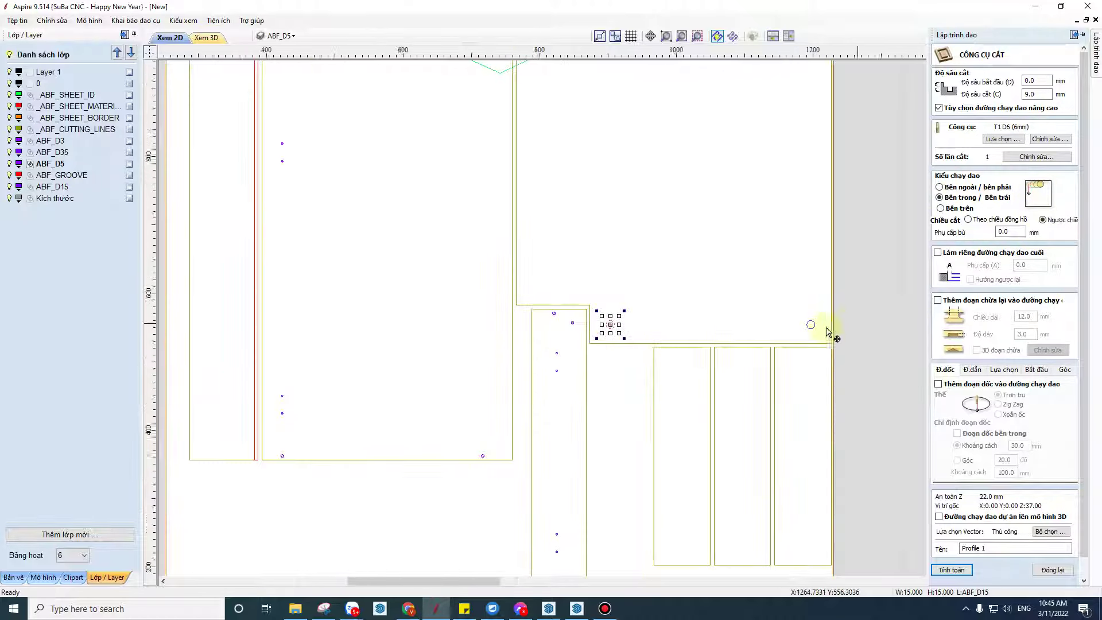
scroll(818, 327, up, 4)
scroll(738, 337, up, 2)
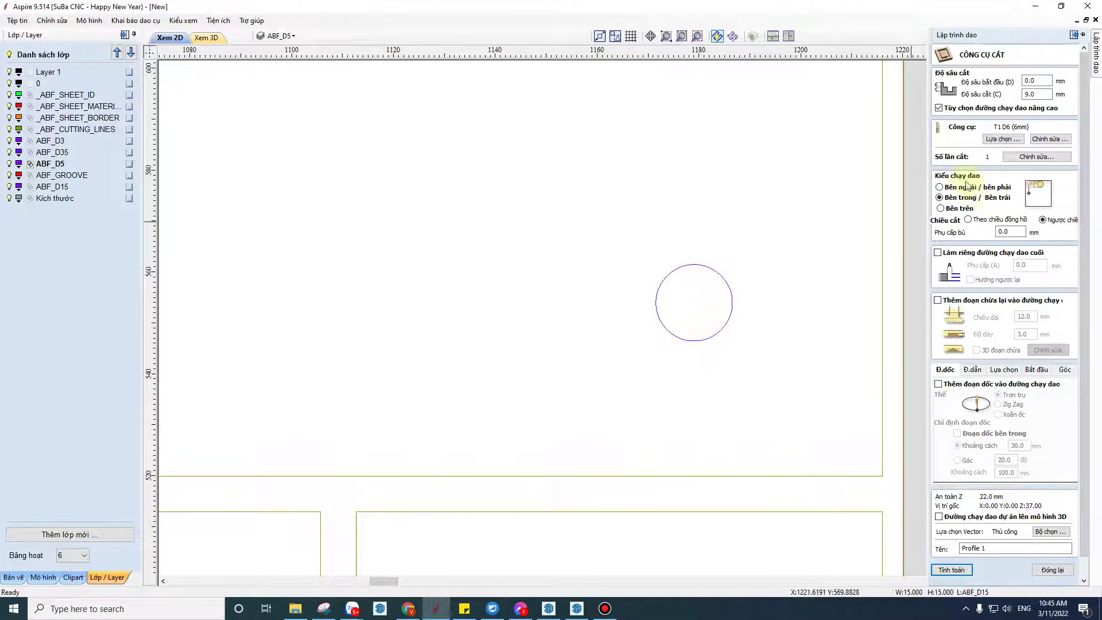
Step: Switch the vector selector from layer ABF_D15 to ABF_D35 and select the 15 mm circle
click(1051, 531)
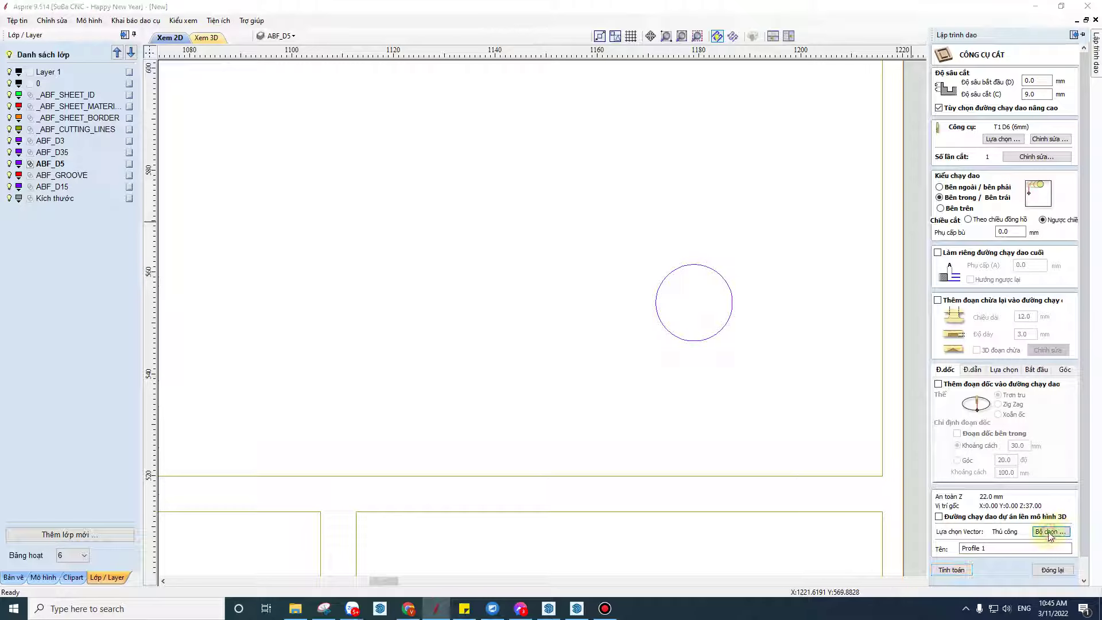
click(577, 390)
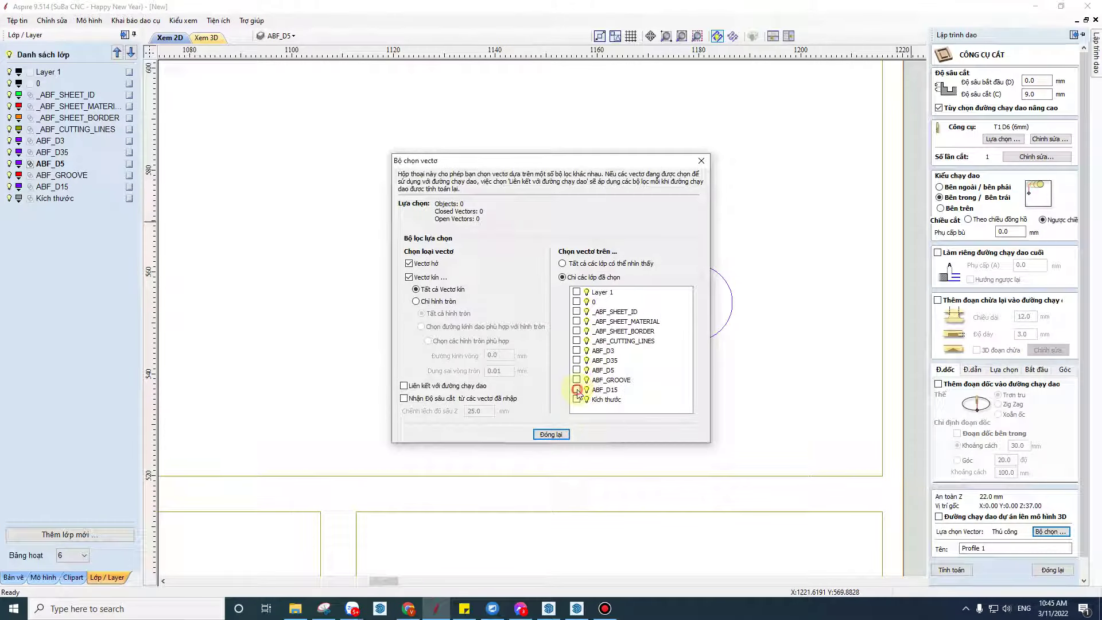
click(576, 360)
mouse_move(613, 167)
mouse_down()
mouse_move(459, 109)
mouse_move(482, 113)
mouse_up()
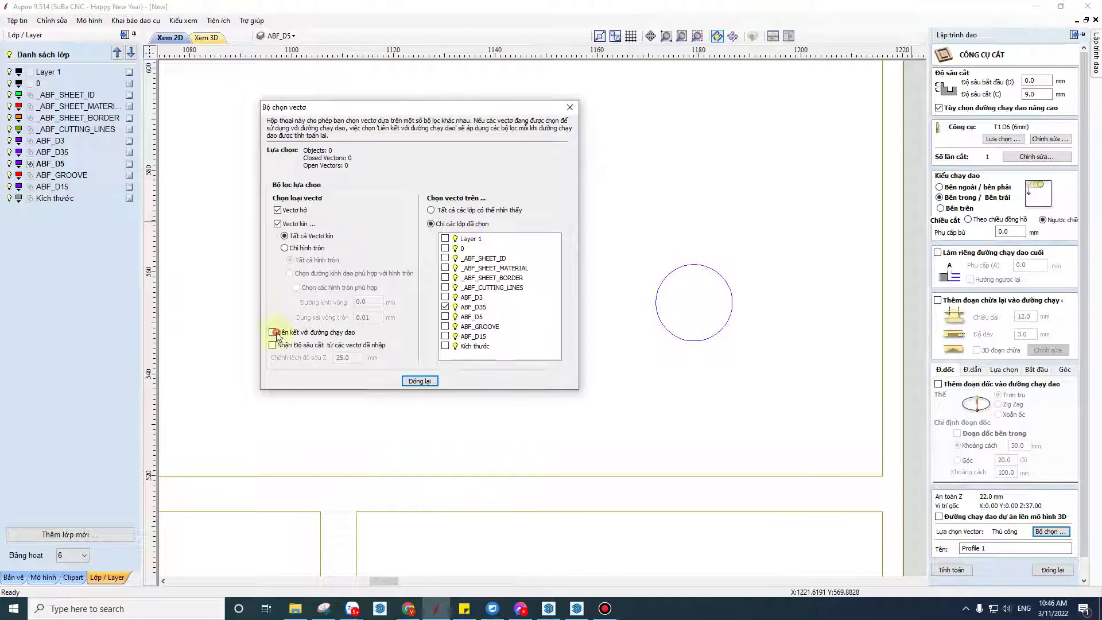
click(432, 381)
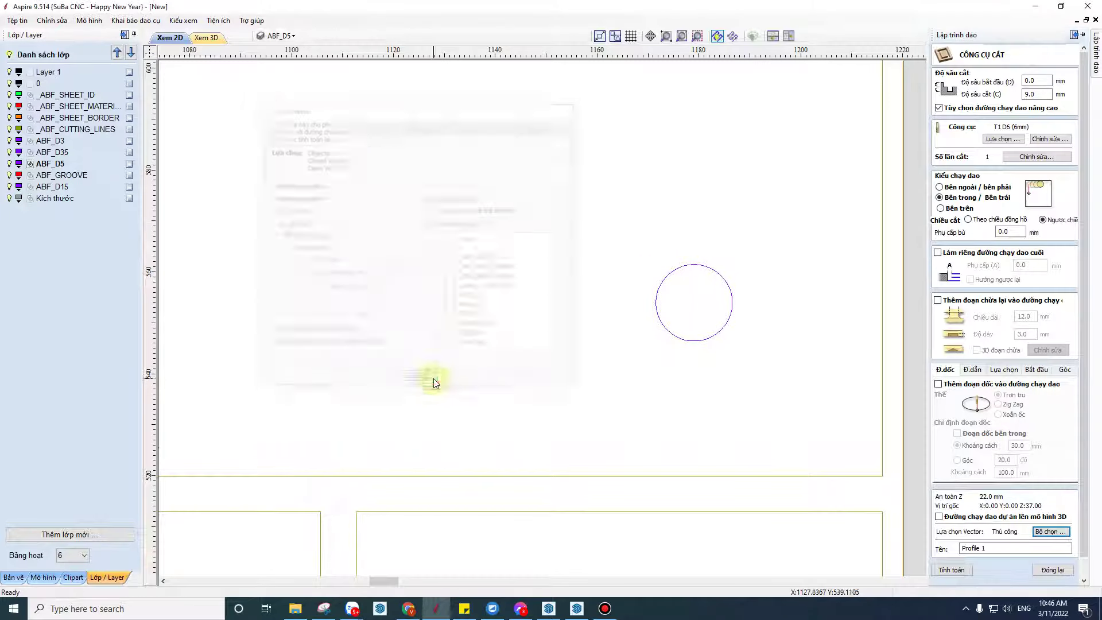
click(963, 570)
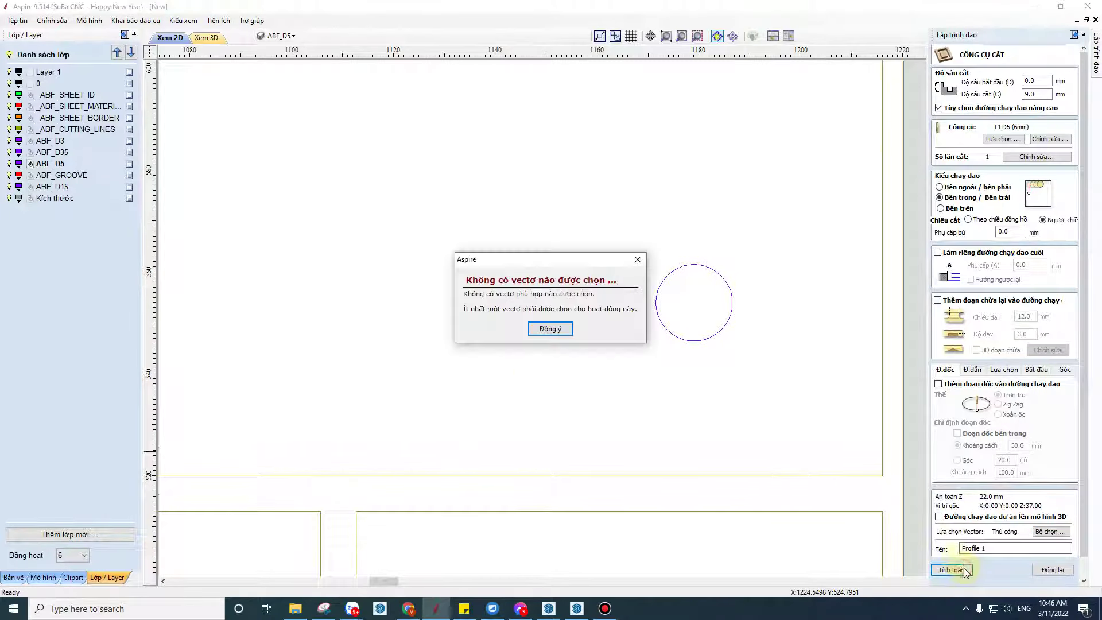
click(551, 328)
drag(602, 233, 767, 391)
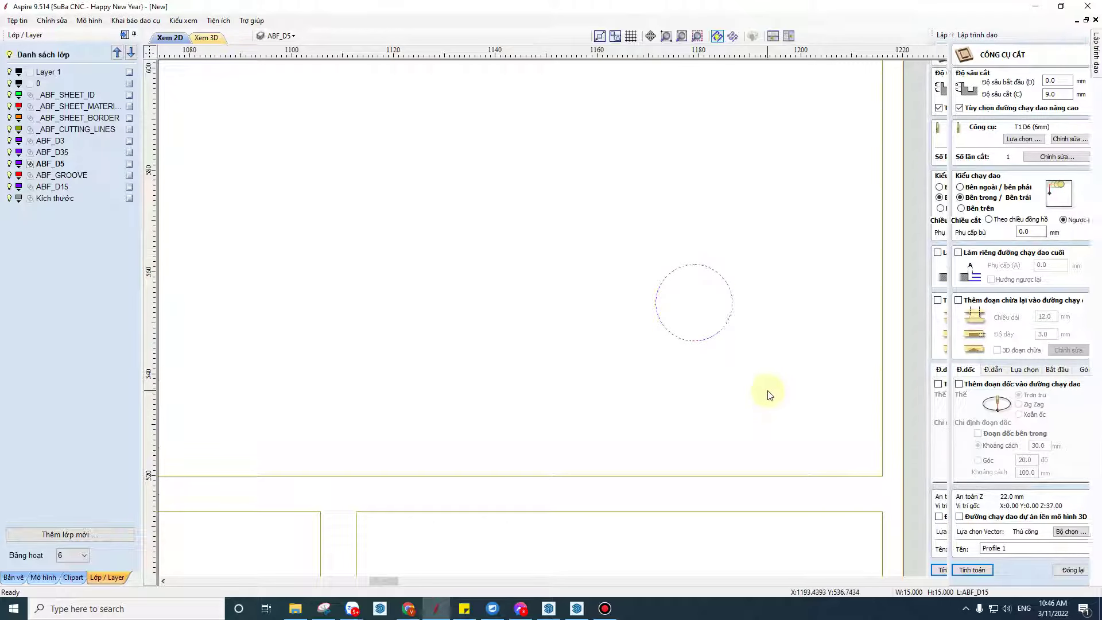
click(1095, 63)
text(Kho)
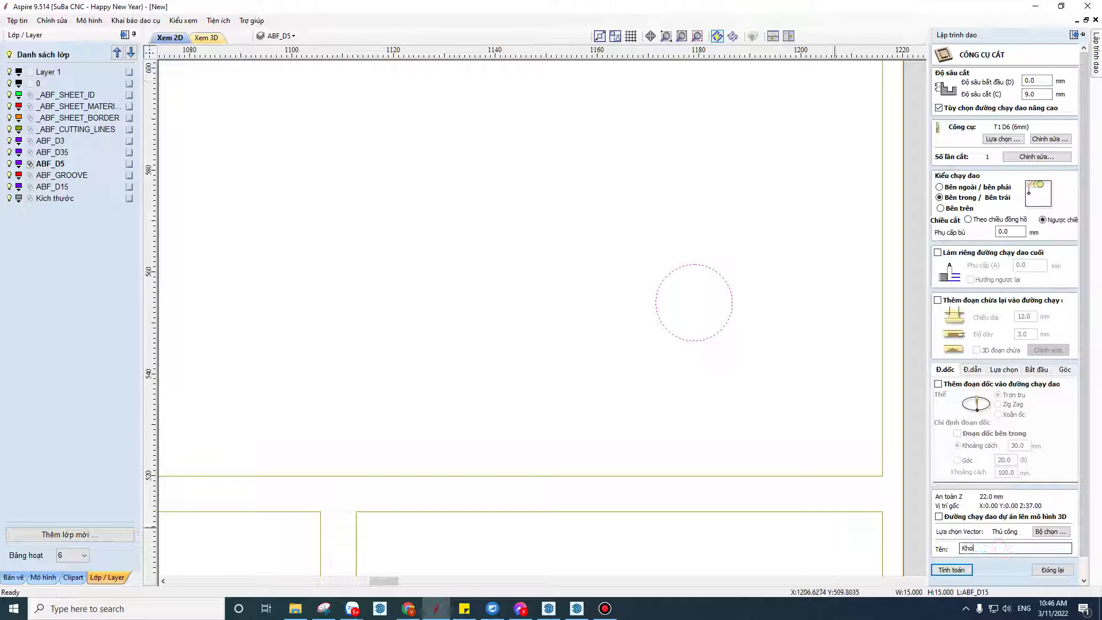
Step: Name the toolpath Khoan ban le, link its vector selection to the toolpath, and pick the circle
text(an ban le)
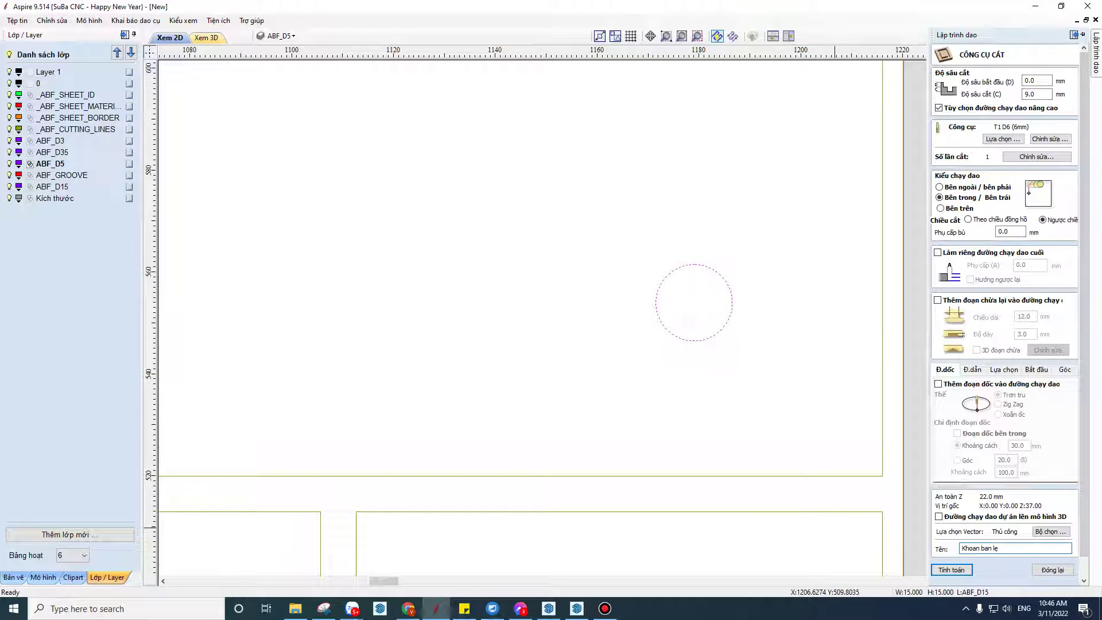
click(1044, 531)
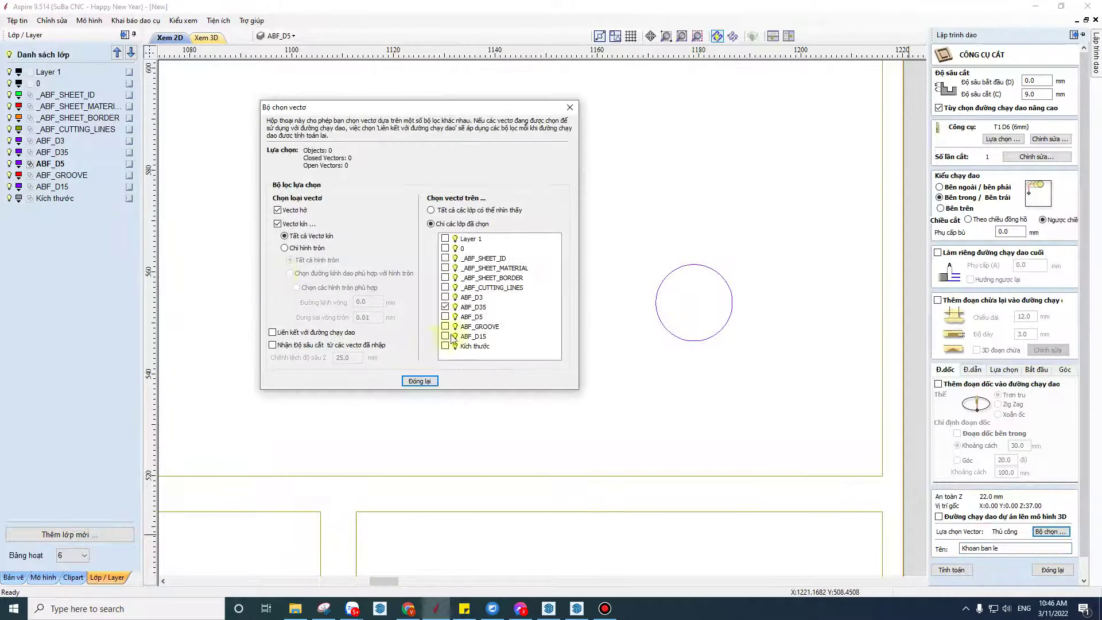
click(290, 337)
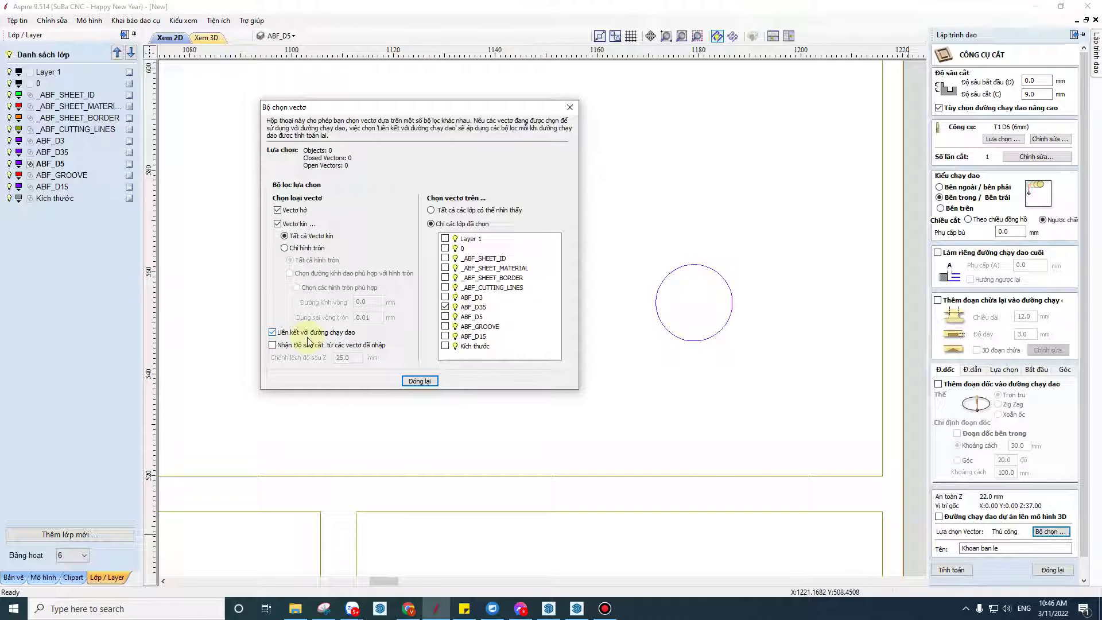
click(420, 381)
click(951, 570)
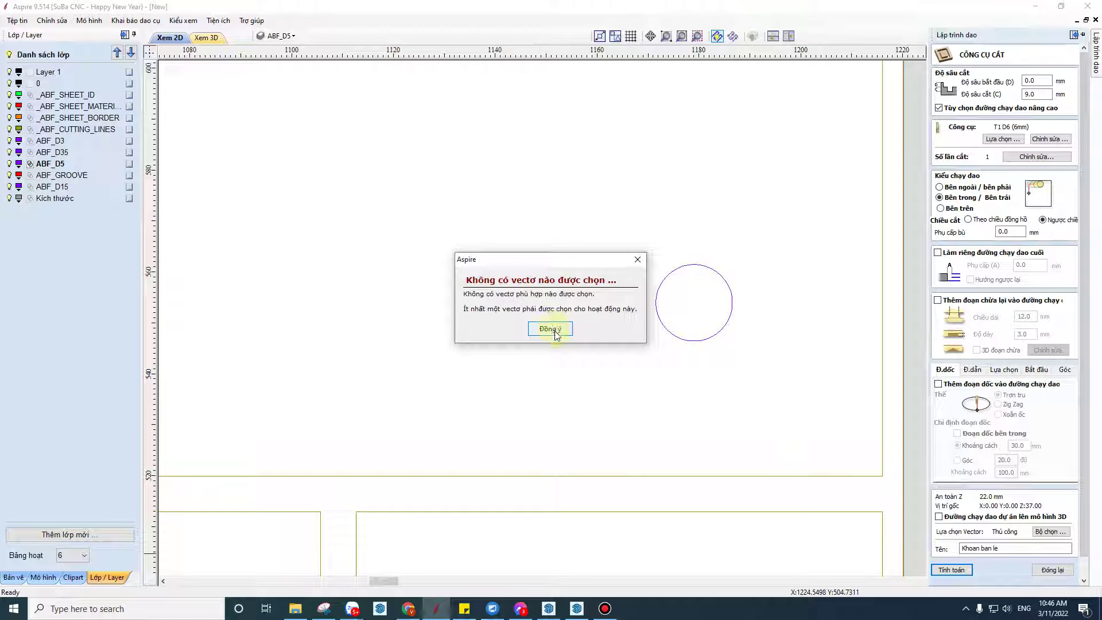
click(554, 331)
click(704, 271)
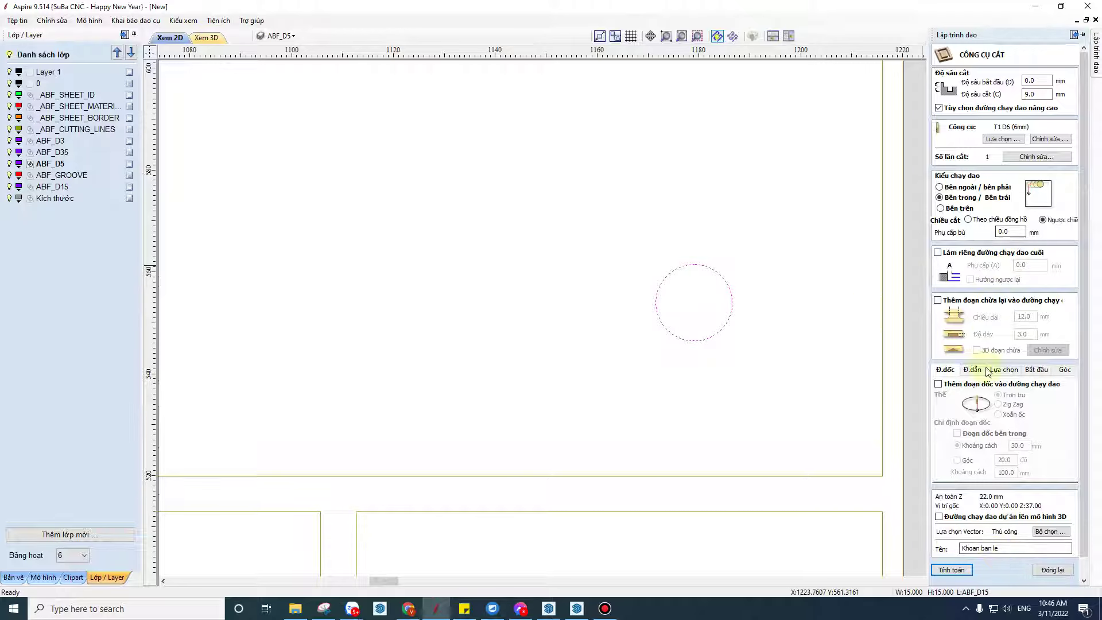
Step: Calculate the Khoan ban le toolpath and return to the 2D view
click(955, 570)
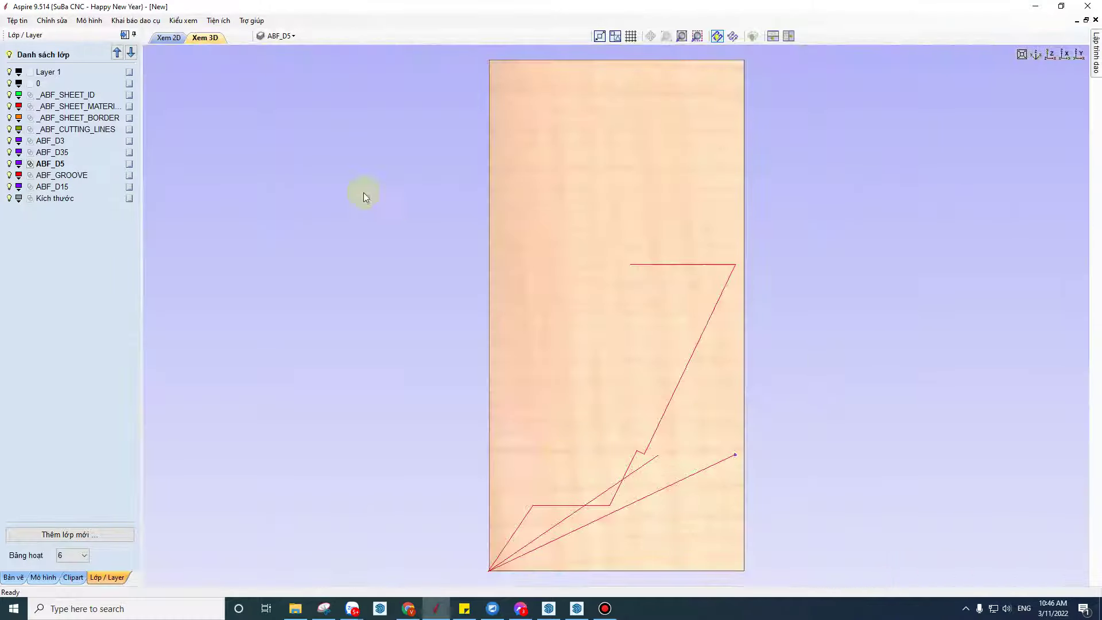
click(174, 39)
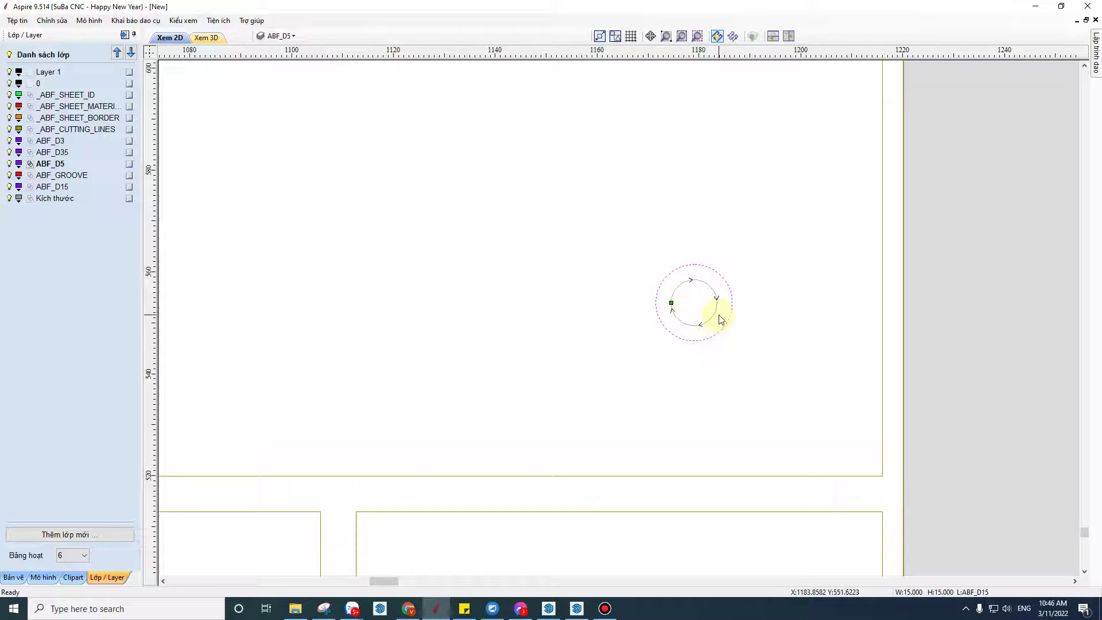
scroll(721, 319, up, 3)
scroll(714, 315, up, 2)
scroll(710, 315, down, 2)
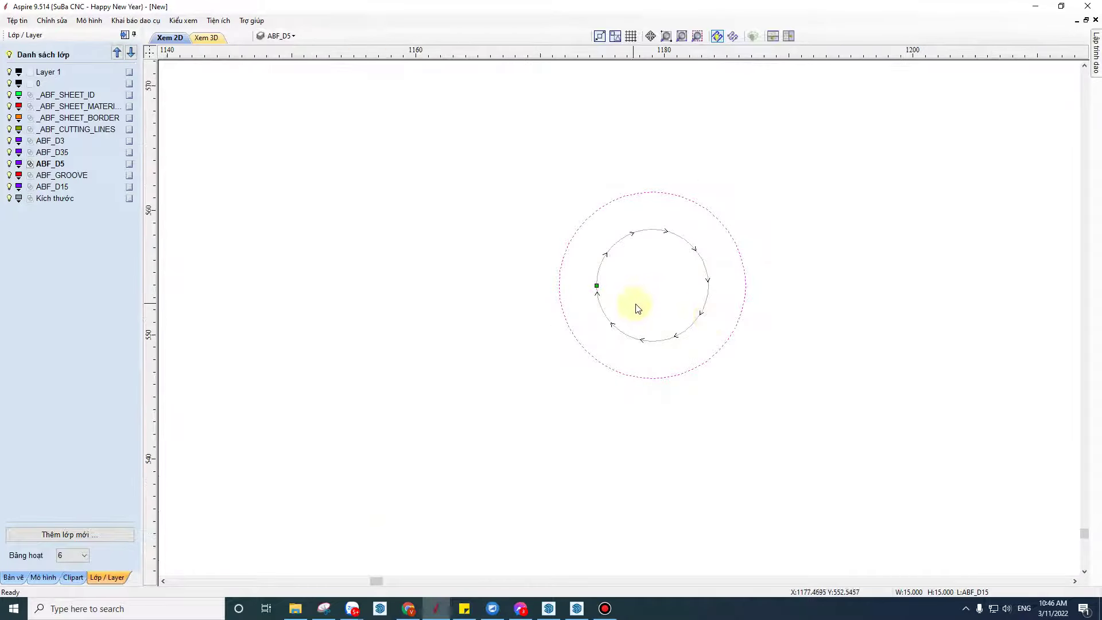
scroll(635, 309, down, 3)
Step: Reopen Khoan ban le to check its 9.0 mm cut depth and inspect the other hinge circles
click(1096, 51)
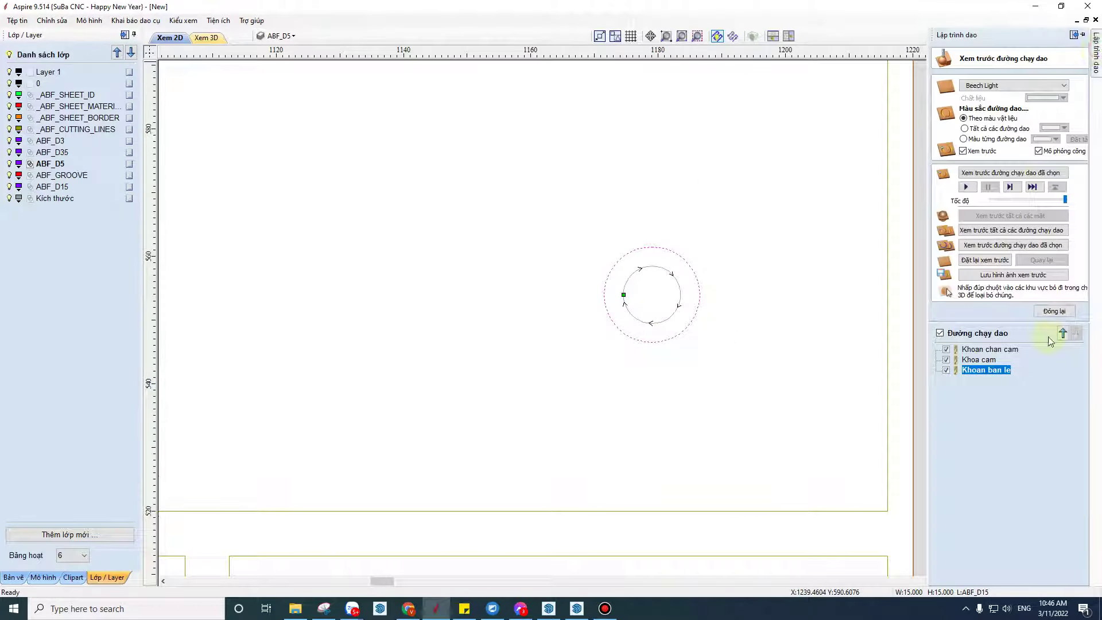
double_click(994, 373)
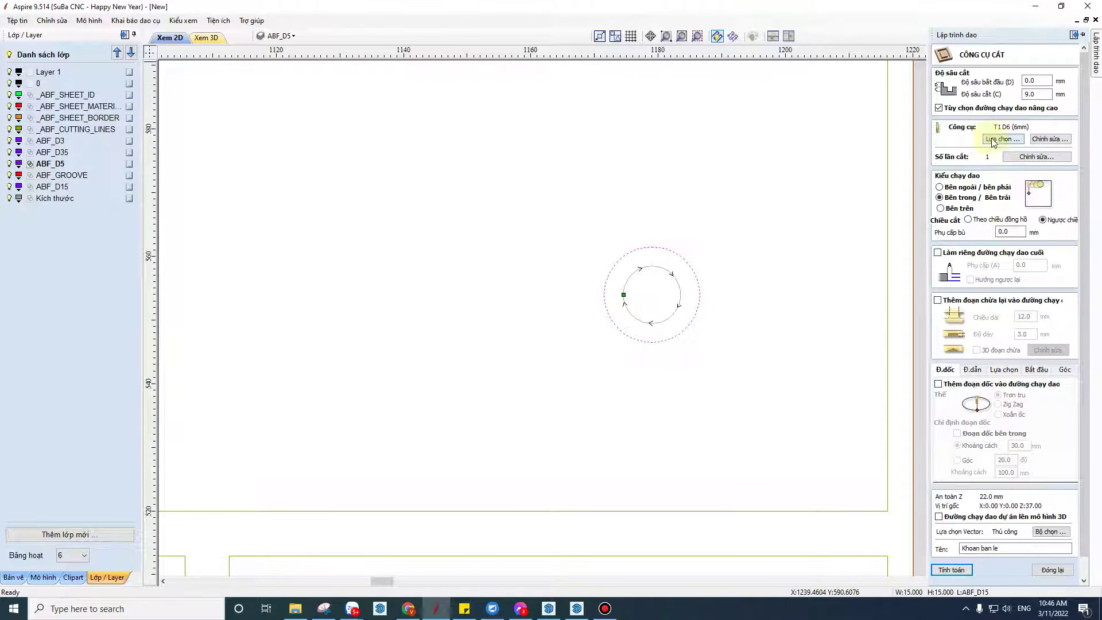
click(1040, 93)
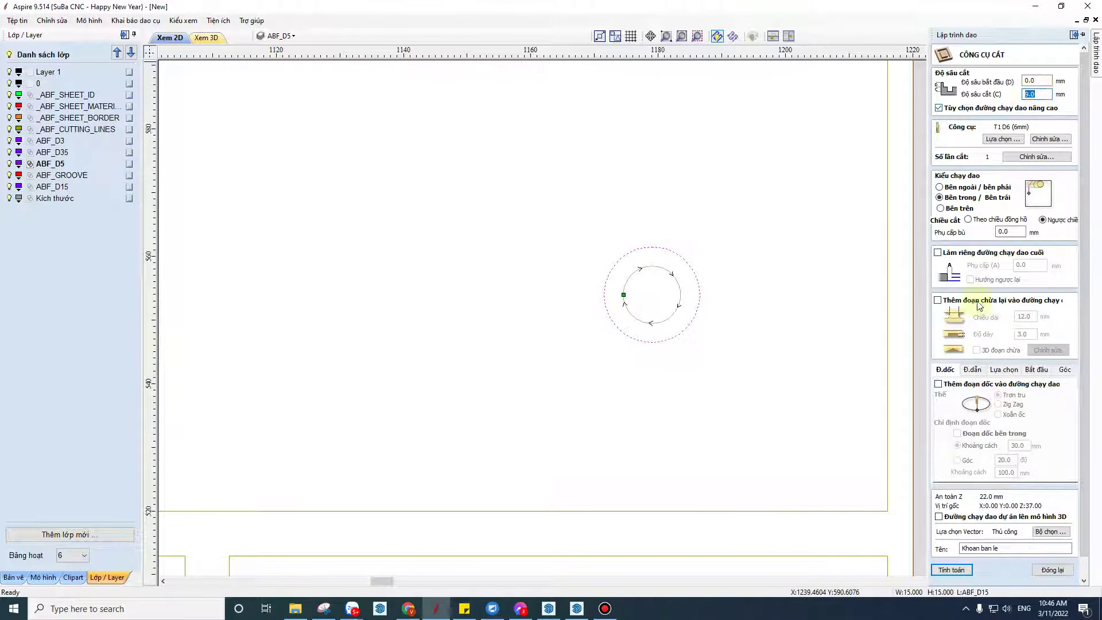
scroll(688, 381, down, 3)
scroll(690, 380, down, 2)
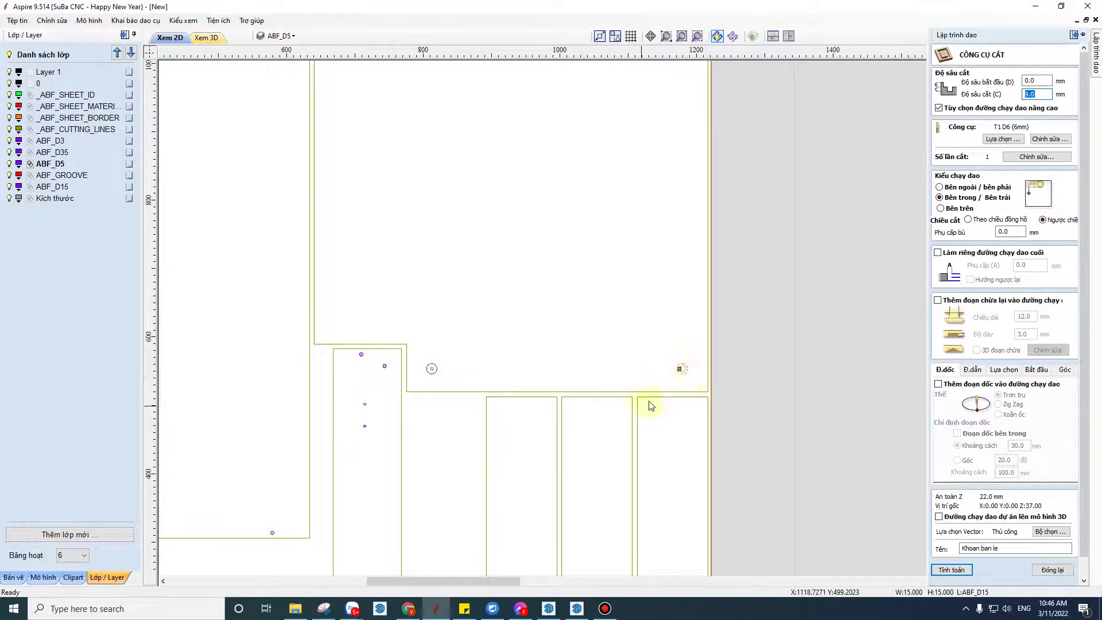
middle_drag(652, 401, 738, 308)
scroll(510, 274, up, 2)
scroll(557, 280, up, 3)
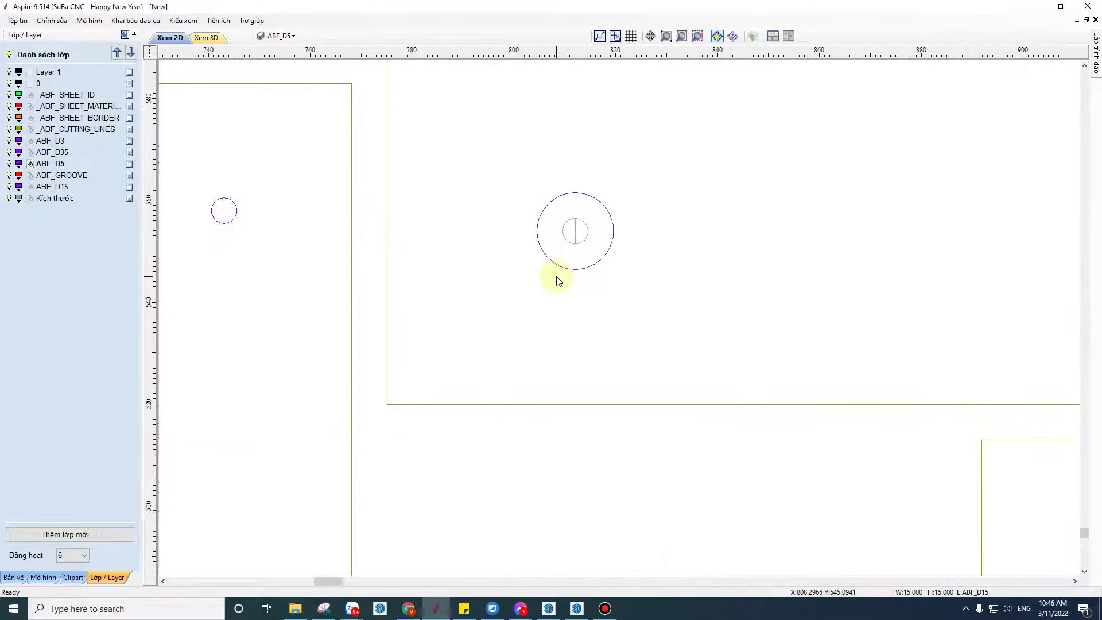
click(611, 223)
click(581, 229)
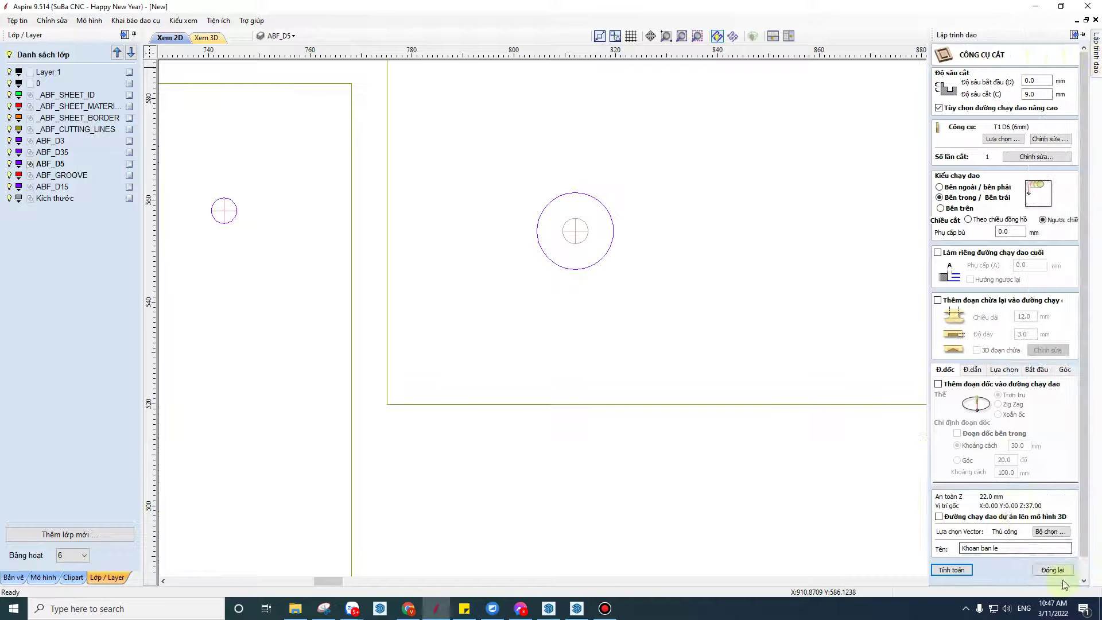
Step: Link the Khoa cam drilling toolpath's vectors to the toolpath, recalculate it, and return to 2D view
click(1055, 571)
click(985, 265)
double_click(984, 264)
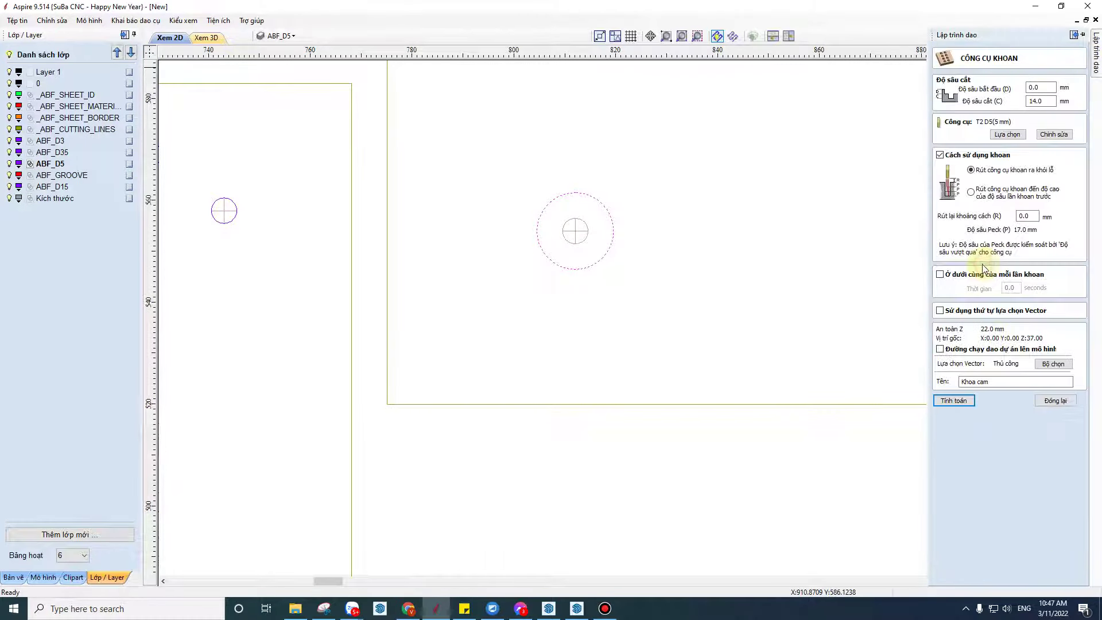
click(1059, 367)
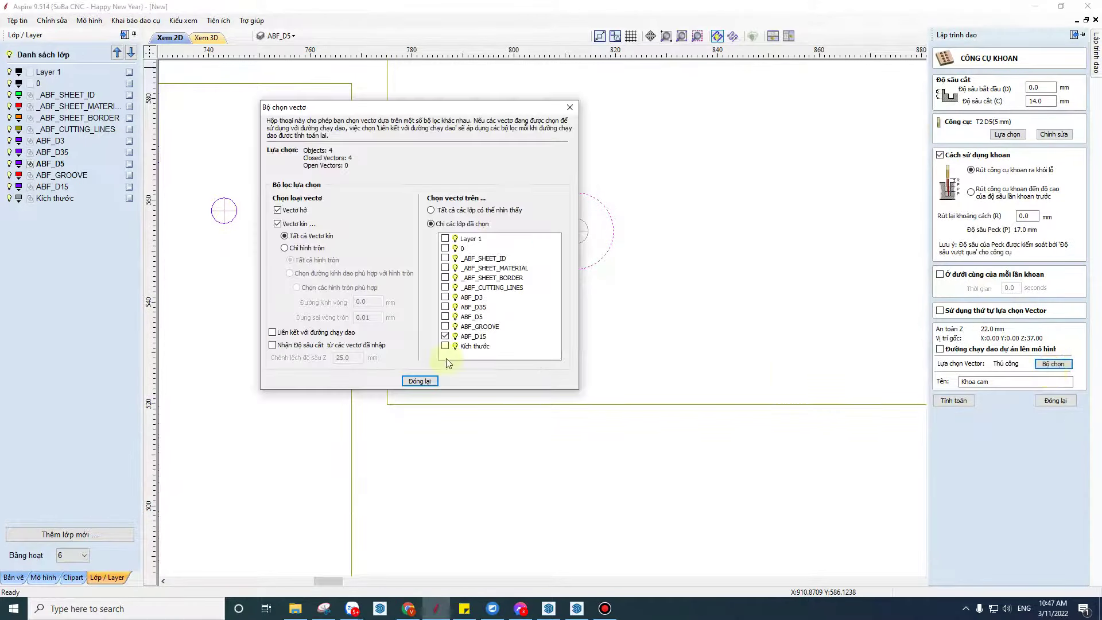
click(293, 332)
click(416, 381)
click(953, 401)
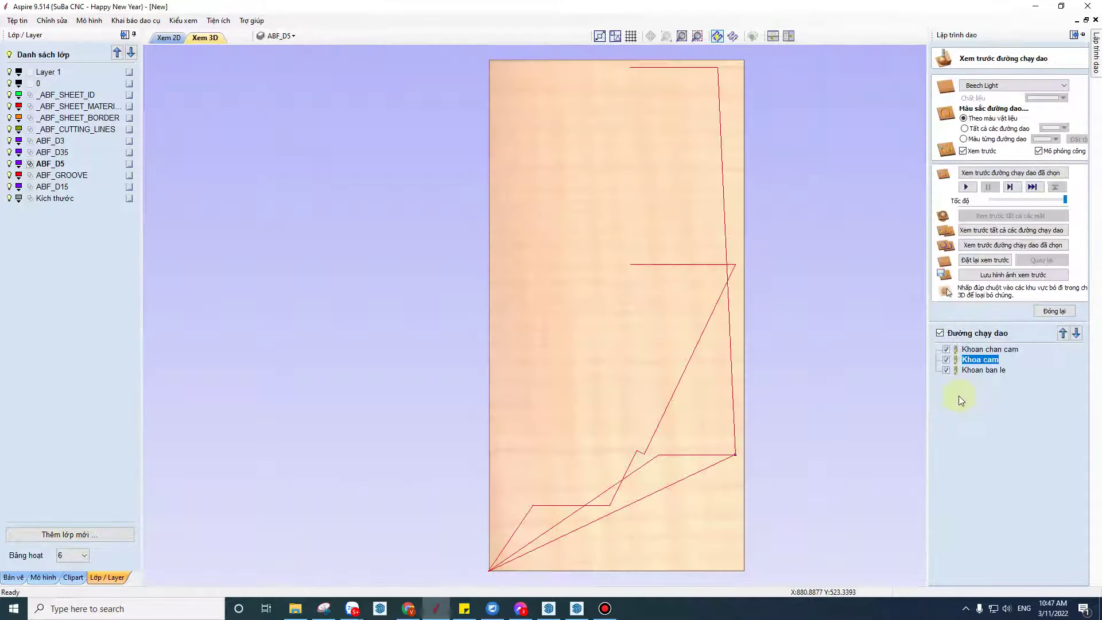
key(F2)
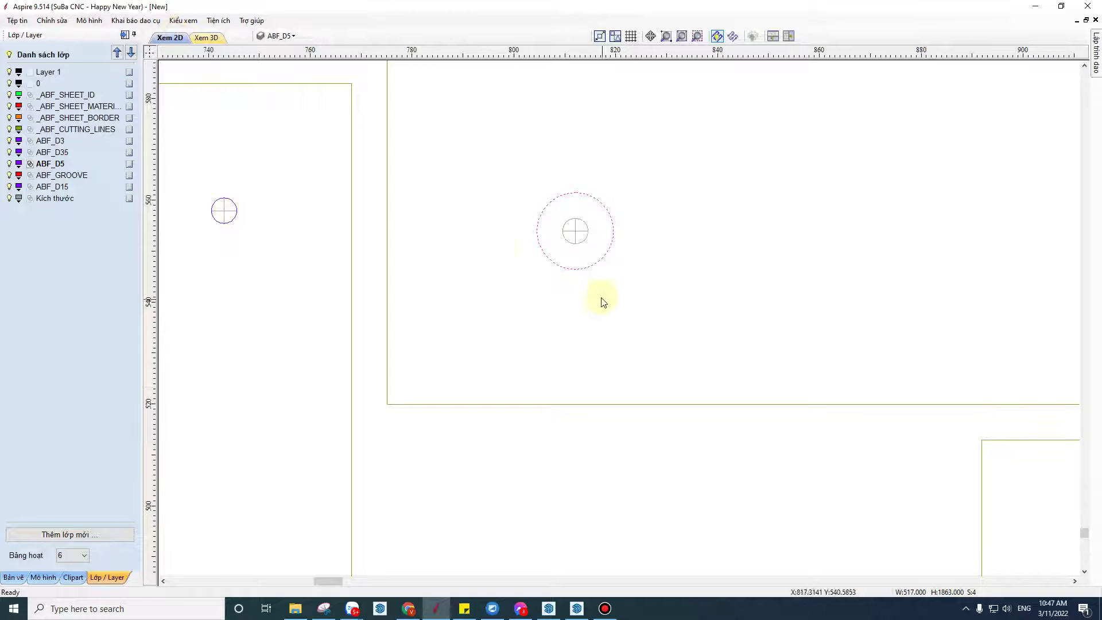
Step: Zoom onto the right-hand drill hole to inspect its inside cutting path
scroll(571, 255, down, 2)
scroll(571, 256, down, 2)
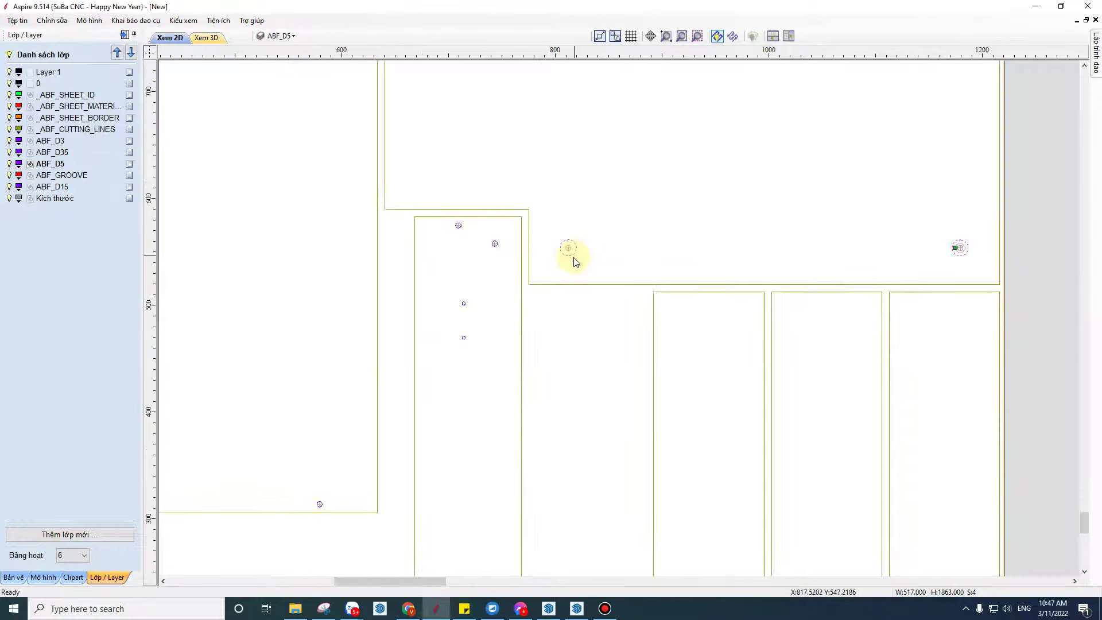
scroll(958, 255, up, 3)
scroll(943, 233, up, 2)
scroll(943, 225, up, 2)
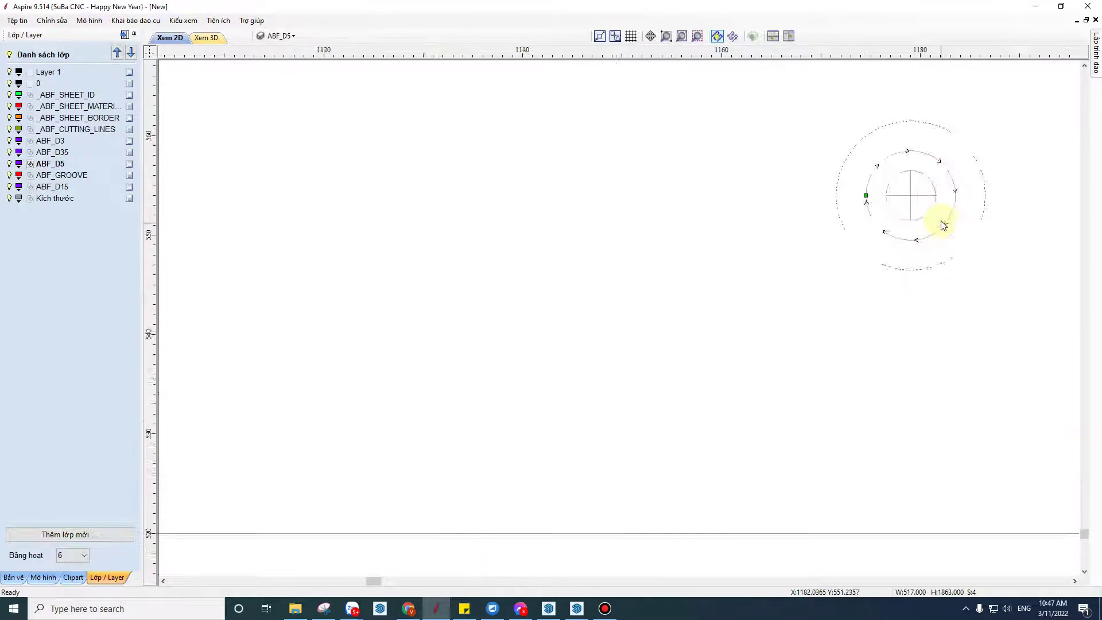
scroll(942, 224, up, 2)
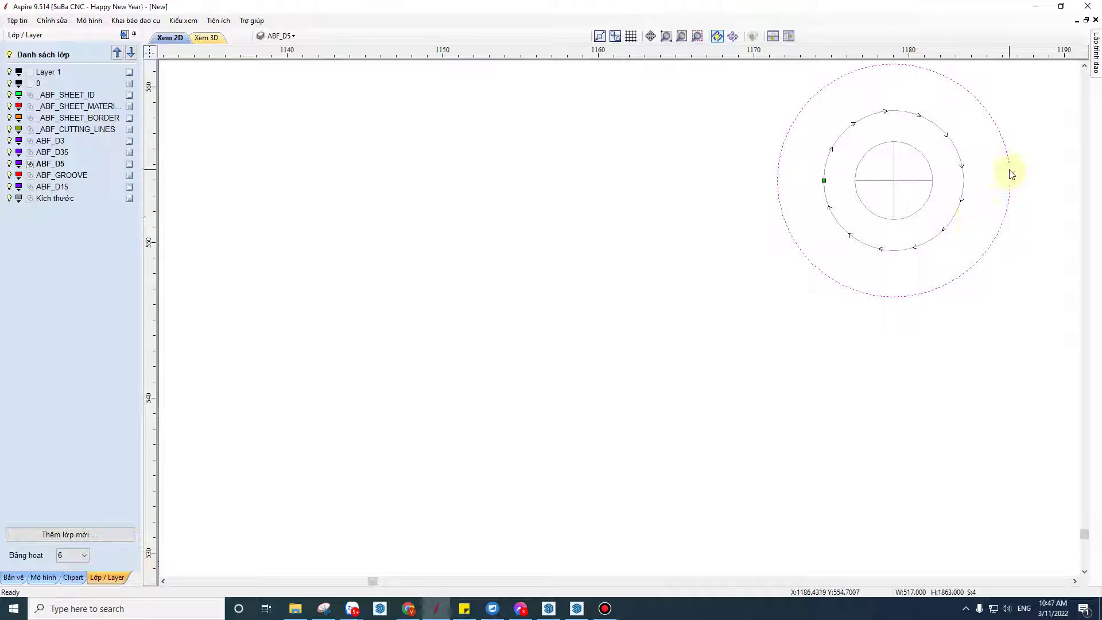
click(962, 163)
scroll(935, 167, down, 2)
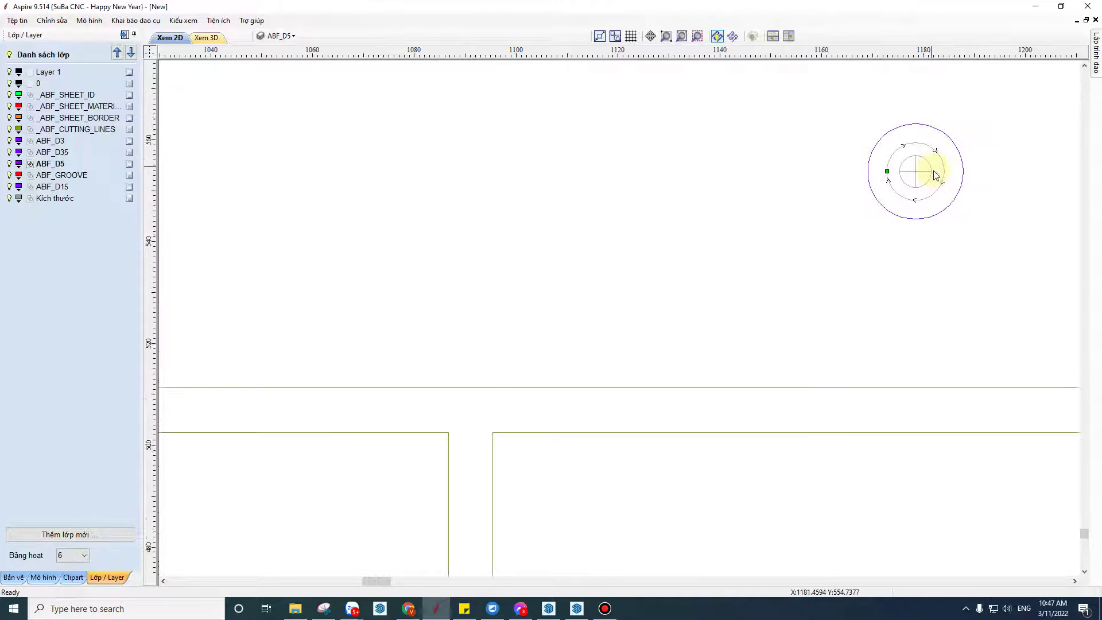
scroll(930, 168, down, 2)
scroll(918, 170, down, 2)
scroll(918, 171, up, 2)
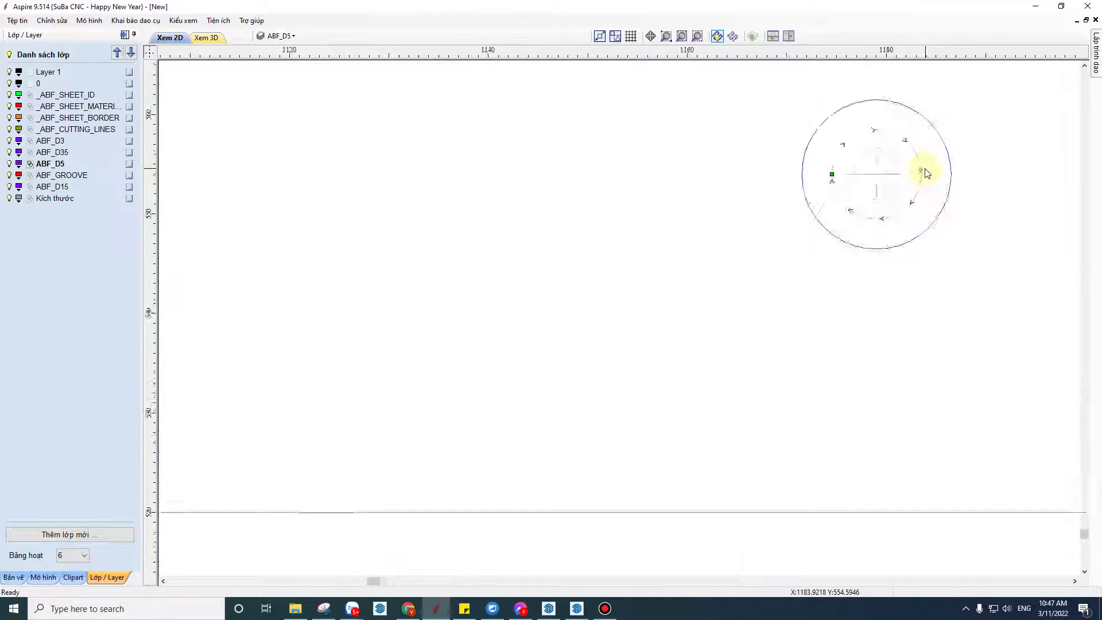
scroll(924, 172, up, 2)
scroll(924, 173, up, 2)
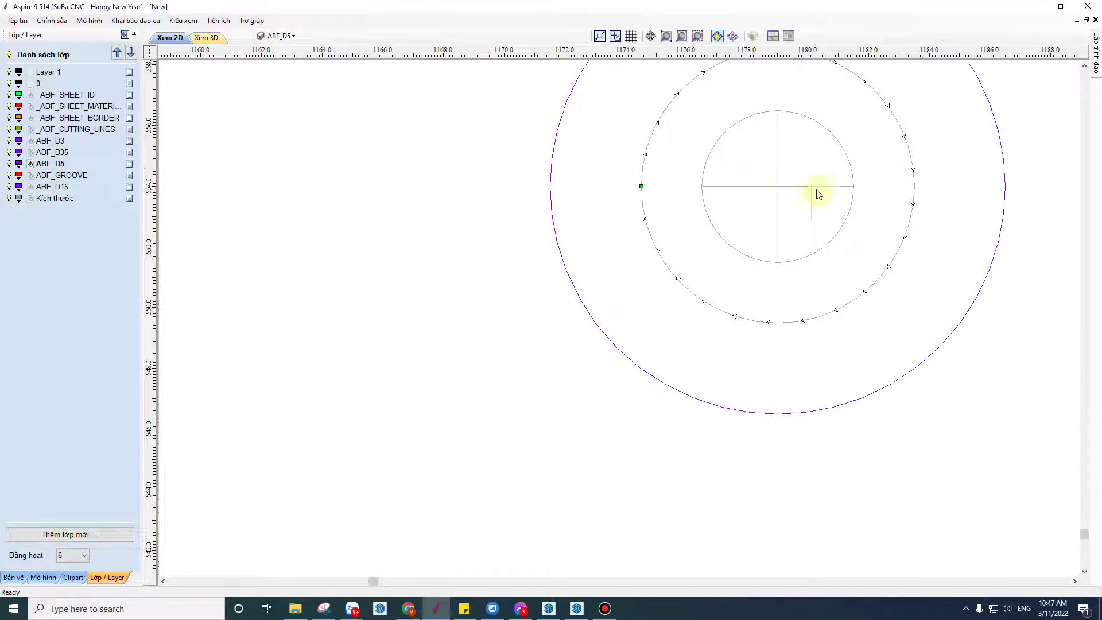
Step: Toggle the Khoa cam toolpath preview off and on to see which circle it draws
click(1095, 57)
click(946, 359)
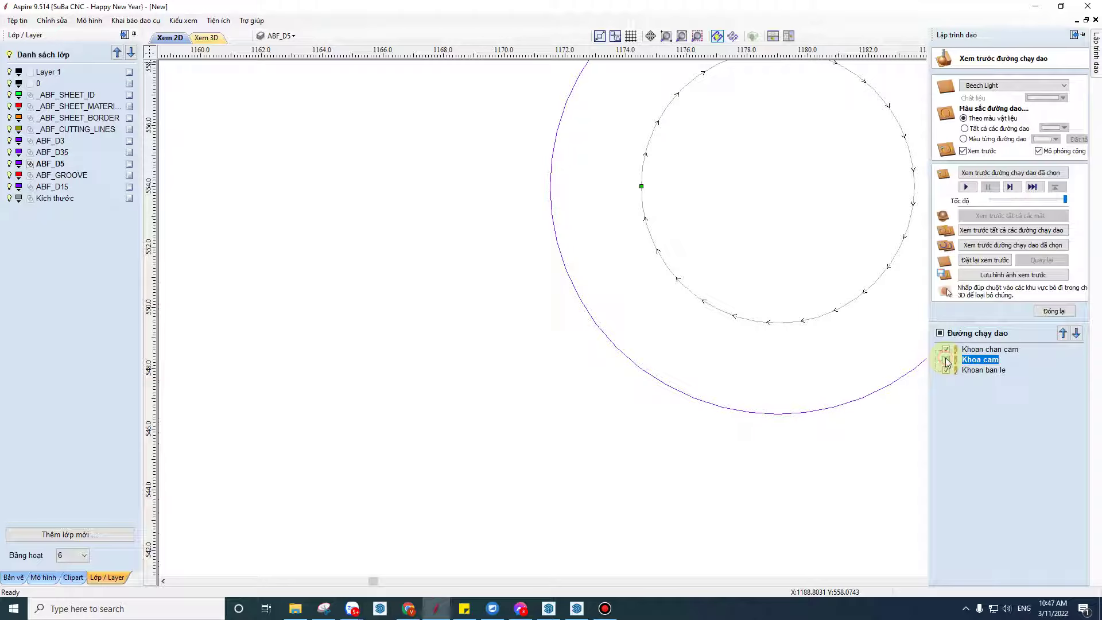
click(946, 359)
click(946, 360)
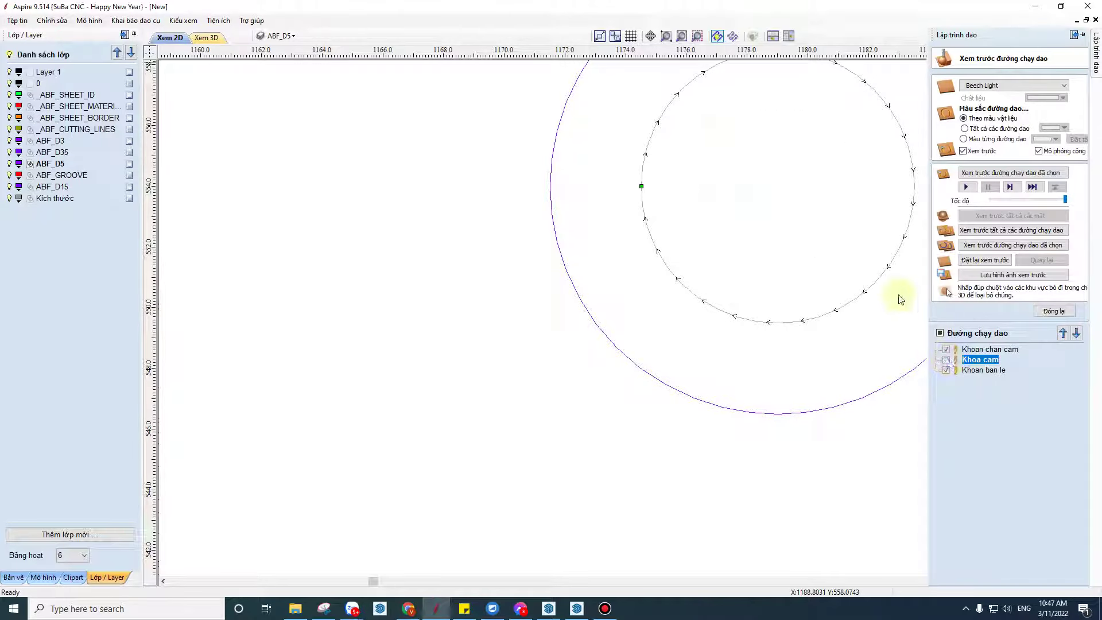
click(879, 281)
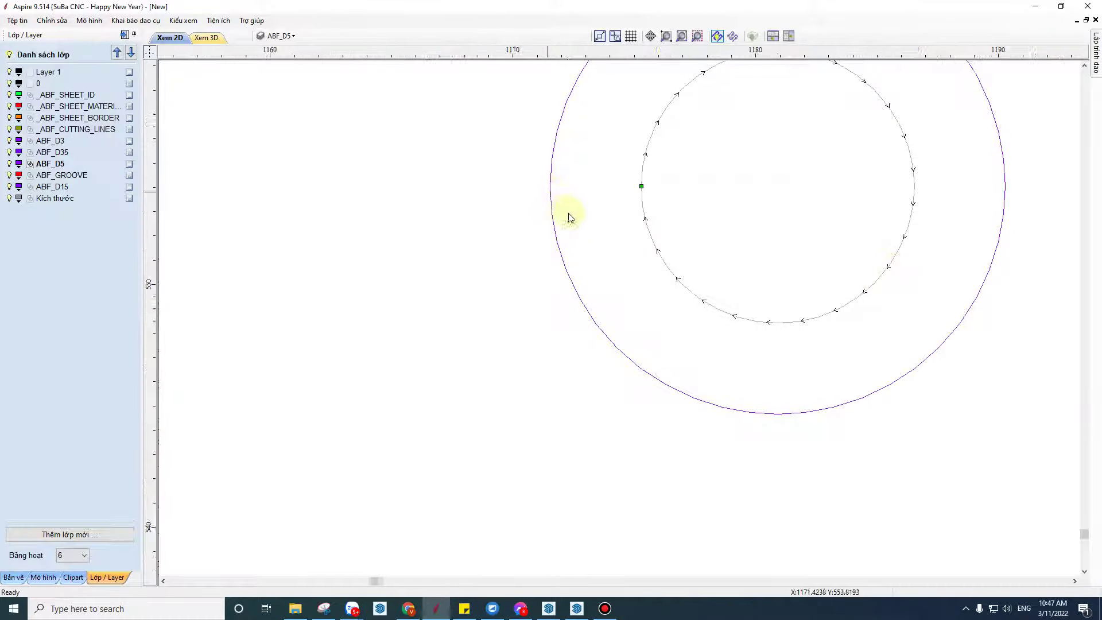
Step: Turn the Khoa cam preview back on and zoom in on the second hinge hole
scroll(580, 226, down, 5)
scroll(592, 232, down, 2)
scroll(593, 232, down, 3)
scroll(591, 230, down, 3)
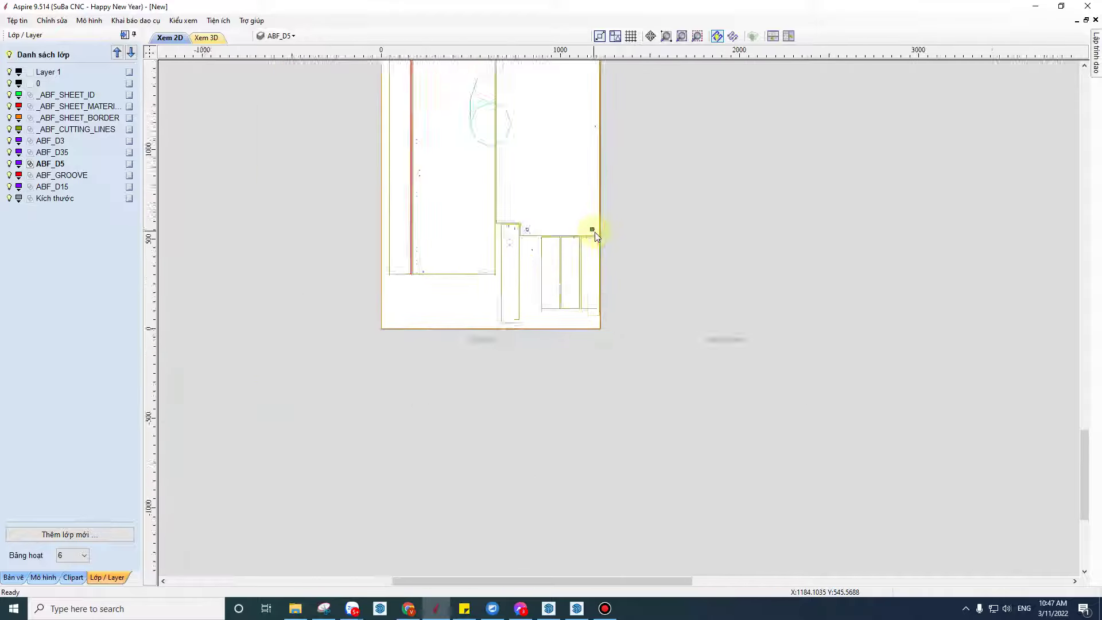
scroll(594, 233, down, 2)
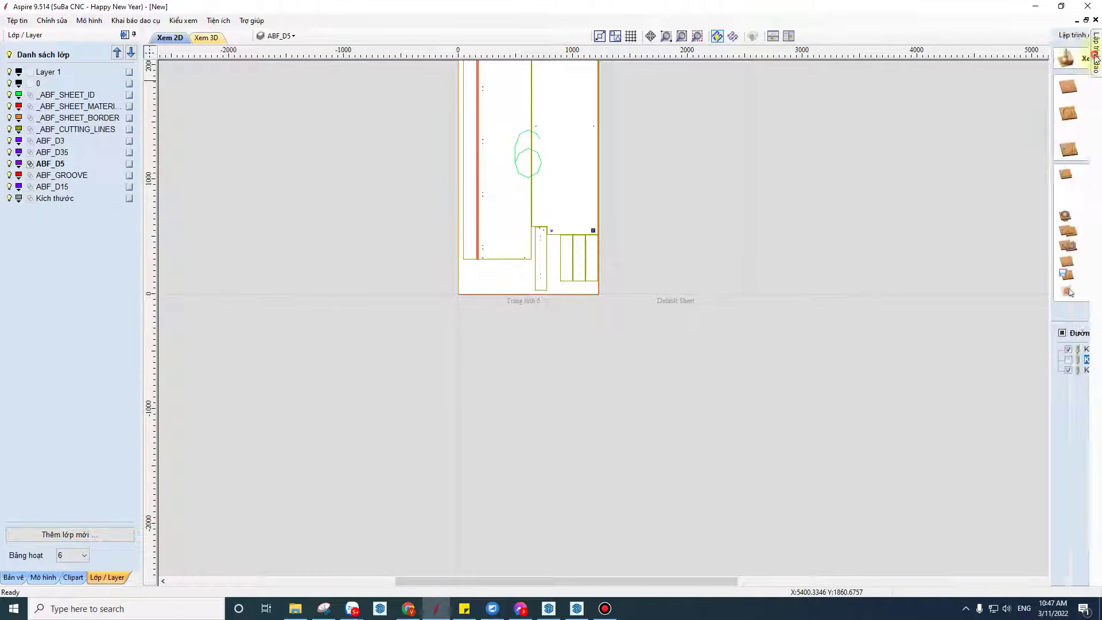
click(947, 360)
scroll(566, 216, up, 2)
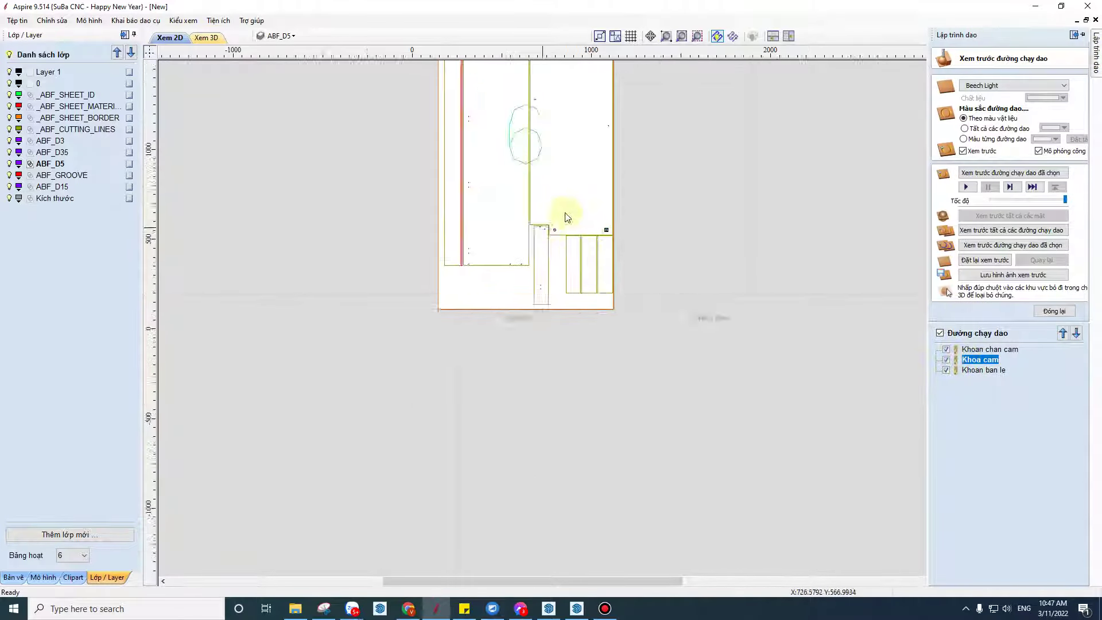
scroll(728, 261, up, 4)
scroll(874, 269, up, 2)
scroll(874, 268, up, 3)
scroll(836, 283, up, 1)
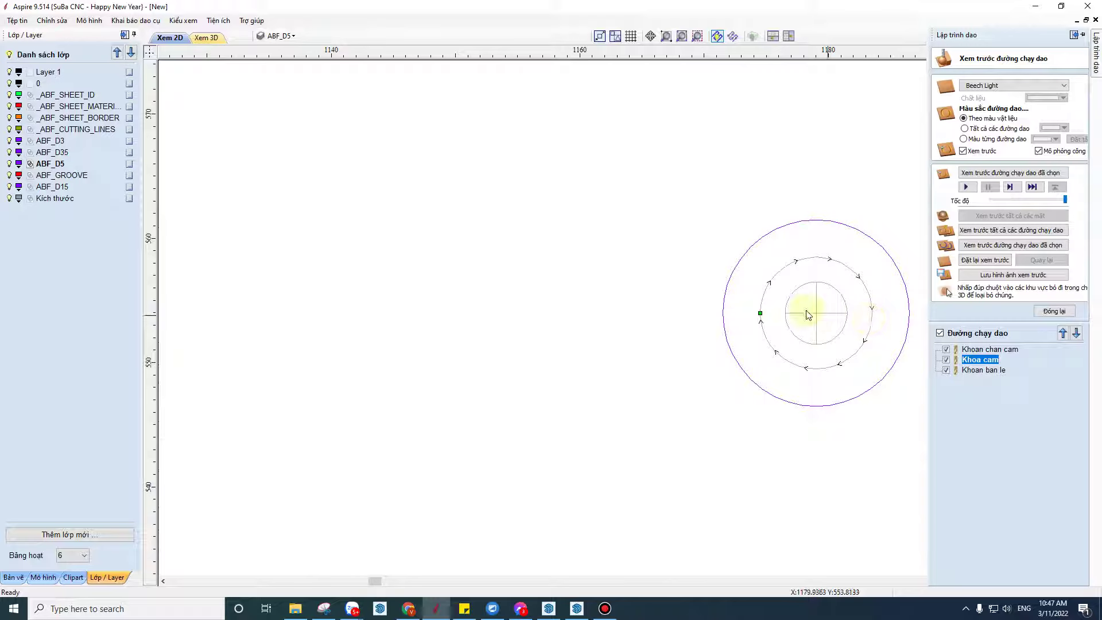
Step: Link Khoan ban le's vector selection to the toolpath, recalculate, and reselect the hole's outer circle
double_click(983, 369)
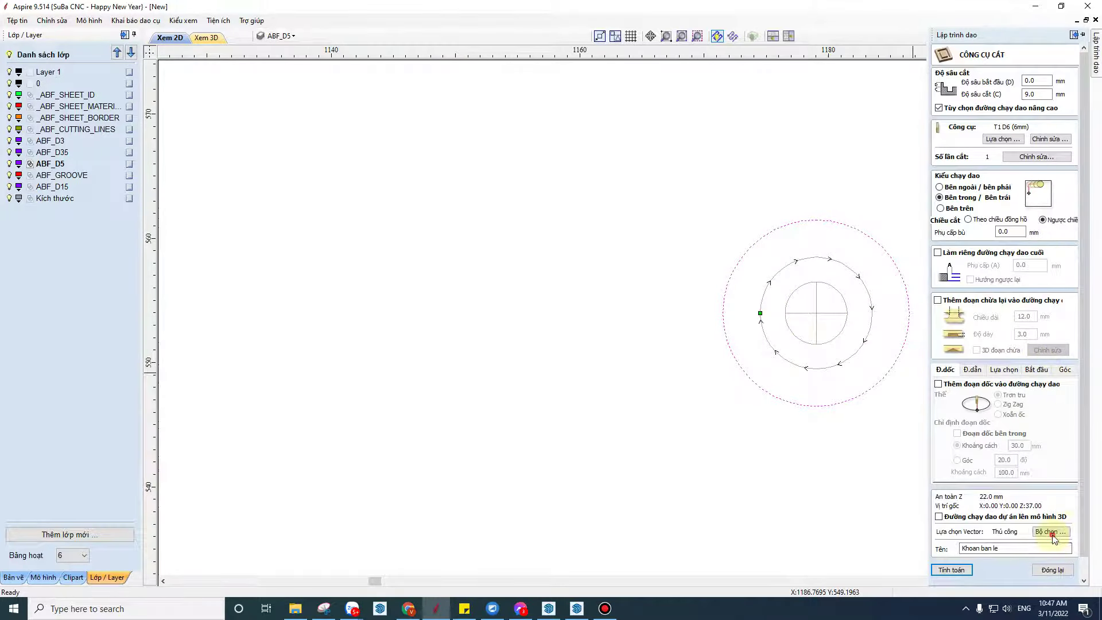
click(1051, 531)
click(300, 332)
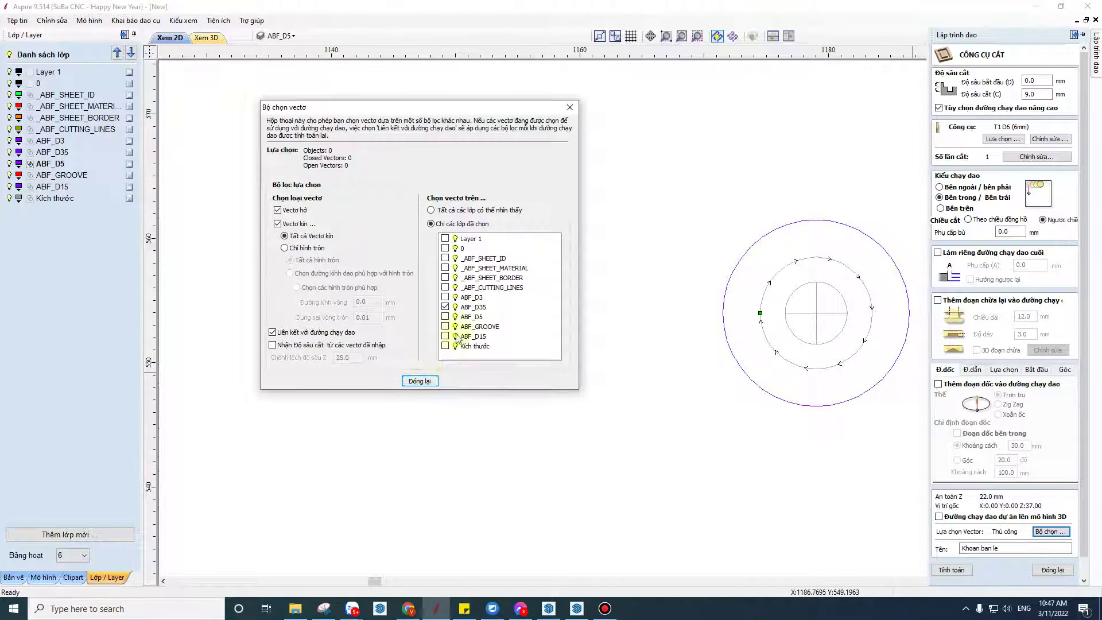
click(427, 381)
click(952, 569)
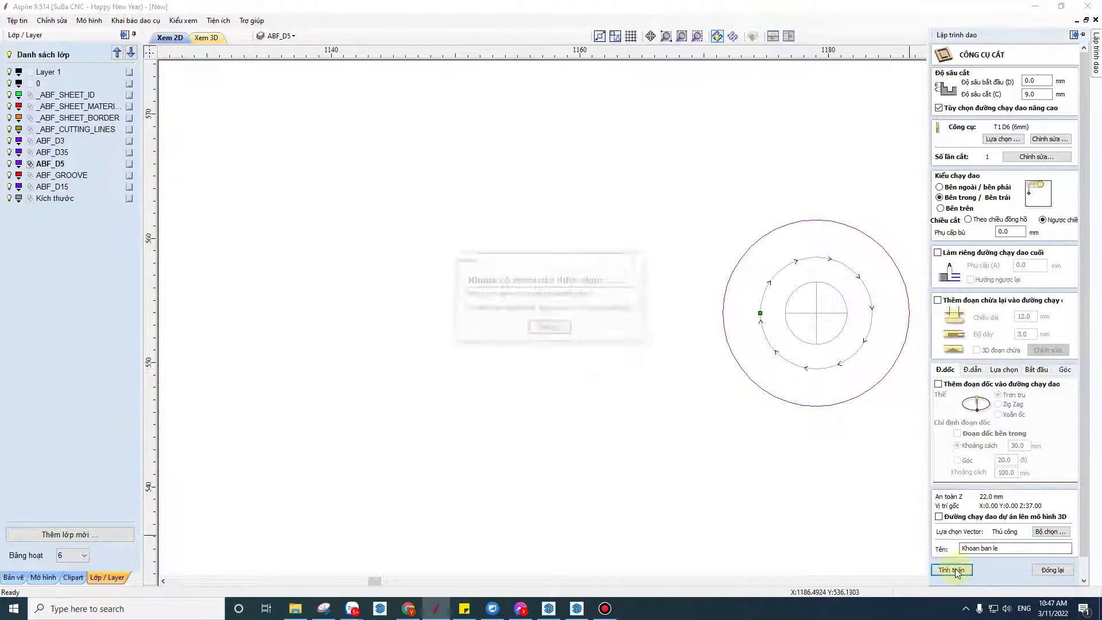
click(552, 329)
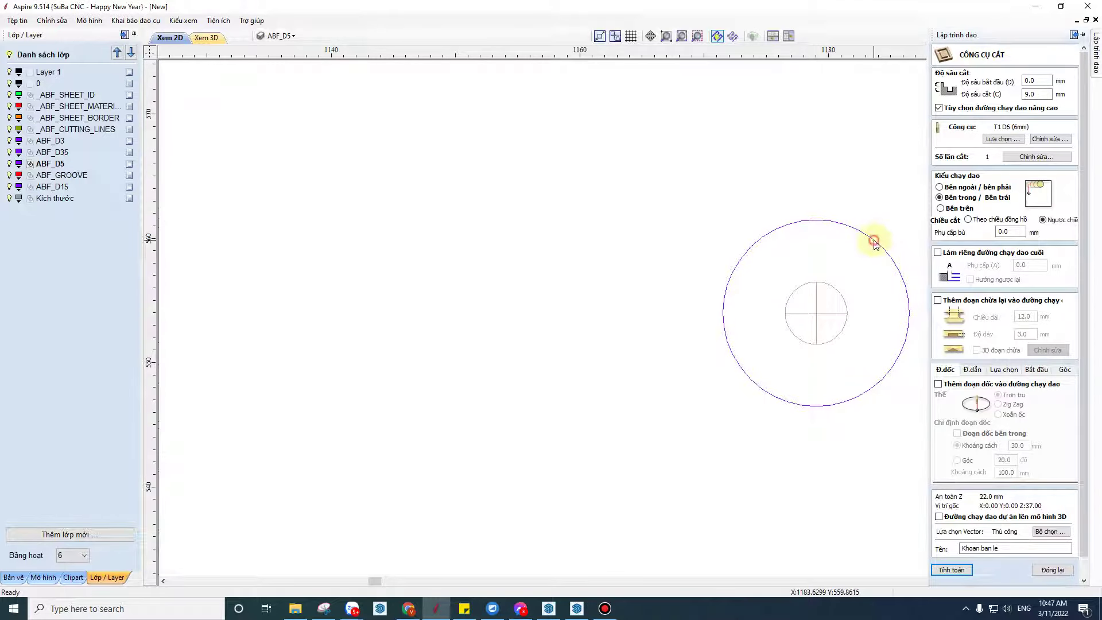
click(873, 239)
click(1050, 532)
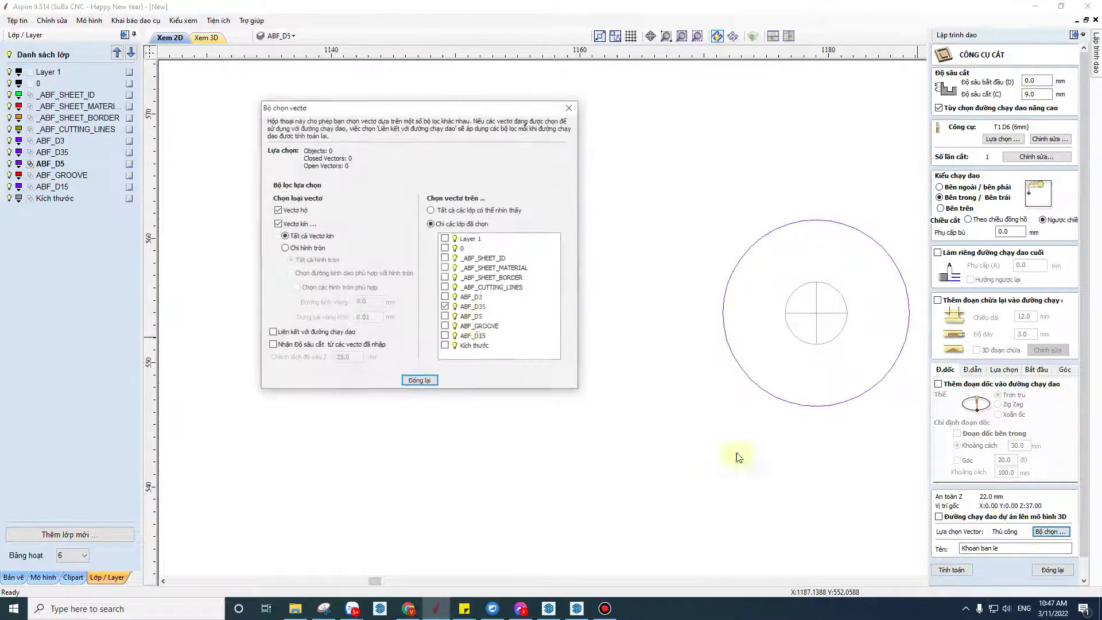
click(424, 382)
scroll(459, 300, down, 3)
Step: Pan and zoom around the lower parts of sheet 6 to locate its hinge holes
scroll(471, 295, down, 3)
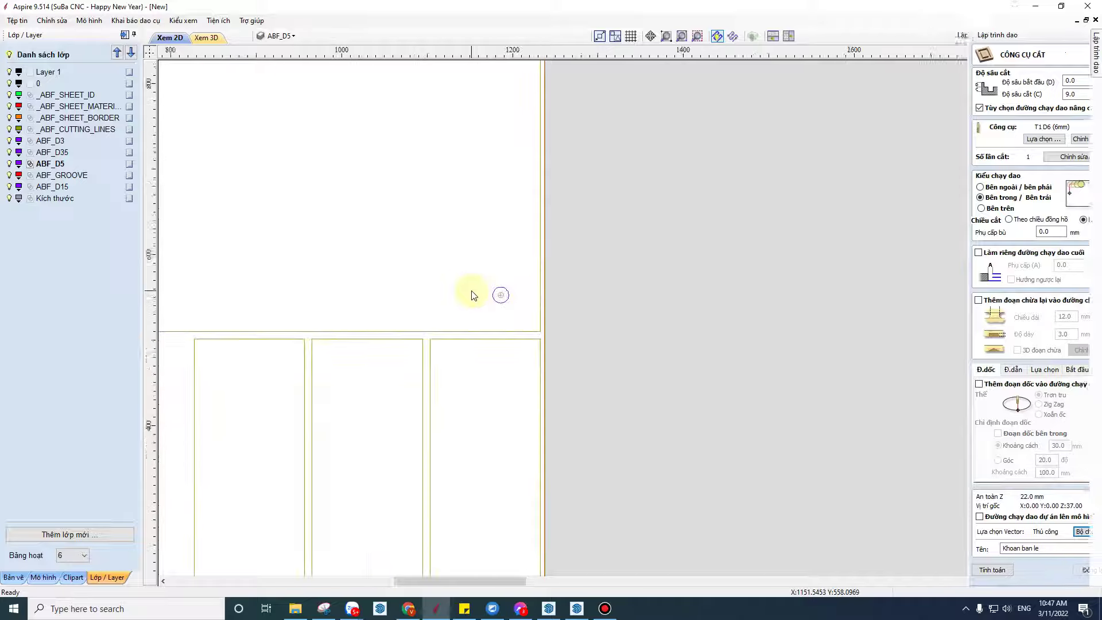
scroll(478, 295, down, 3)
scroll(487, 292, down, 3)
middle_drag(487, 293, 603, 381)
scroll(585, 373, up, 3)
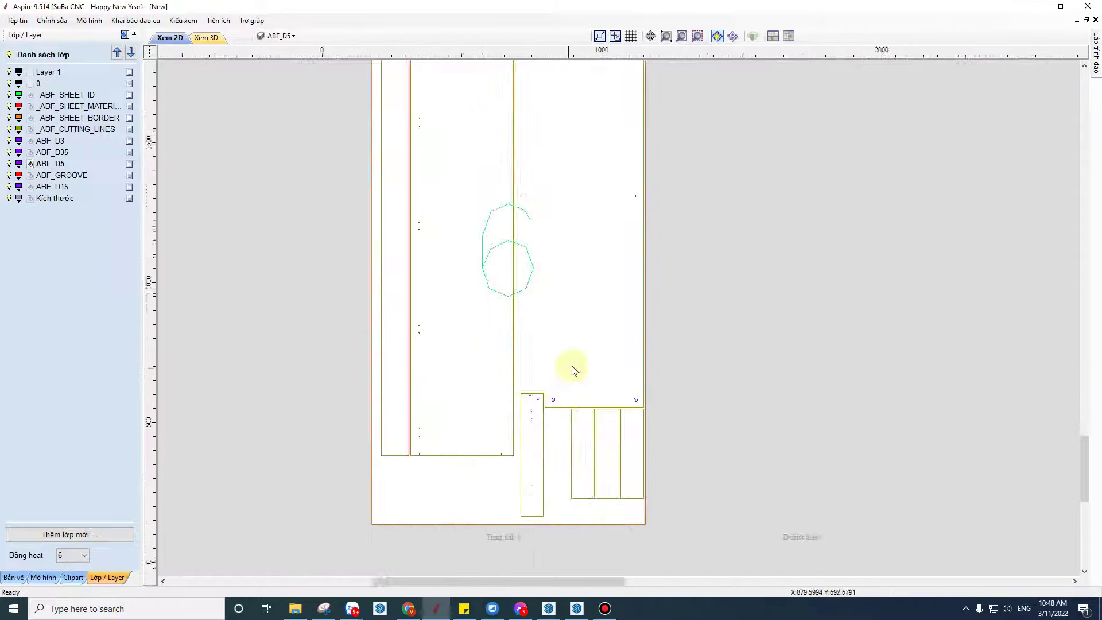
scroll(591, 344, up, 3)
scroll(549, 436, down, 2)
scroll(550, 440, down, 2)
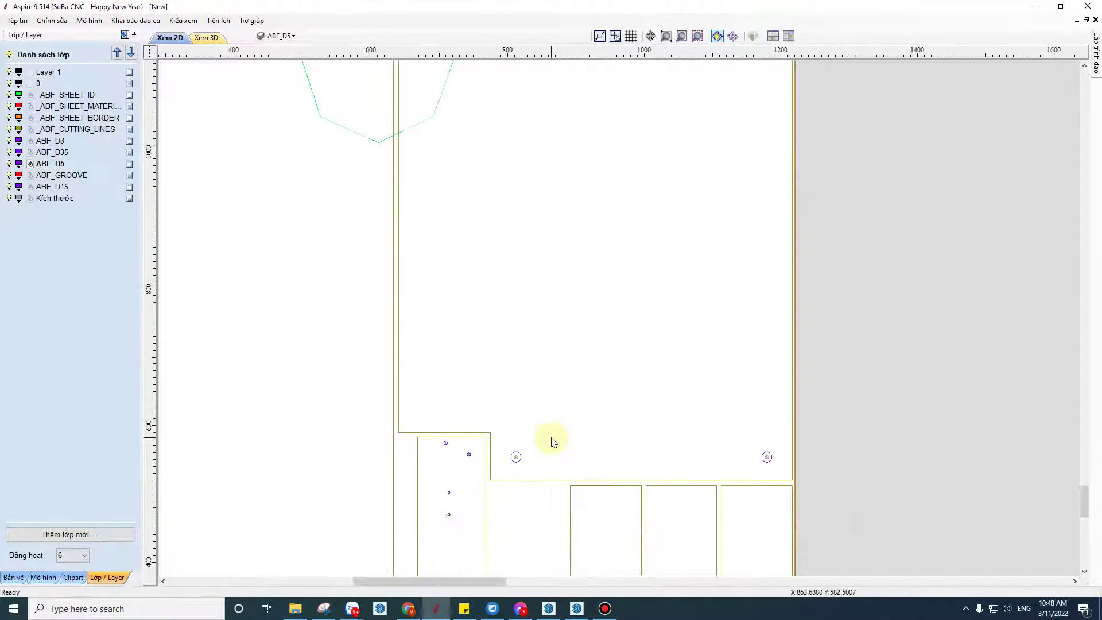
scroll(550, 440, down, 3)
scroll(552, 440, down, 3)
scroll(573, 444, up, 3)
scroll(603, 439, up, 3)
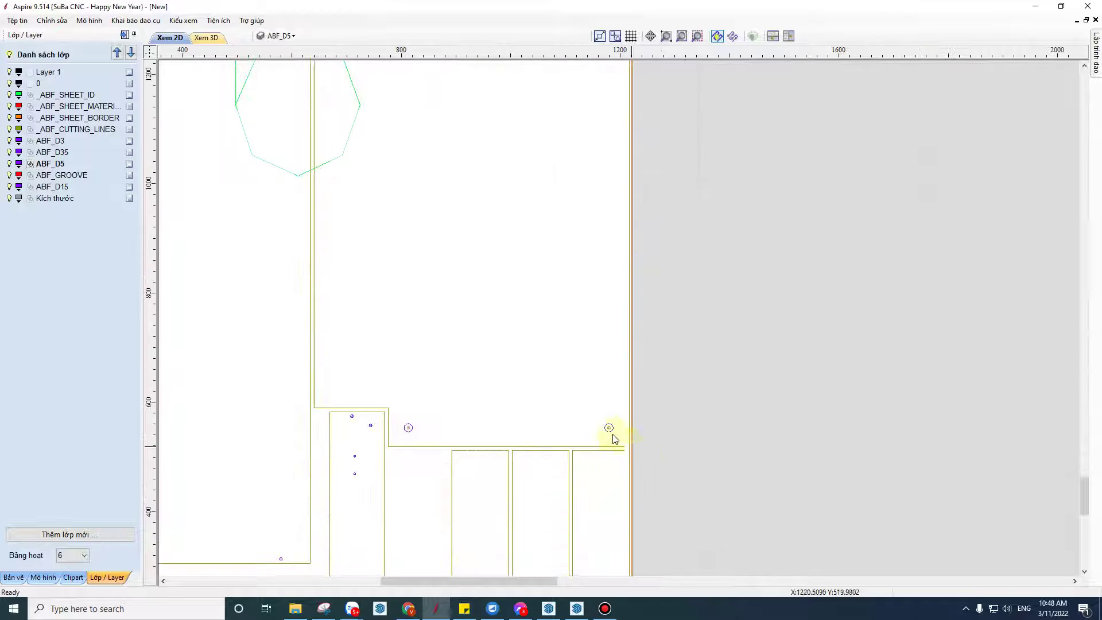
scroll(597, 419, up, 3)
scroll(600, 396, up, 3)
Step: Select a 15 mm hole circle to confirm layer ABF_D15, then zoom out to all sheets
click(607, 365)
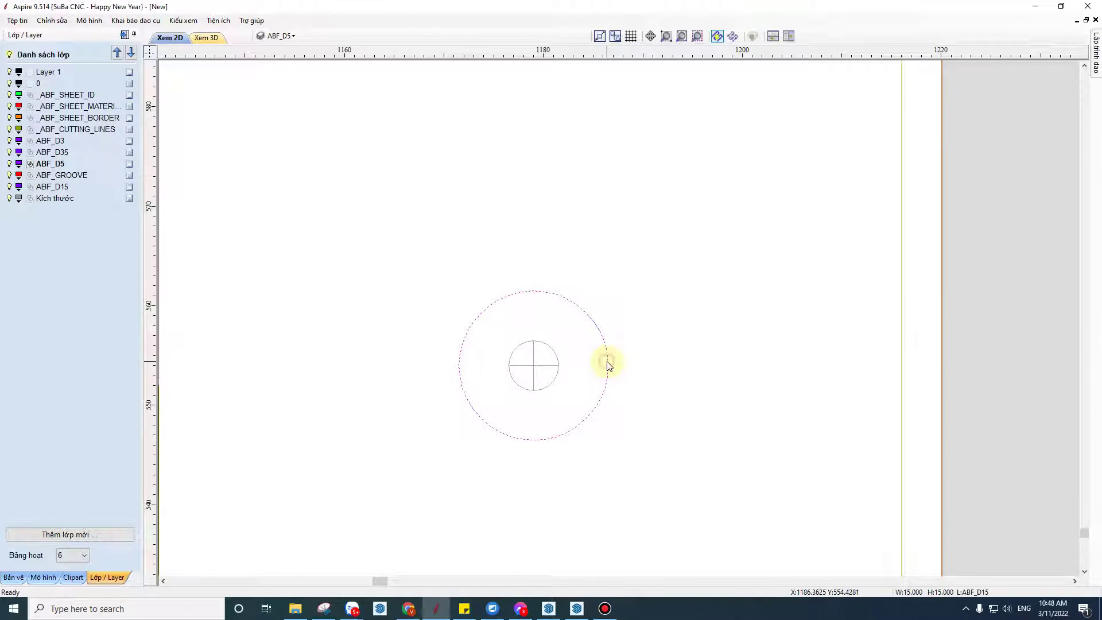
scroll(609, 367, down, 3)
scroll(613, 371, down, 3)
scroll(614, 373, down, 2)
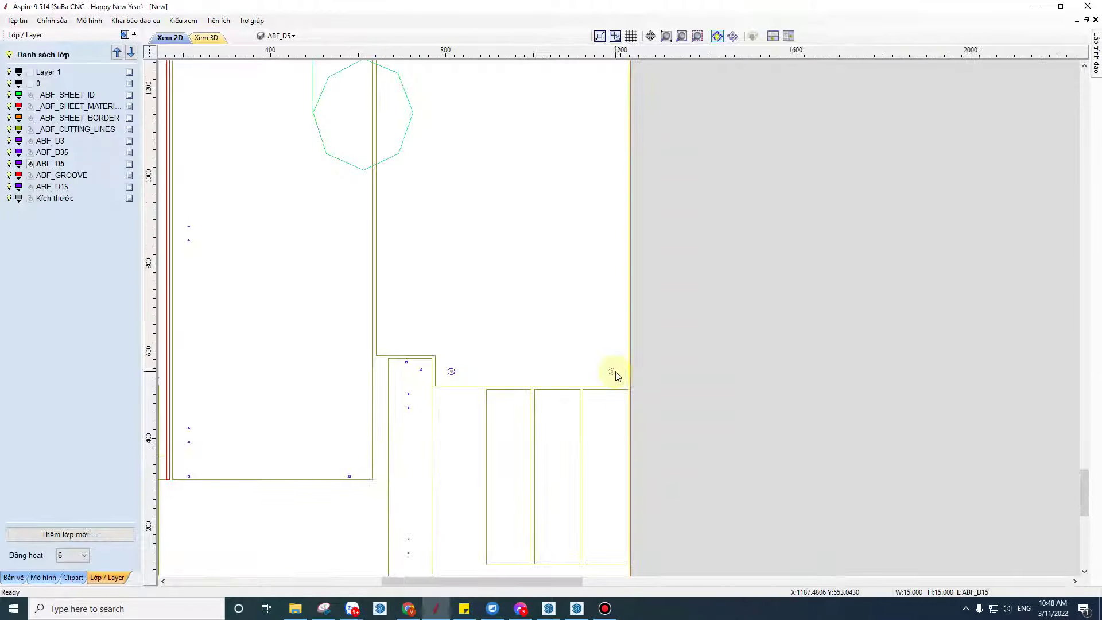
scroll(616, 374, down, 2)
scroll(660, 281, down, 3)
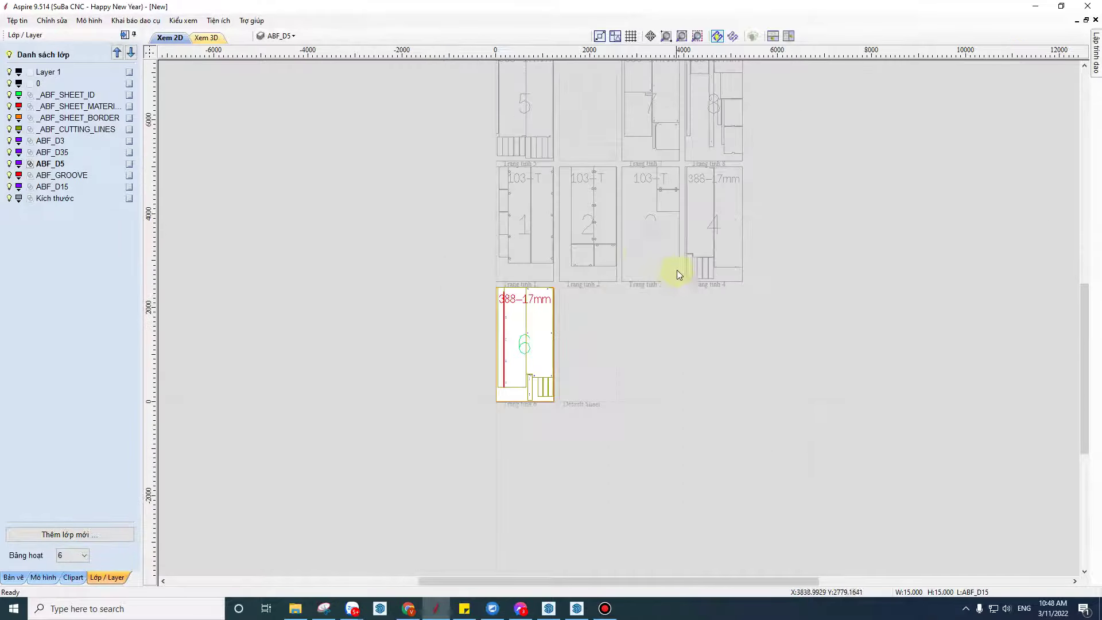
scroll(534, 330, up, 3)
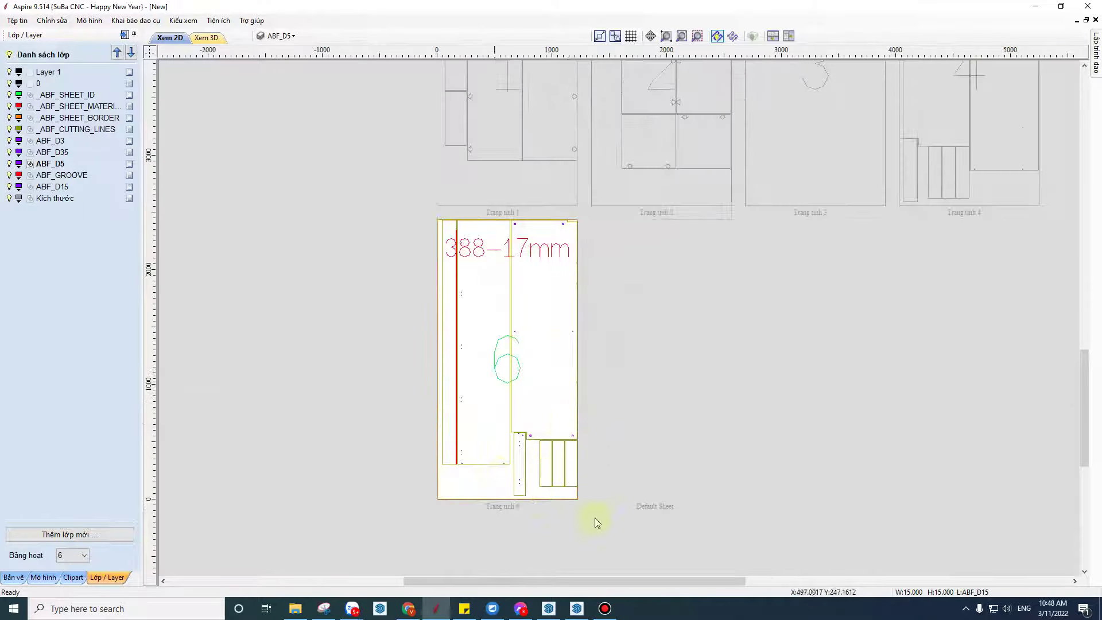
scroll(635, 321, down, 3)
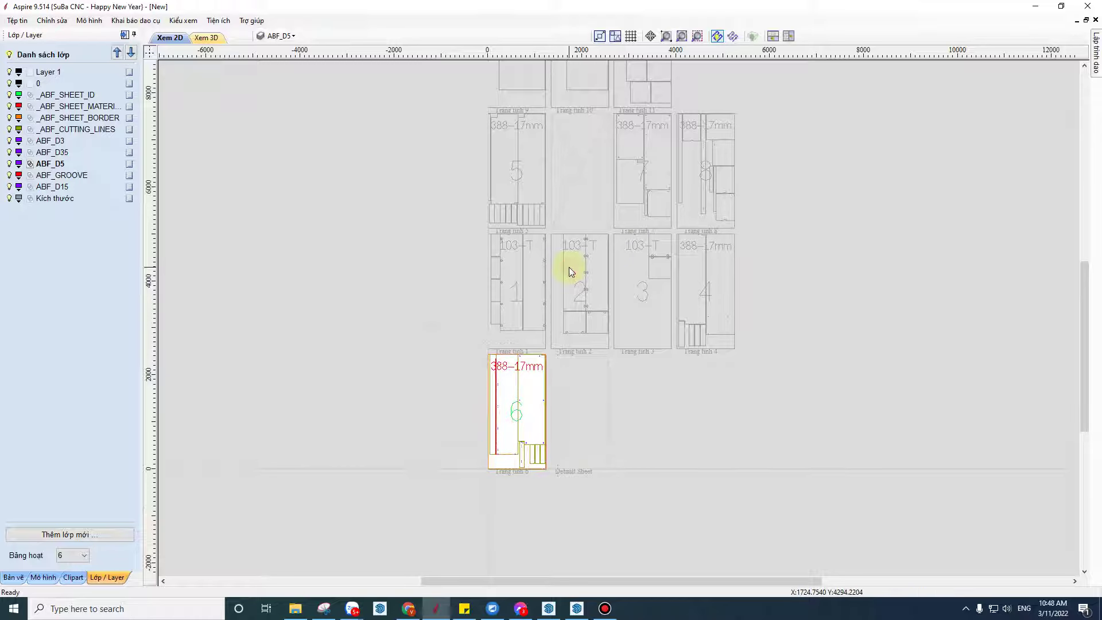
Step: On sheet 2, select an ABF_D35 hinge circle, confirm the layer-based selection, and recalculate Khoan ban le
click(582, 275)
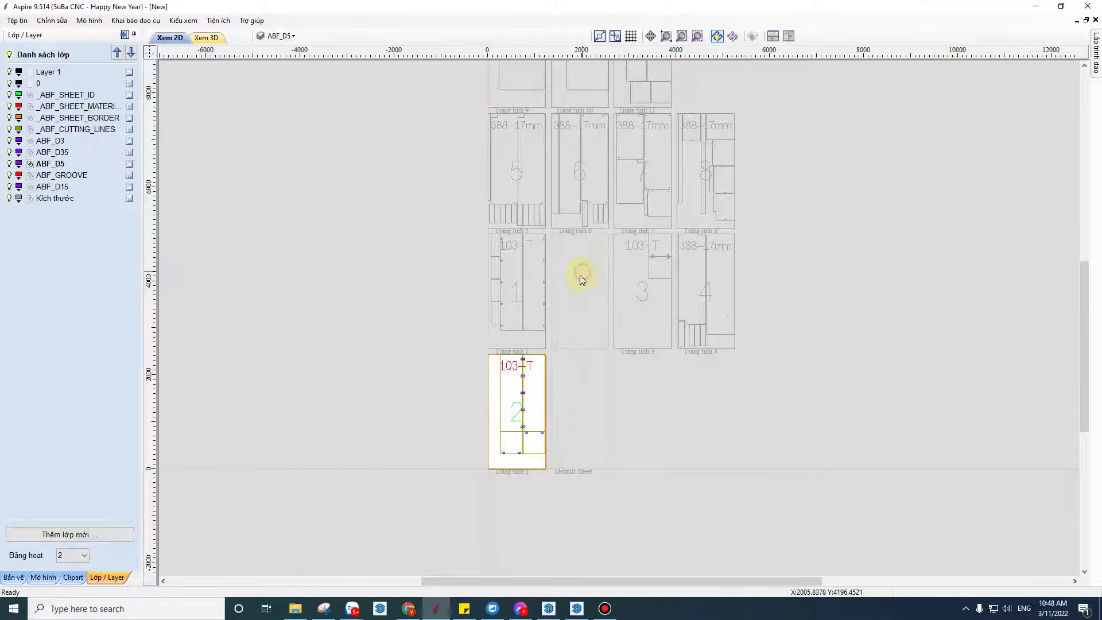
scroll(511, 427, up, 2)
scroll(531, 364, up, 2)
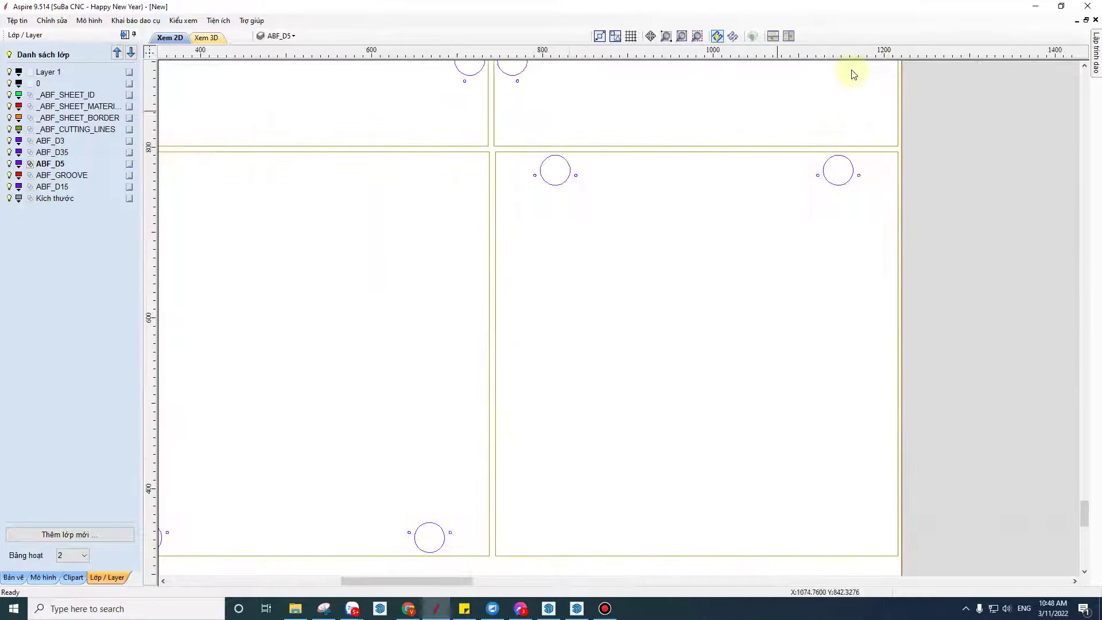
click(567, 163)
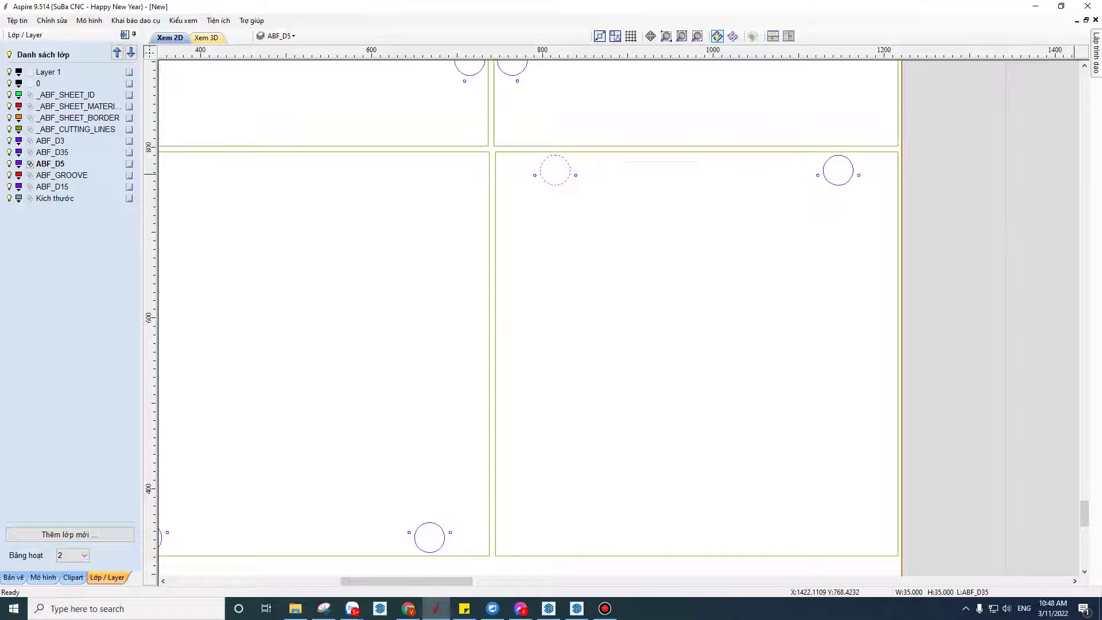
mouse_move(1095, 53)
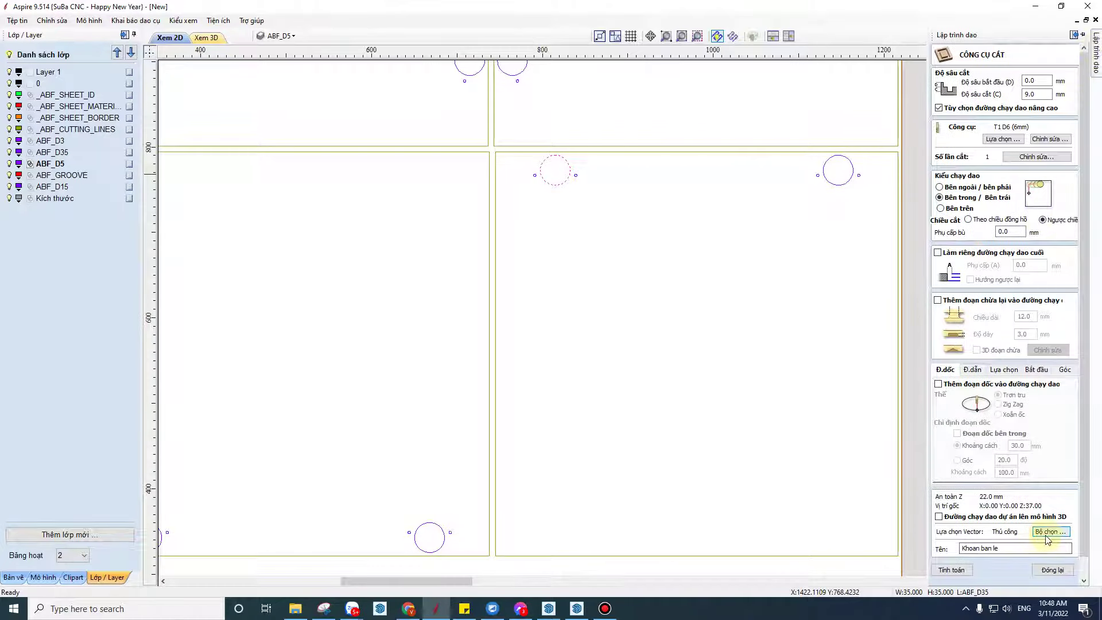
click(1045, 534)
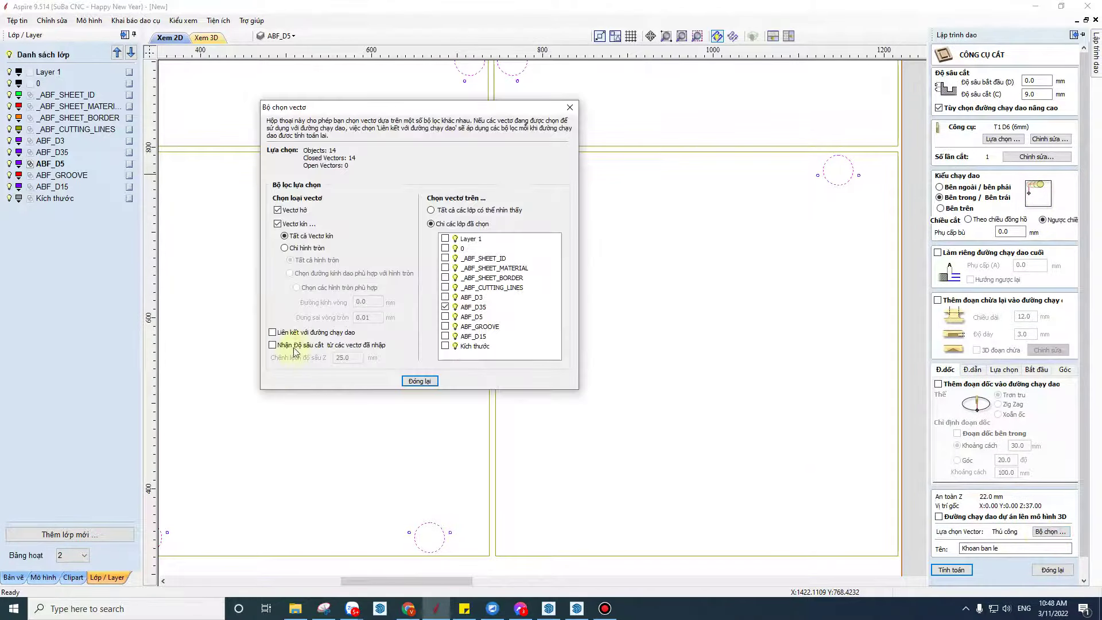
click(419, 381)
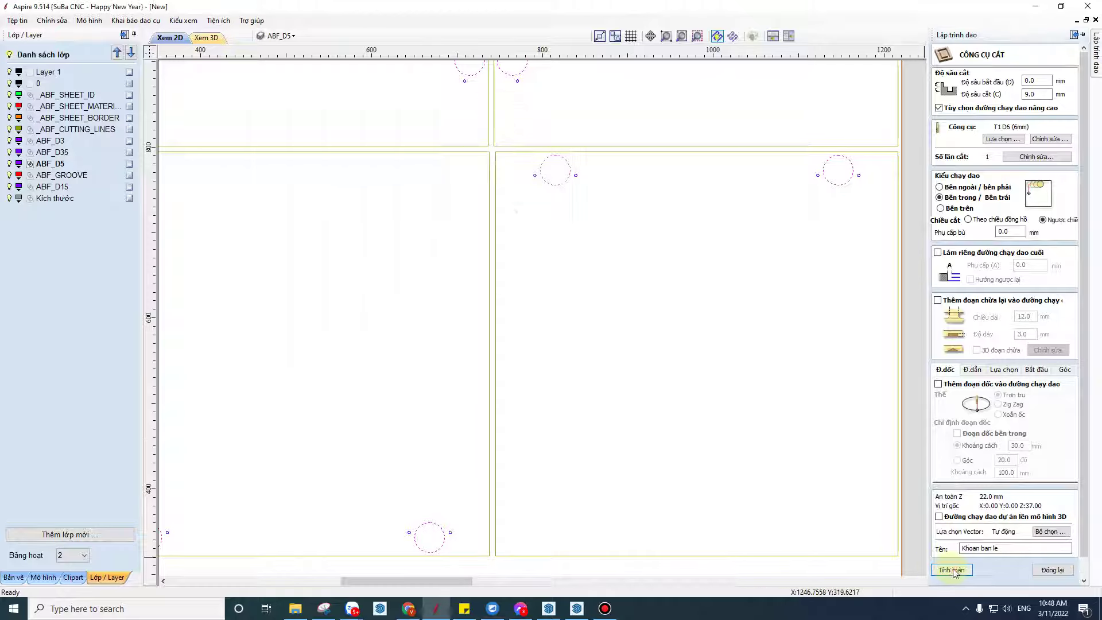
click(953, 570)
scroll(675, 419, up, 3)
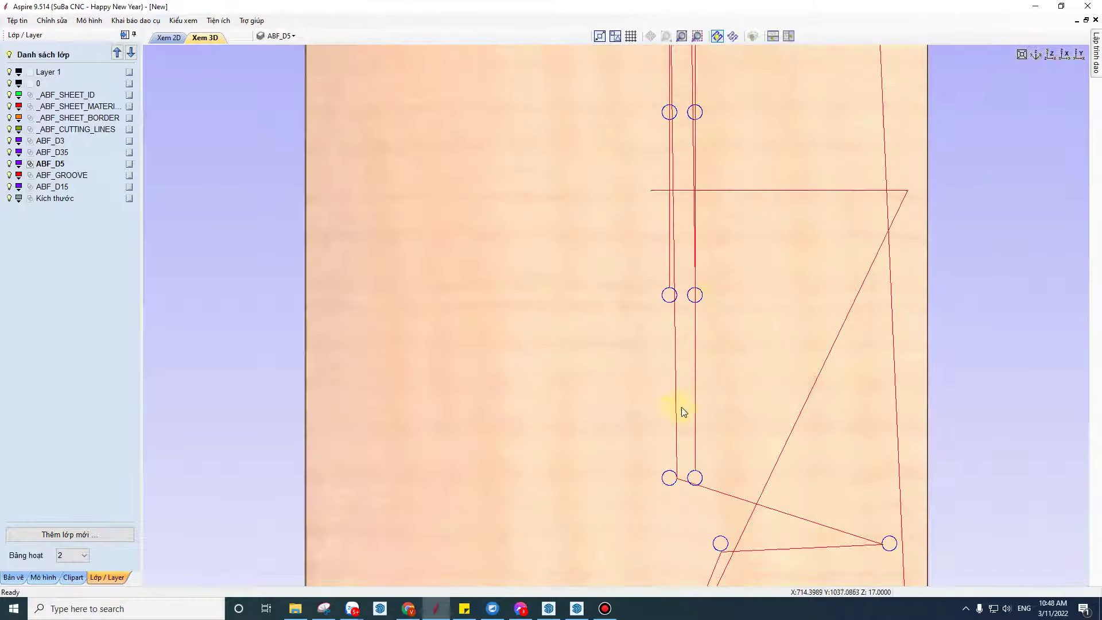
click(172, 35)
Step: Make ABF_GROOVE the active layer
scroll(551, 172, up, 2)
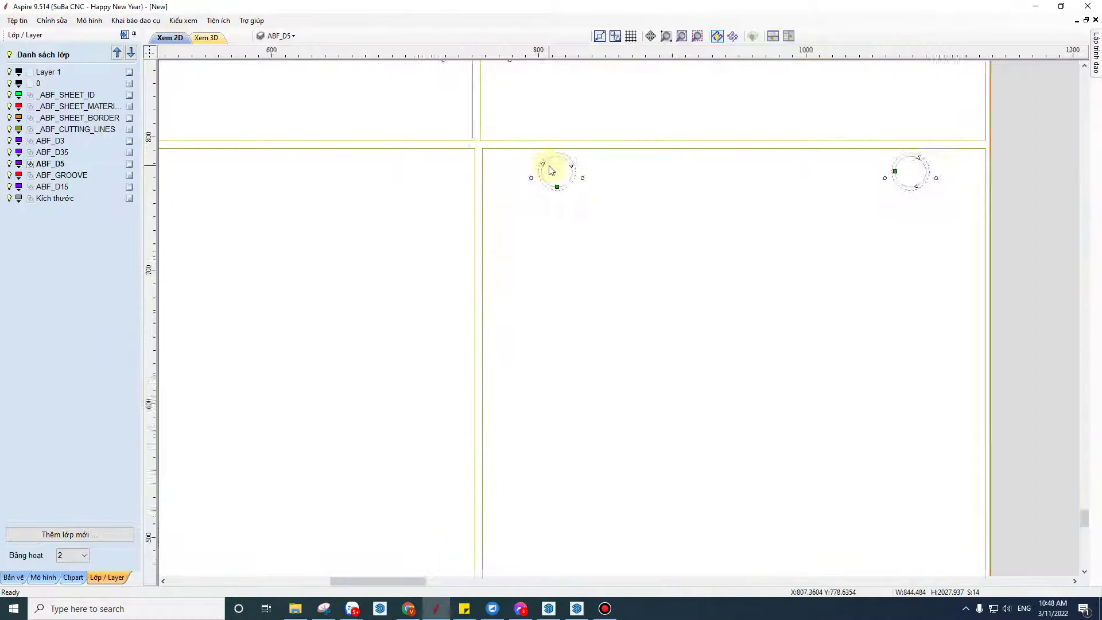
scroll(563, 165, up, 3)
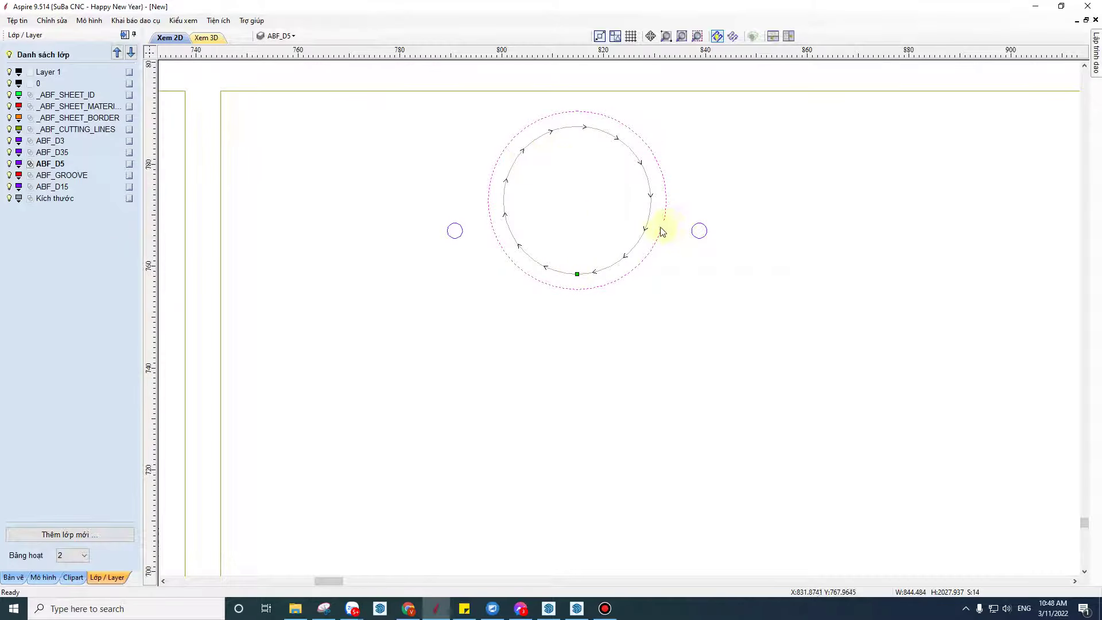
scroll(661, 232, down, 2)
scroll(664, 236, down, 3)
scroll(664, 236, down, 2)
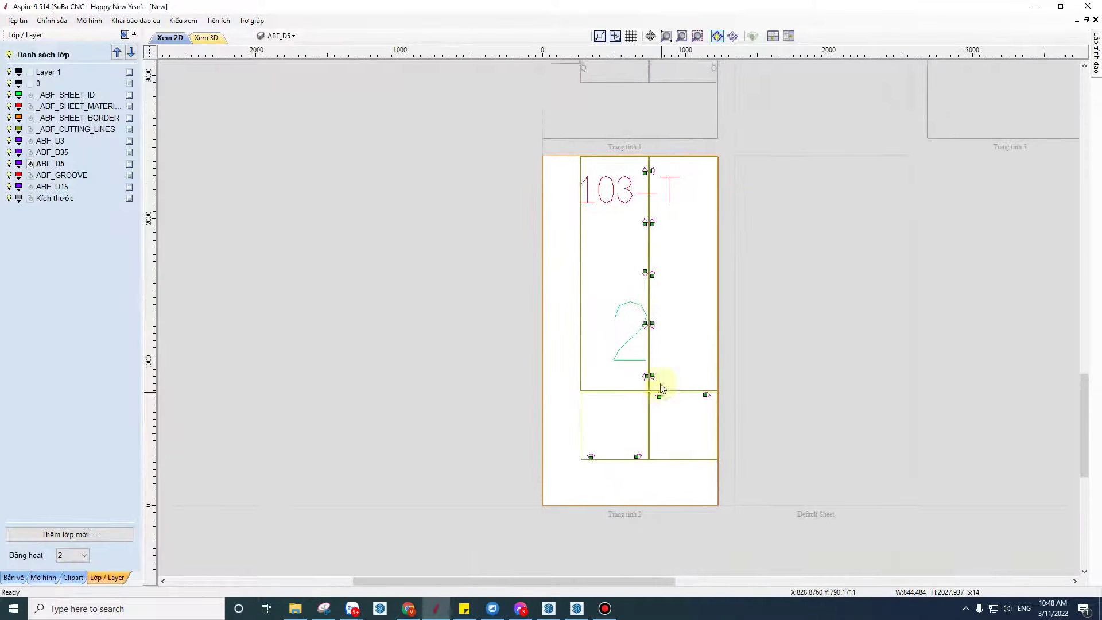
click(77, 181)
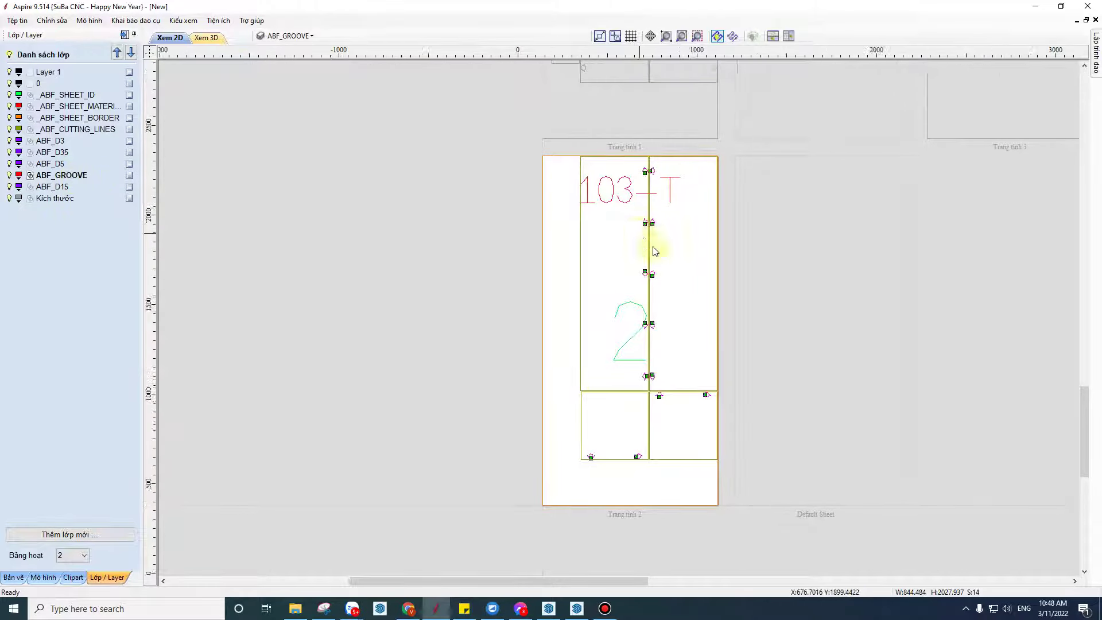
Step: Activate sheet 4, zoom in on its groove line, and bring up the toolpath list
scroll(707, 338, down, 2)
scroll(706, 338, down, 2)
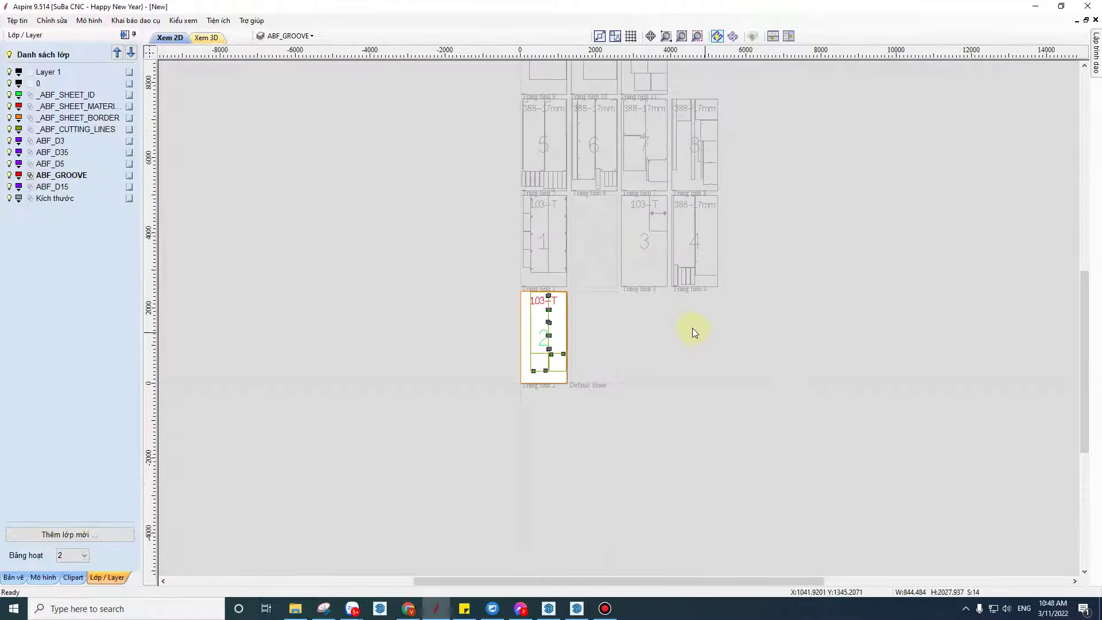
click(701, 234)
scroll(536, 312, up, 1)
scroll(535, 229, up, 3)
scroll(549, 182, up, 2)
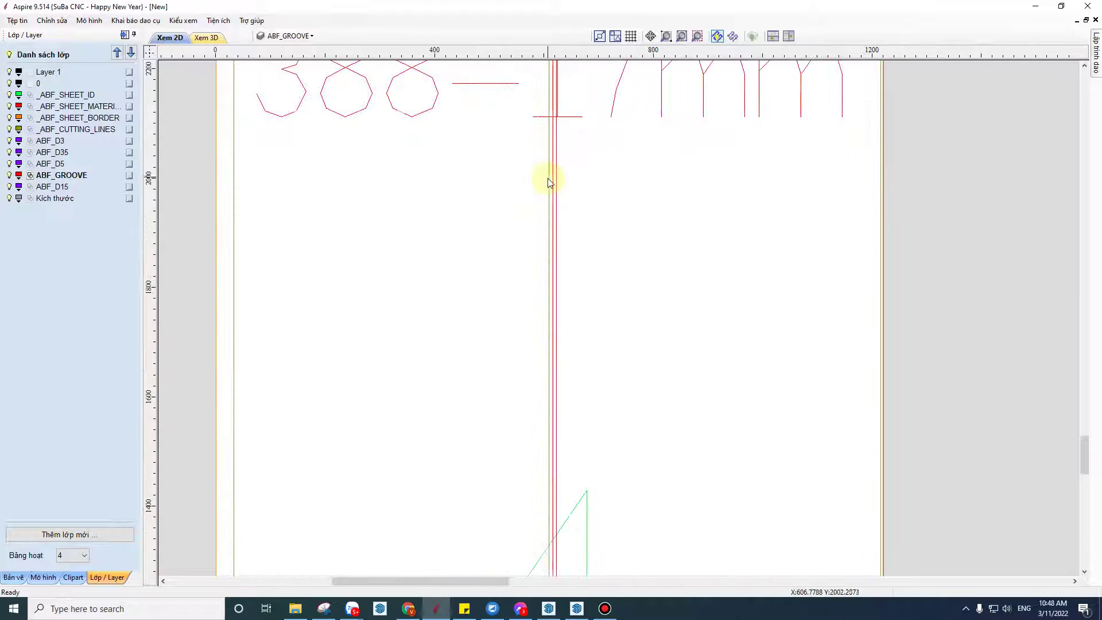
scroll(548, 149, down, 1)
scroll(545, 95, up, 3)
scroll(545, 92, up, 1)
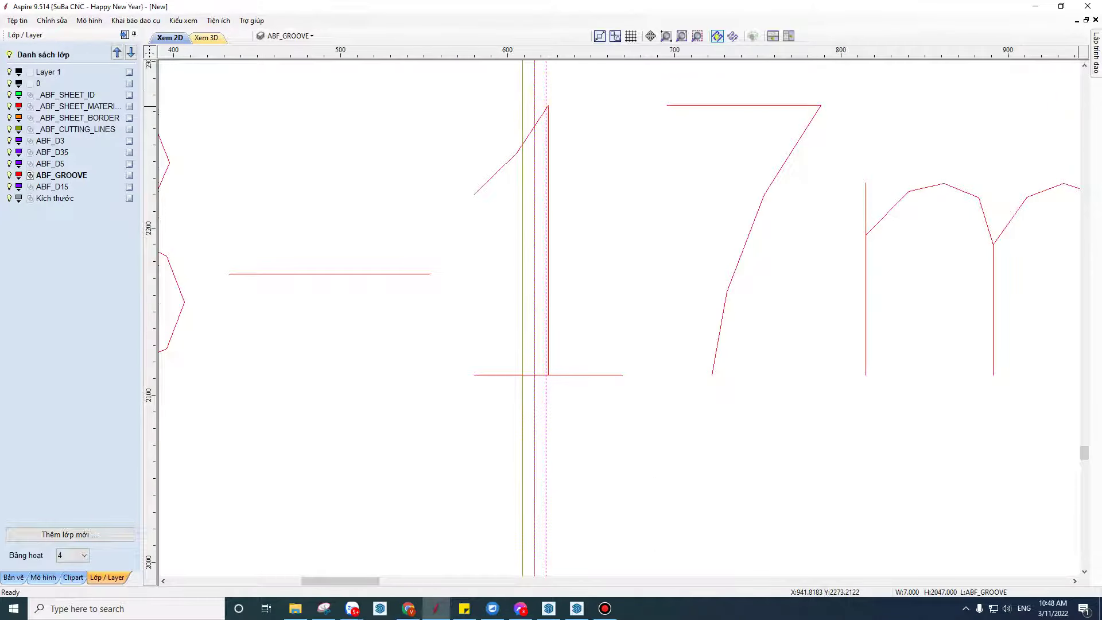
scroll(543, 266, down, 3)
scroll(563, 140, up, 3)
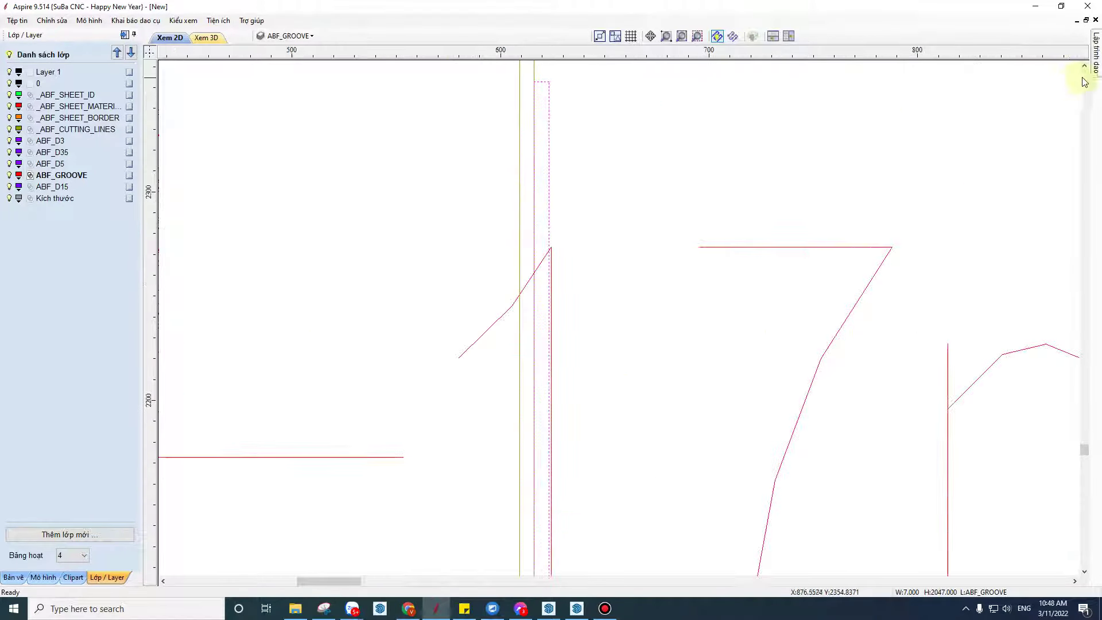
click(1095, 54)
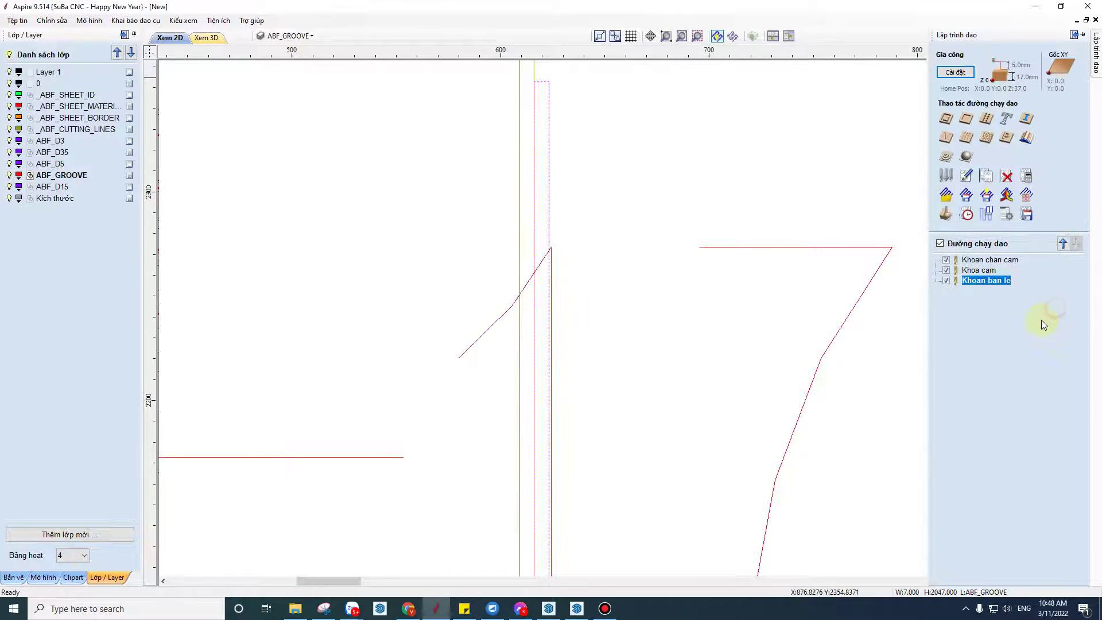
Step: Create a 9 mm-deep pocket toolpath named 'Ranh hau, ranh led' and calculate it
click(967, 121)
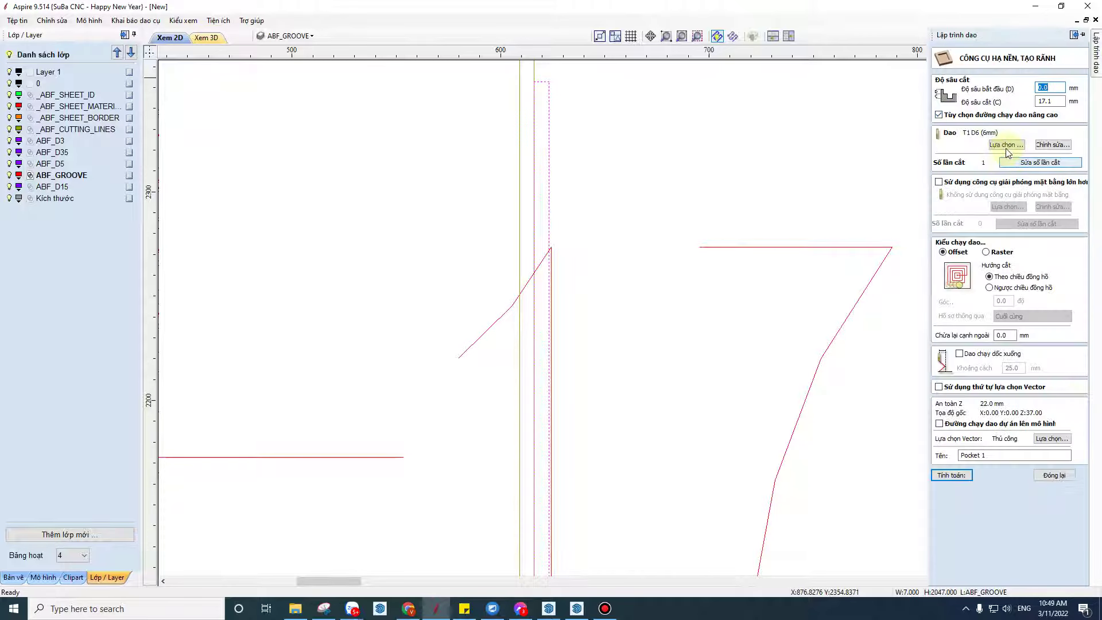
click(1057, 102)
text(9)
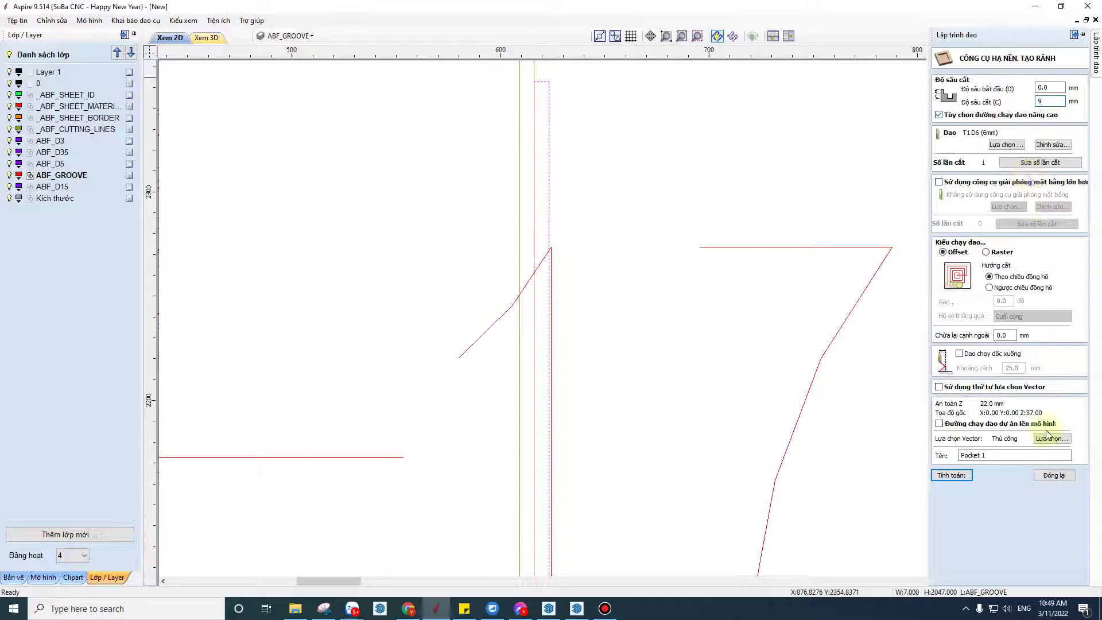
click(1029, 459)
text(Ranh hau, ranh led)
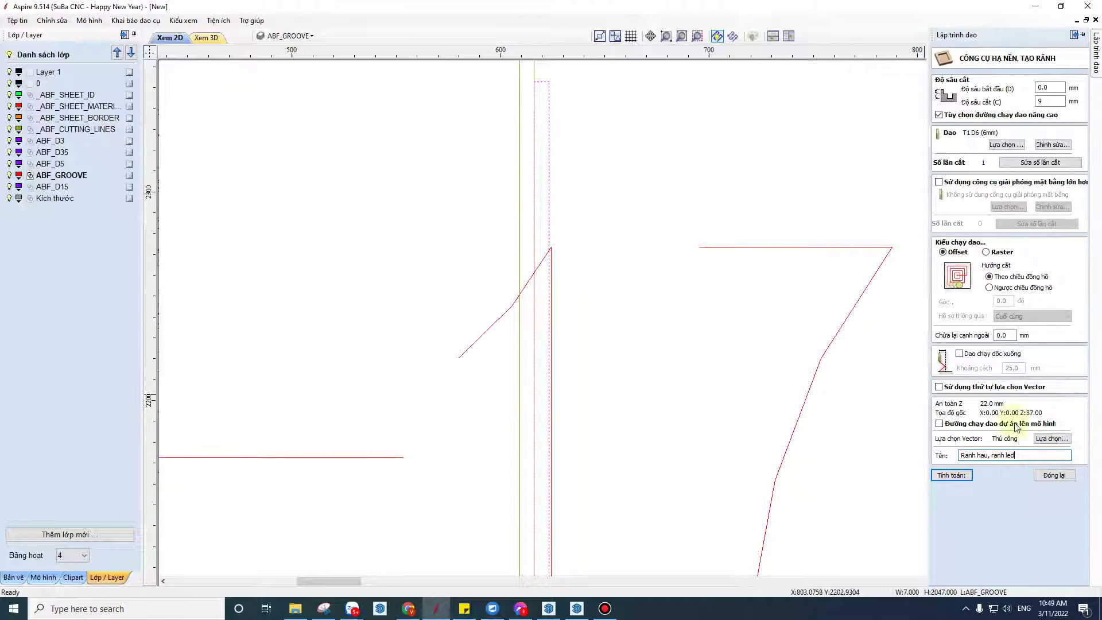
click(971, 478)
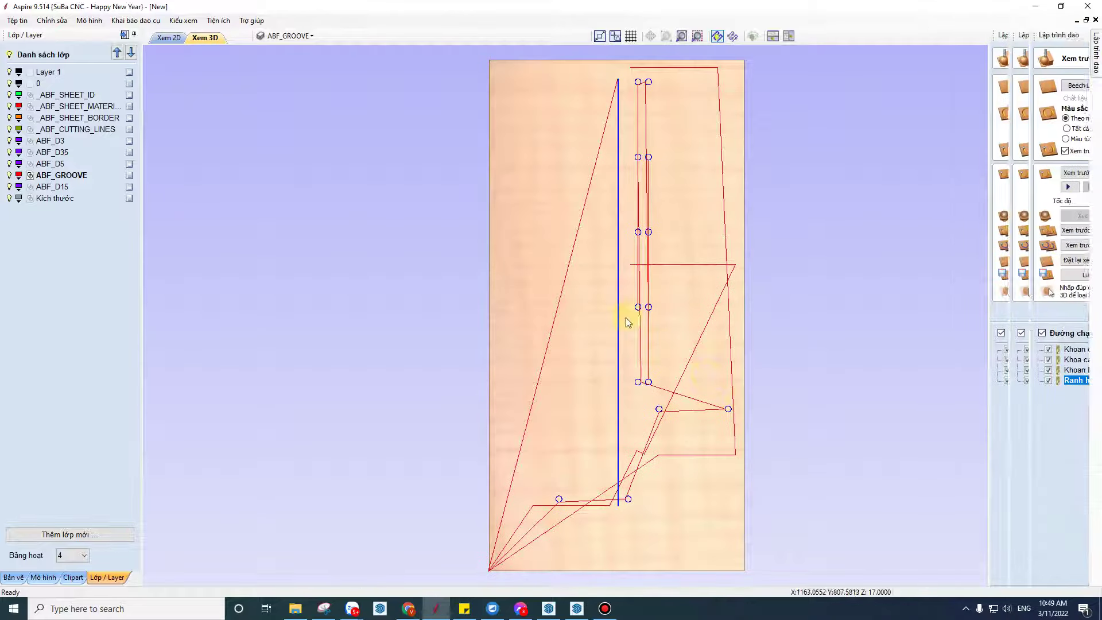
Step: Return to the 2D sheet view and close the toolpath preview
click(169, 38)
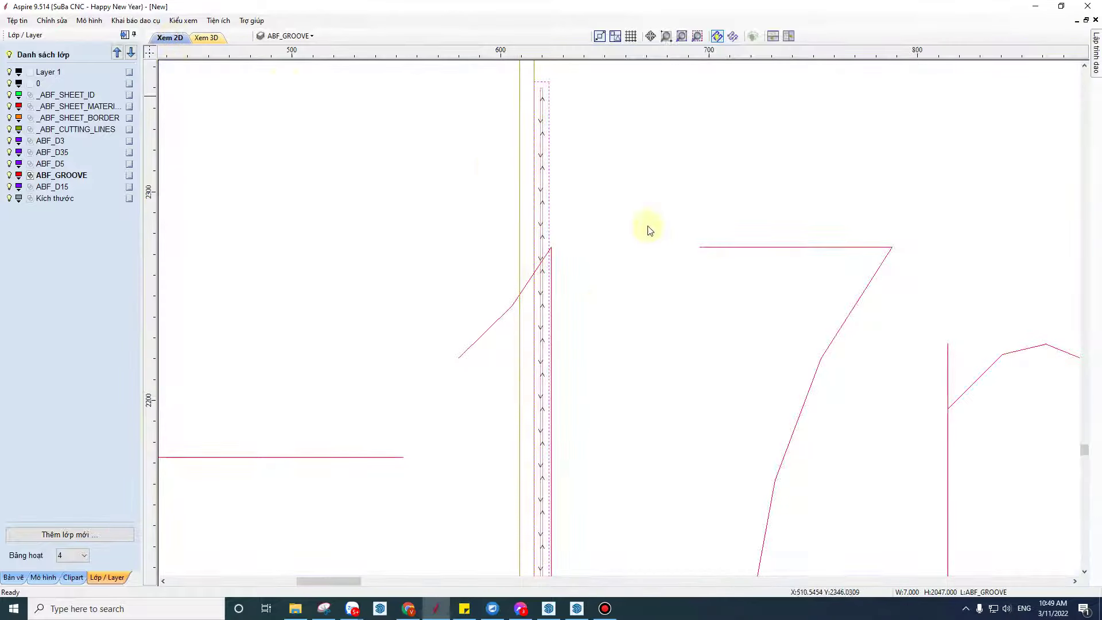
scroll(582, 306, down, 3)
scroll(582, 306, down, 3)
scroll(595, 230, up, 3)
scroll(600, 204, up, 2)
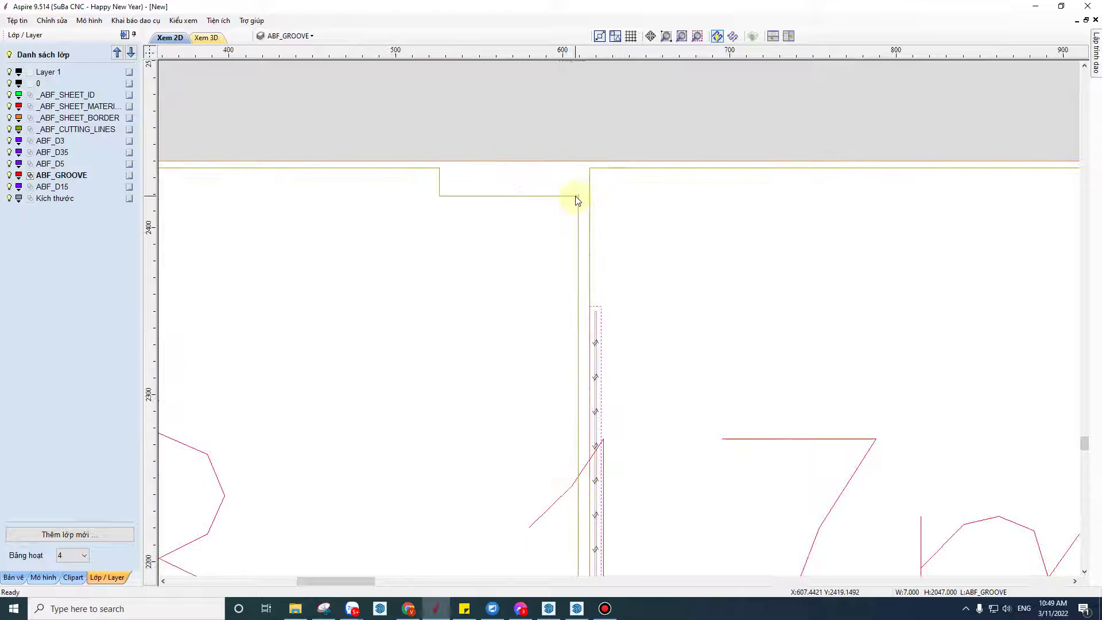
click(1096, 57)
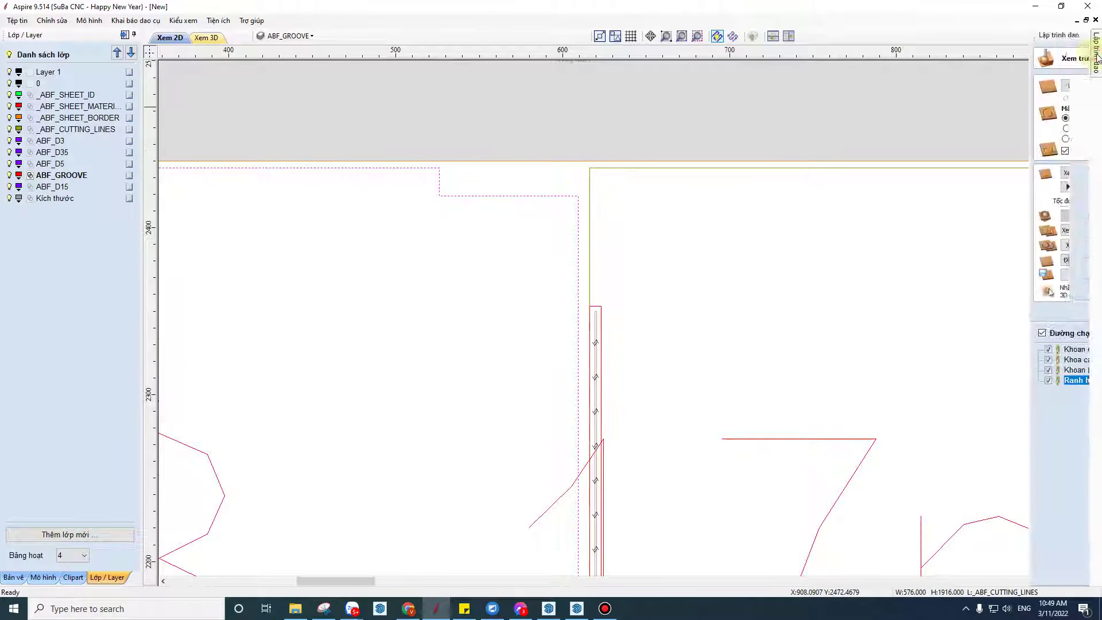
click(1068, 312)
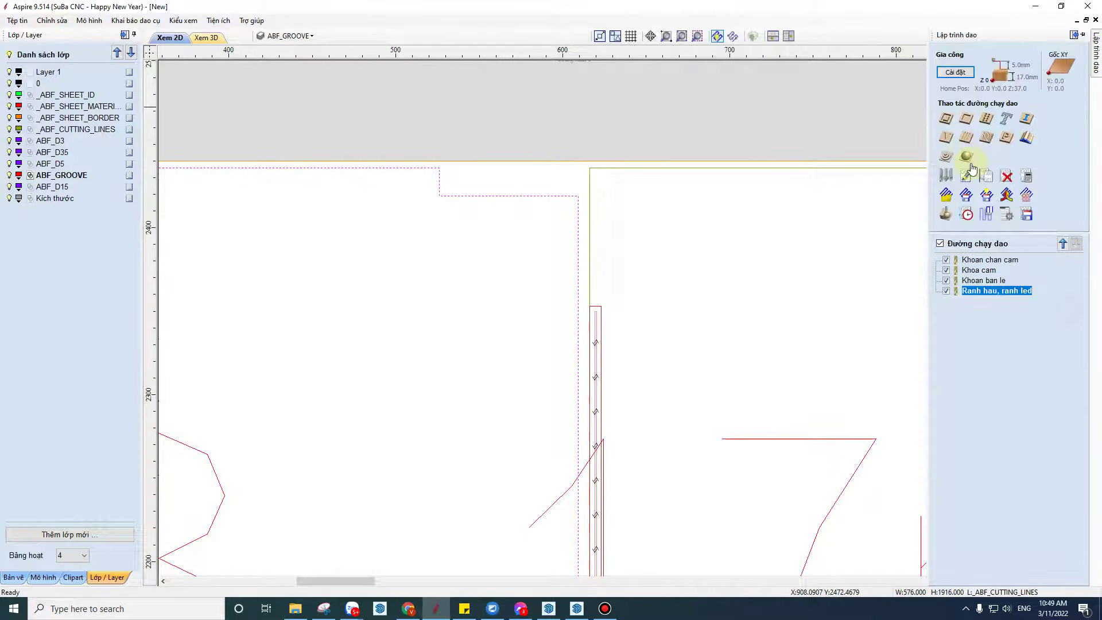
Step: Start a profile toolpath with 17.1 mm cut depth, named Cat dut
click(947, 119)
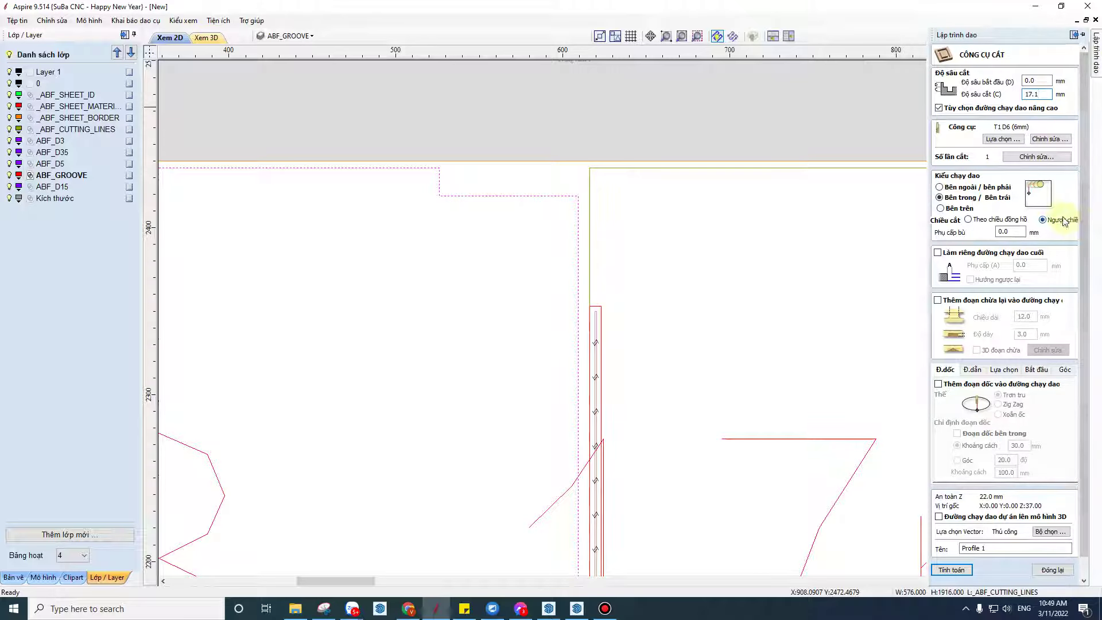
scroll(1065, 216, down, 1)
scroll(1038, 136, up, 1)
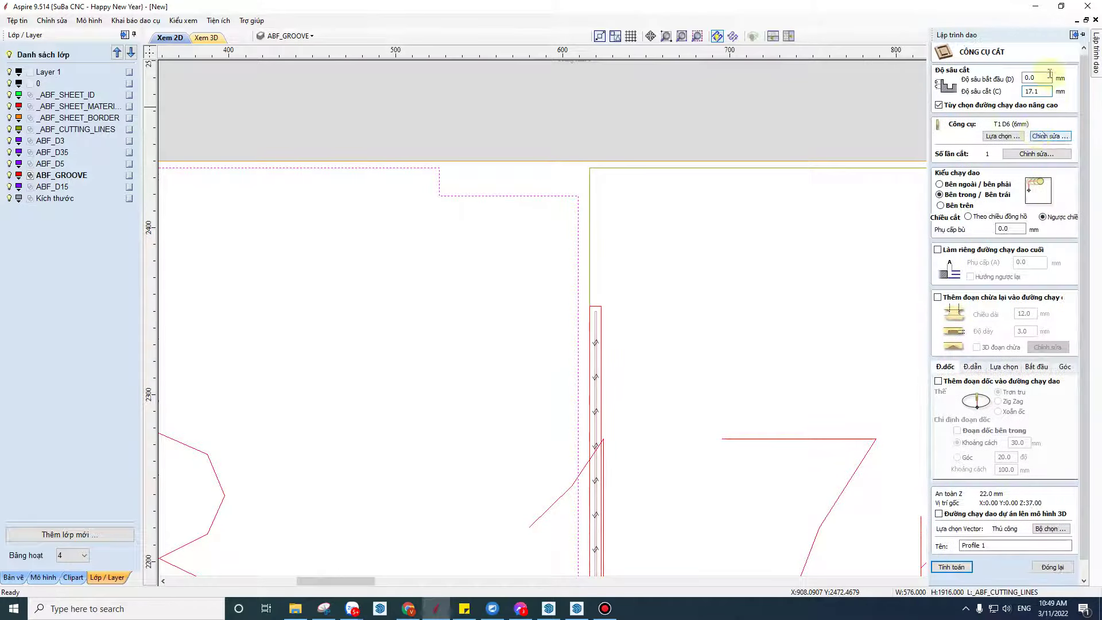
double_click(1031, 92)
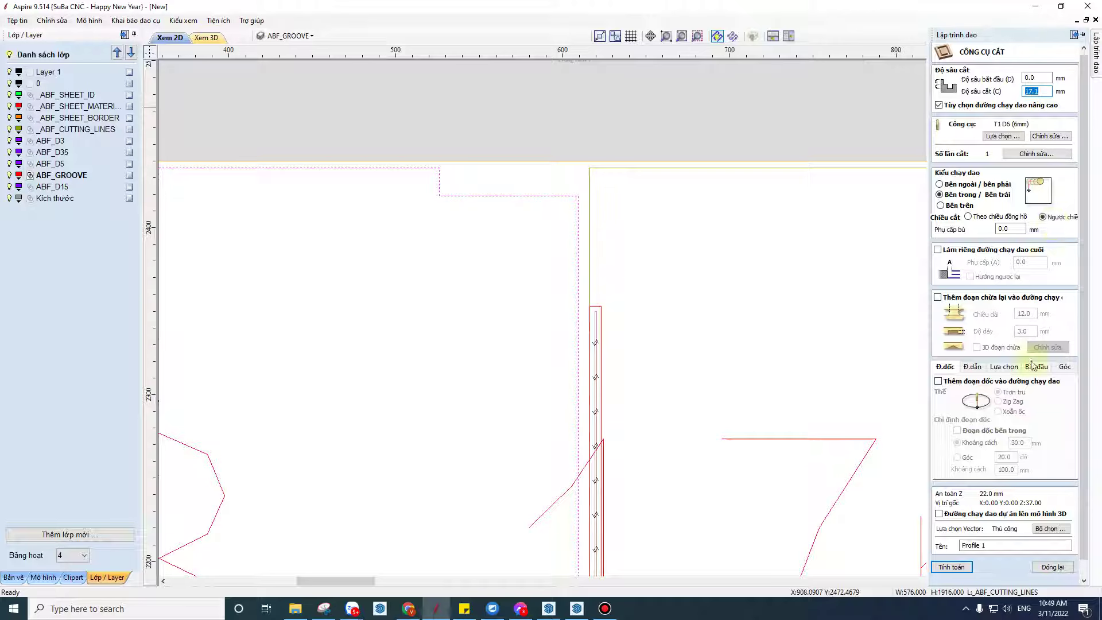
click(1035, 91)
drag(1041, 93, 1002, 92)
scroll(1059, 227, down, 1)
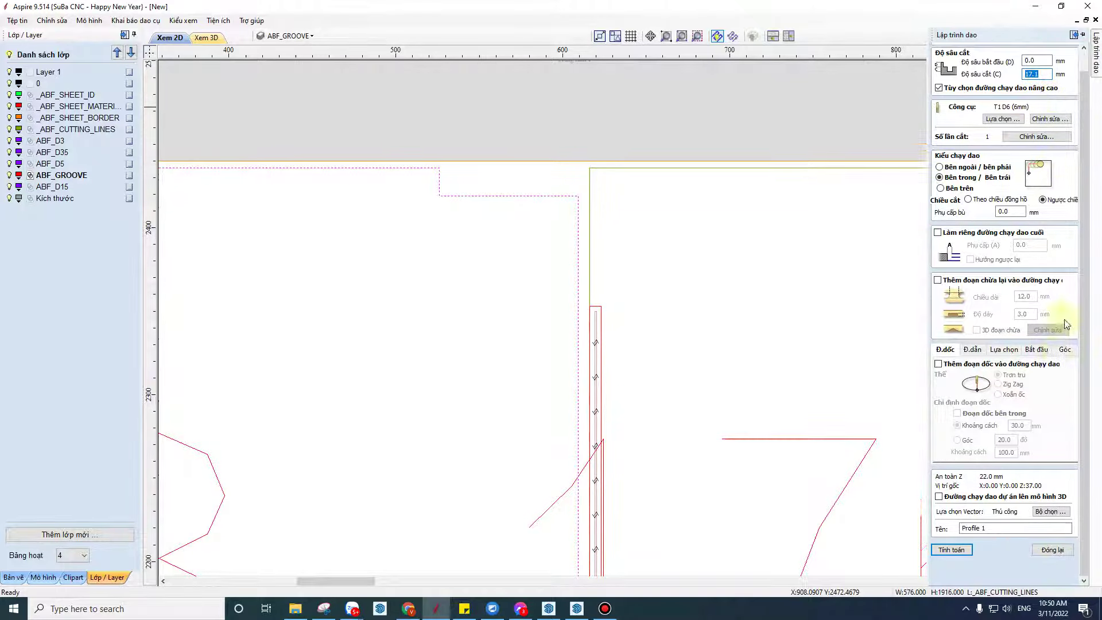
triple_click(986, 526)
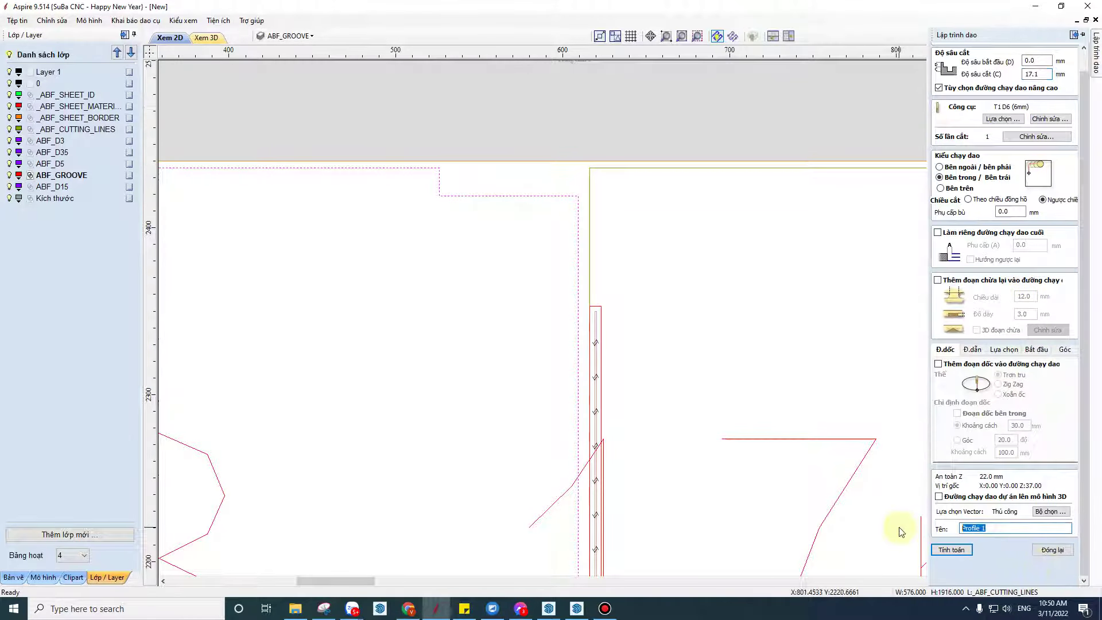
text(Cat dut)
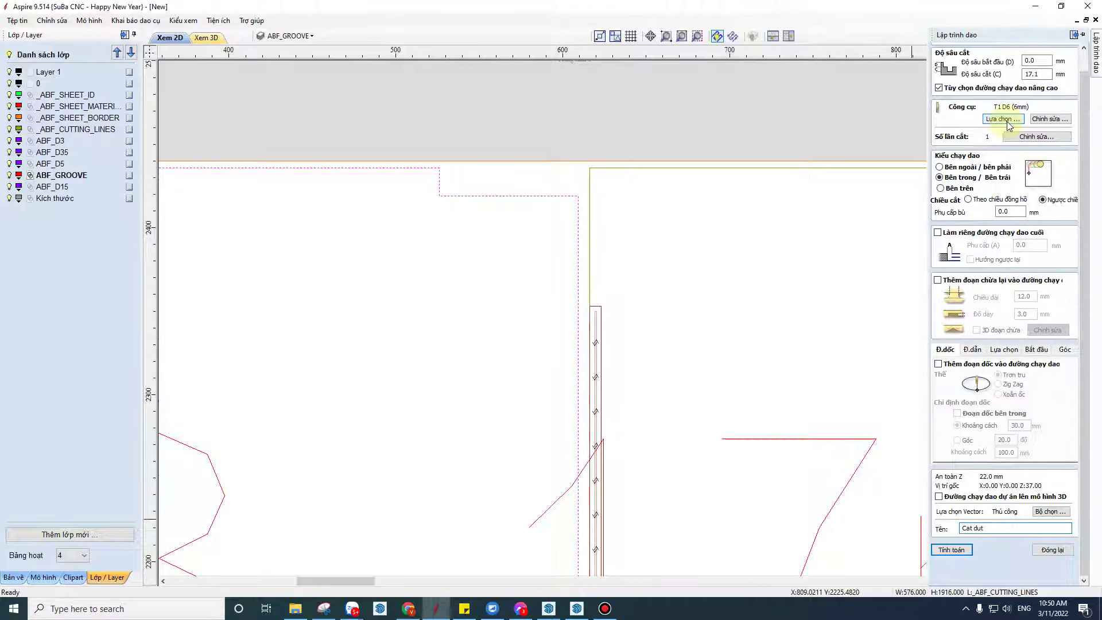
Step: Select the _ABF_CUTTING_LINES layer vectors, calculate, and accept the cut-through warning
click(1050, 512)
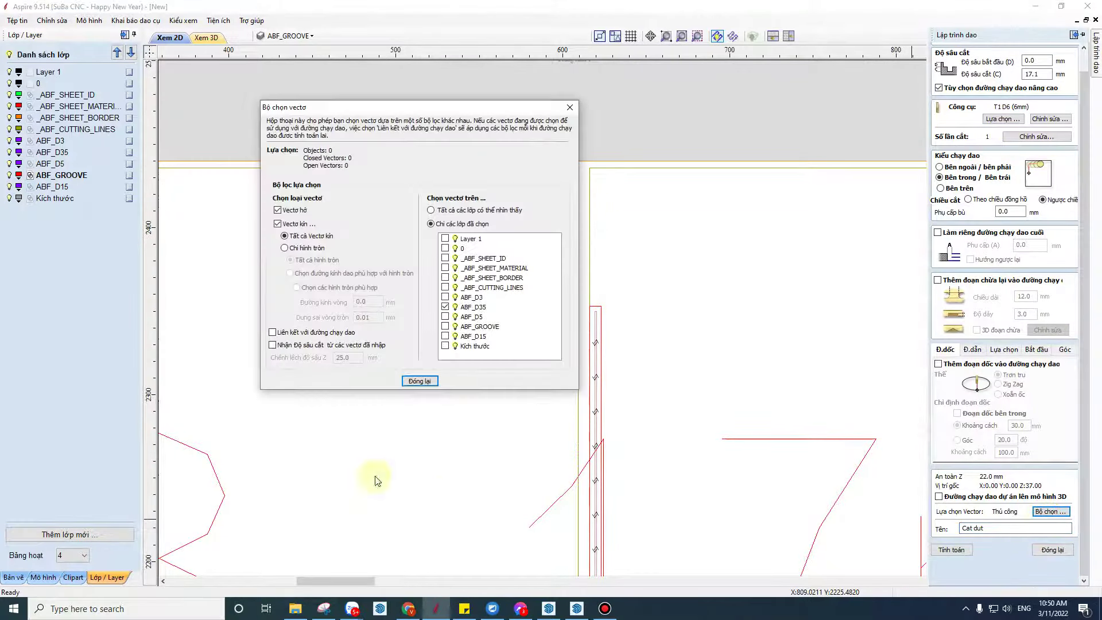
click(446, 287)
click(273, 332)
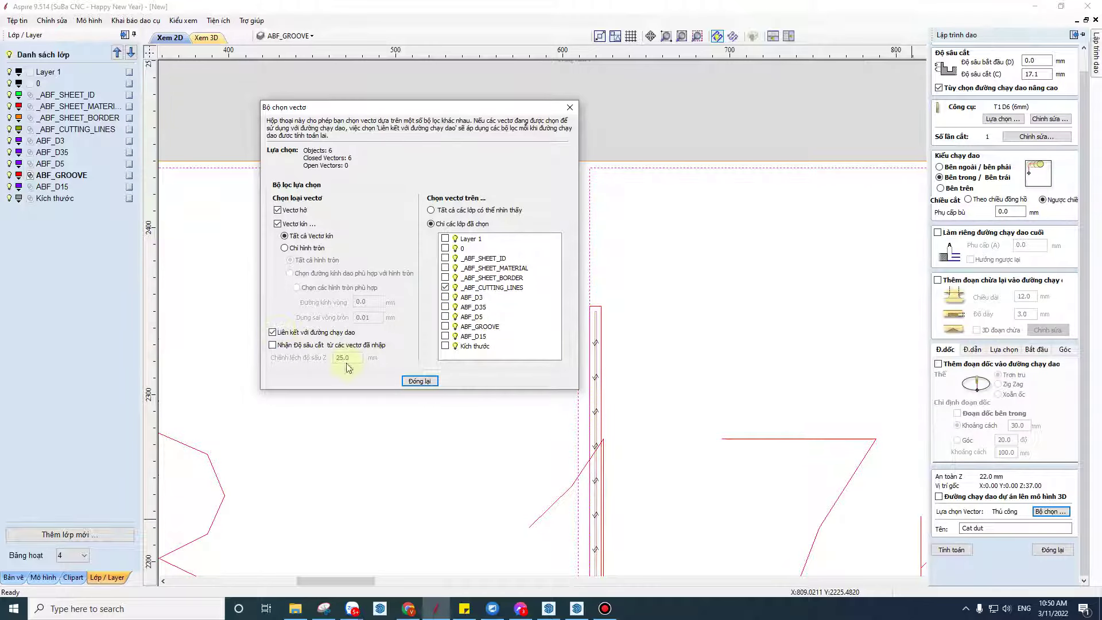
click(430, 381)
click(951, 549)
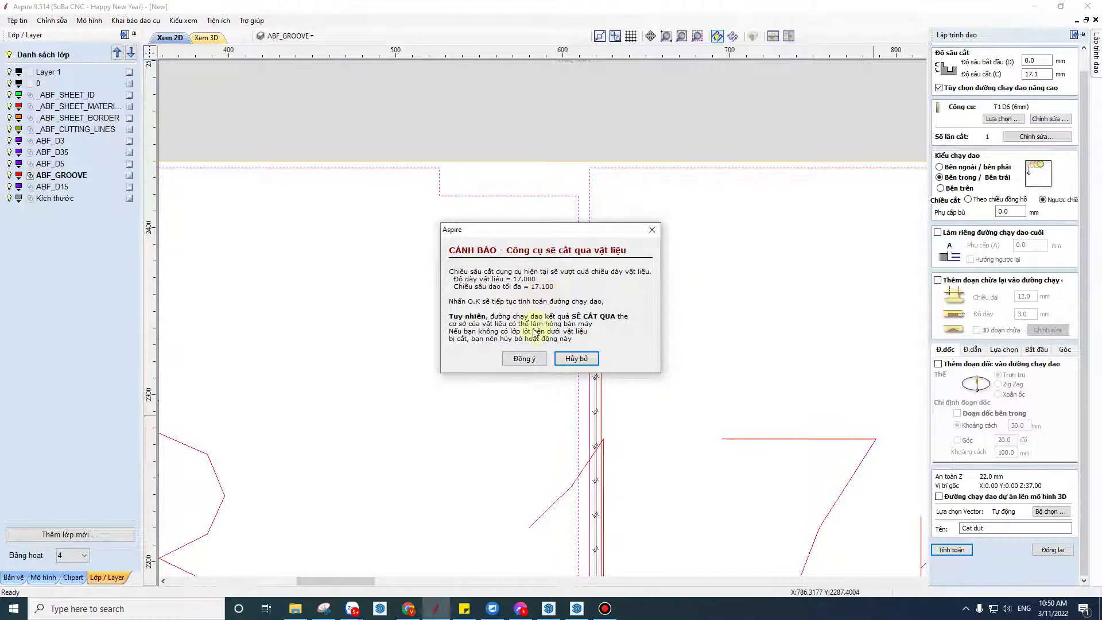
click(528, 365)
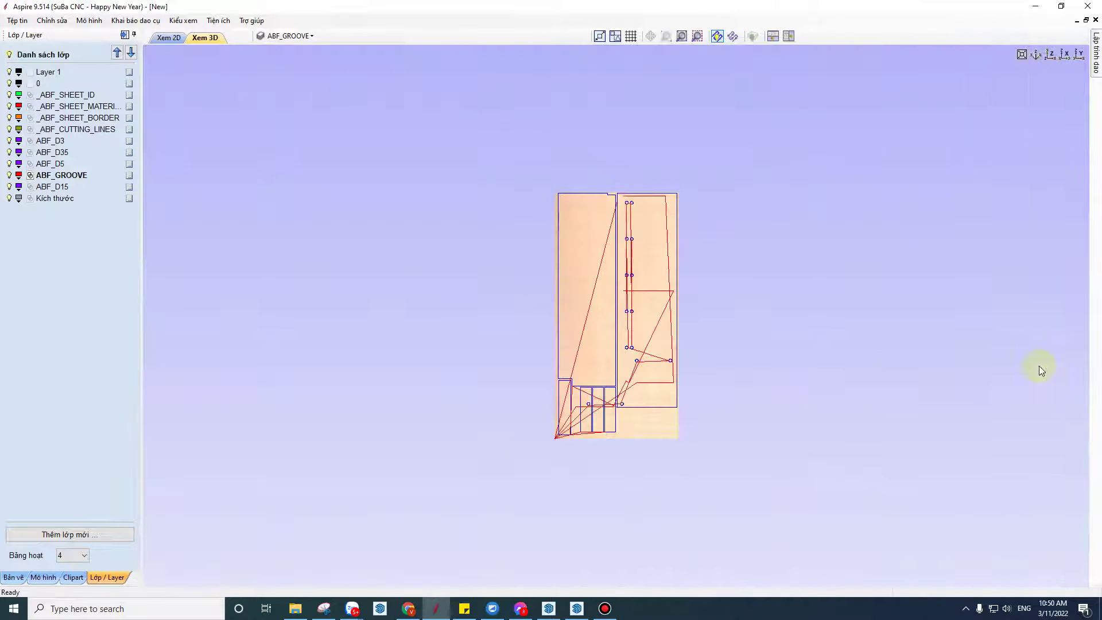
Step: Switch to Xem 2D, close the toolpath preview, and zoom out over all nested sheets
click(167, 37)
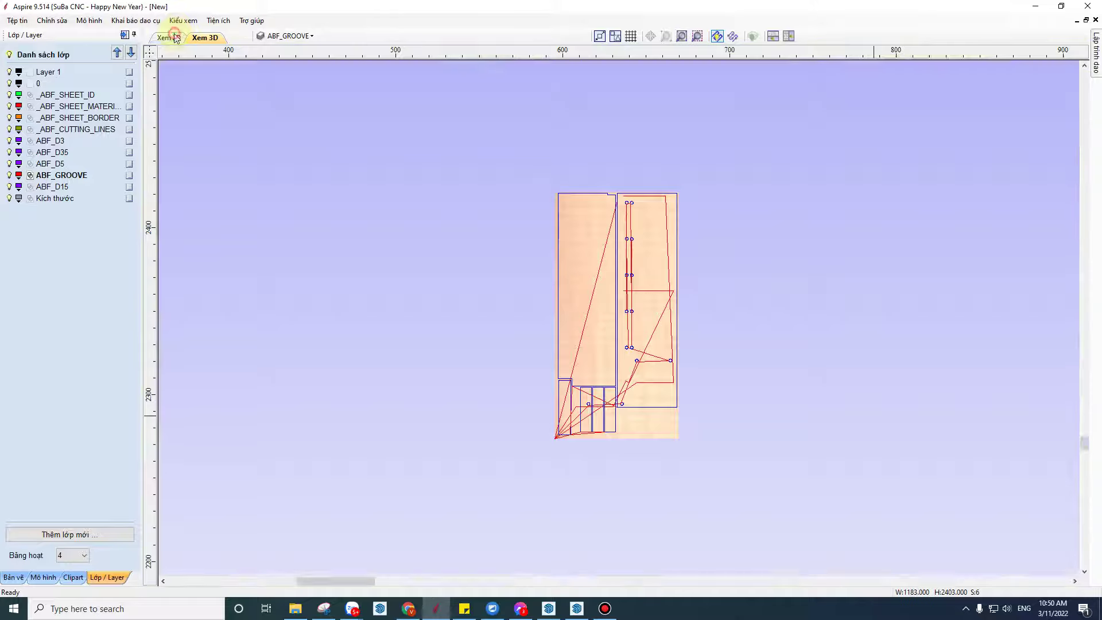
click(1096, 58)
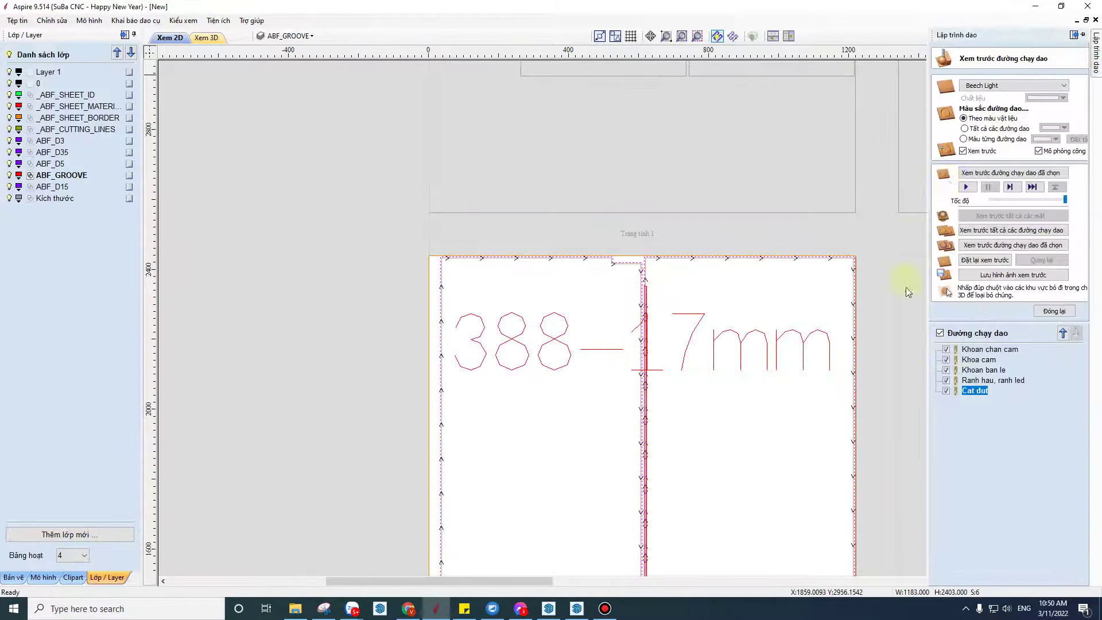
click(1054, 311)
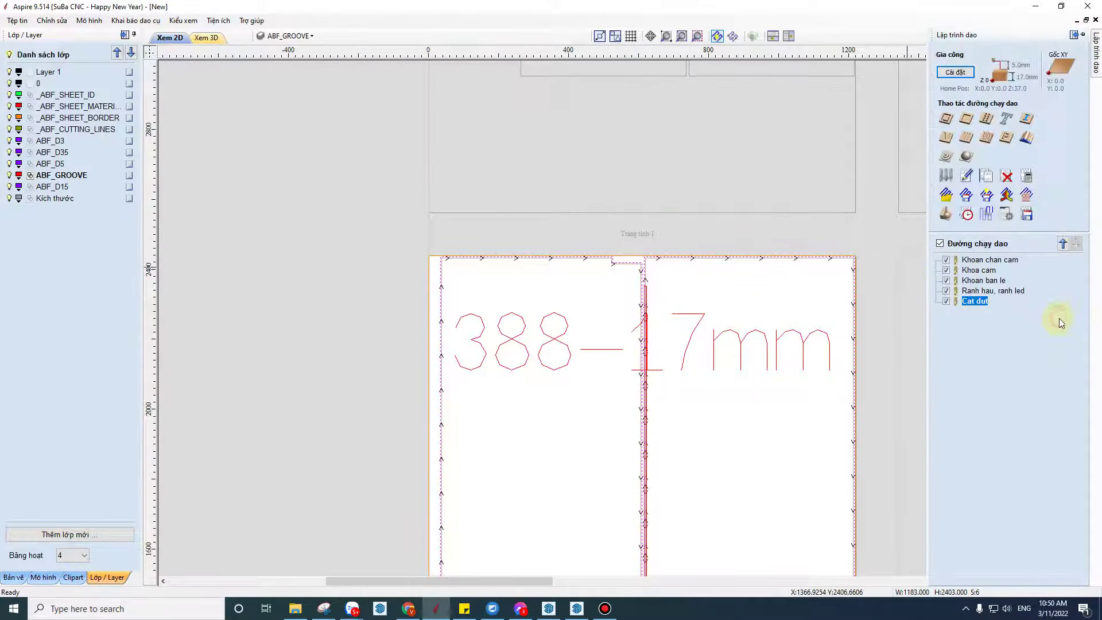
scroll(608, 382, down, 2)
scroll(679, 379, down, 1)
scroll(679, 379, down, 2)
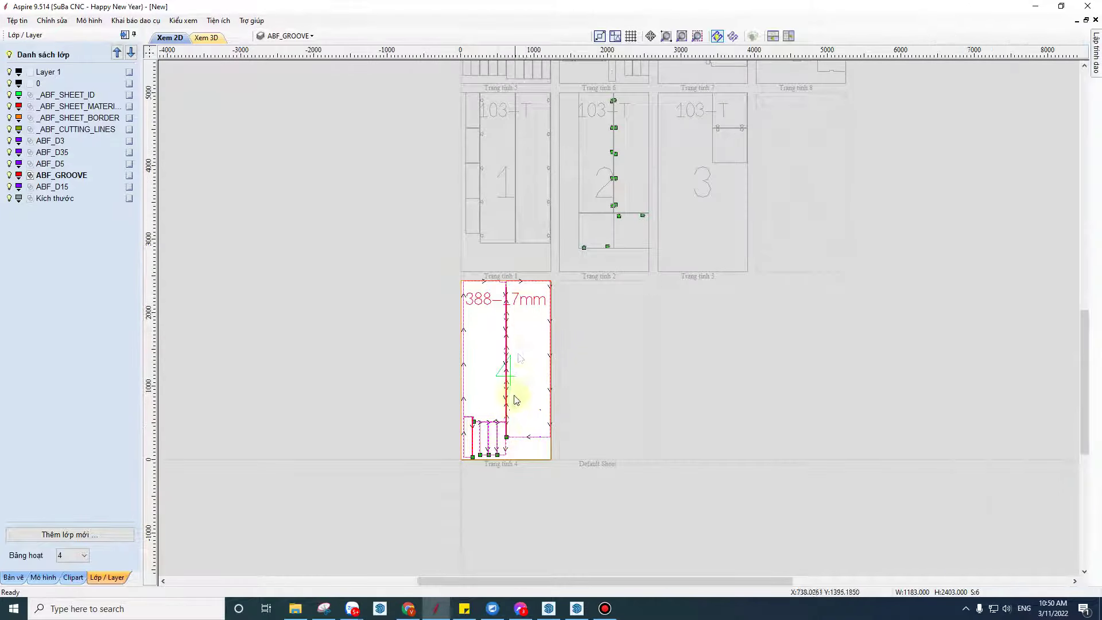
scroll(516, 349, down, 2)
scroll(516, 345, down, 2)
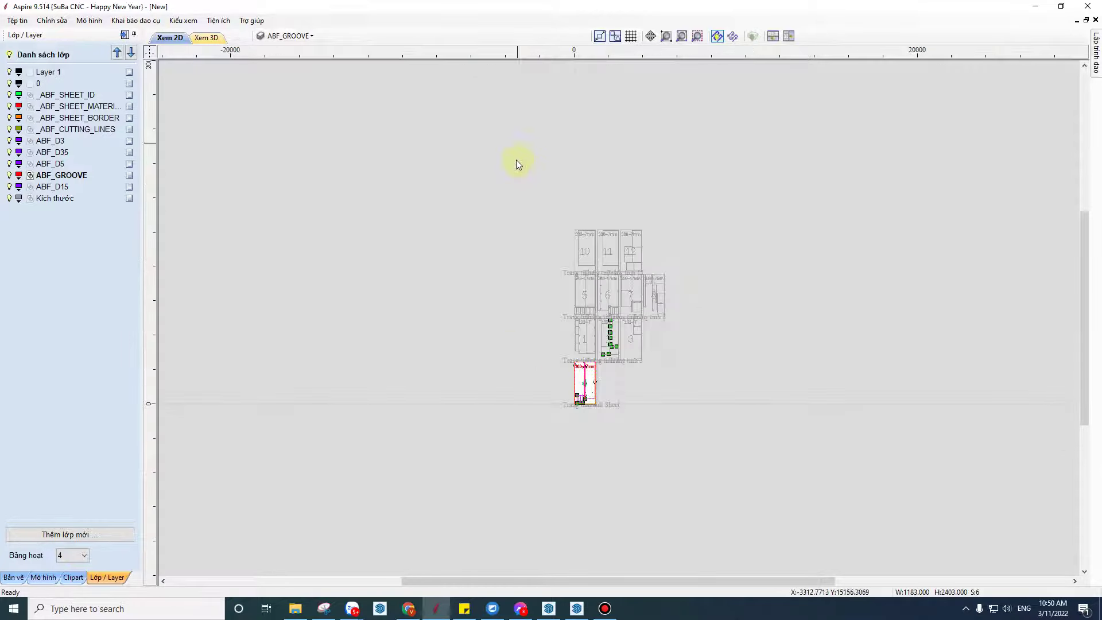
scroll(634, 250, up, 3)
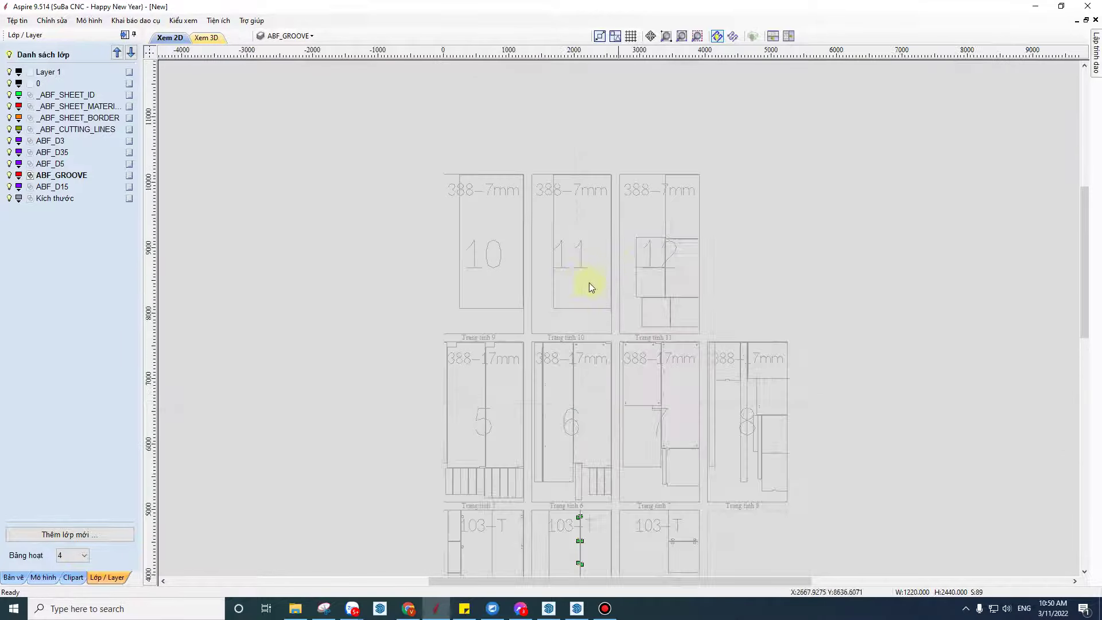
scroll(638, 360, down, 3)
scroll(569, 386, up, 2)
scroll(666, 329, up, 1)
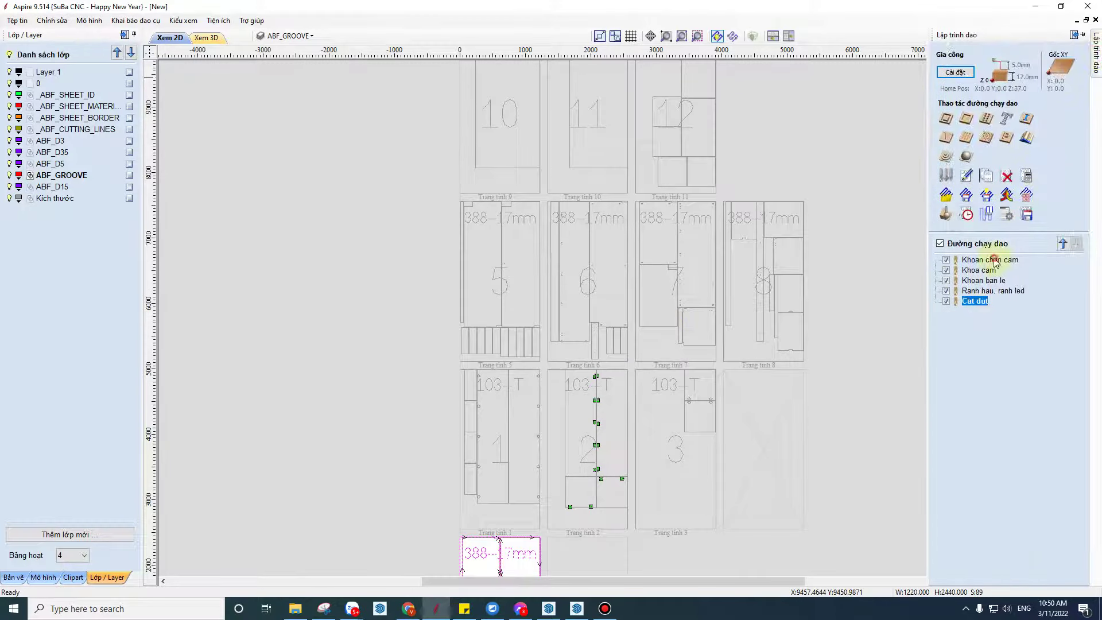
Step: Make all five toolpaths visible with the Đường chạy dao master checkbox
click(992, 259)
click(982, 280)
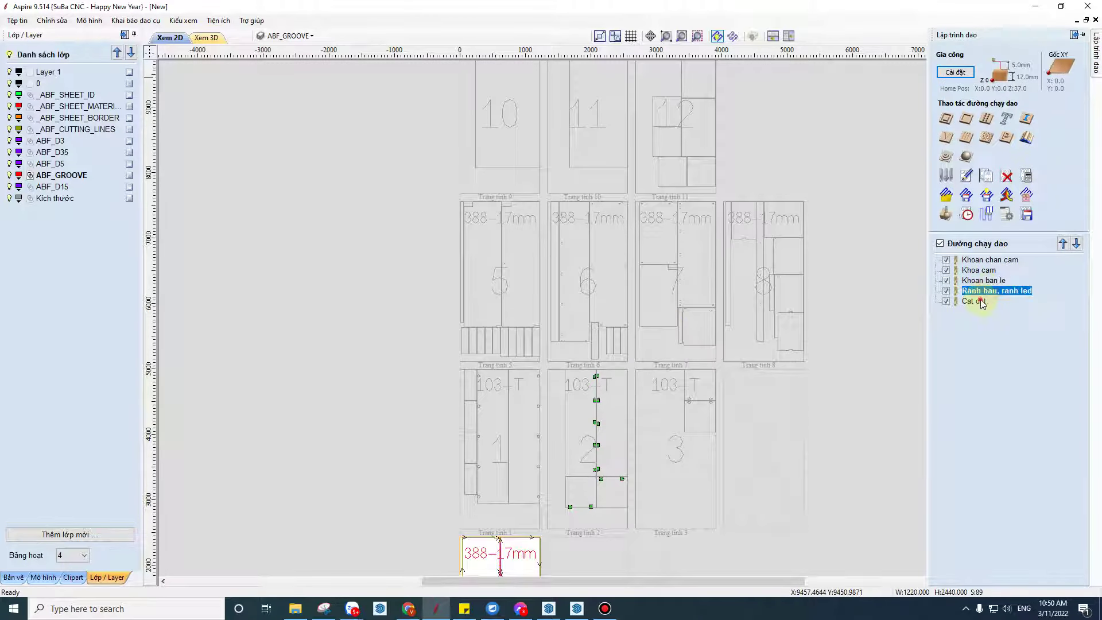
click(982, 300)
click(988, 270)
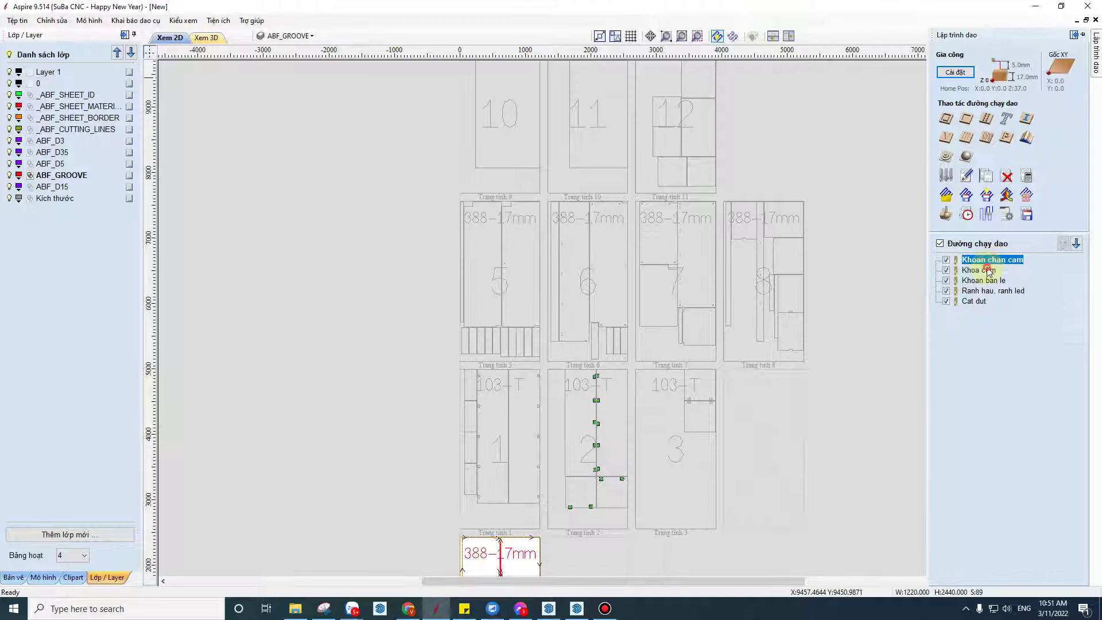
click(983, 270)
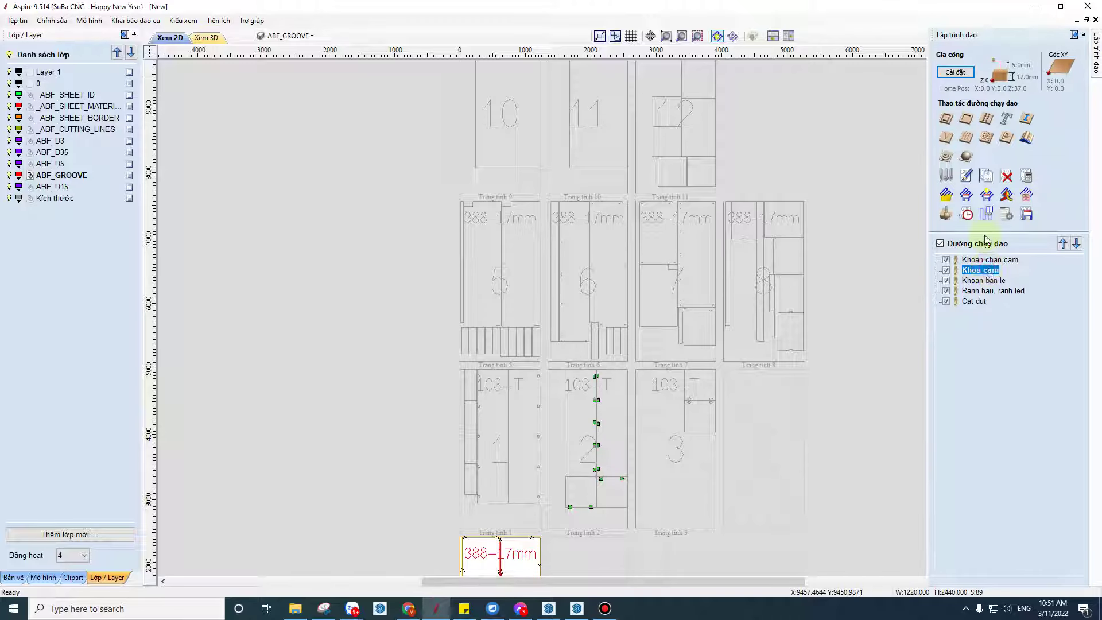
click(939, 244)
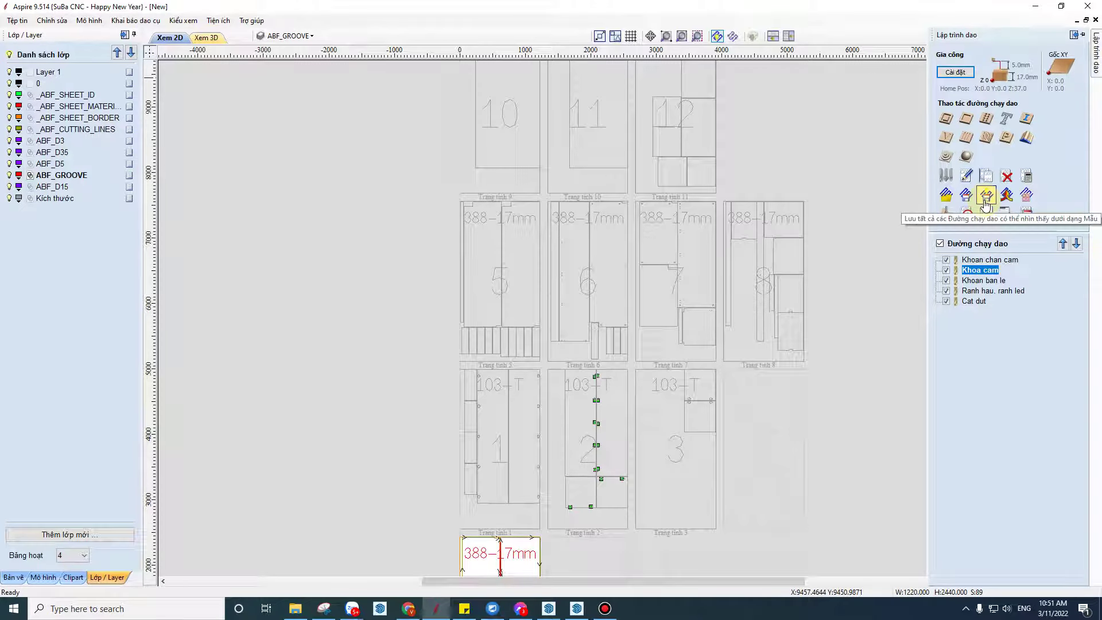
Step: Save the visible toolpaths as a template named daomau on the Desktop
click(985, 197)
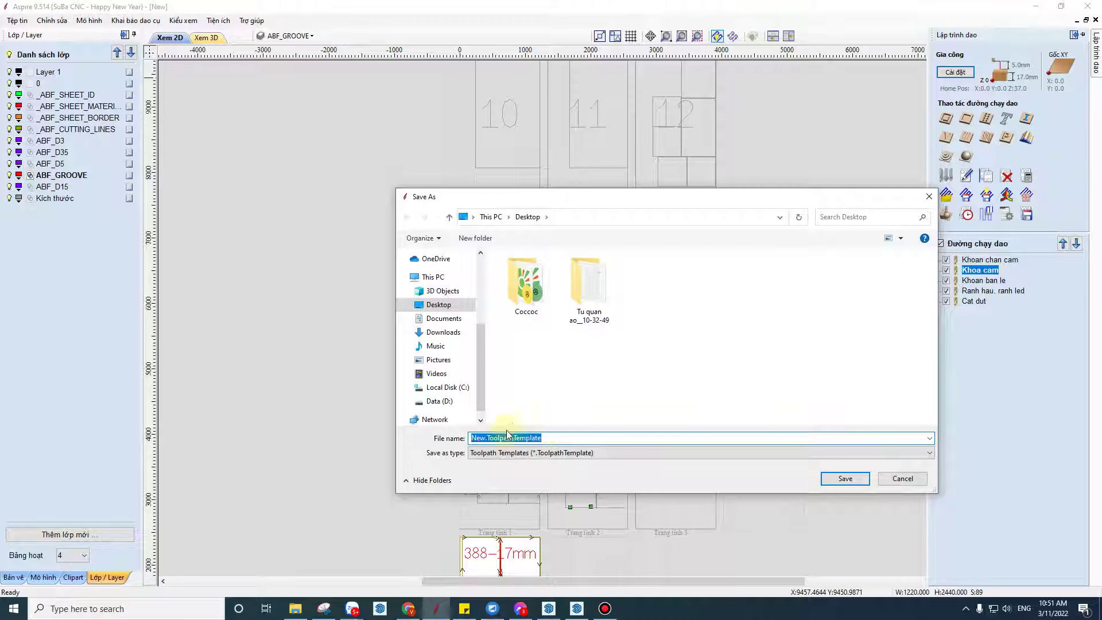
click(483, 437)
double_click(485, 438)
text(dao)
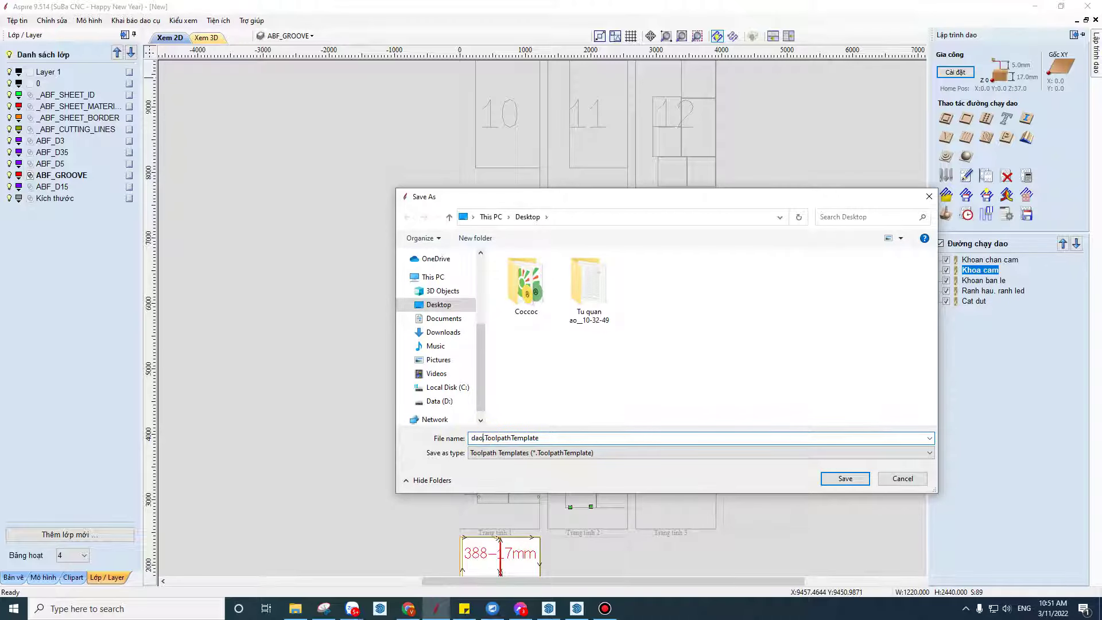
text(mau)
click(844, 478)
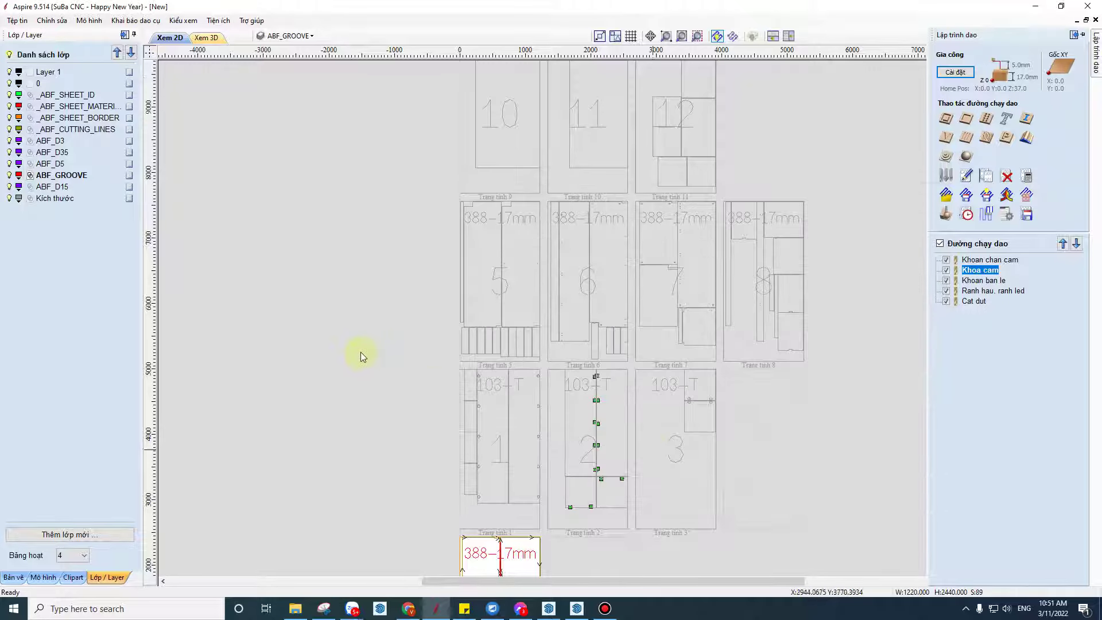
scroll(566, 317, down, 3)
scroll(677, 312, up, 3)
scroll(675, 315, down, 3)
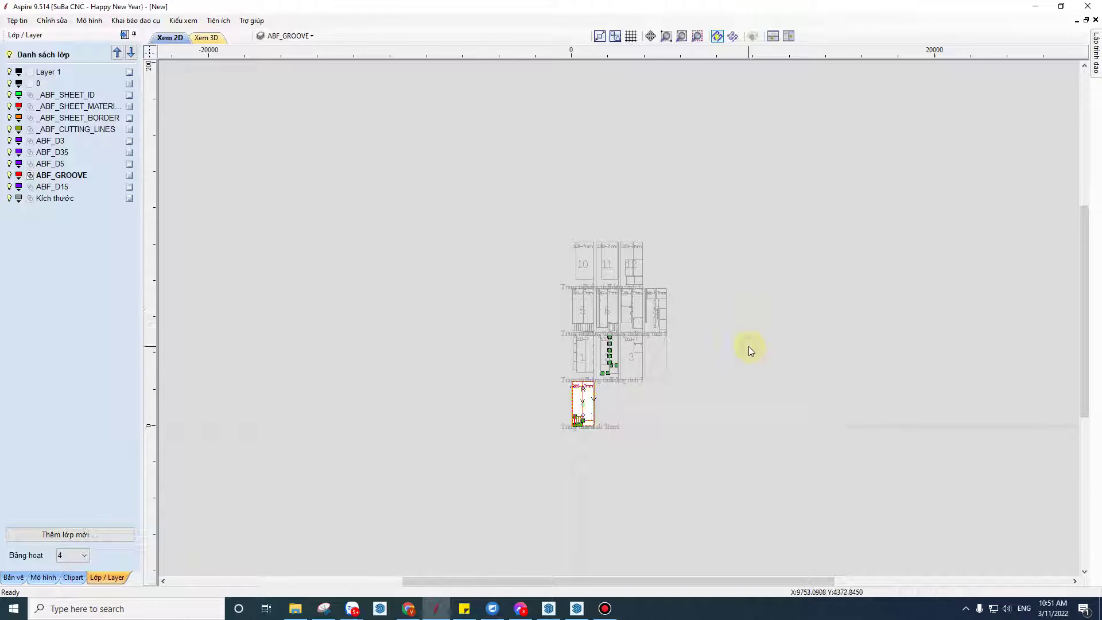
Step: Discard the old job and create a new one: Rộng 1220, Dài 2440, Độ dày 17 mm
click(16, 26)
click(485, 177)
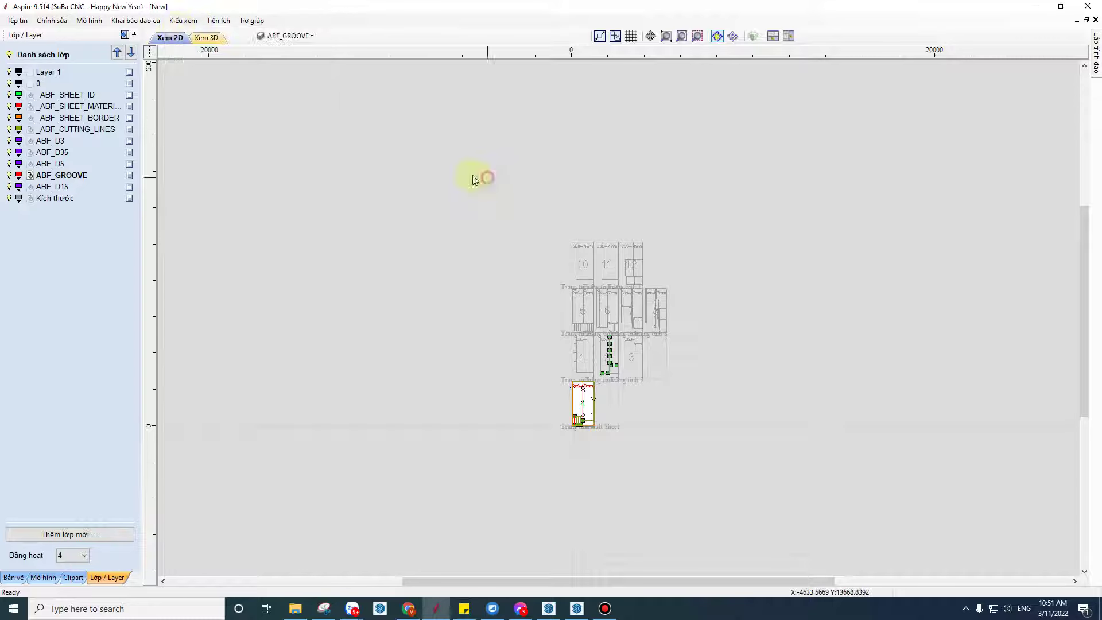
click(183, 20)
click(489, 190)
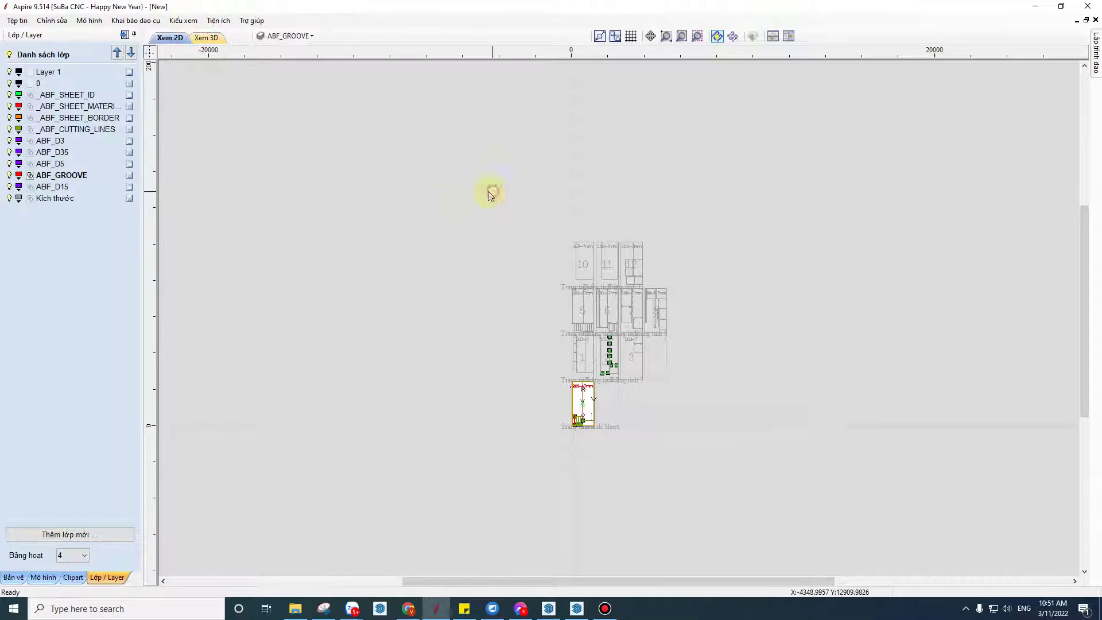
click(17, 20)
click(26, 32)
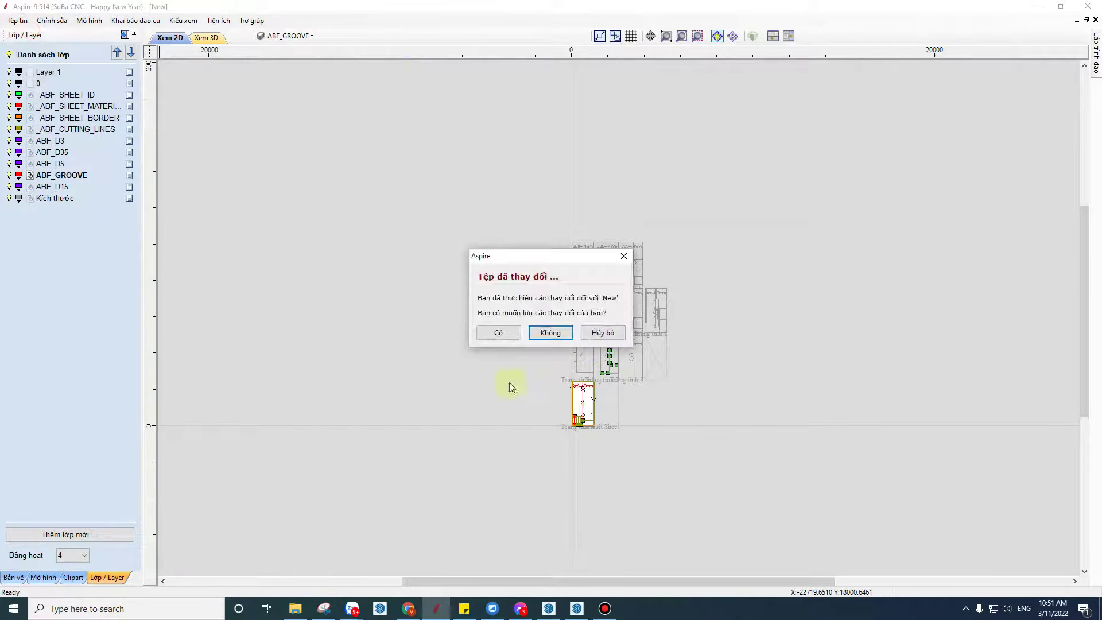
click(550, 333)
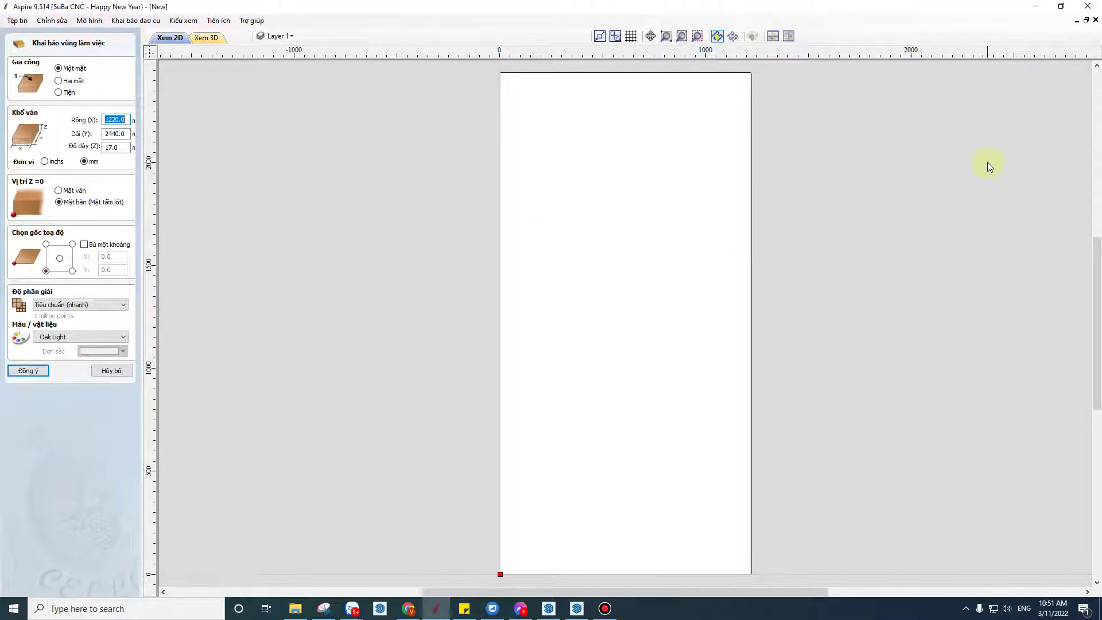
click(124, 134)
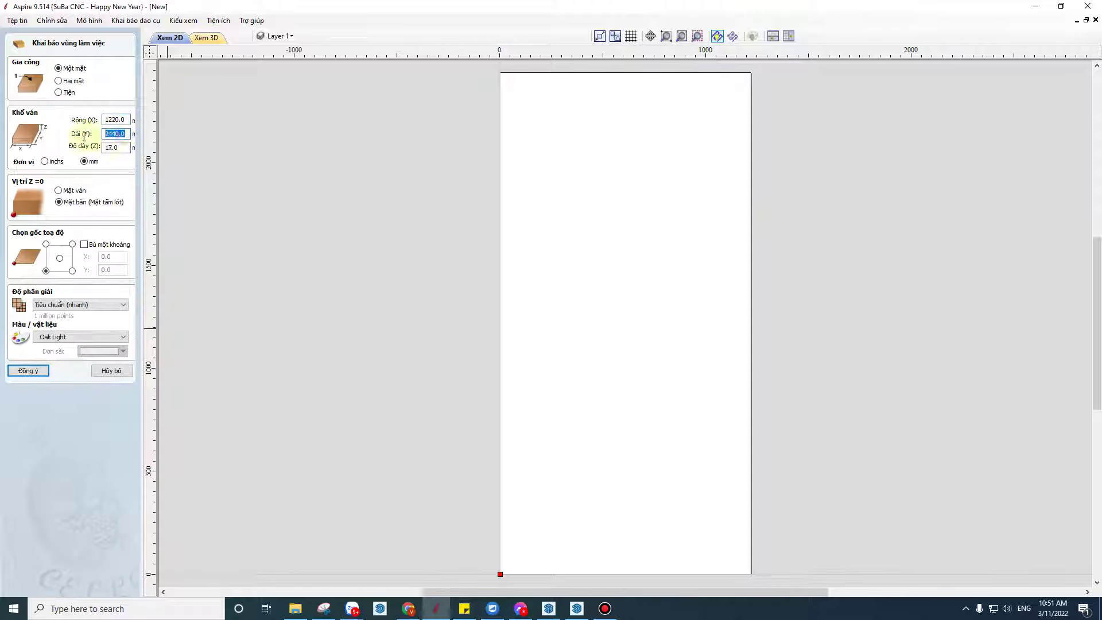
click(123, 147)
click(34, 370)
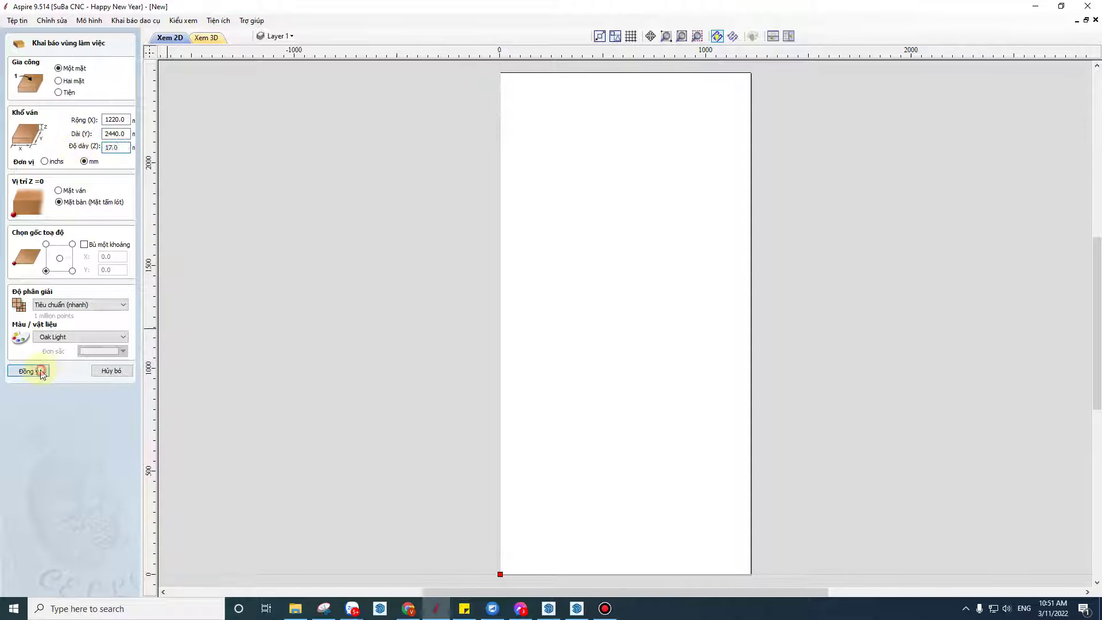
Step: Batch-import the cabinet DXF files via Tiện ích > 1. Nhập hàng loạt file DXF
click(218, 20)
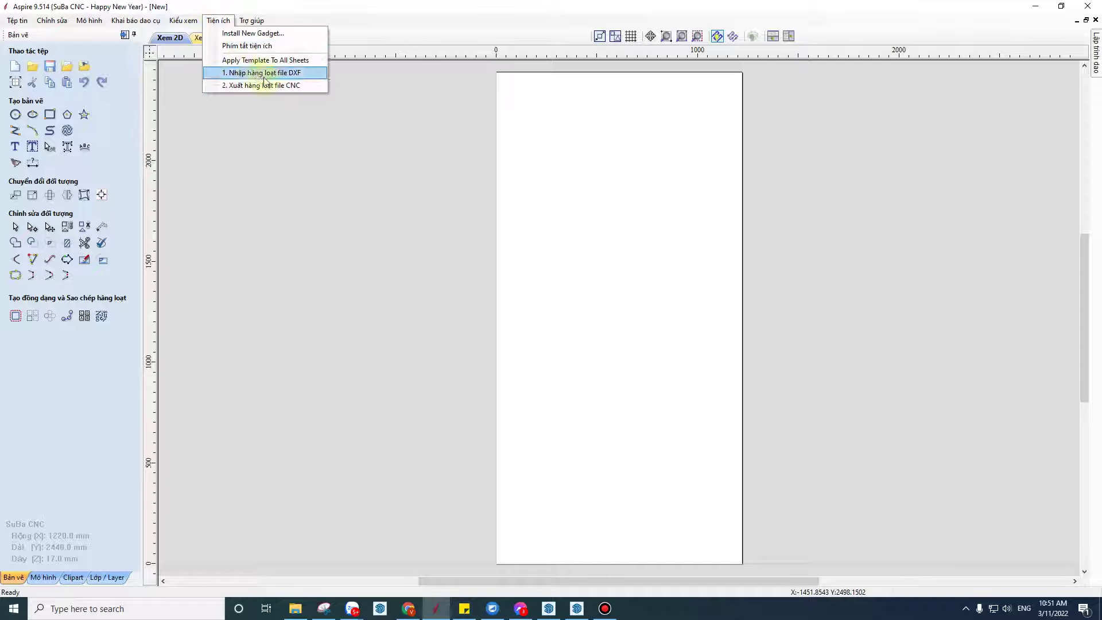
click(287, 75)
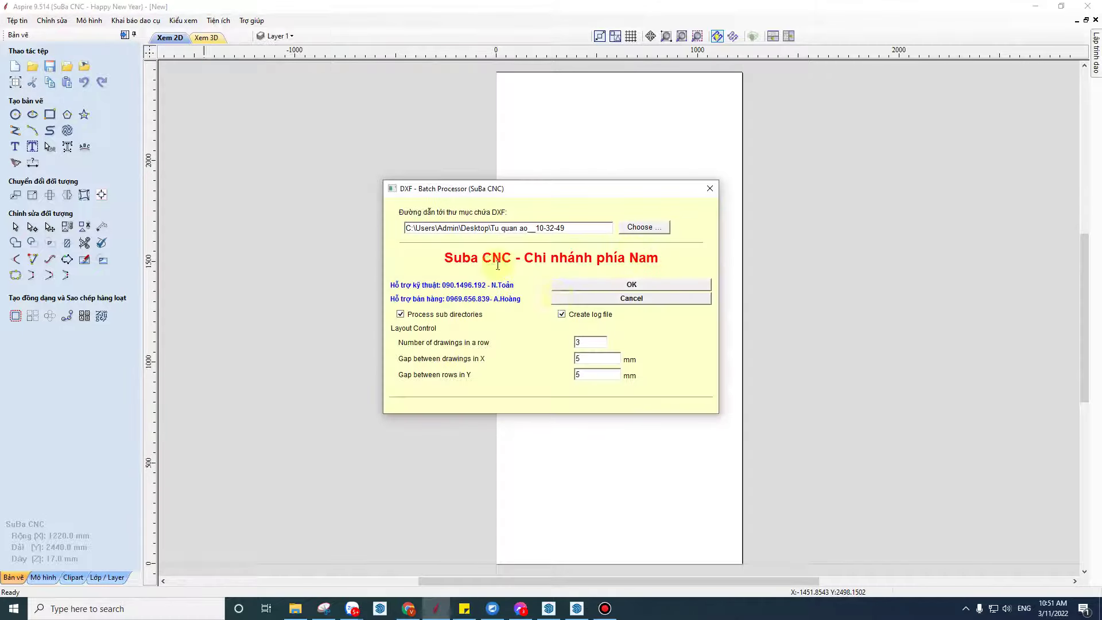
click(642, 286)
click(549, 317)
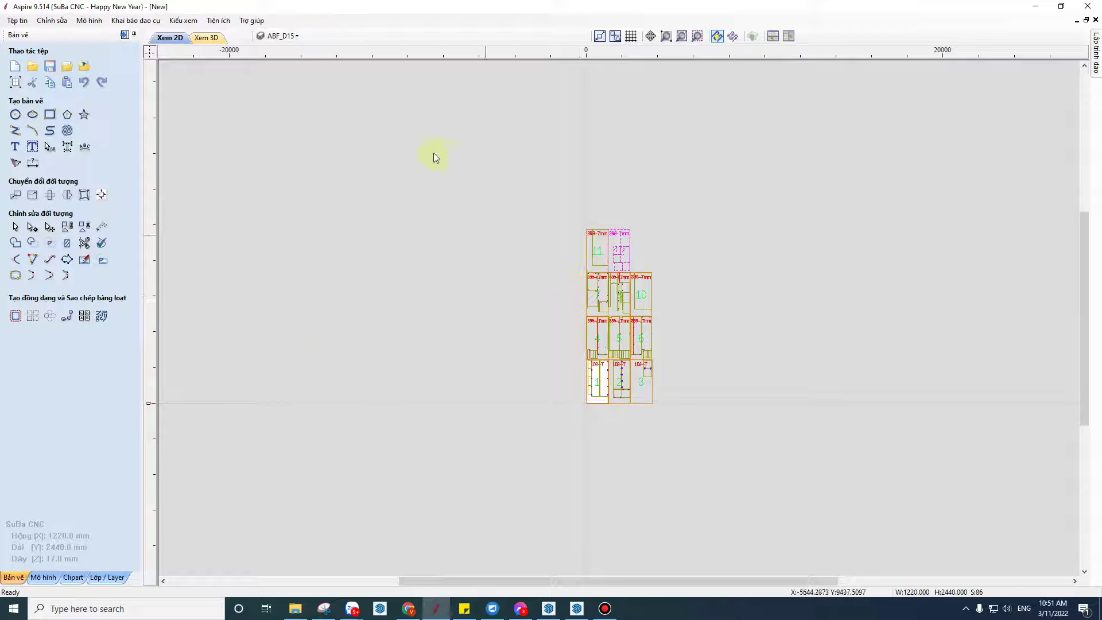
Step: Select all imported parts and nest them onto the sheets with Xếp phôi > Sắp xếp
drag(433, 152, 888, 505)
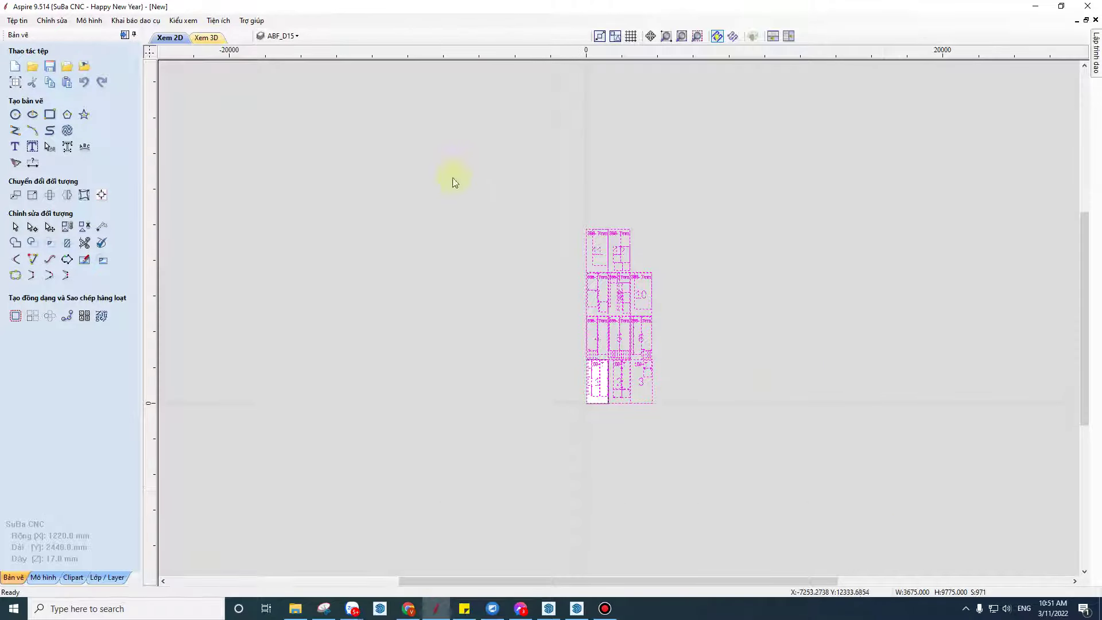
drag(460, 145, 827, 521)
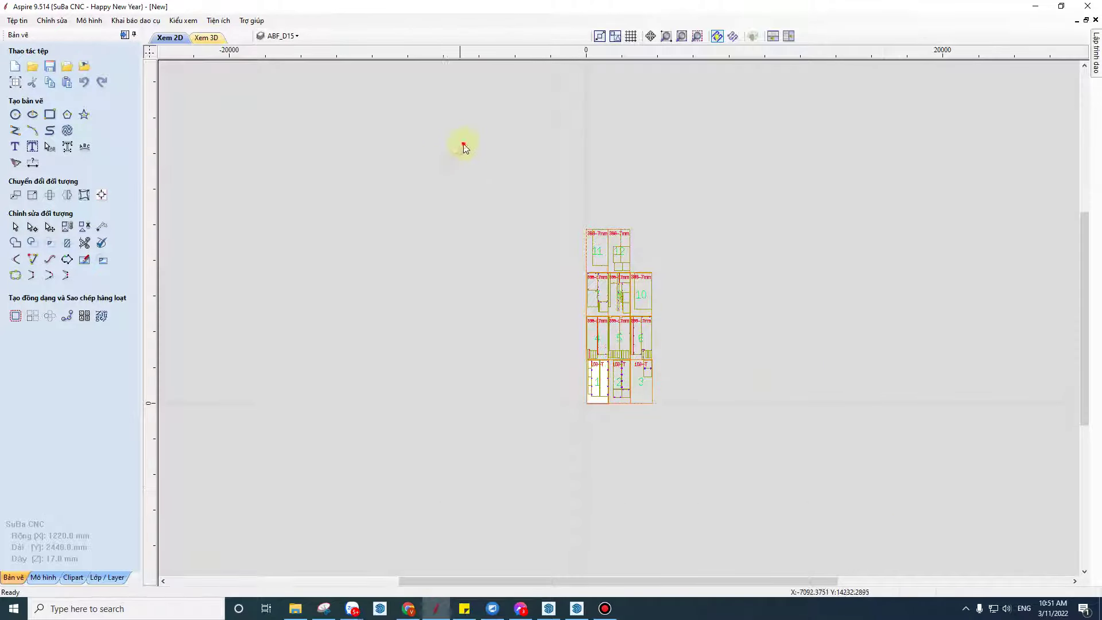
click(102, 316)
click(95, 368)
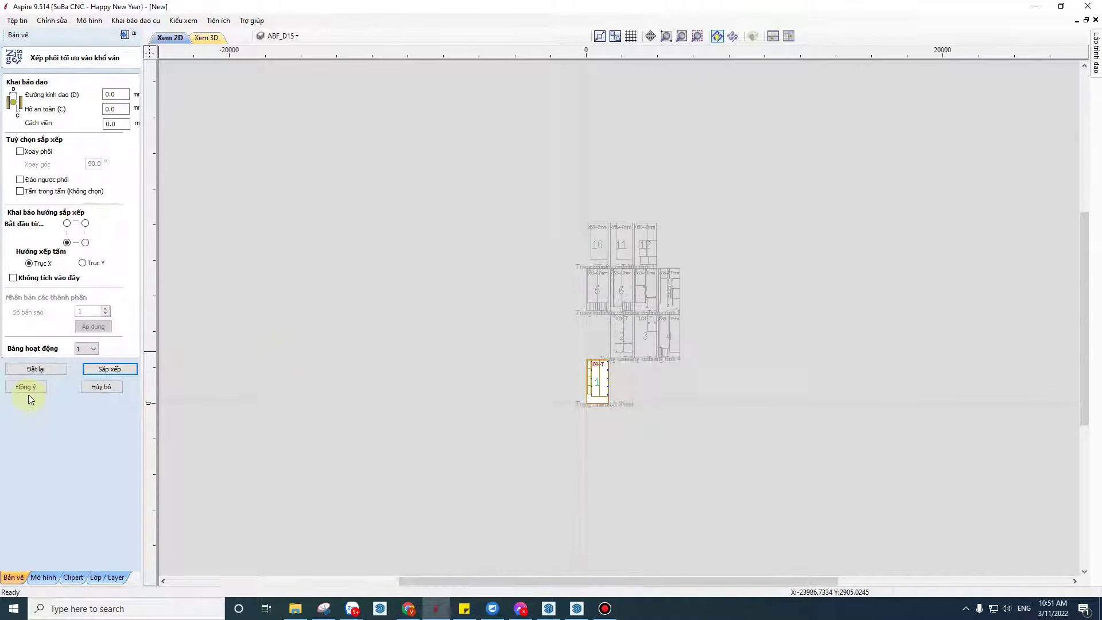
click(29, 388)
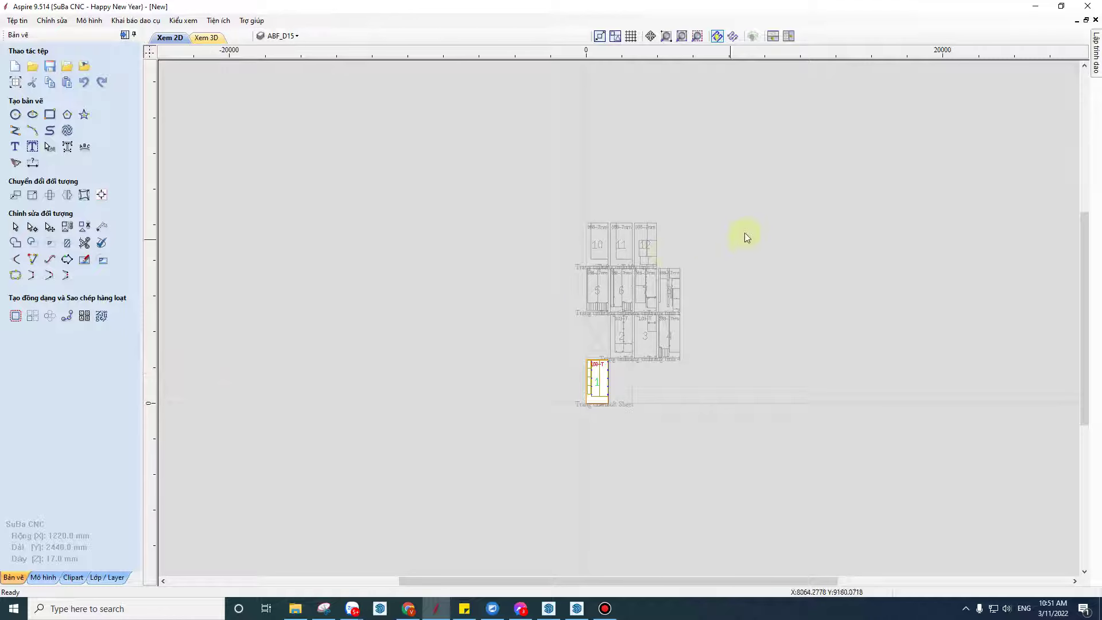
click(1095, 57)
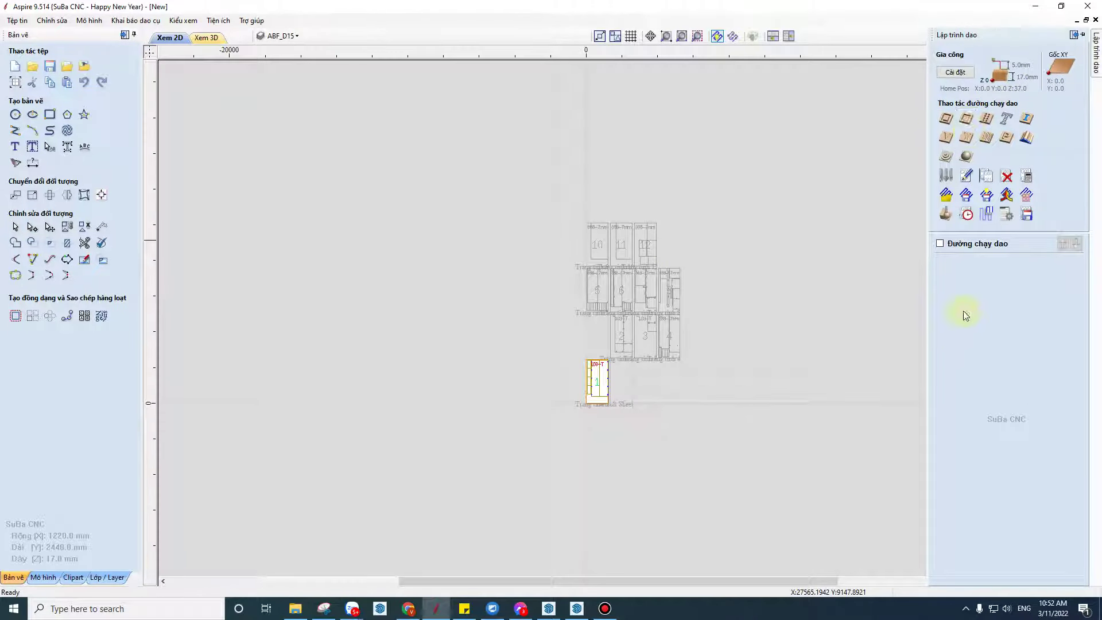
Step: Show the Tiện ích menu with the Apply Template To All Sheets gadget
click(218, 20)
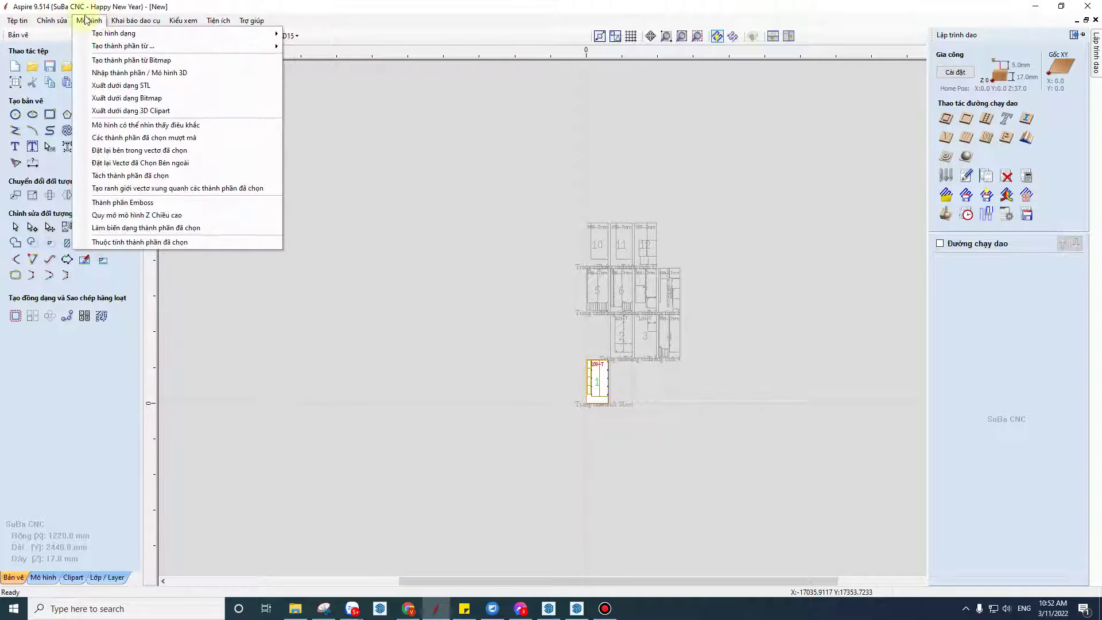
click(183, 20)
click(136, 22)
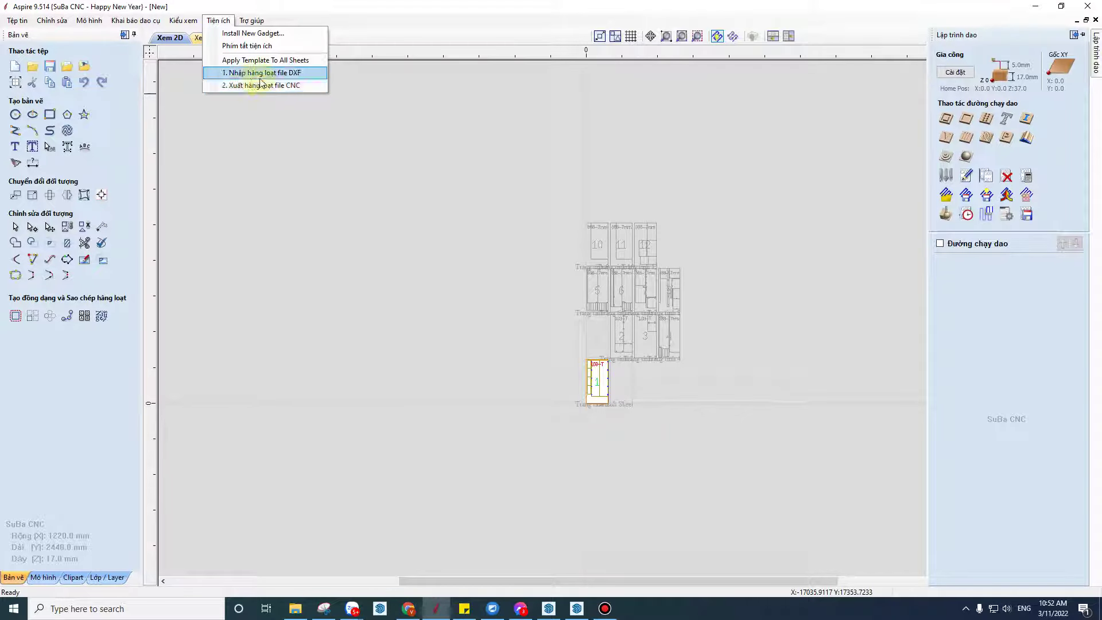
Step: Open Apply Template To All Sheets and choose daomau.ToolpathTemplate from the Desktop
click(263, 60)
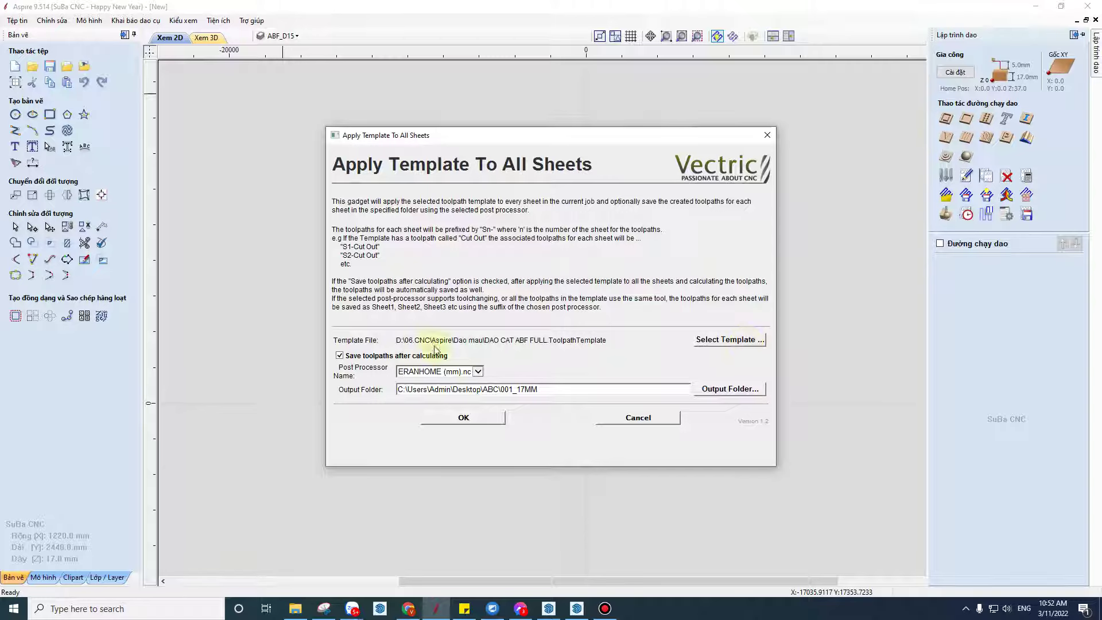
drag(484, 340, 548, 340)
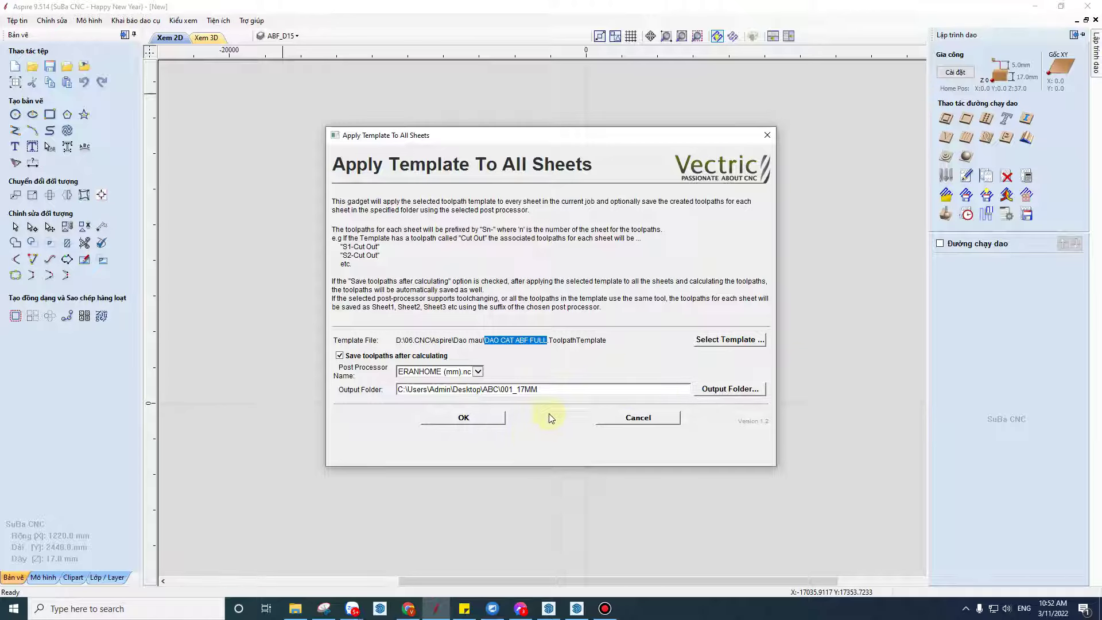
click(736, 344)
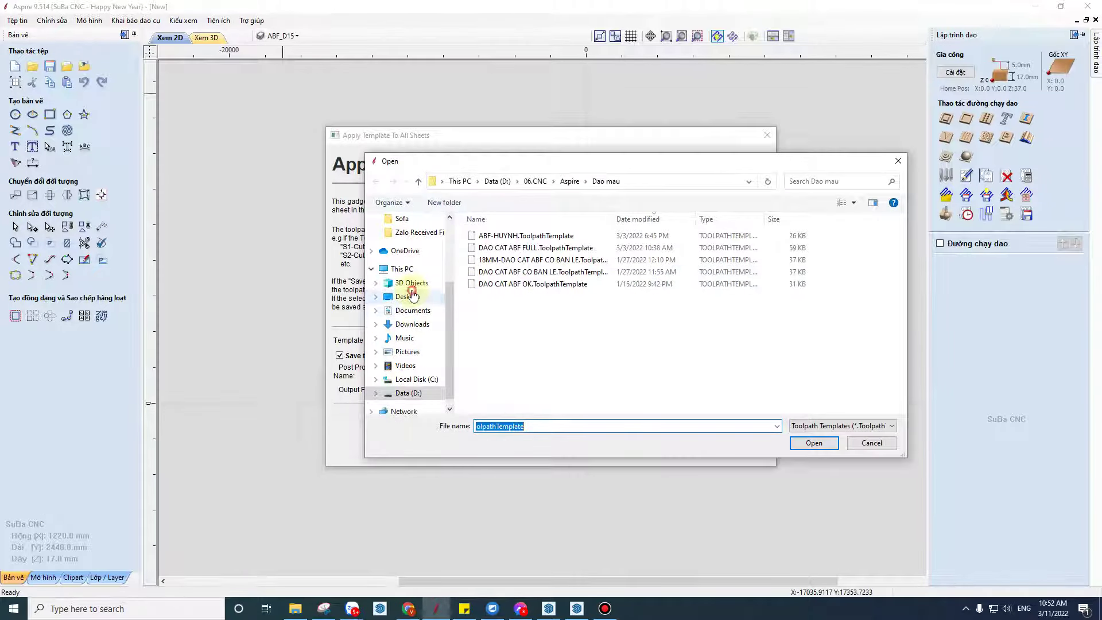
click(407, 296)
click(621, 253)
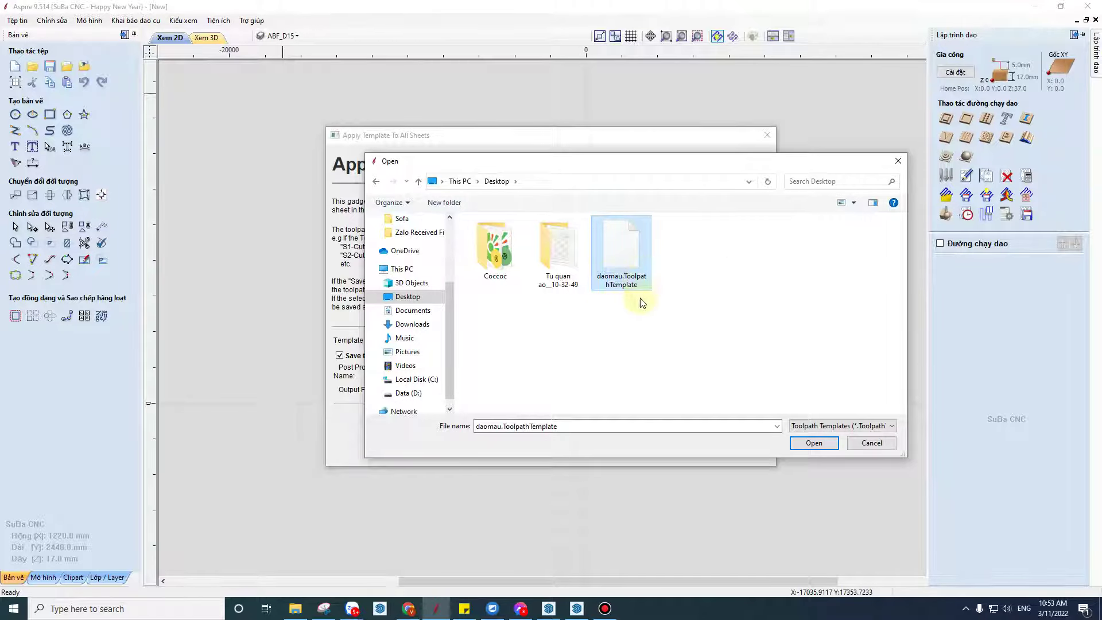
Step: Load daomau.ToolpathTemplate, enable saving after calculating, and keep the ERANHOME (mm).nc post processor
click(829, 445)
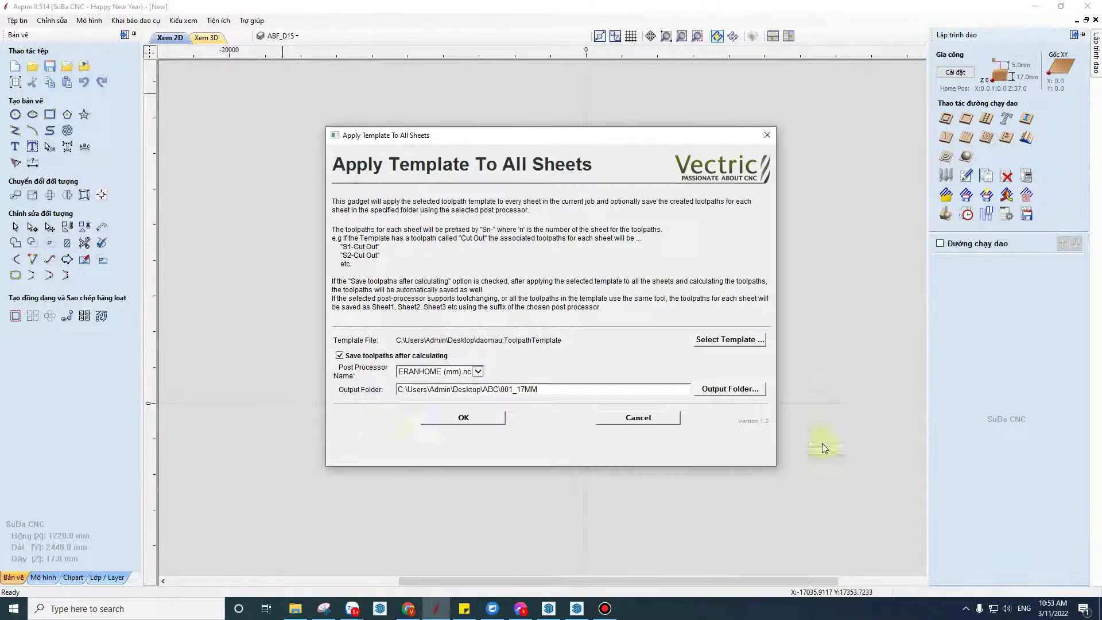
click(341, 357)
click(476, 372)
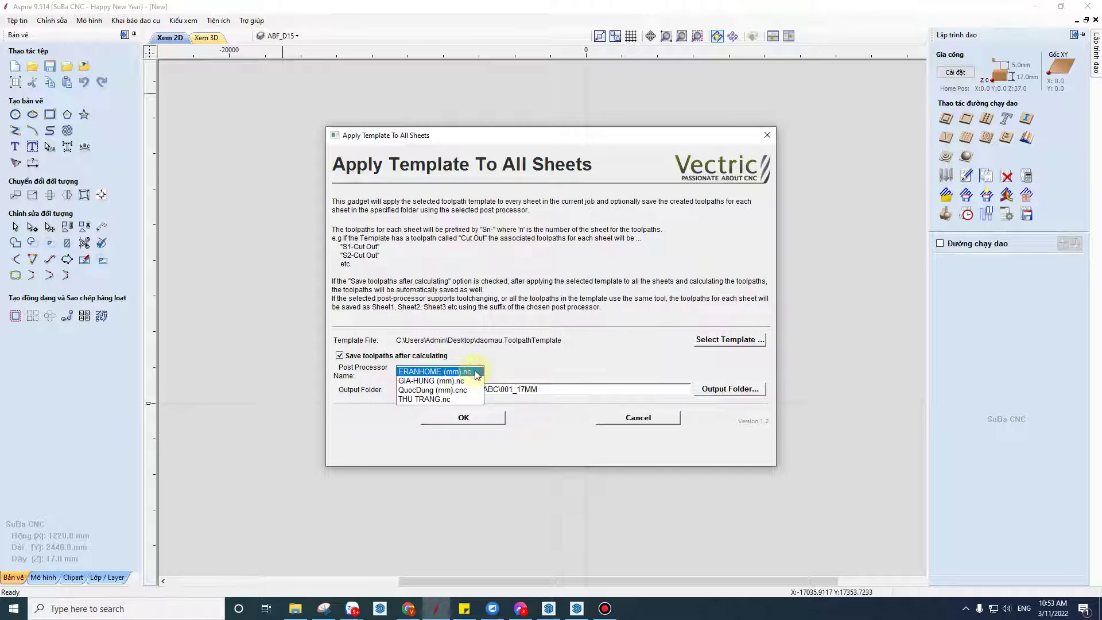
click(477, 374)
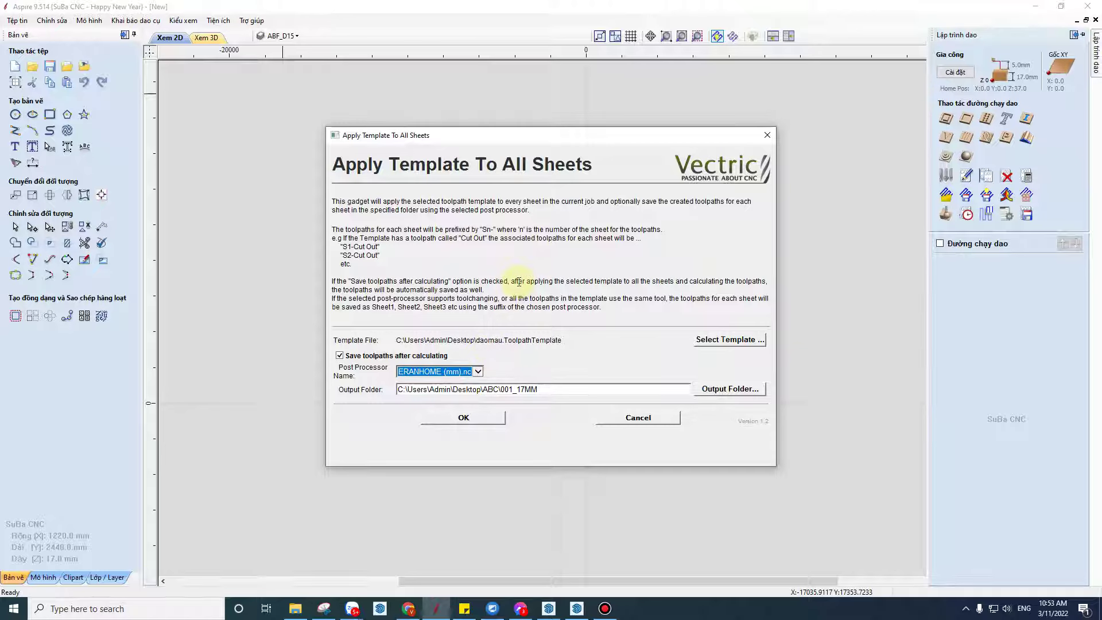
click(477, 373)
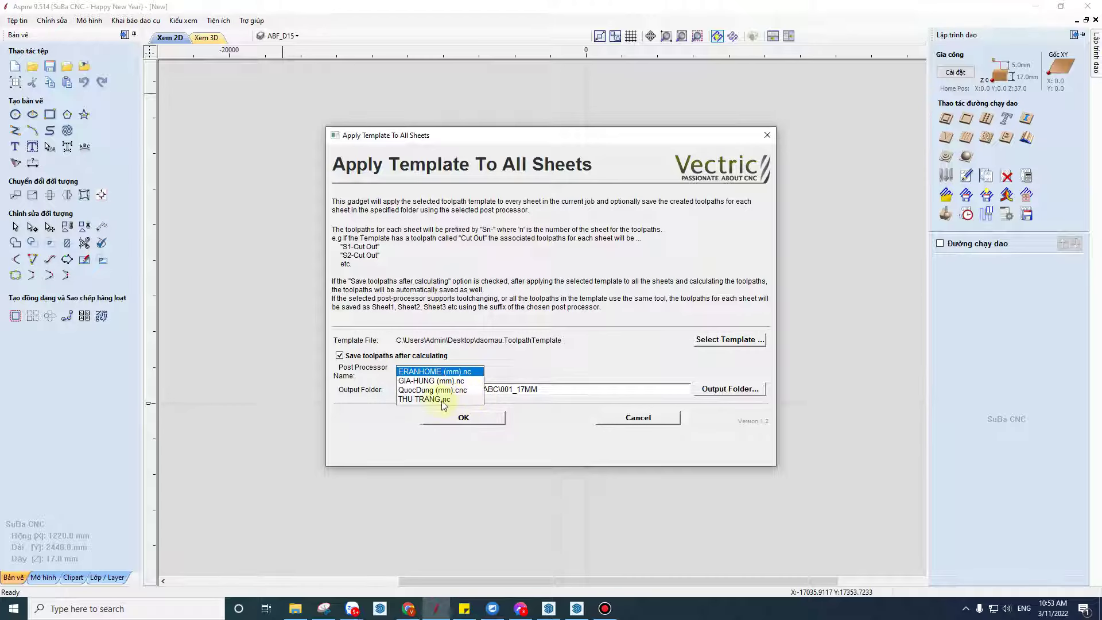
click(519, 359)
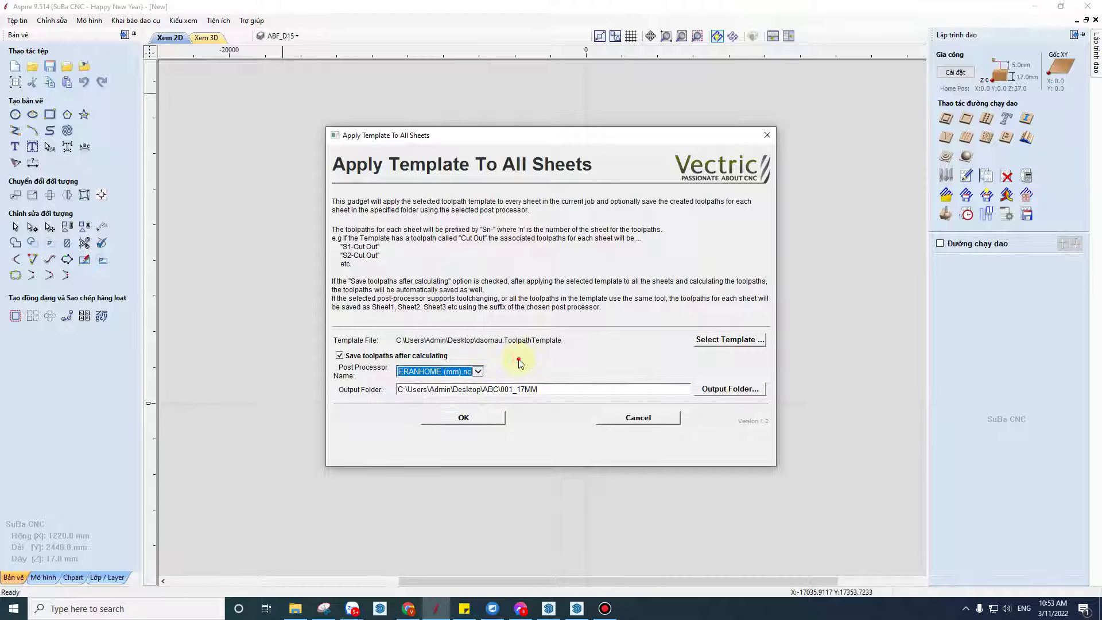
click(479, 371)
click(514, 358)
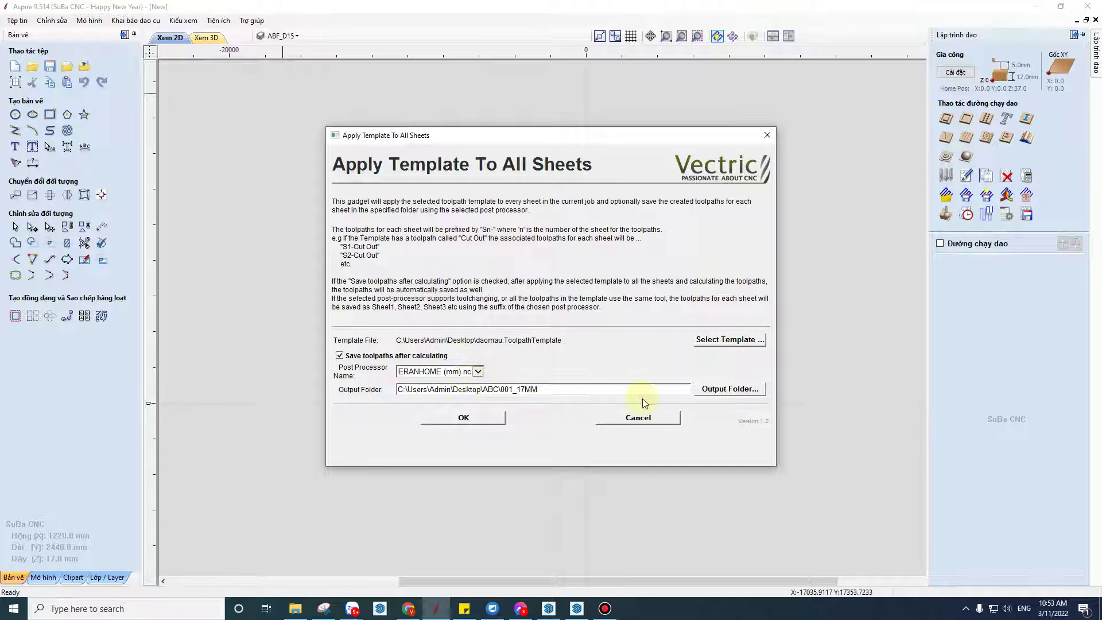
Step: Set the output folder to Desktop\Tu quan ao__10-32-49 and run the batch
click(748, 392)
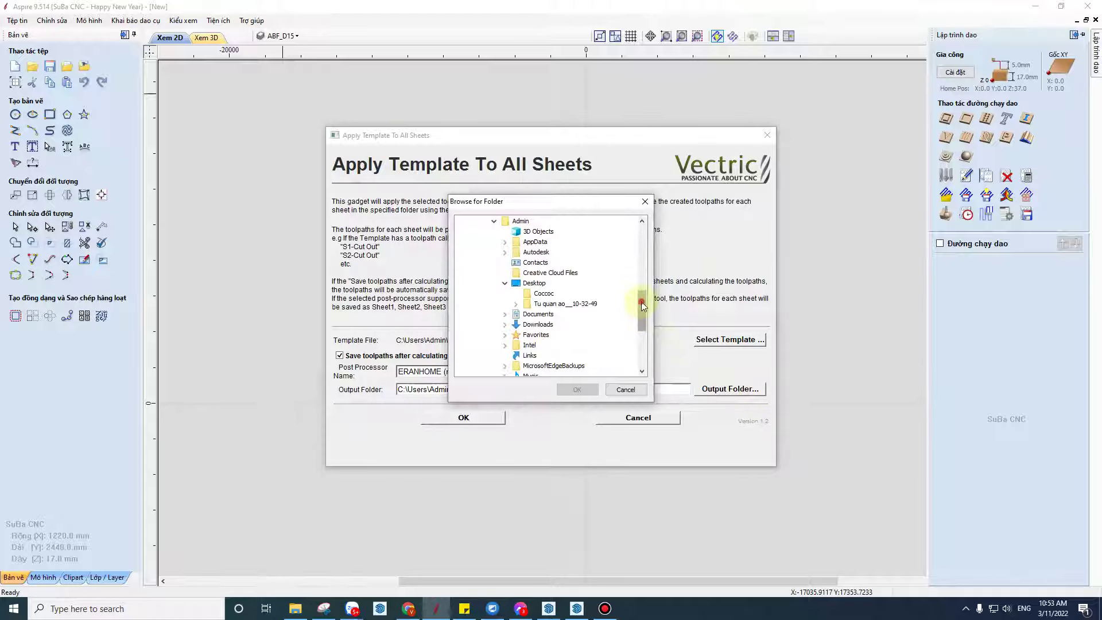
drag(641, 301, 638, 281)
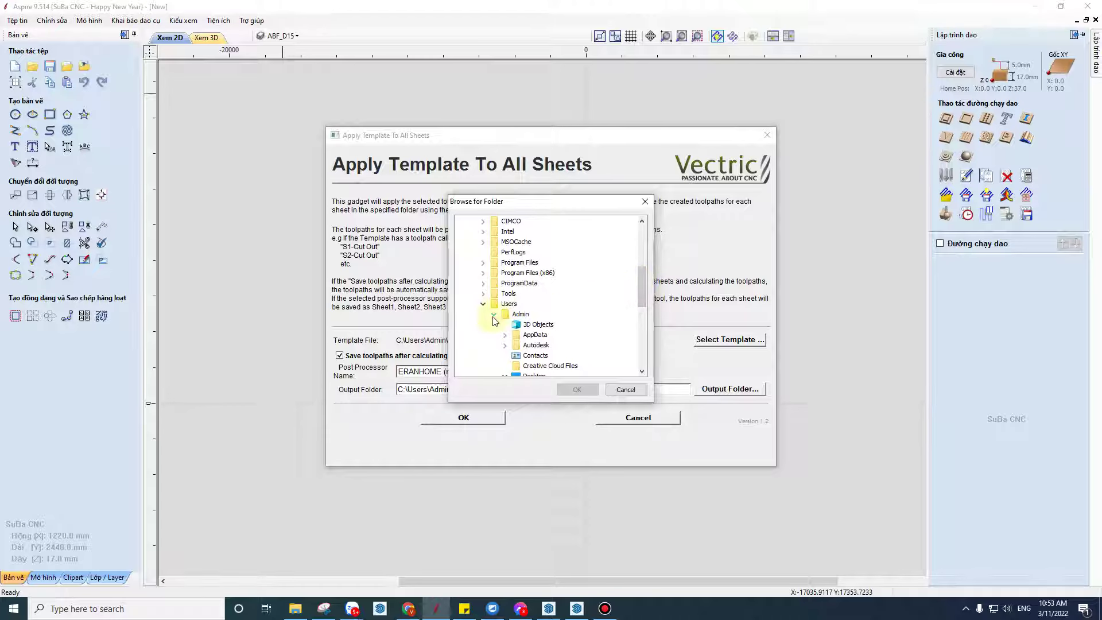
scroll(574, 297, down, 3)
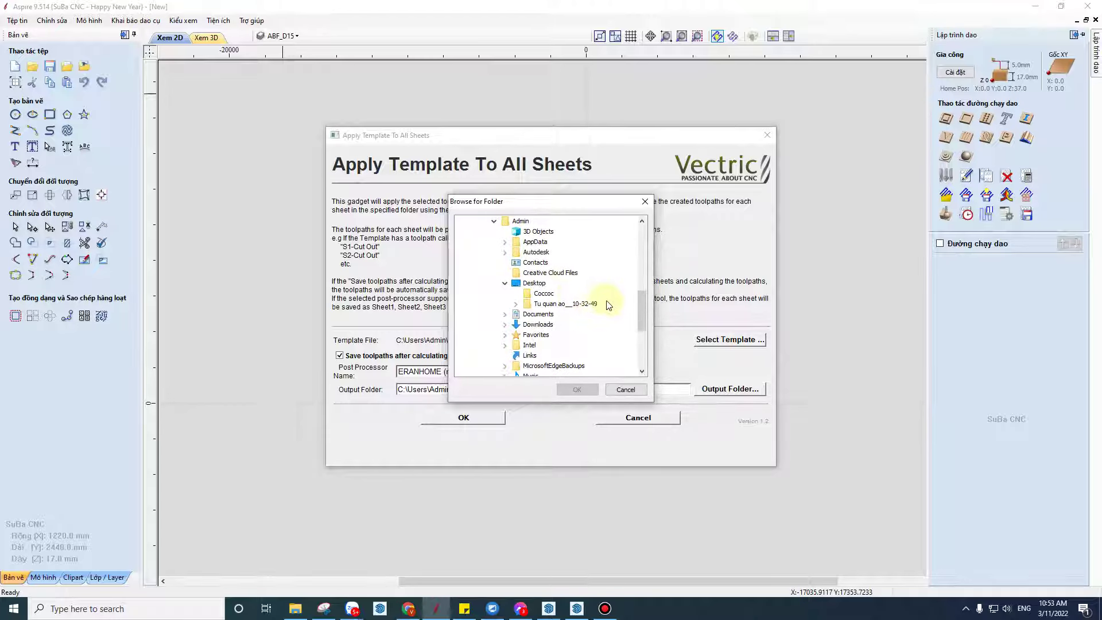
click(515, 306)
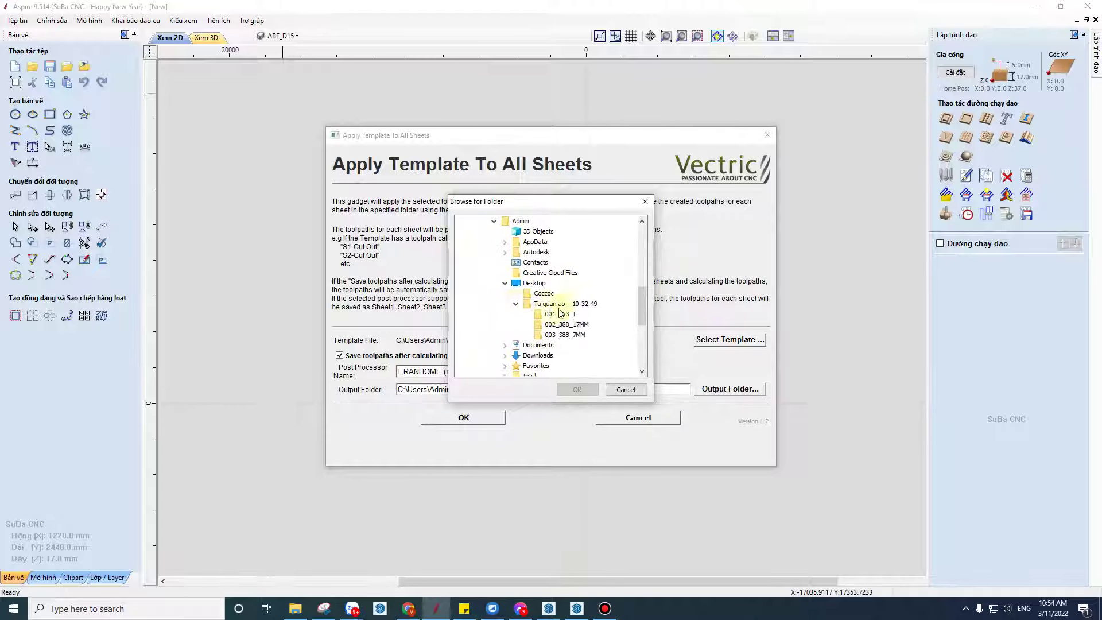
drag(459, 201, 778, 167)
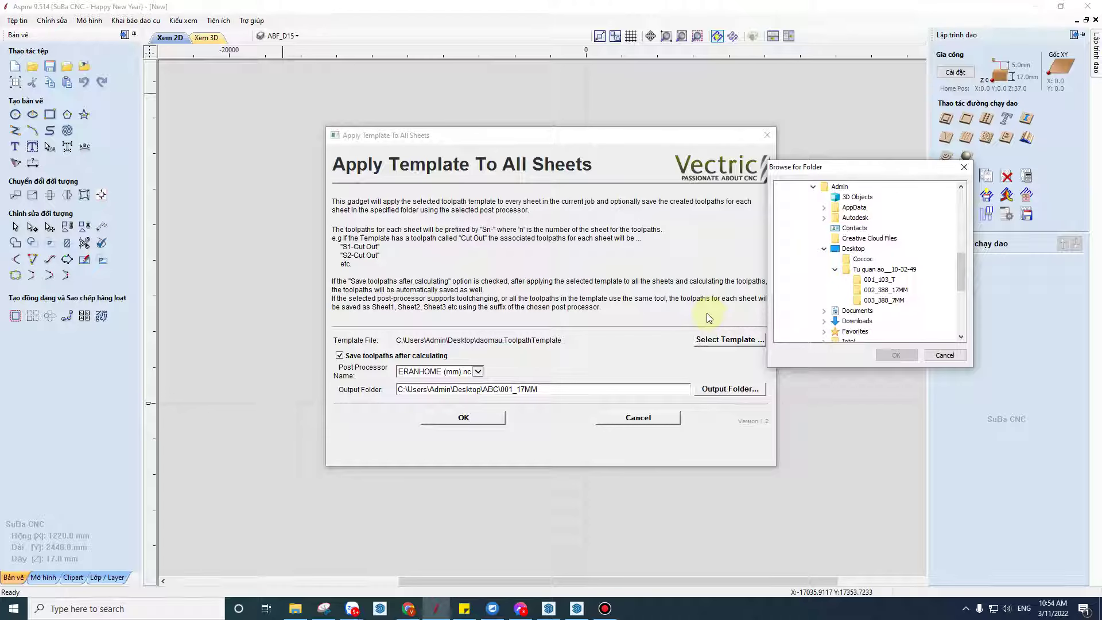
click(879, 271)
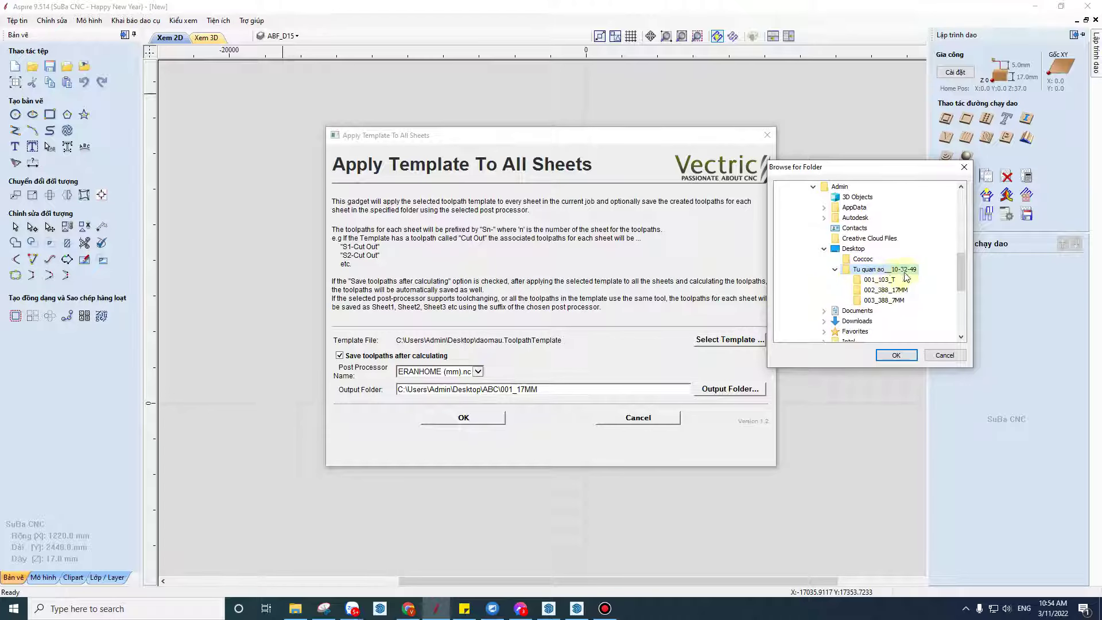
click(896, 357)
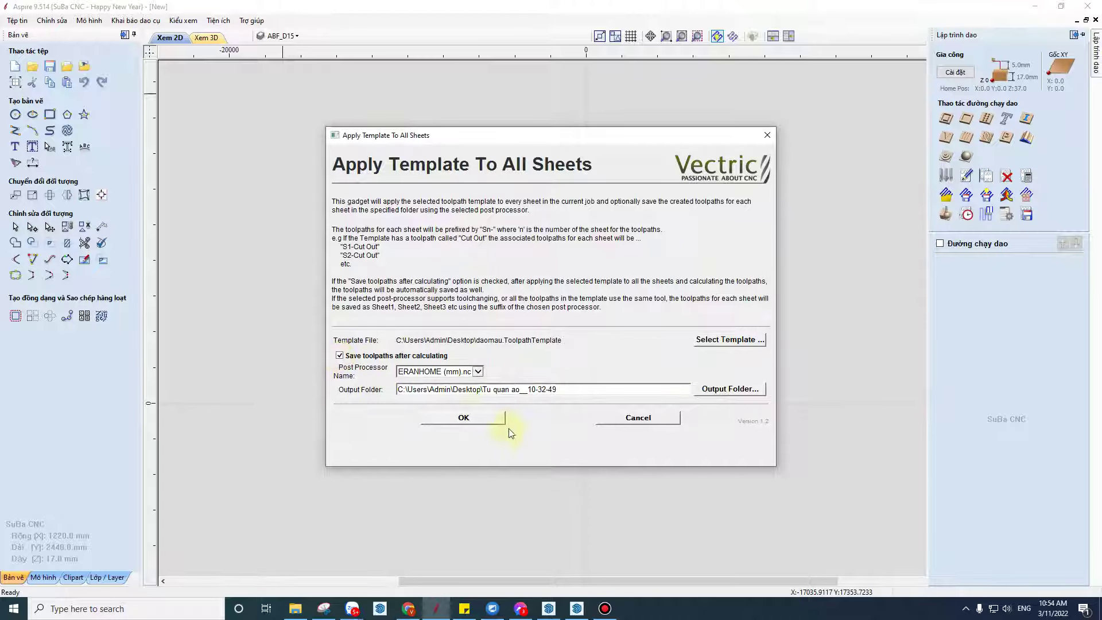
click(484, 419)
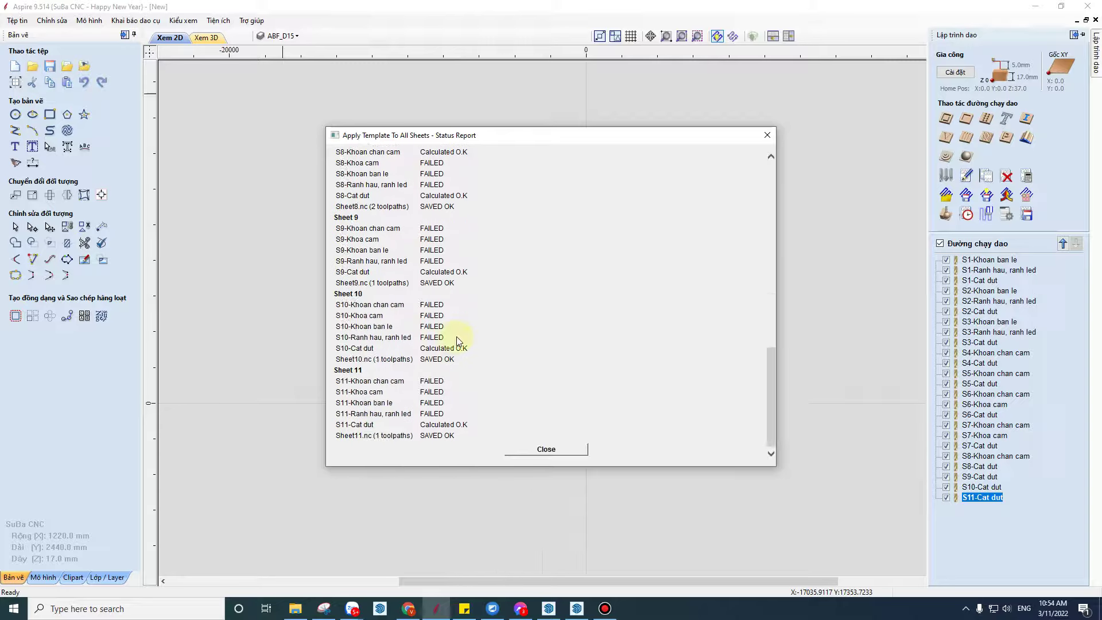
Step: Review the Sheet 8–10 results in the status report, including the failed S10-Khoa cam
drag(454, 315, 369, 320)
click(344, 294)
drag(338, 315, 389, 316)
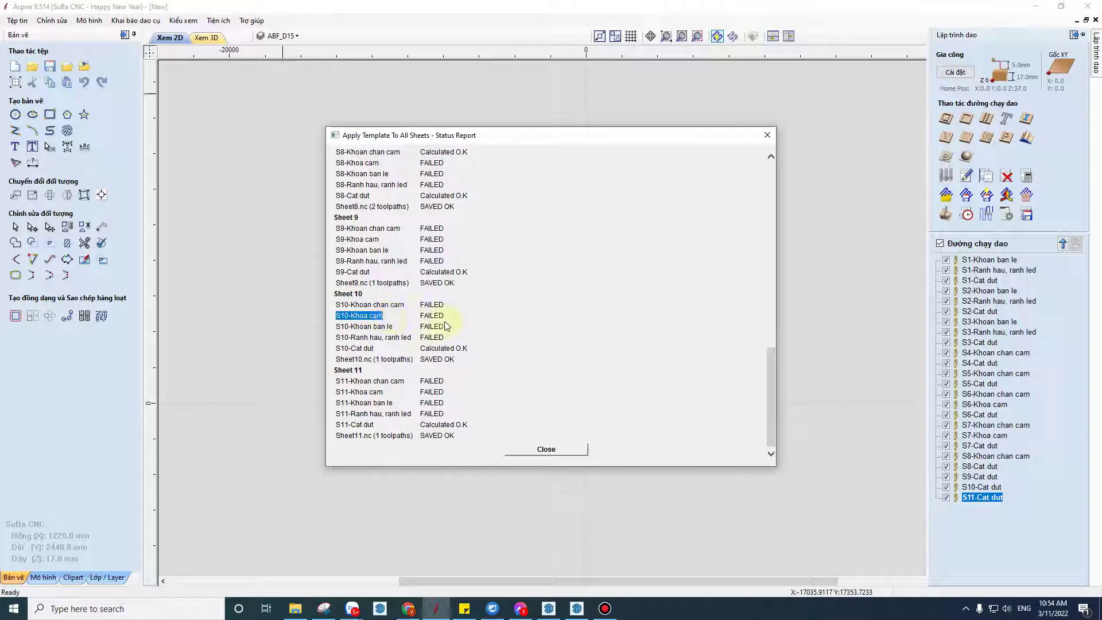
click(376, 347)
key(ctrl+shift+Home)
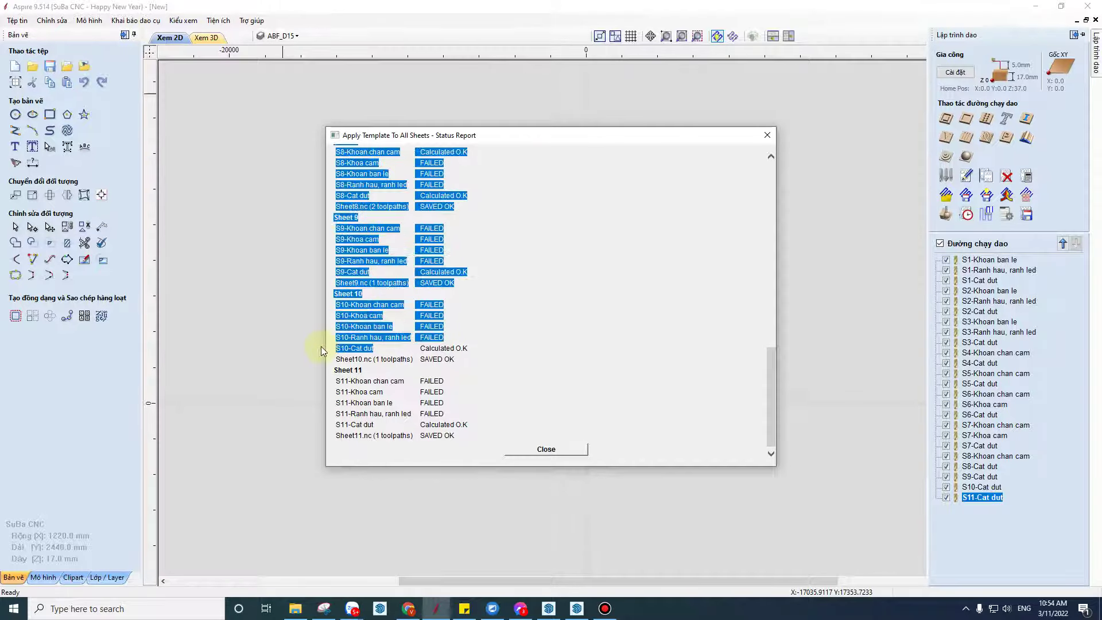
click(442, 427)
Step: Check the S3 Khoa cam and Cat dut results, then close the status report
scroll(482, 416, up, 10)
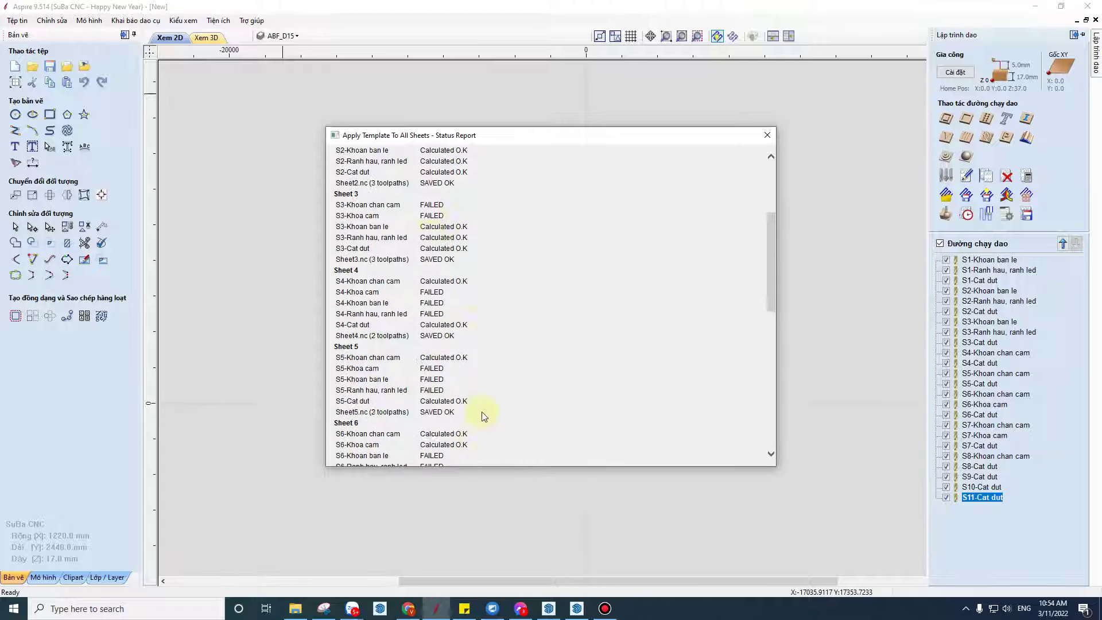
drag(441, 214, 344, 207)
click(338, 226)
drag(353, 216, 379, 215)
click(447, 224)
double_click(463, 248)
click(454, 260)
click(766, 134)
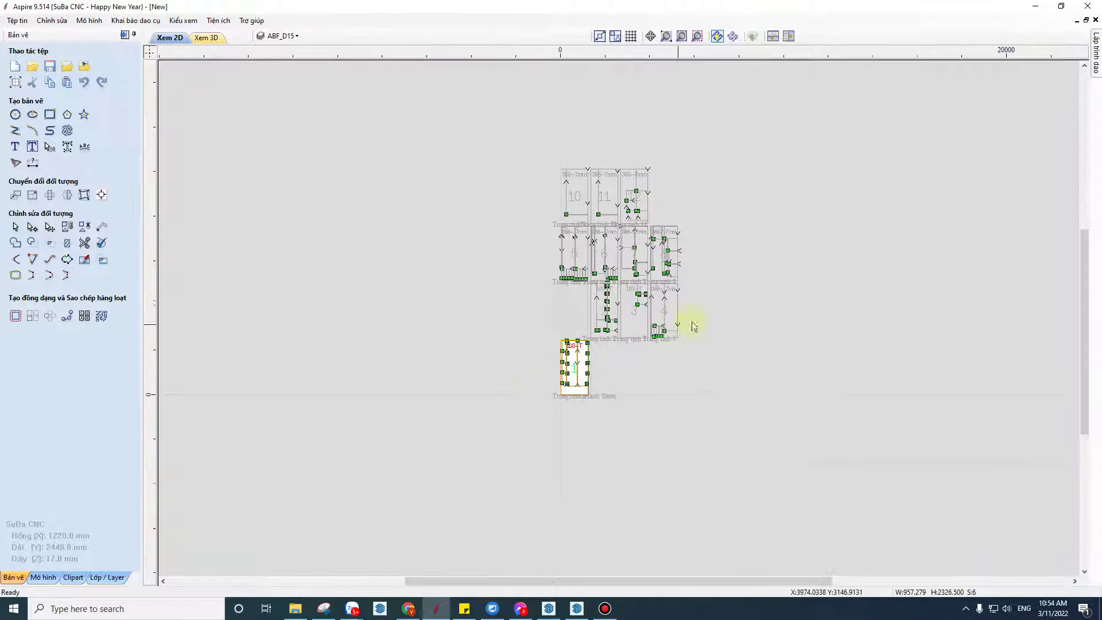
Step: Zoom into the selected sheet's part corner and show the toolpath list with S1 through S11
click(663, 250)
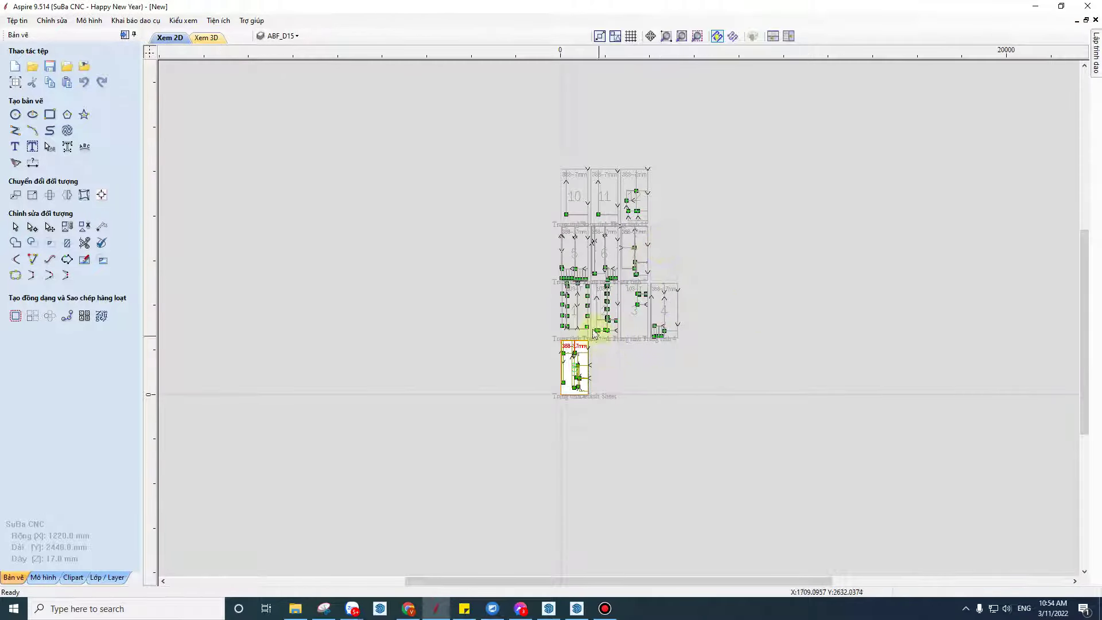
scroll(572, 369, up, 5)
scroll(467, 320, up, 2)
scroll(476, 310, down, 2)
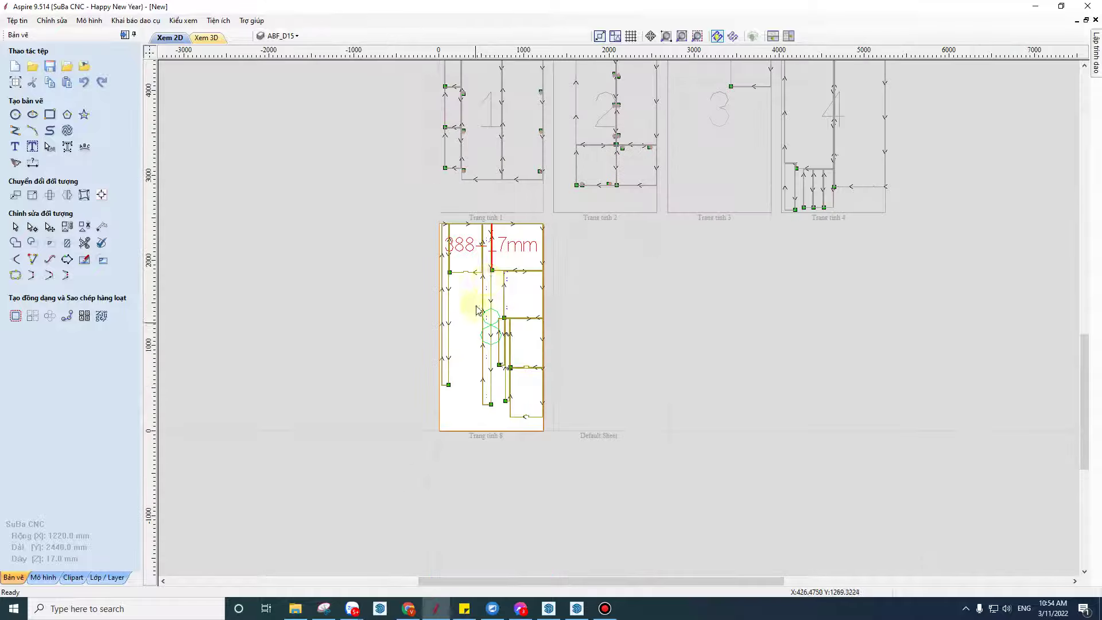
scroll(413, 228, up, 1)
scroll(479, 233, up, 1)
scroll(512, 233, up, 2)
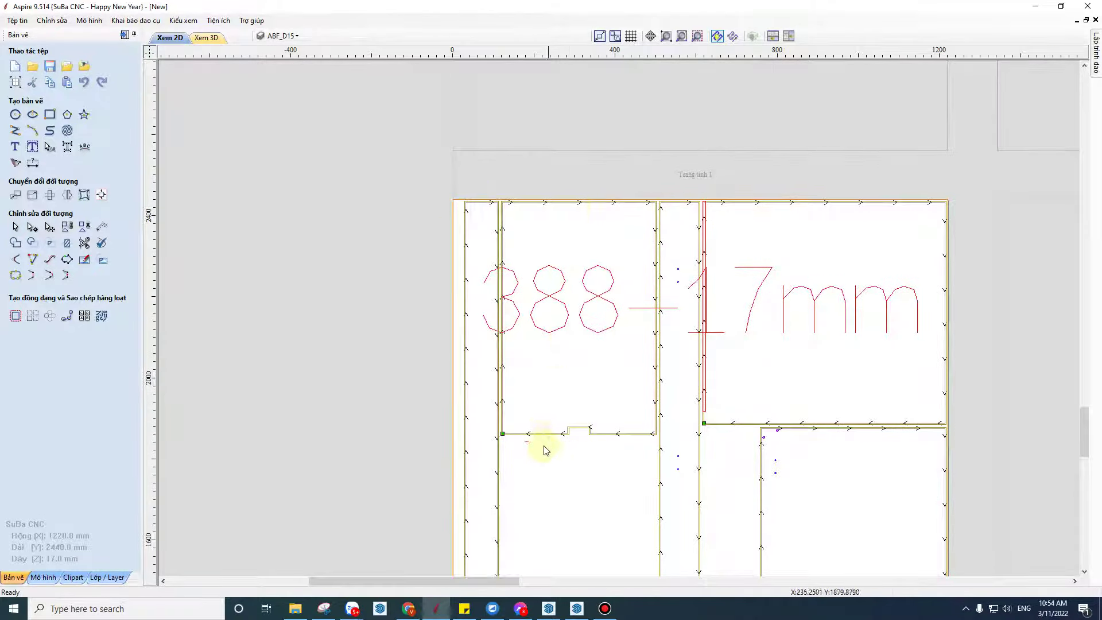
scroll(539, 444, up, 2)
scroll(520, 434, up, 2)
scroll(425, 432, up, 2)
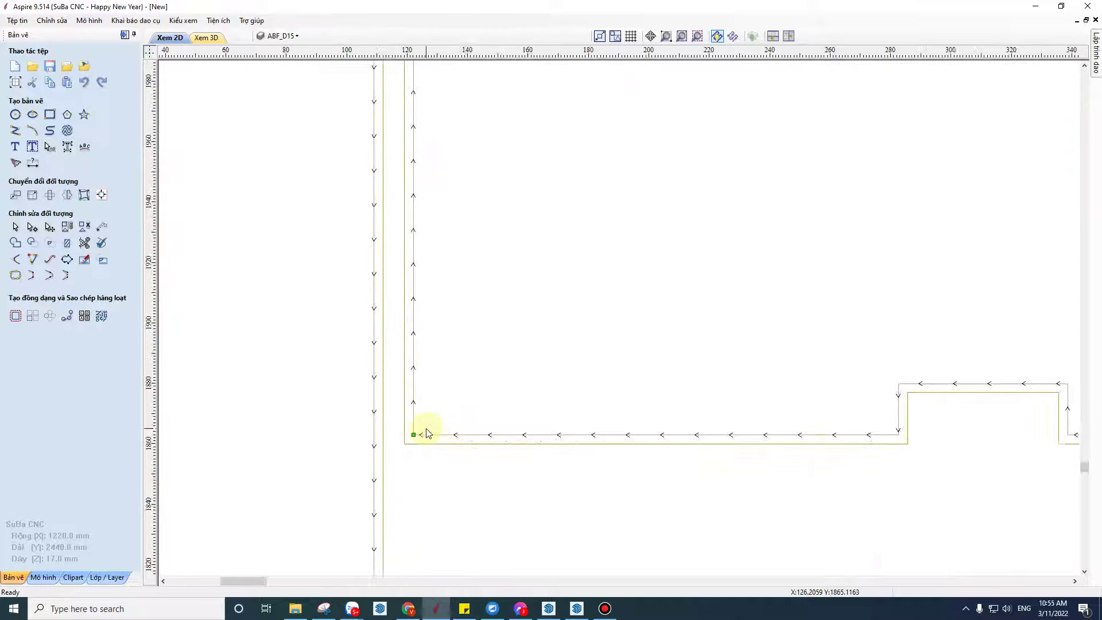
scroll(412, 451, down, 2)
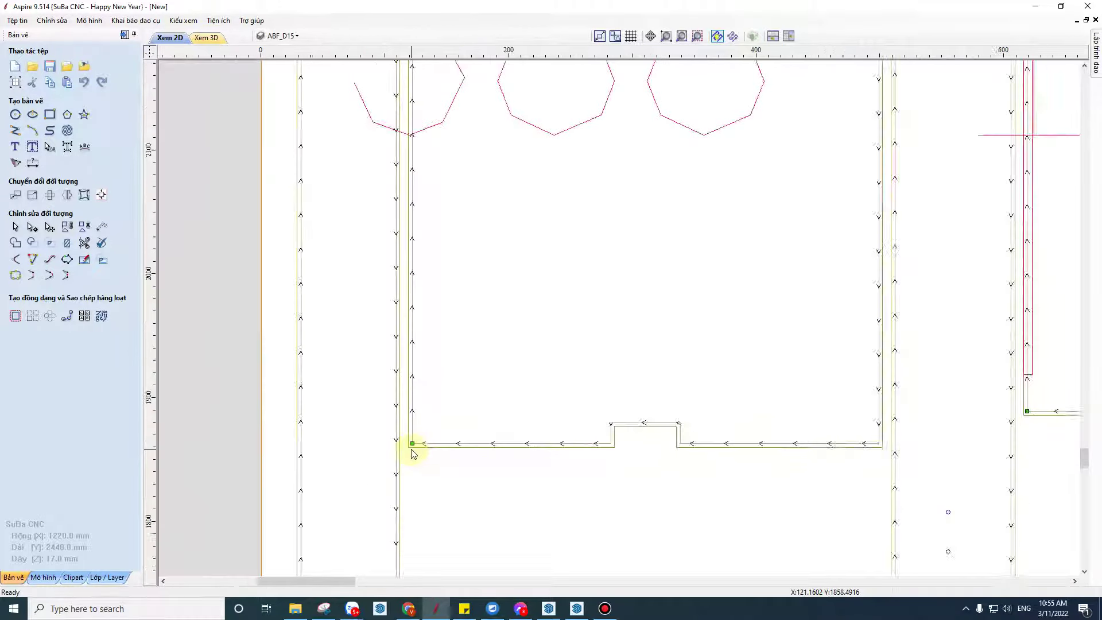
scroll(412, 451, down, 1)
scroll(411, 451, down, 2)
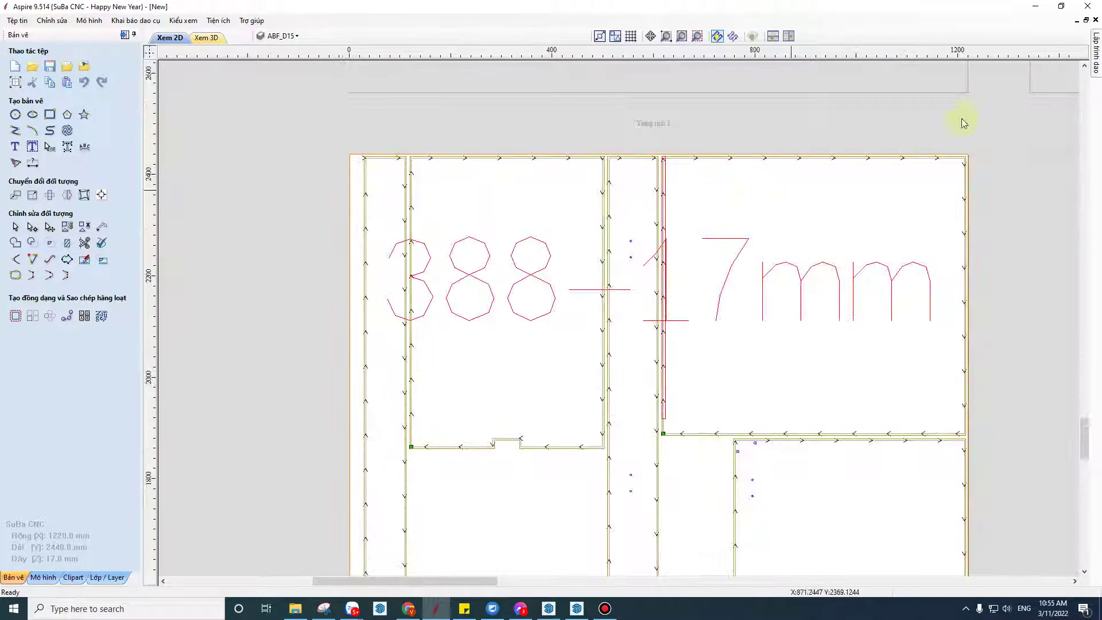
scroll(619, 239, up, 3)
scroll(620, 240, down, 2)
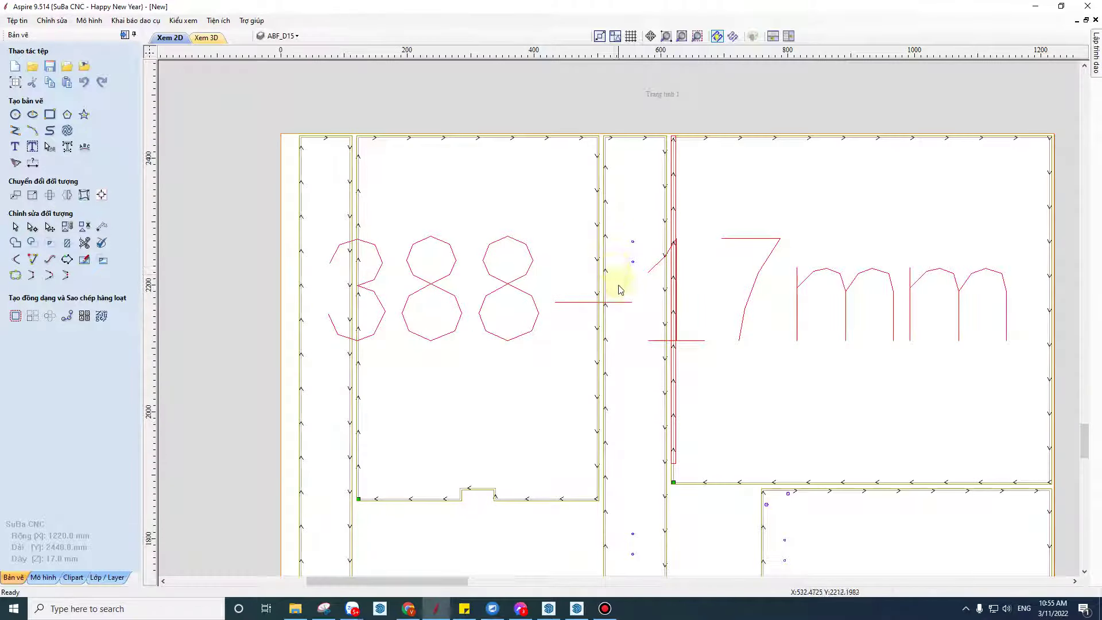
scroll(602, 359, down, 3)
scroll(449, 373, up, 3)
scroll(387, 377, up, 2)
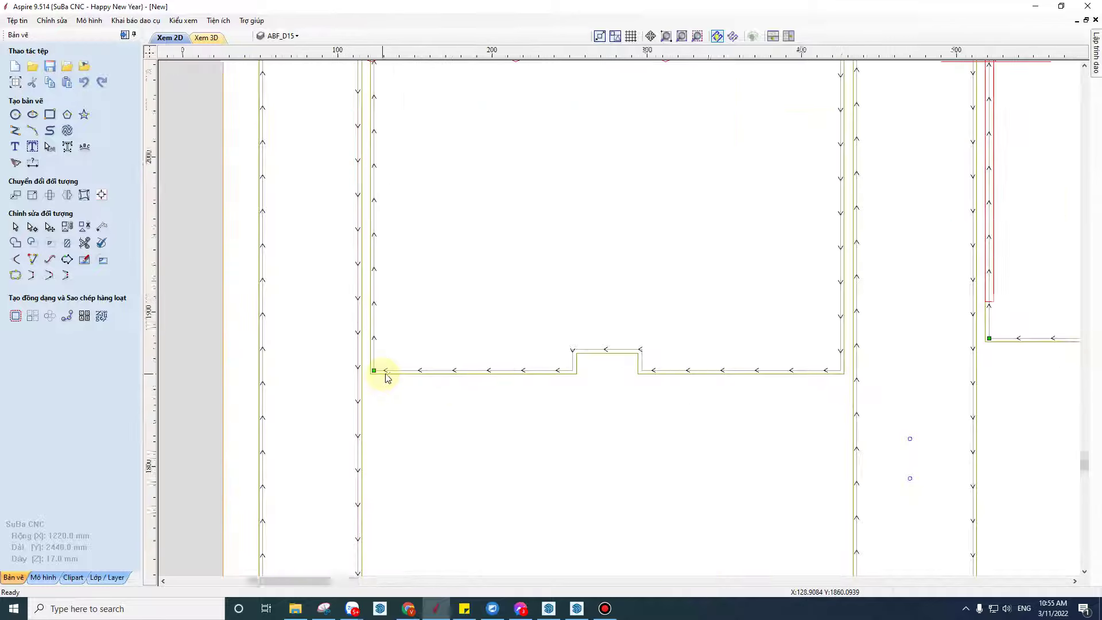
scroll(386, 377, up, 1)
scroll(379, 378, up, 2)
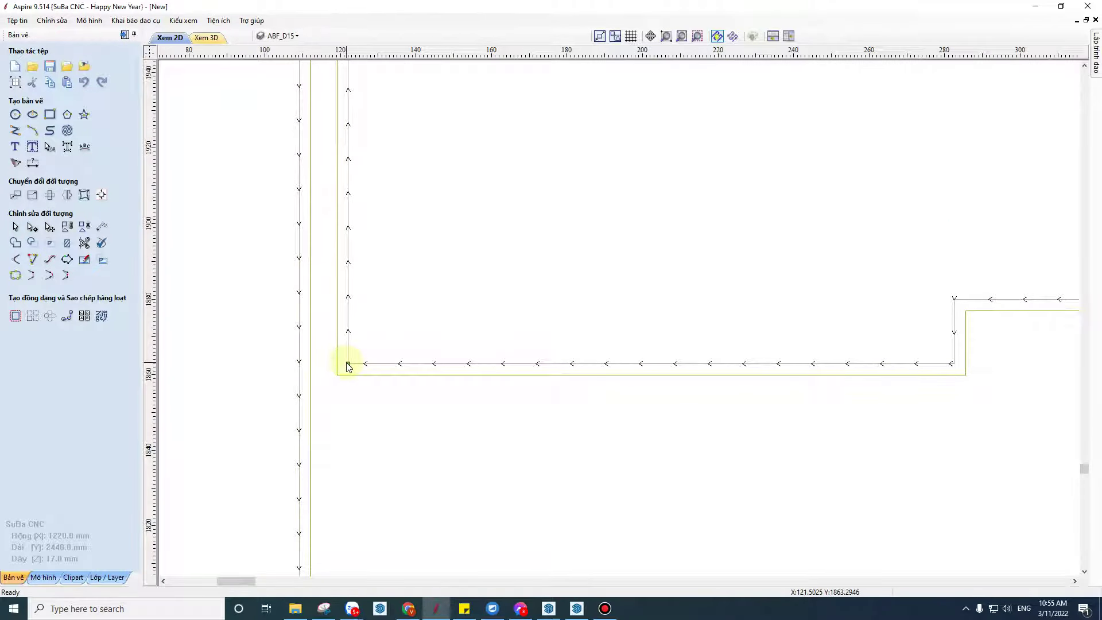
click(1096, 71)
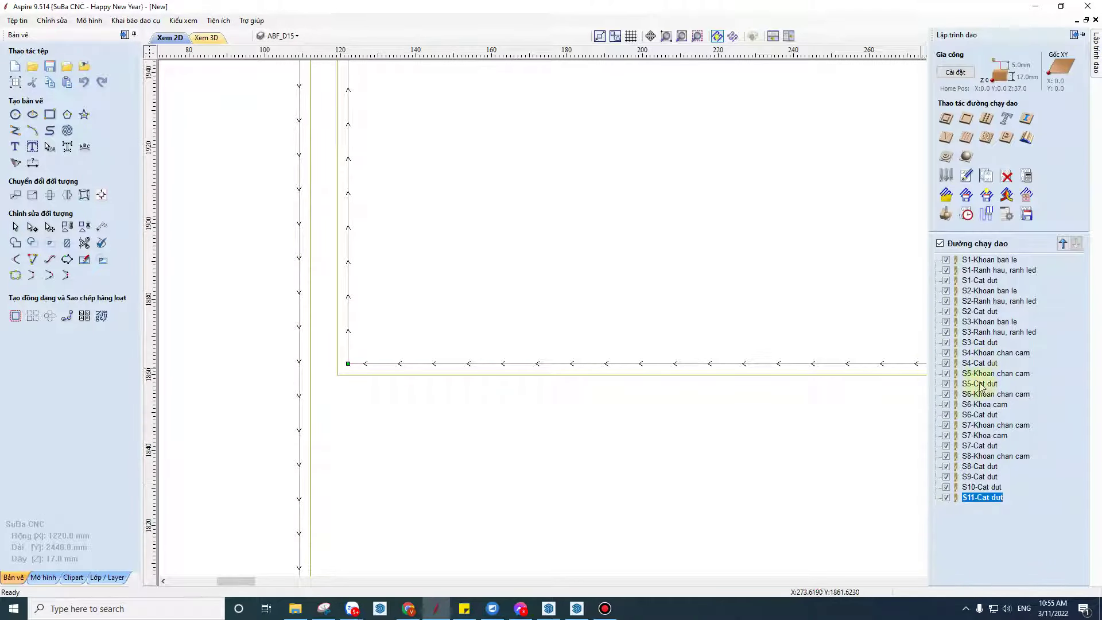
Step: Delete all existing toolpaths and load the five toolpaths from the daomau template
right_click(977, 352)
mouse_move(1007, 459)
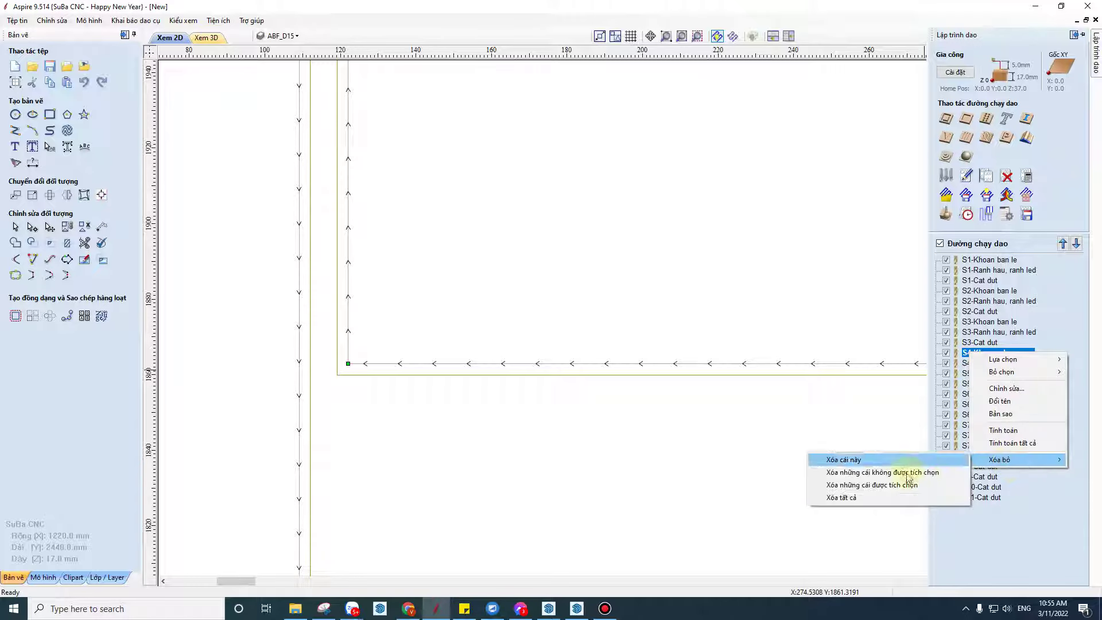
click(875, 496)
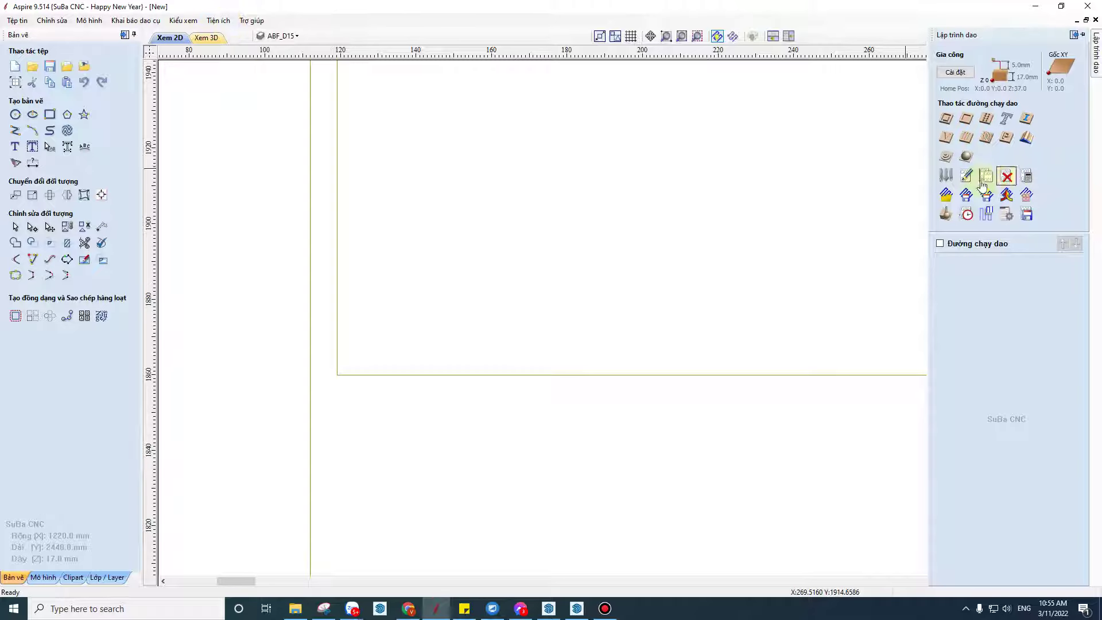
click(945, 195)
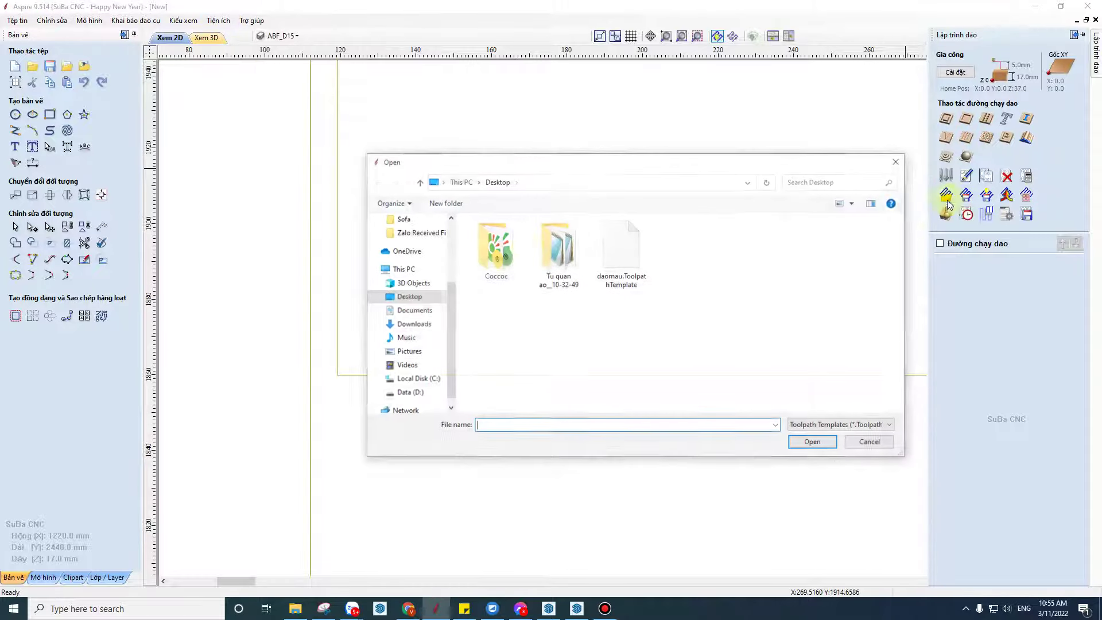
click(603, 264)
click(817, 442)
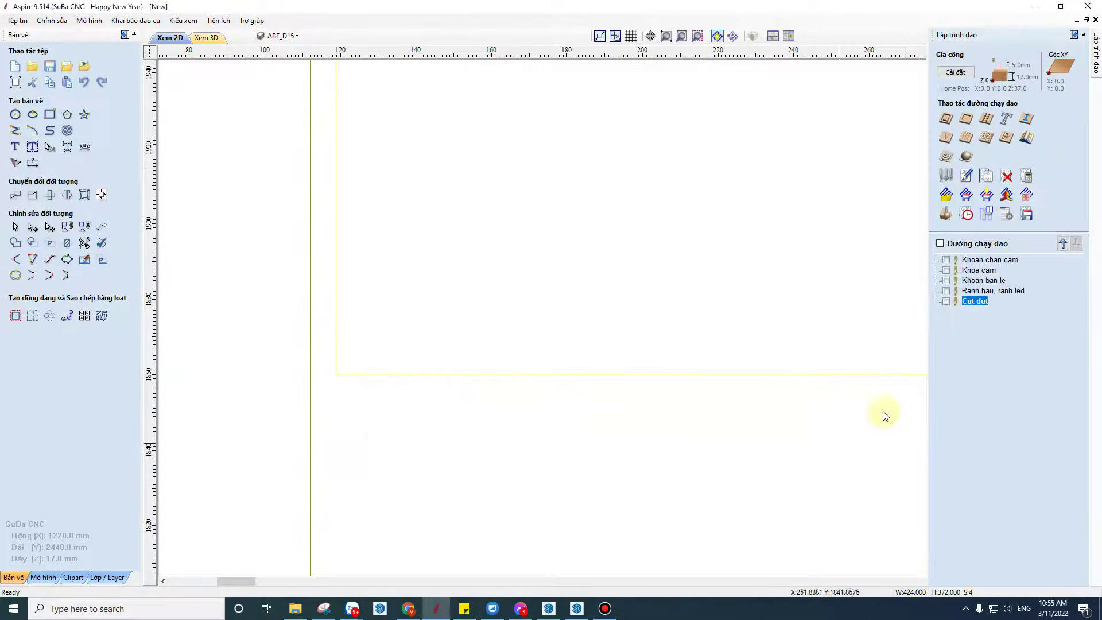
Step: Set the Cat dut cut to run outside, recalculate it, and make all toolpaths visible
double_click(973, 301)
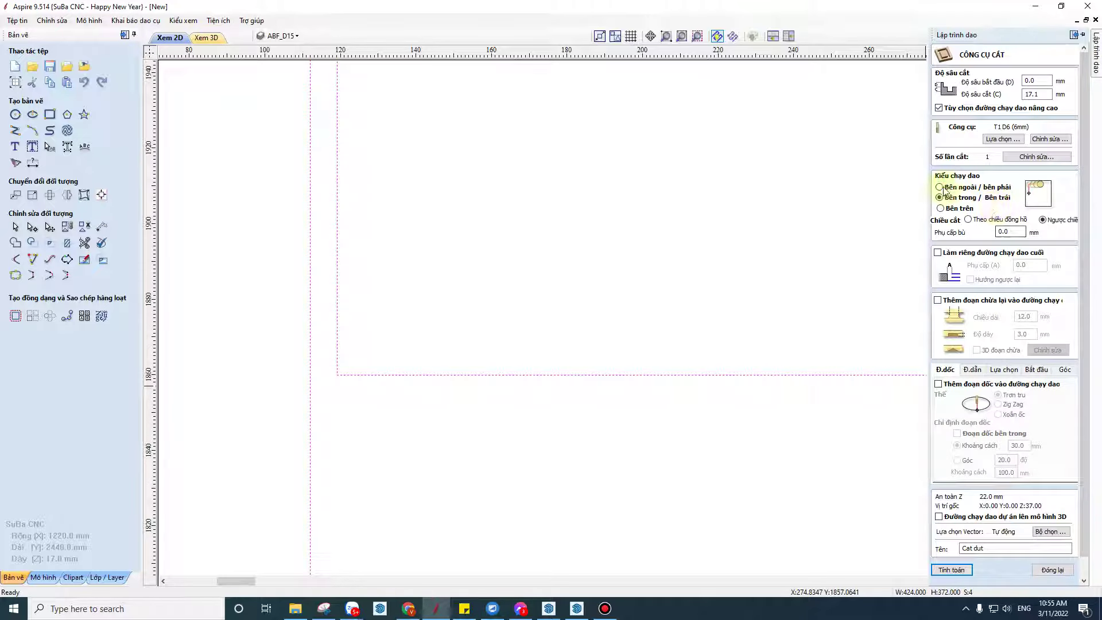
click(939, 187)
scroll(1036, 370, down, 1)
click(967, 544)
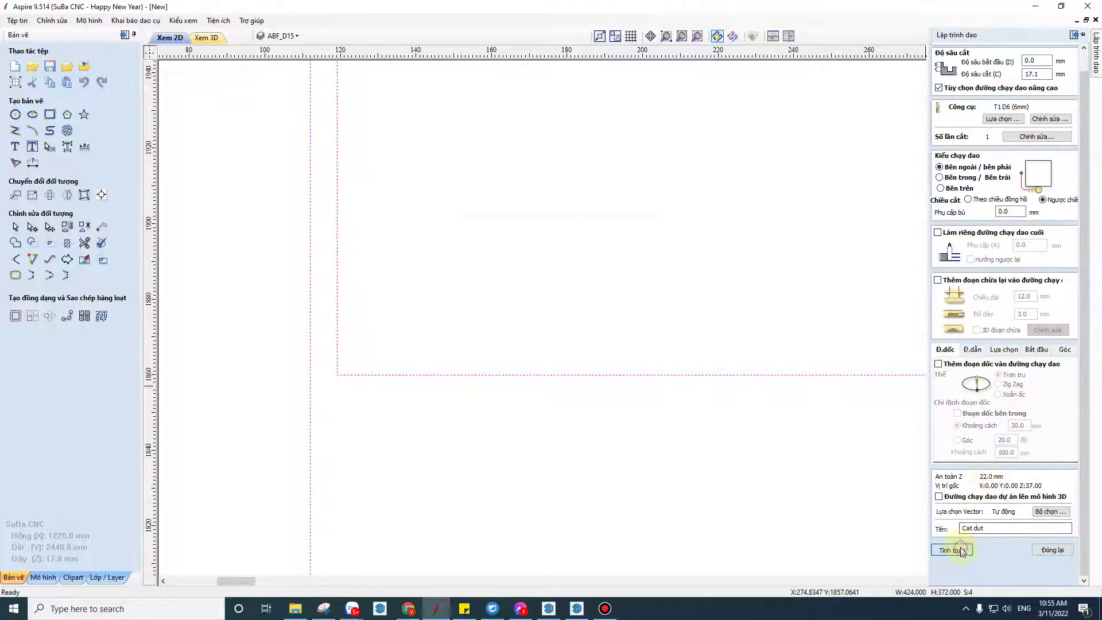
click(520, 364)
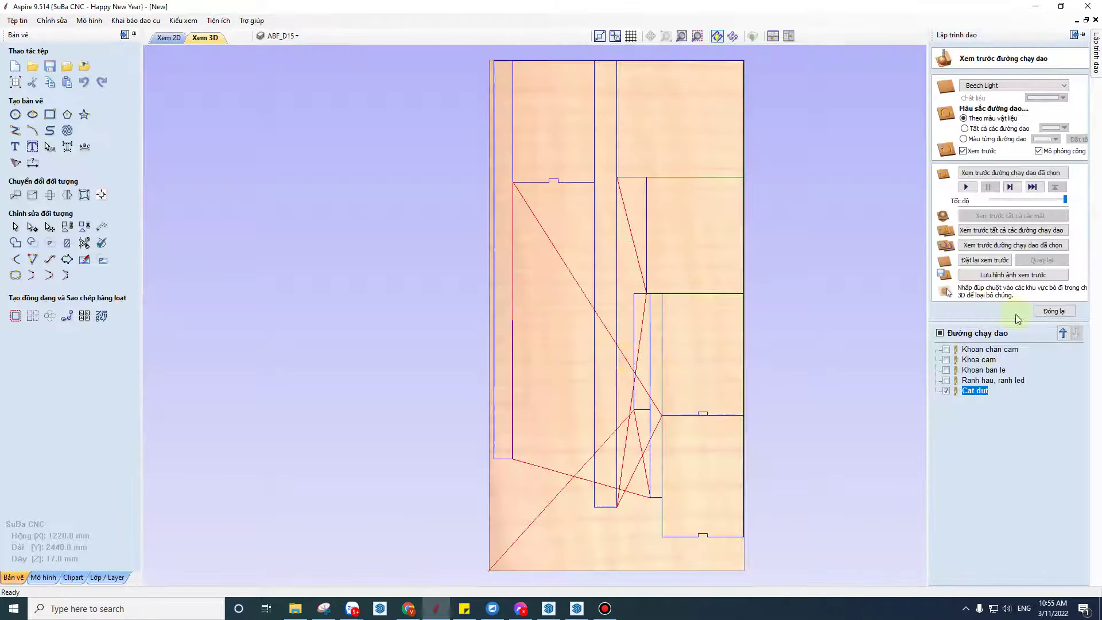
click(941, 334)
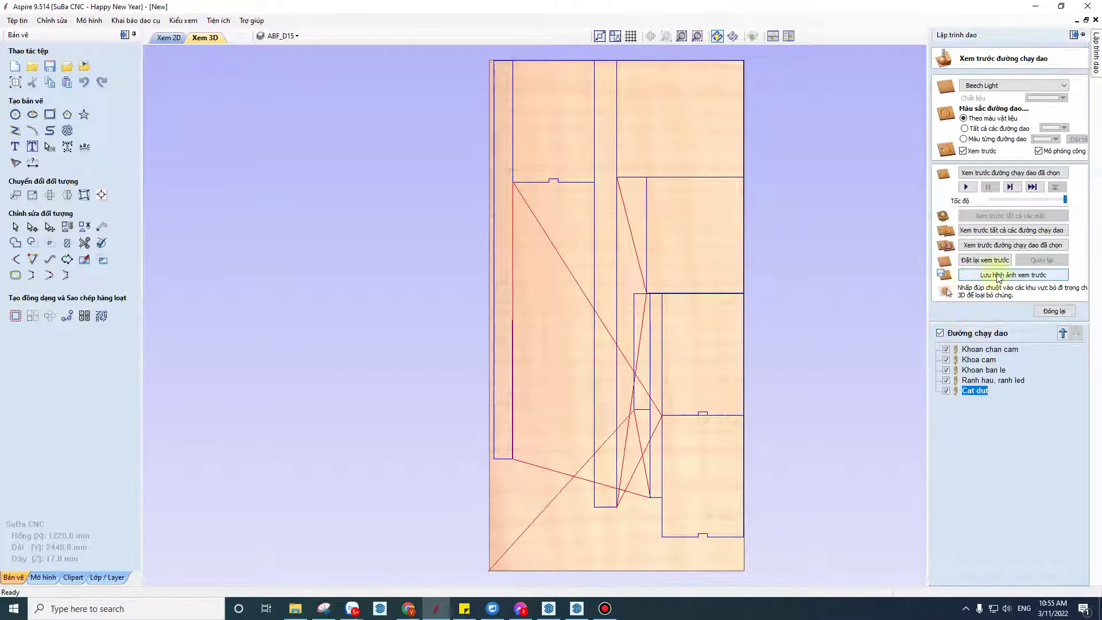
click(1059, 312)
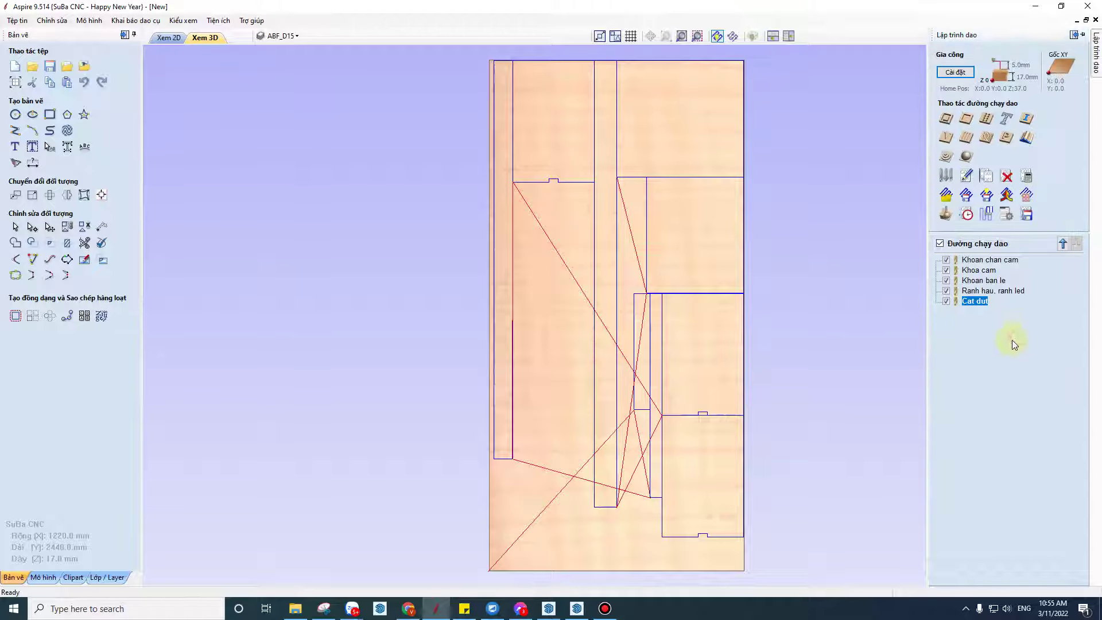
Step: Overwrite daomau.ToolpathTemplate with the updated toolpaths
click(987, 194)
click(815, 444)
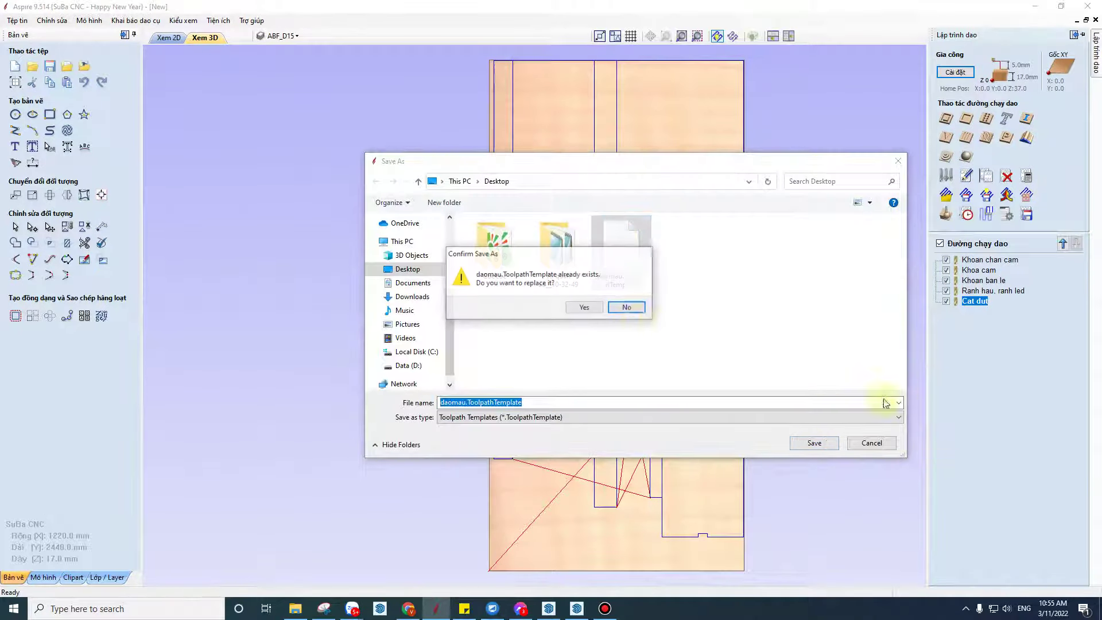
click(587, 308)
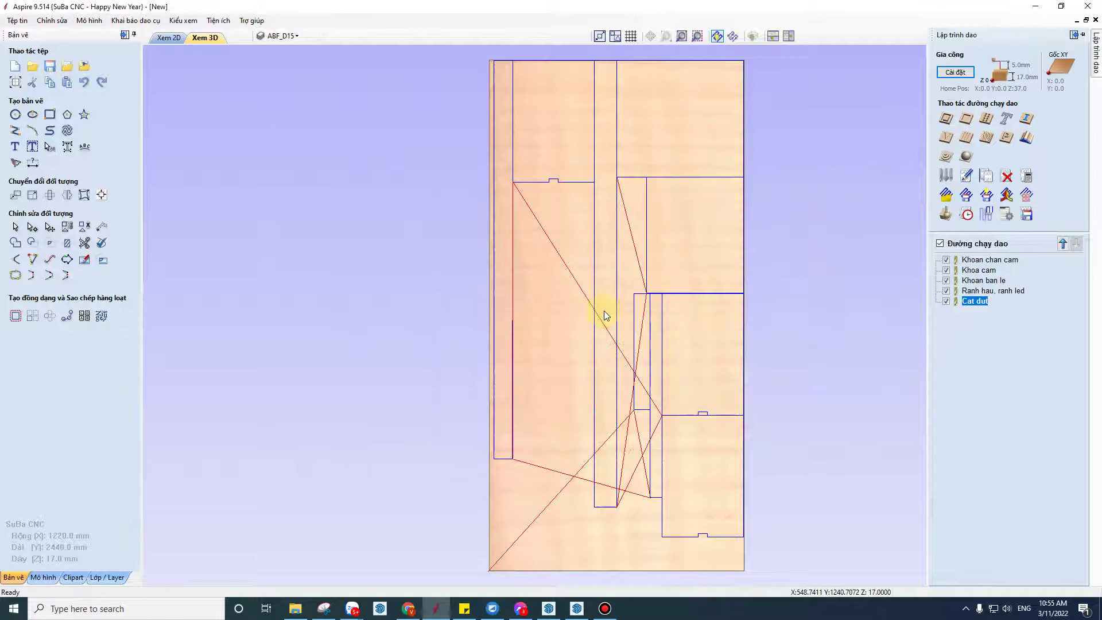
scroll(514, 287, down, 3)
scroll(514, 287, down, 2)
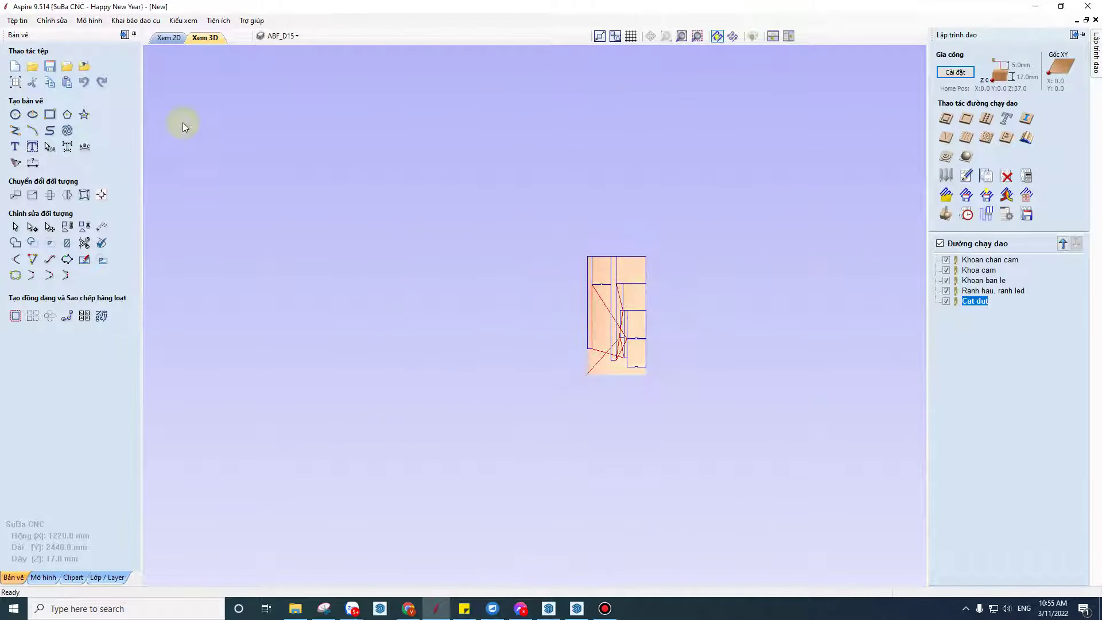
Step: Start a new job without saving and batch-import the 11 DXF cabinet drawings
click(17, 67)
click(551, 332)
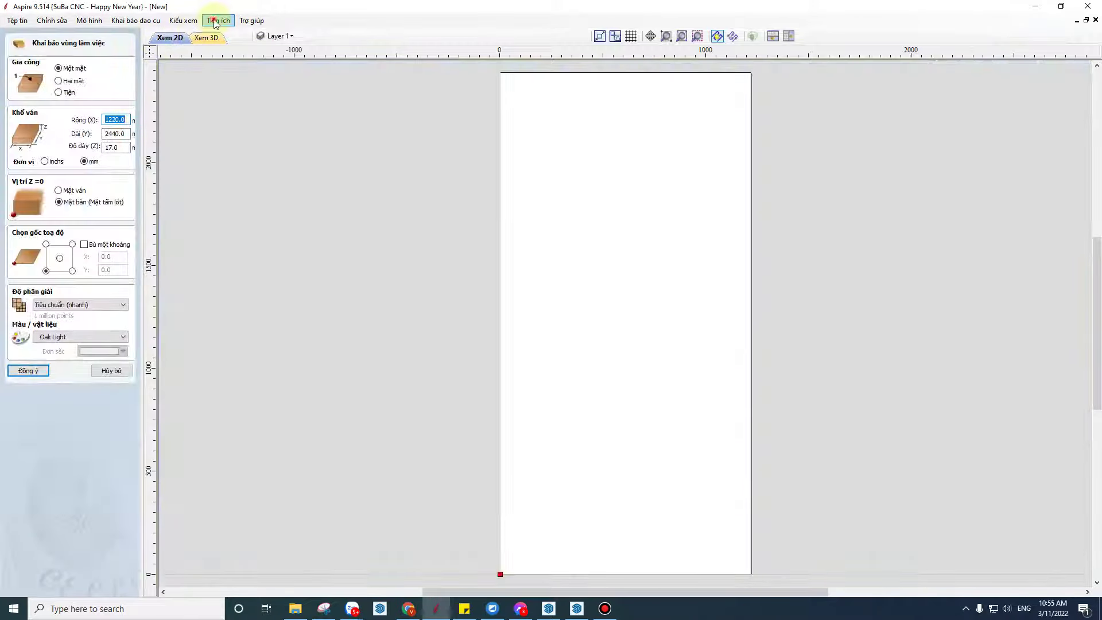
click(218, 20)
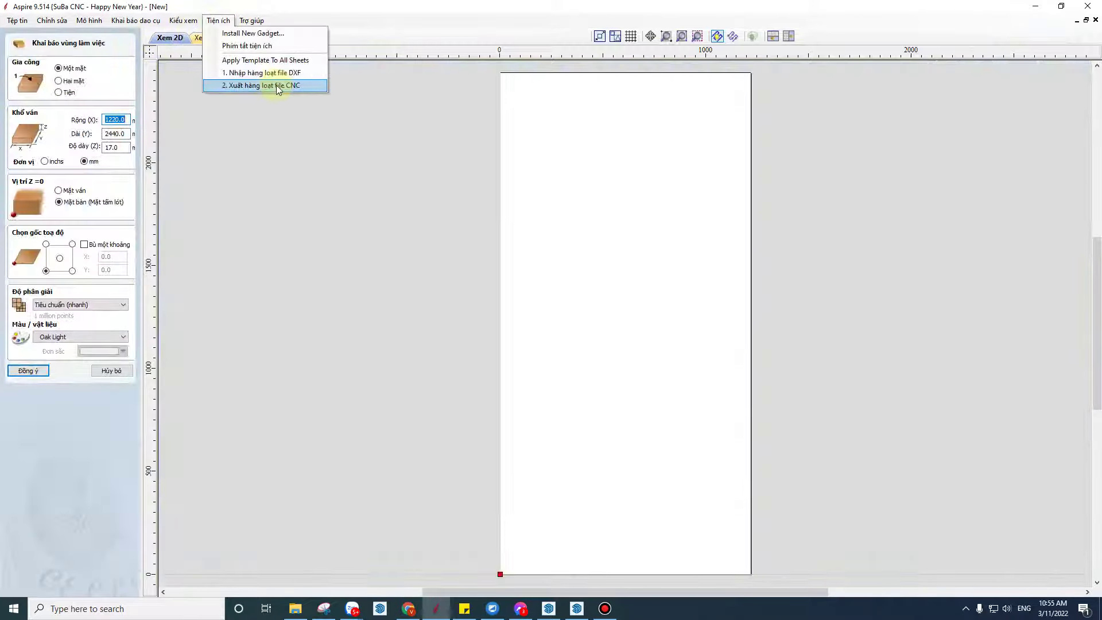
click(285, 71)
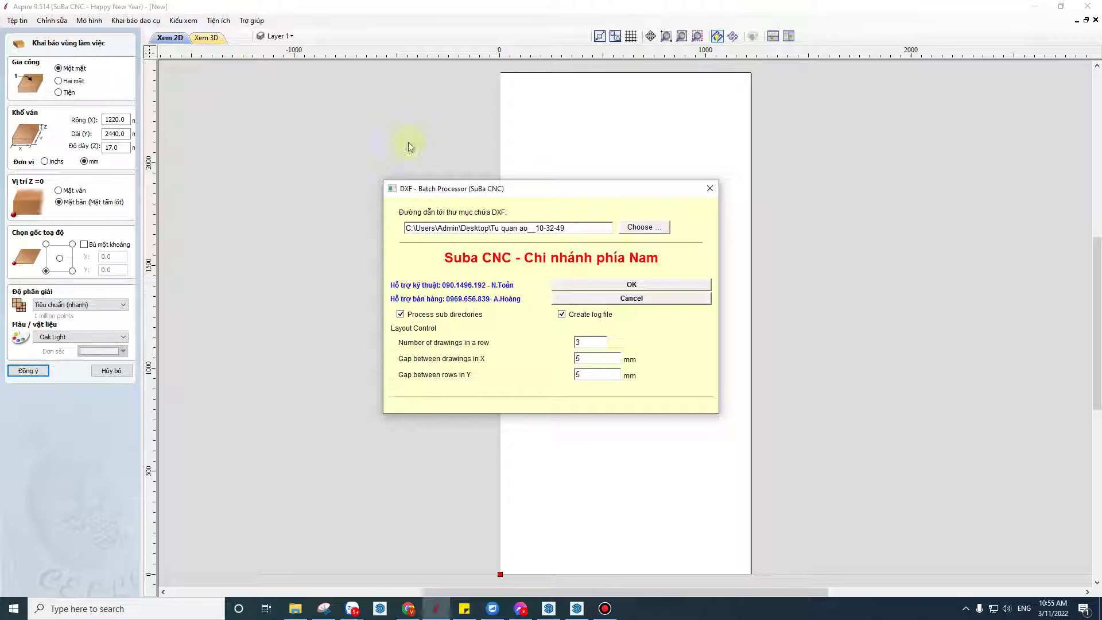
click(652, 285)
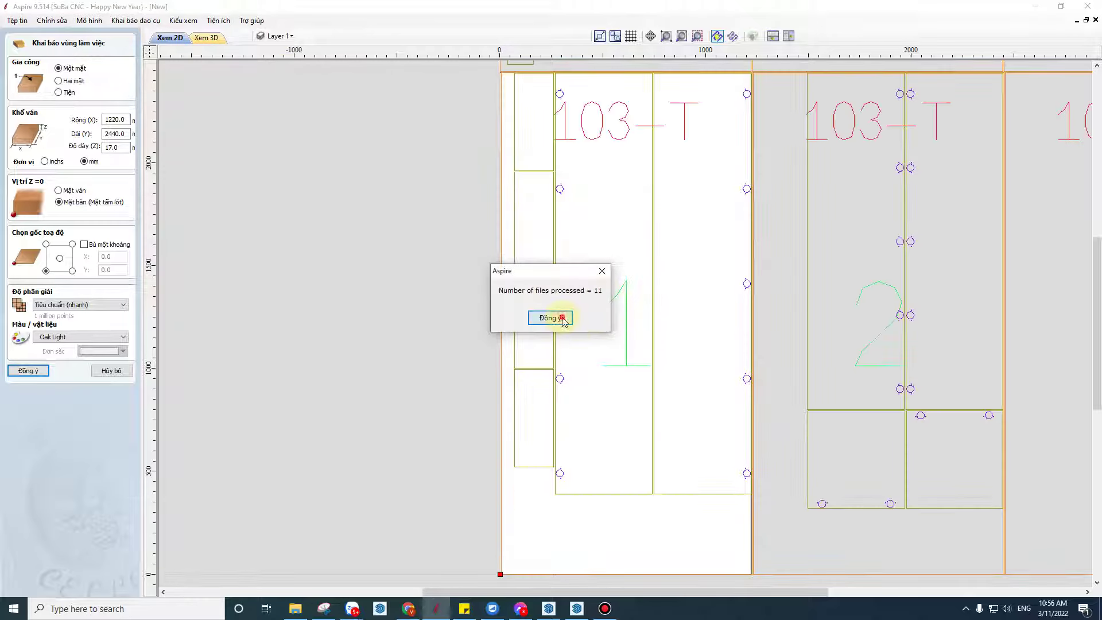
click(562, 319)
click(41, 372)
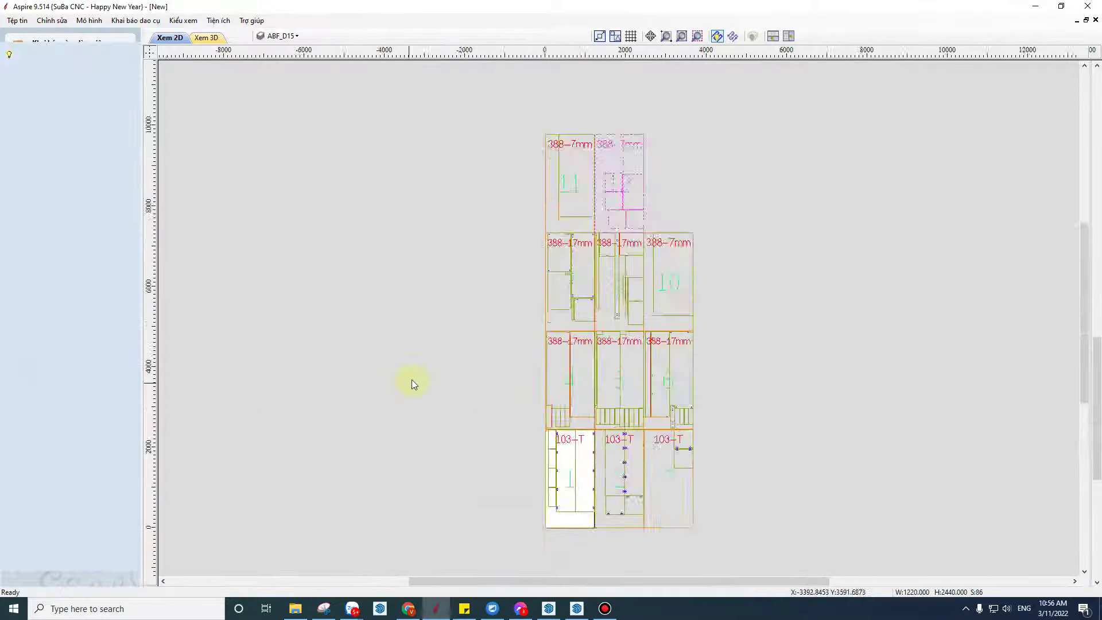
Step: Nest the imported parts across 1220 × 2440 mm sheets
click(102, 316)
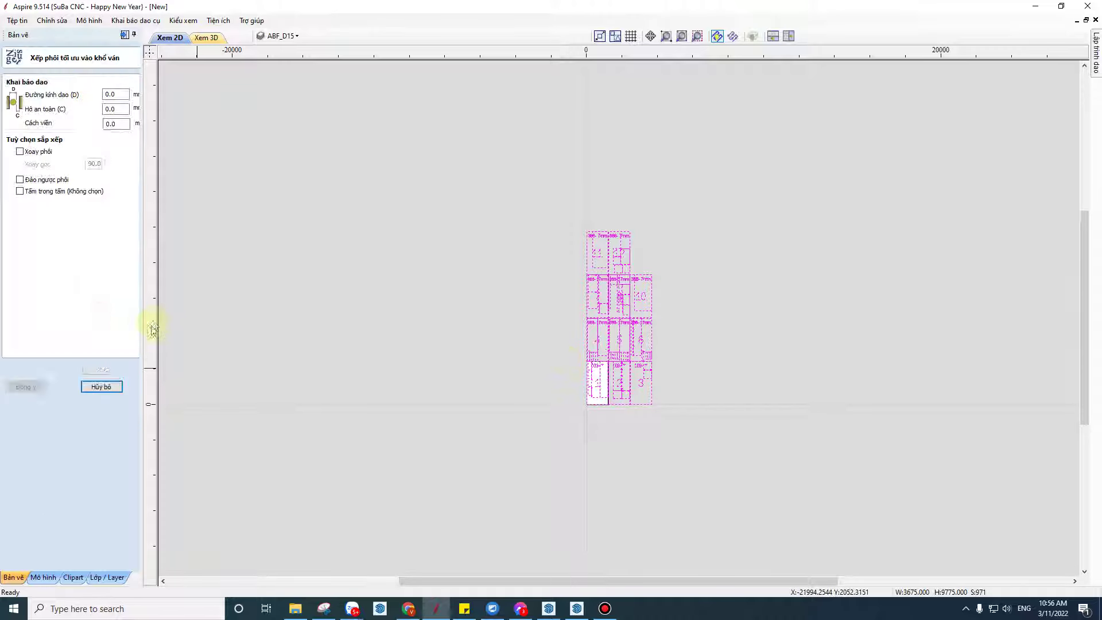
click(109, 368)
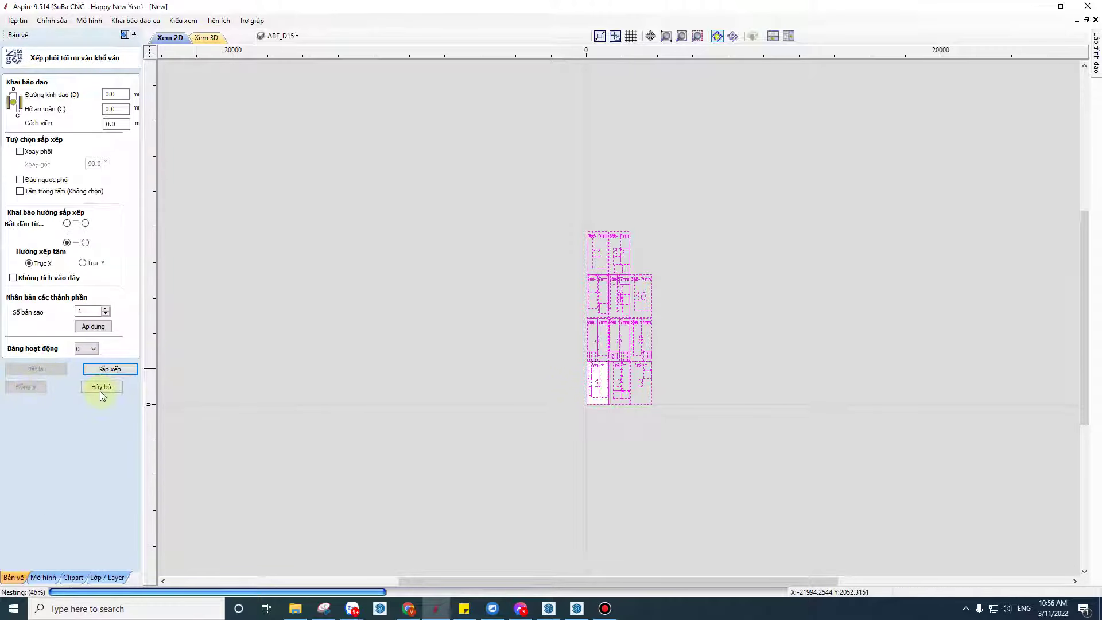
click(18, 390)
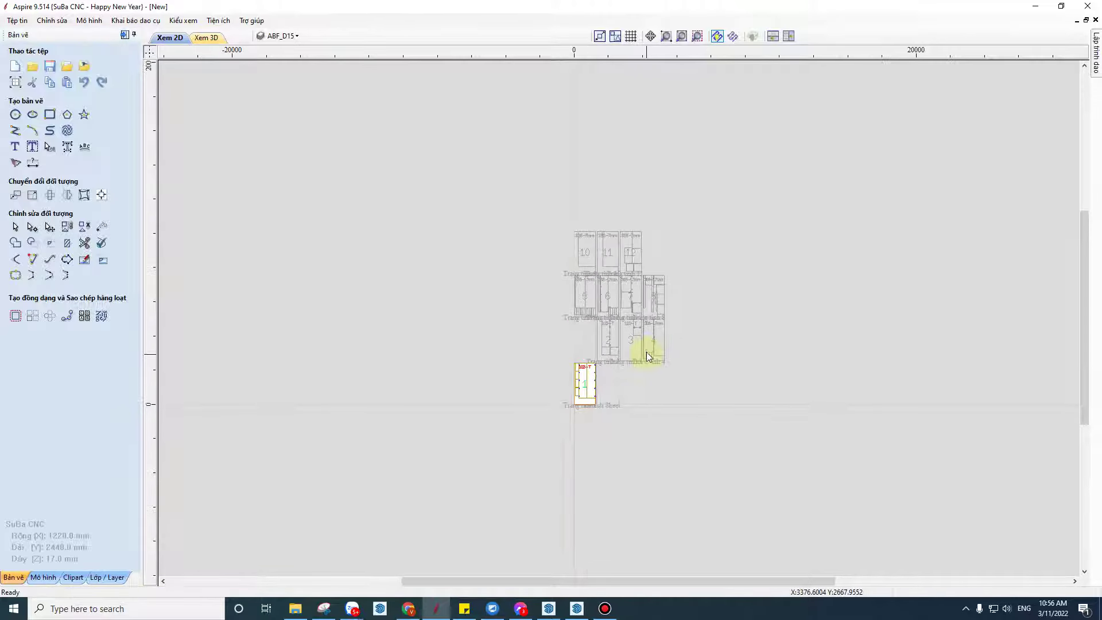
scroll(546, 278, up, 2)
scroll(546, 277, down, 2)
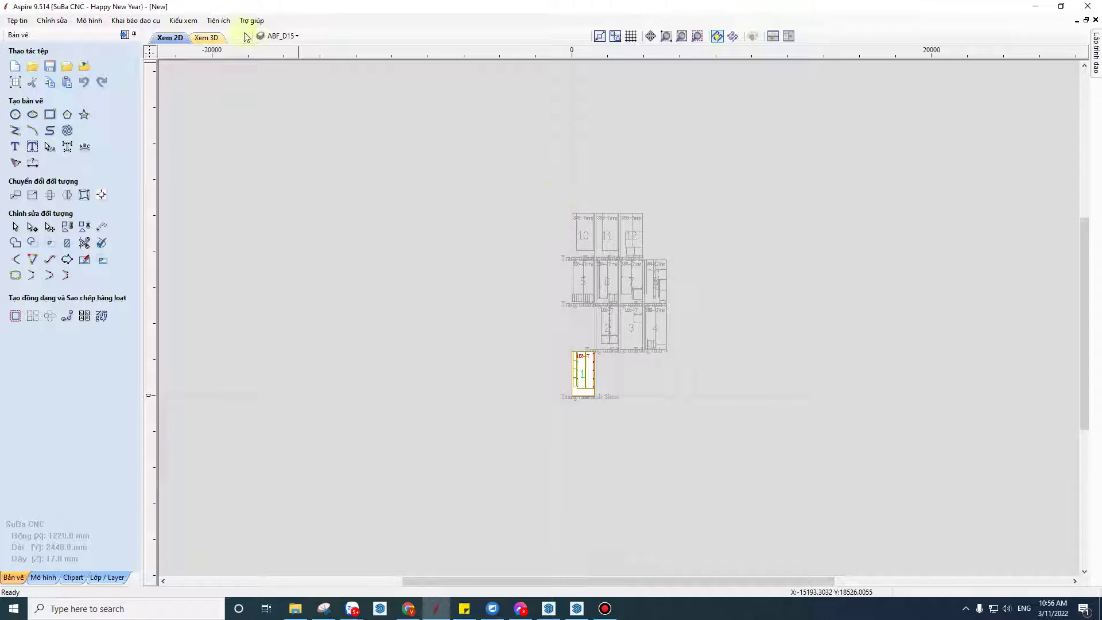
Step: Launch Apply Template To All Sheets and delete Sheet1–Sheet11.nc from the Tu quan ao__10-32-49 folder
click(218, 21)
click(296, 60)
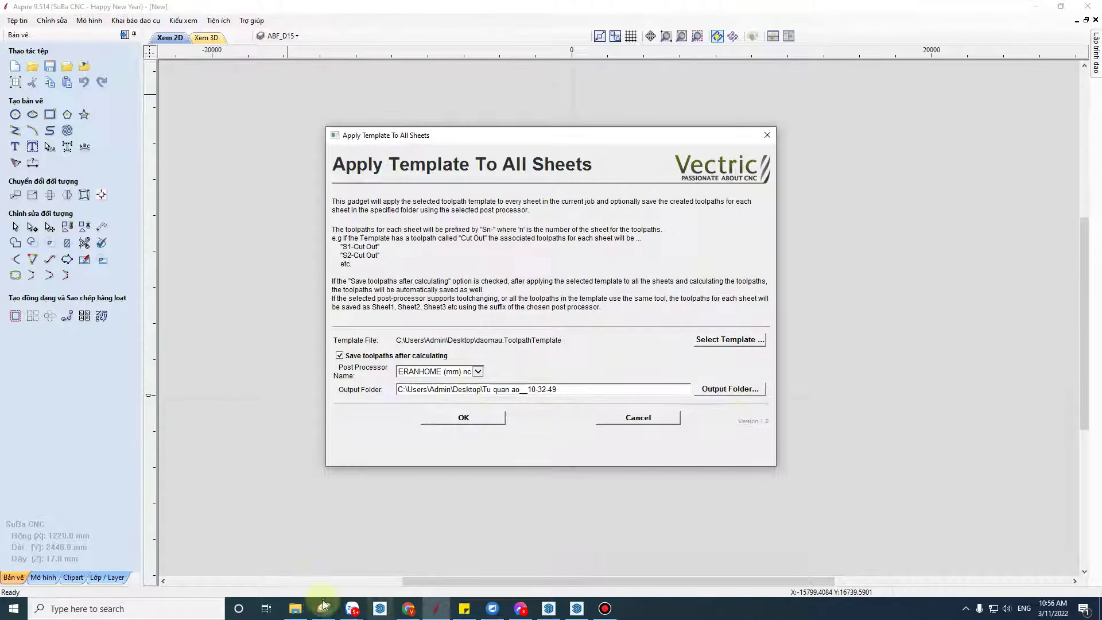
key(super+d)
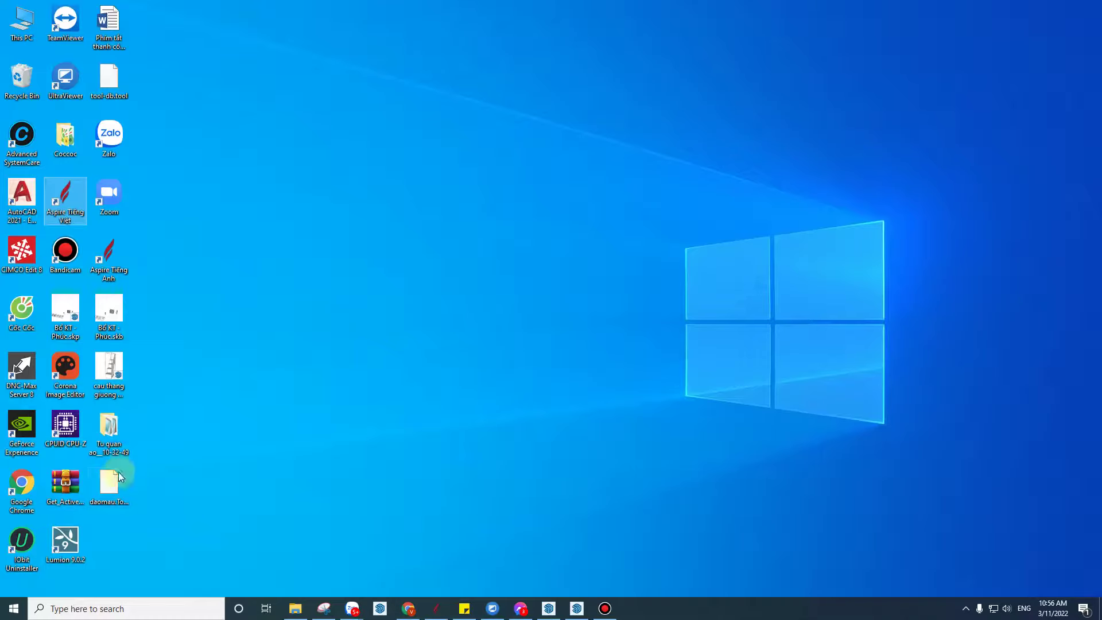
double_click(113, 439)
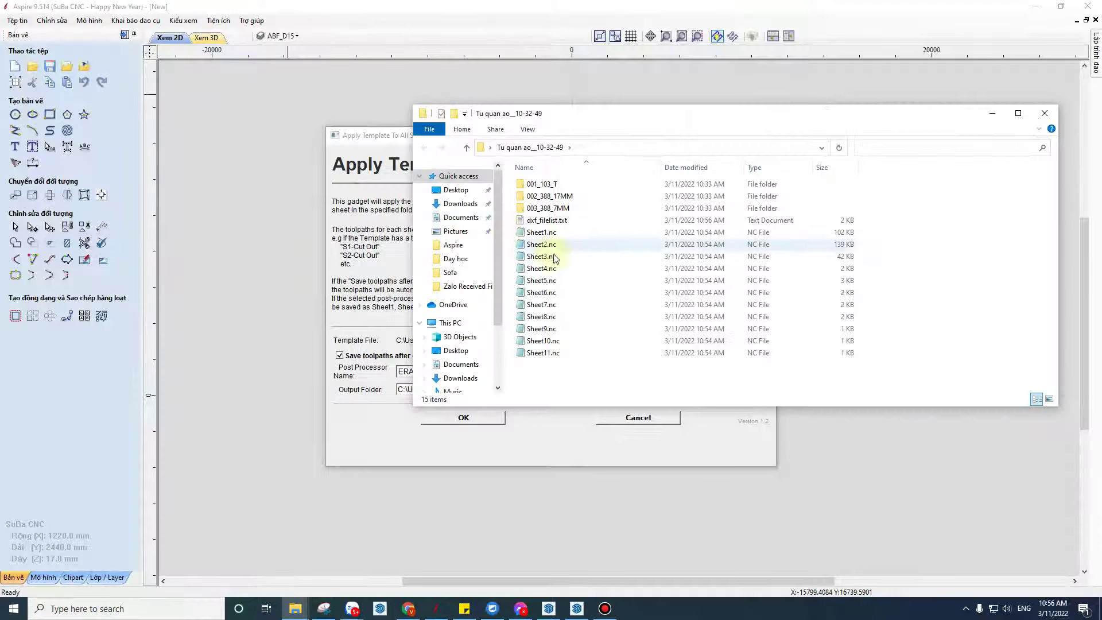
click(542, 233)
shift+click(581, 356)
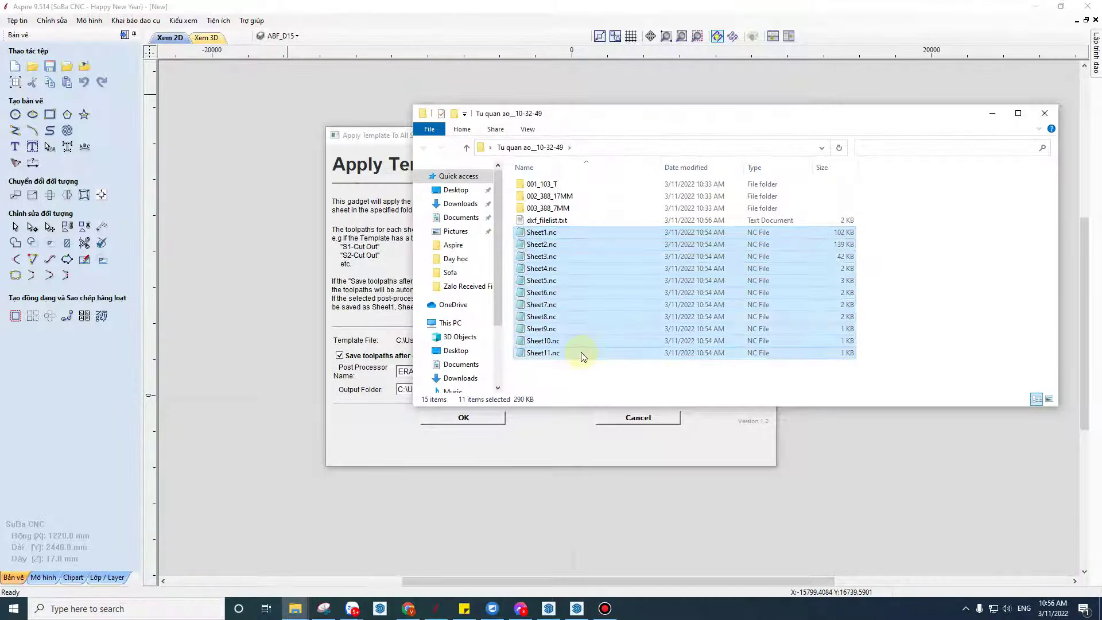
key(Delete)
key(Return)
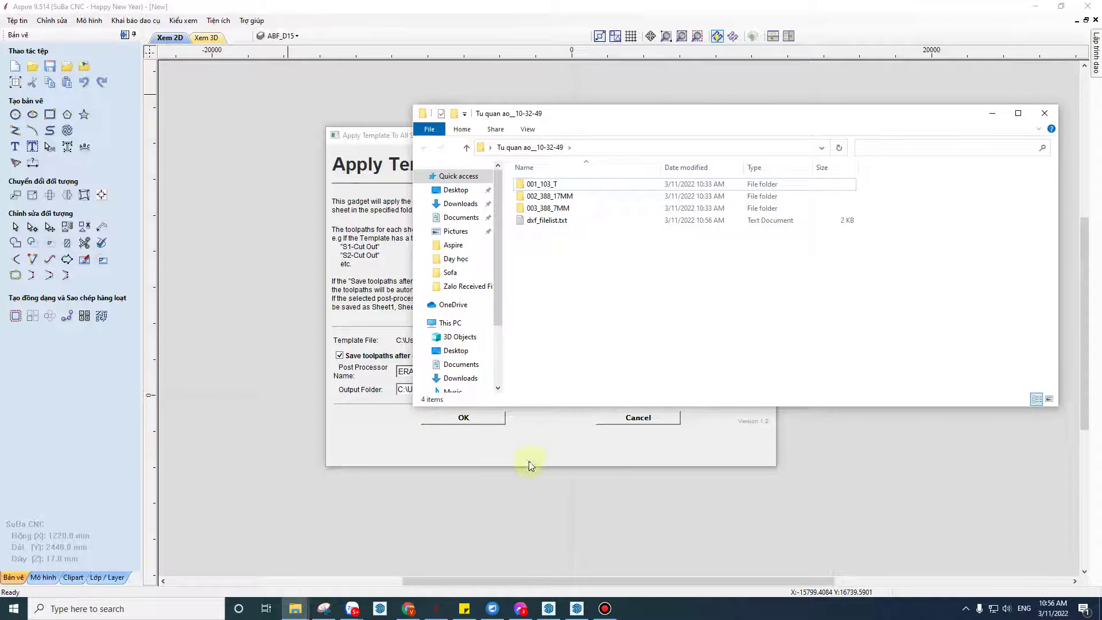
click(534, 436)
Step: Apply daomau.ToolpathTemplate to all sheets, saving one NC file each, and close the status report
click(729, 339)
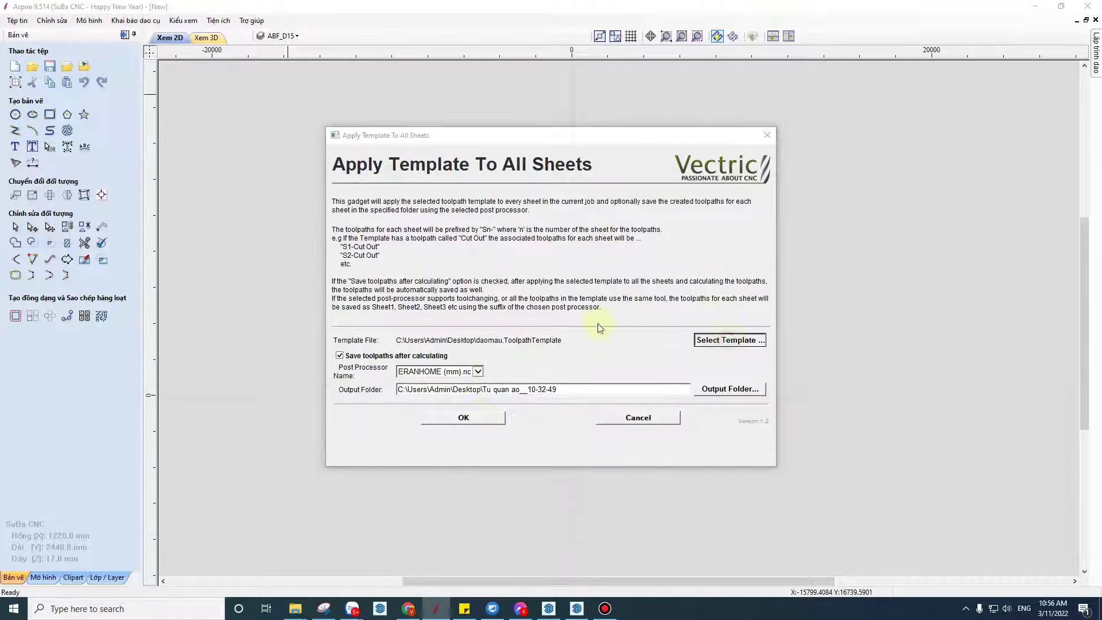
click(621, 252)
click(822, 444)
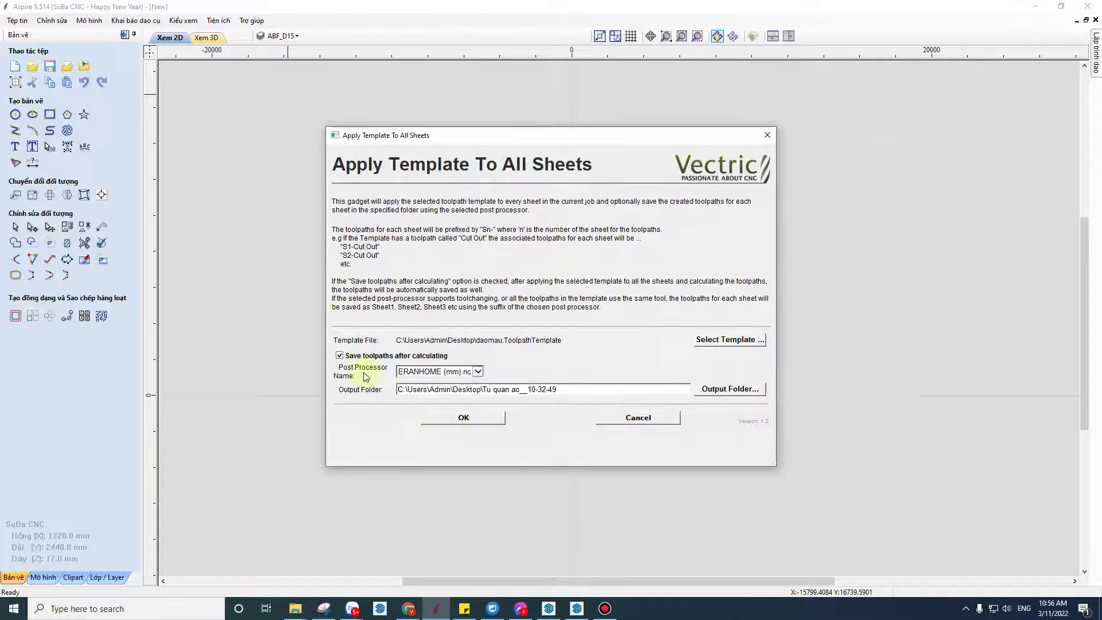
click(468, 425)
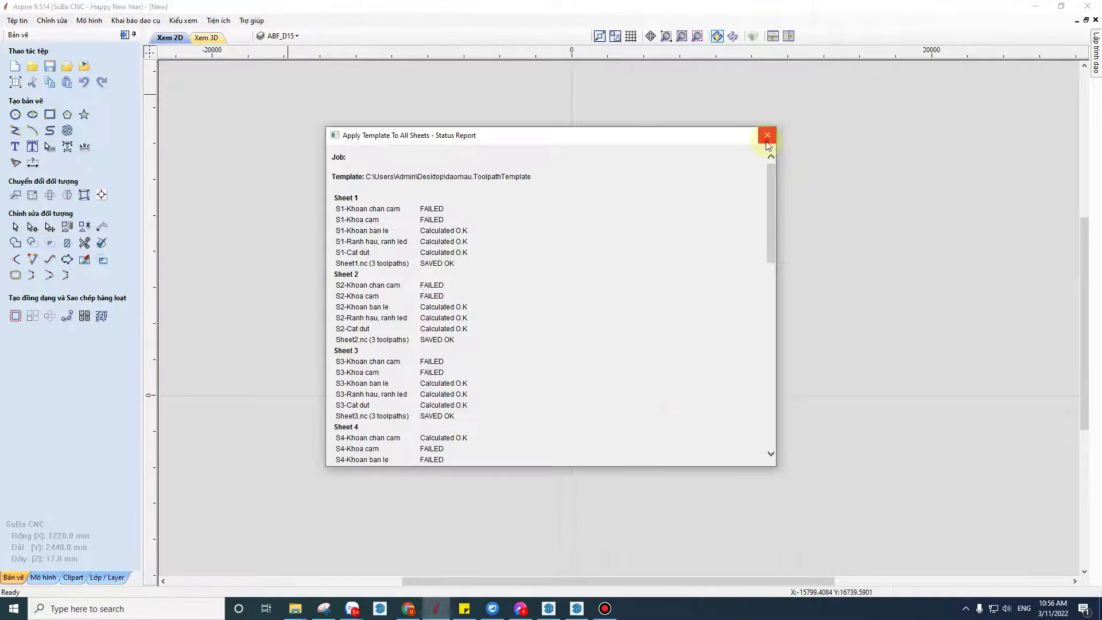
click(767, 137)
scroll(648, 330, up, 1)
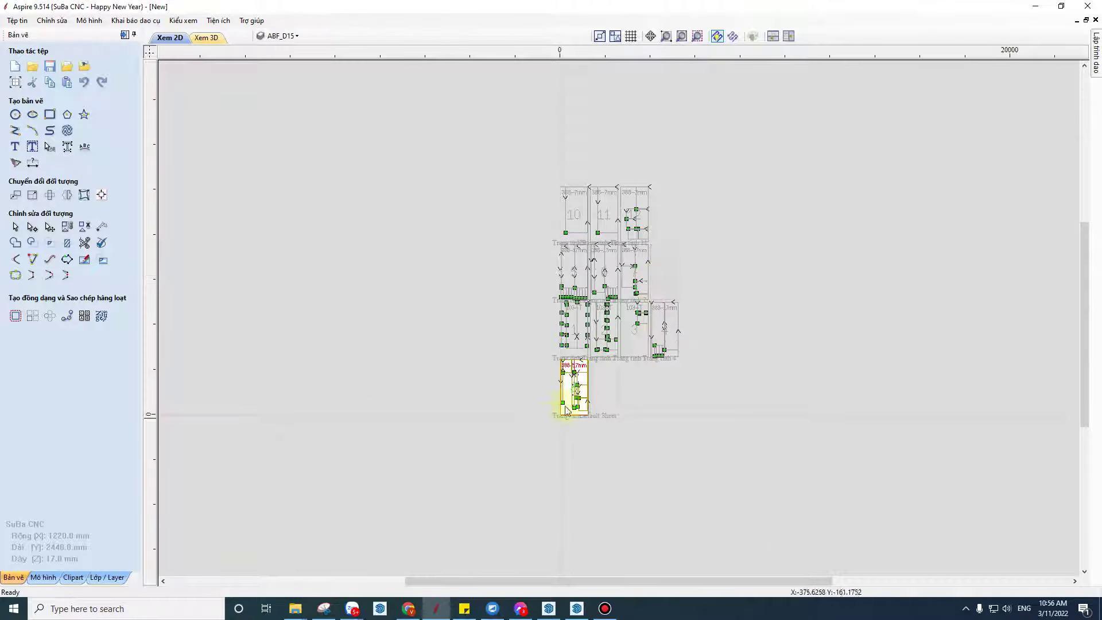
scroll(577, 405, up, 1)
scroll(576, 406, up, 1)
scroll(568, 459, up, 1)
scroll(462, 347, up, 1)
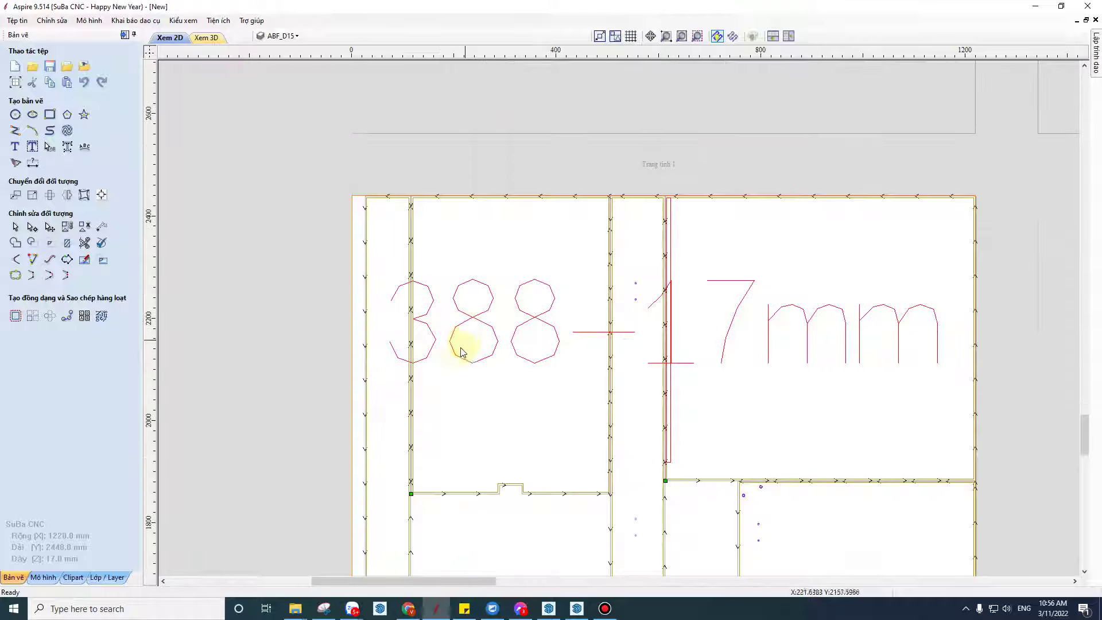
scroll(464, 350, up, 1)
scroll(524, 288, down, 2)
scroll(602, 115, down, 1)
scroll(717, 413, down, 1)
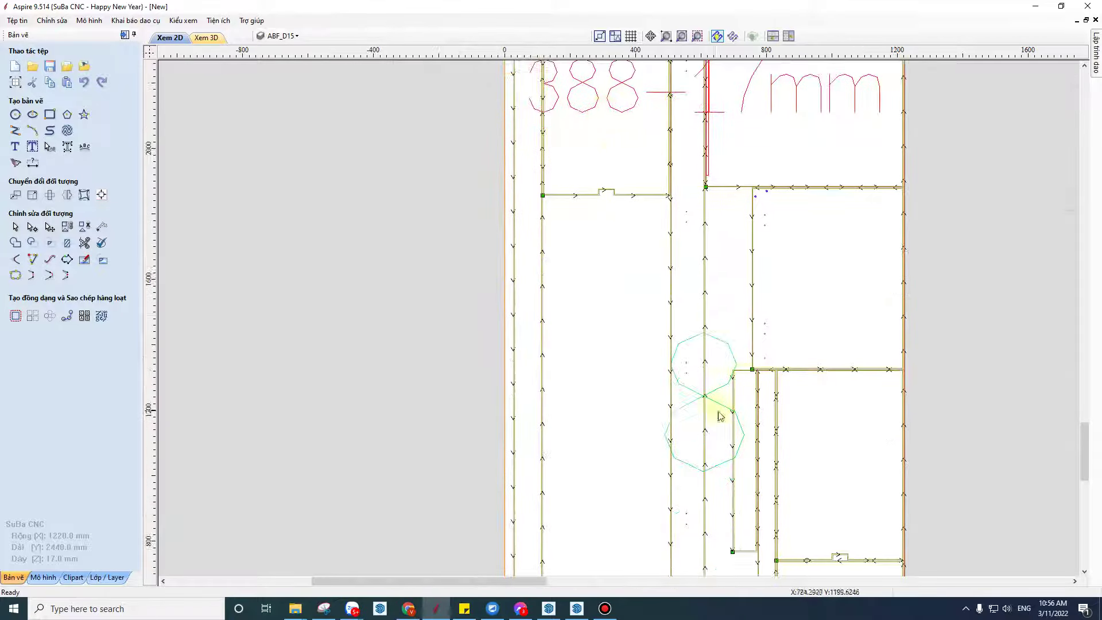
scroll(550, 235, down, 1)
scroll(597, 216, up, 1)
scroll(622, 381, up, 2)
scroll(580, 356, up, 1)
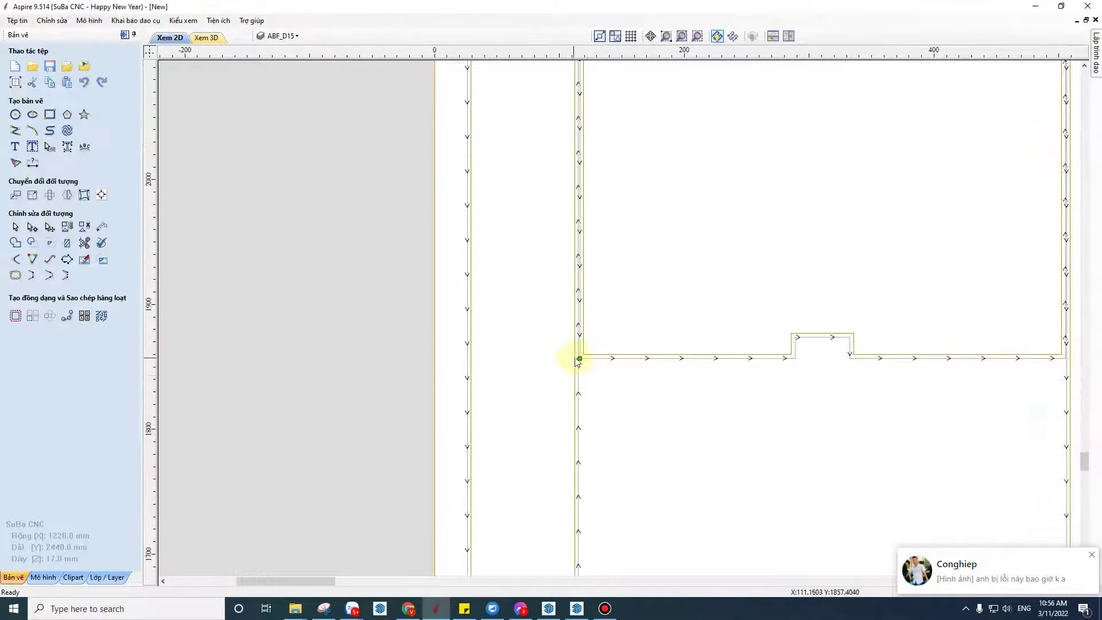
scroll(584, 363, up, 1)
scroll(583, 363, up, 1)
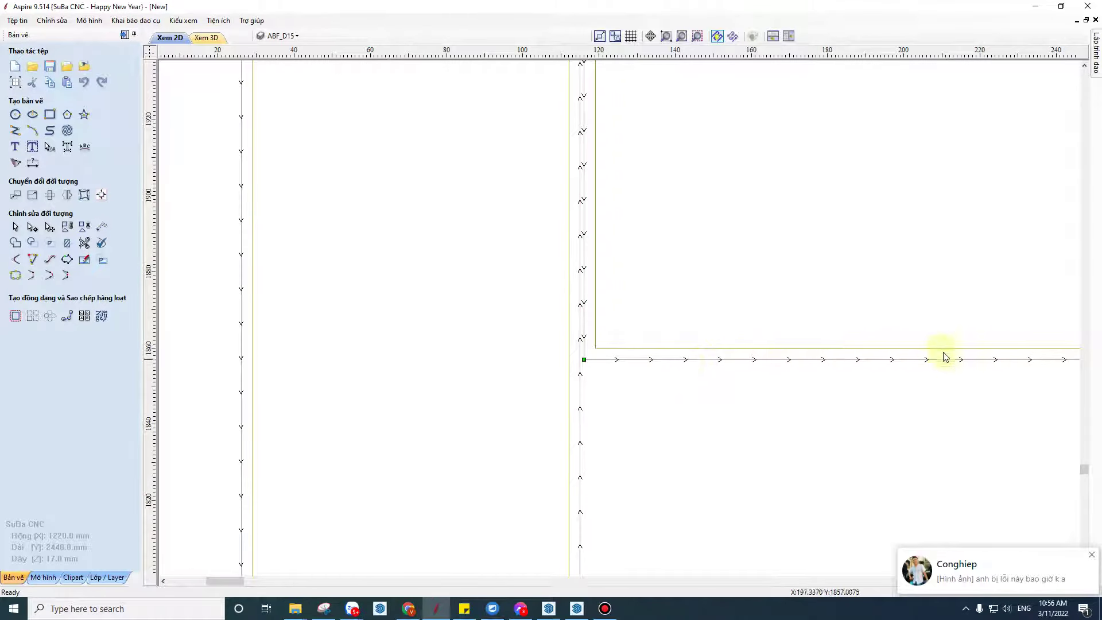
scroll(923, 352, down, 2)
scroll(676, 524, down, 1)
scroll(770, 401, down, 1)
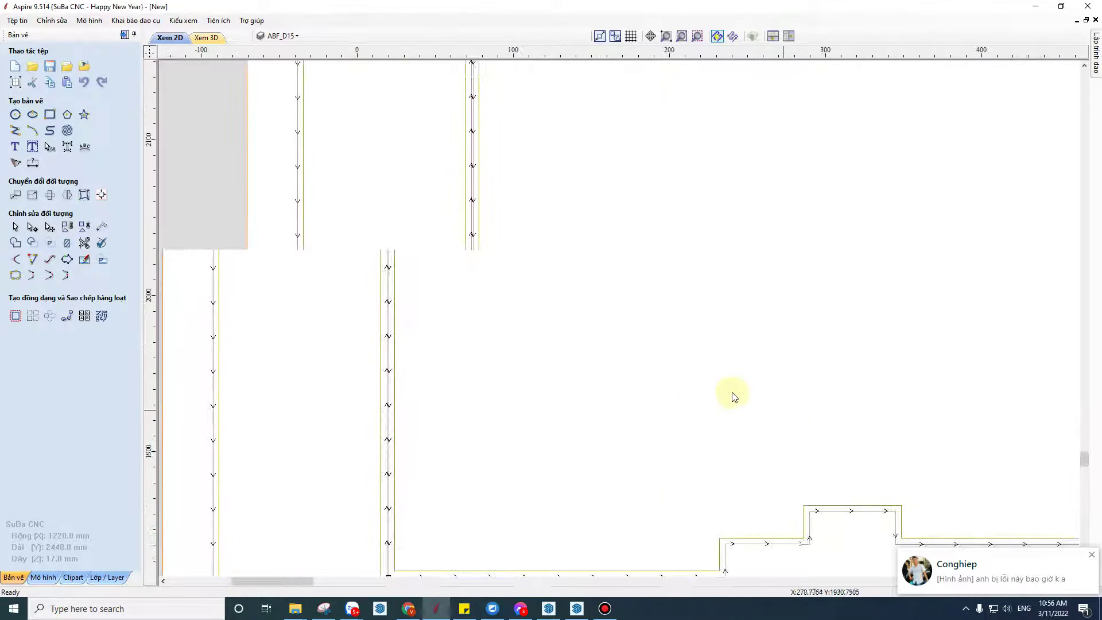
scroll(561, 285, down, 2)
scroll(659, 360, up, 2)
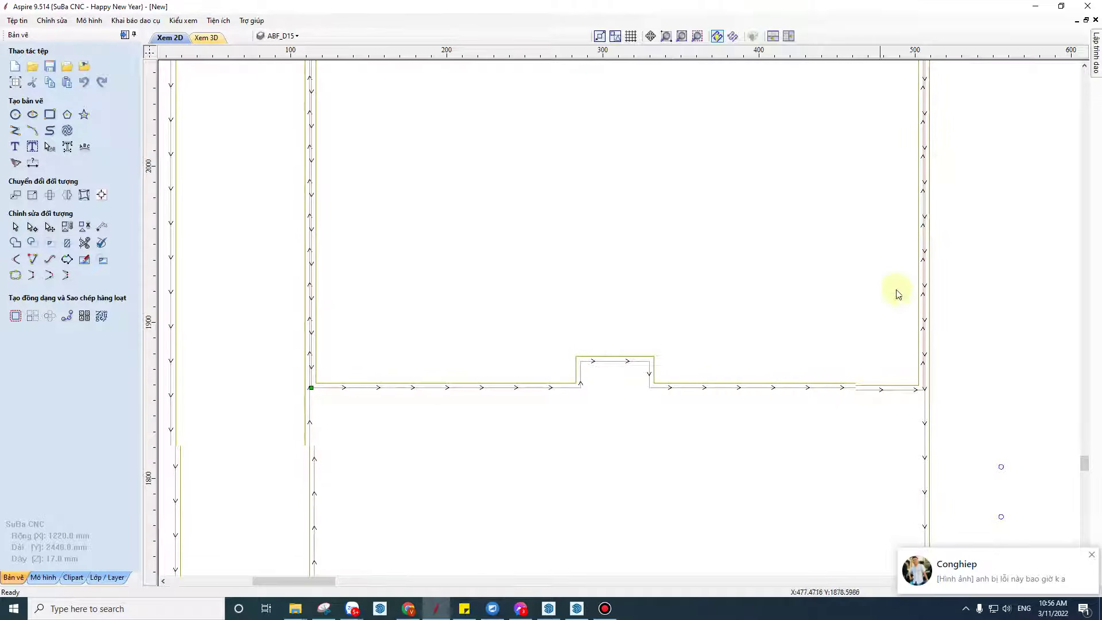
scroll(903, 442, up, 2)
scroll(908, 346, up, 2)
scroll(911, 229, down, 4)
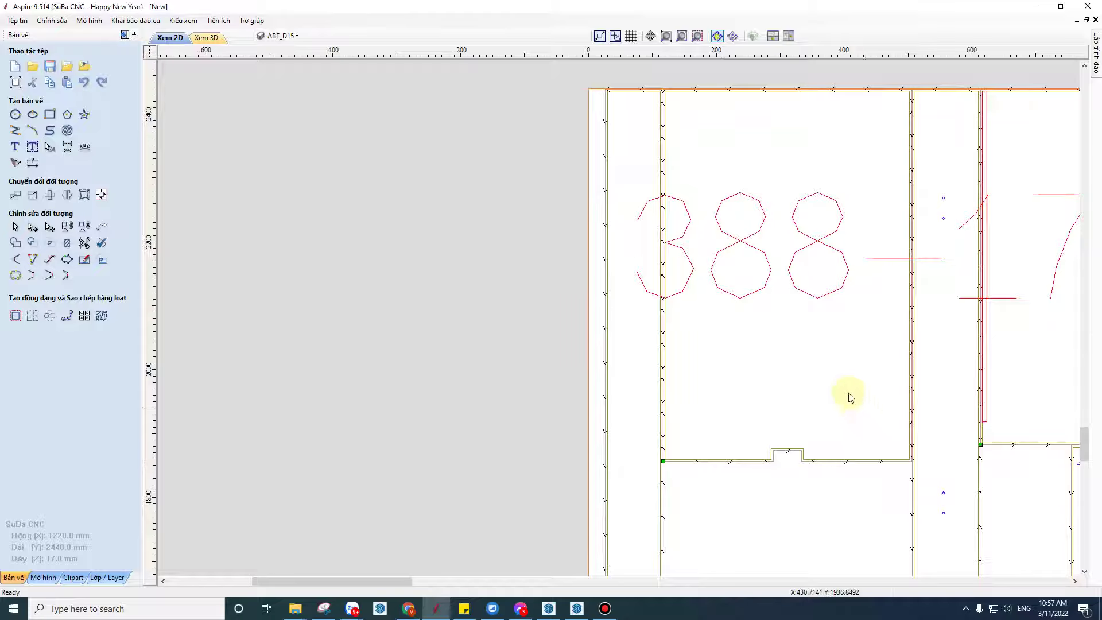
scroll(500, 300, down, 2)
scroll(695, 386, down, 1)
scroll(664, 209, down, 2)
scroll(683, 298, down, 3)
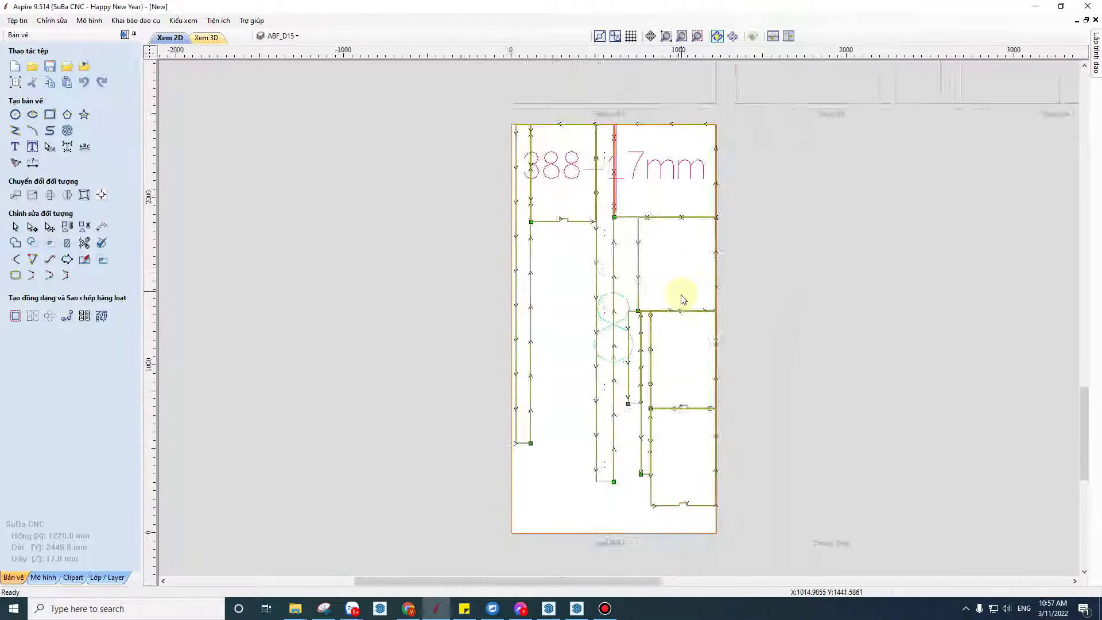
scroll(682, 298, up, 1)
scroll(666, 320, up, 2)
scroll(622, 312, up, 2)
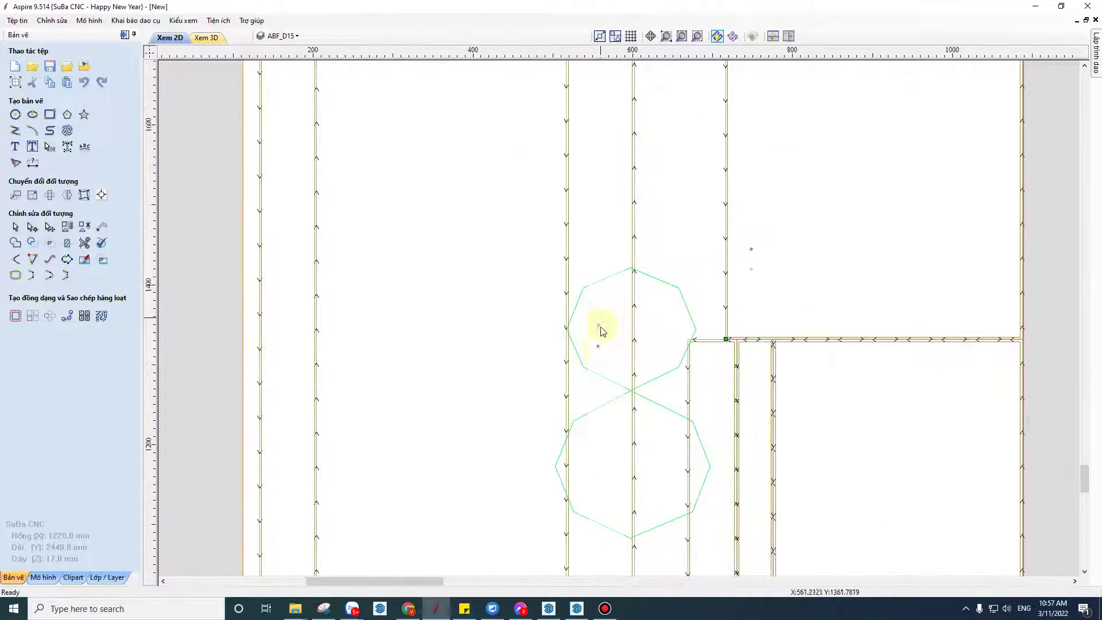
scroll(597, 345, up, 3)
scroll(593, 344, up, 2)
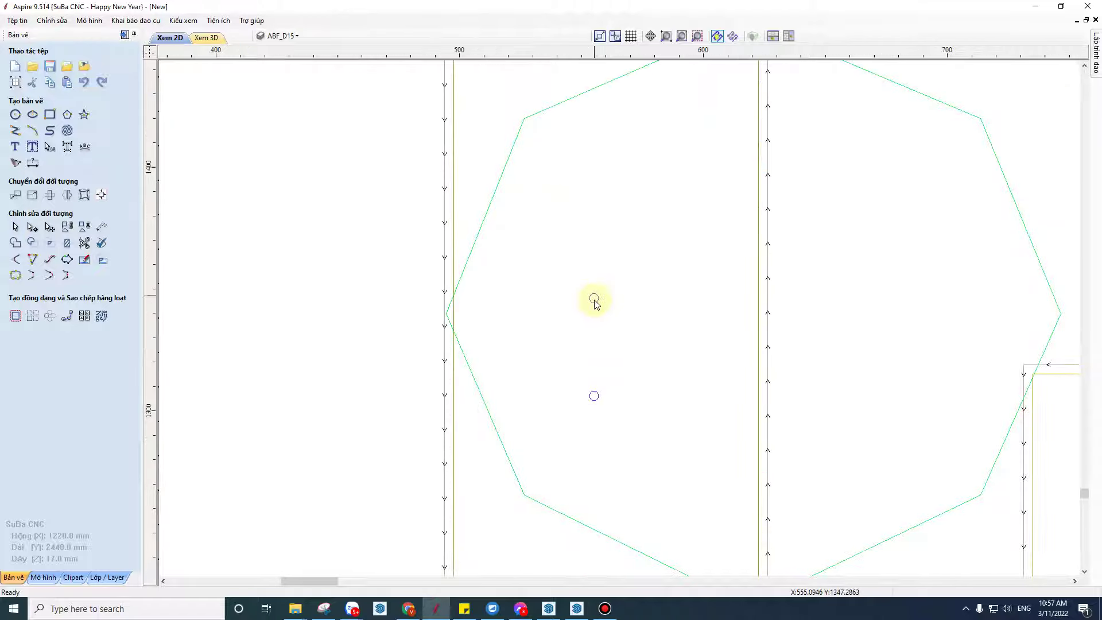
scroll(593, 301, down, 6)
scroll(595, 305, down, 1)
scroll(608, 325, up, 4)
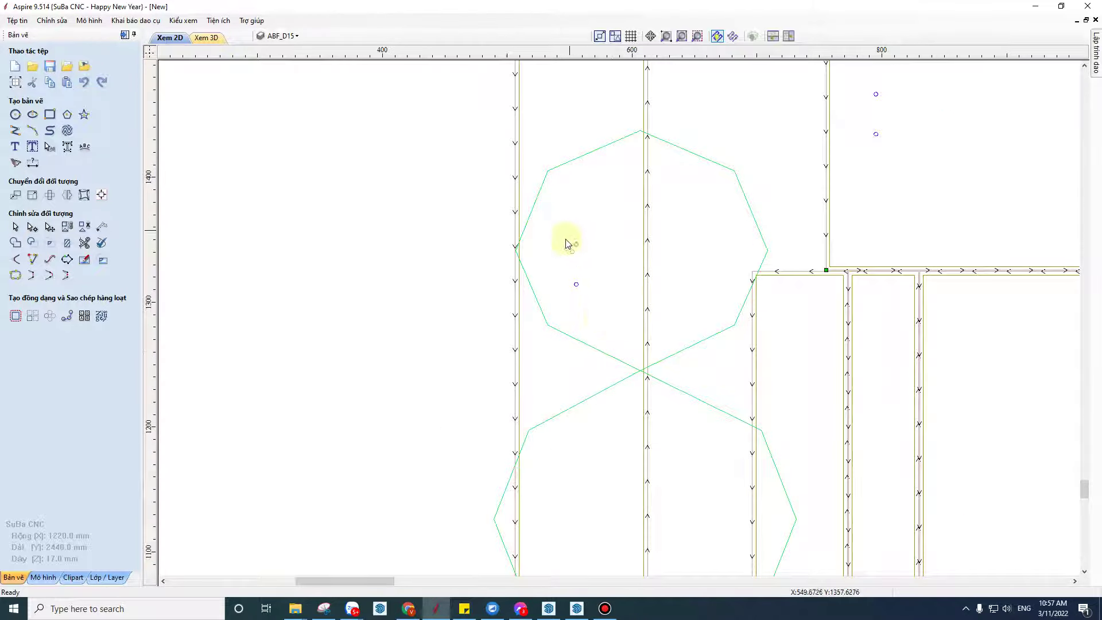
scroll(574, 258, down, 4)
scroll(717, 184, up, 1)
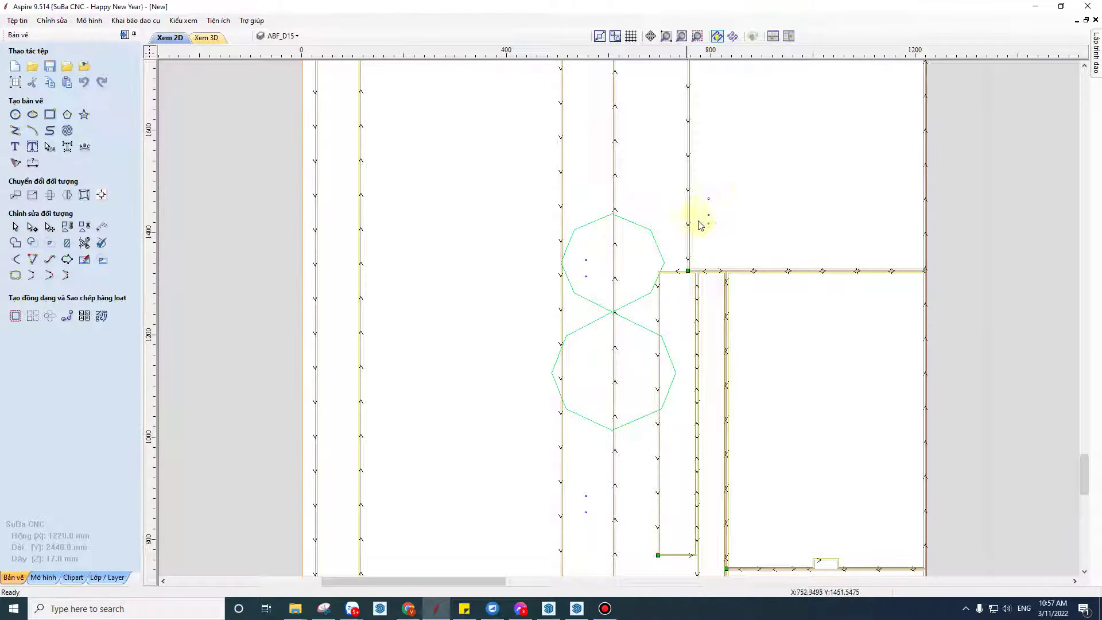
scroll(707, 212, down, 2)
scroll(671, 413, down, 2)
scroll(667, 350, down, 2)
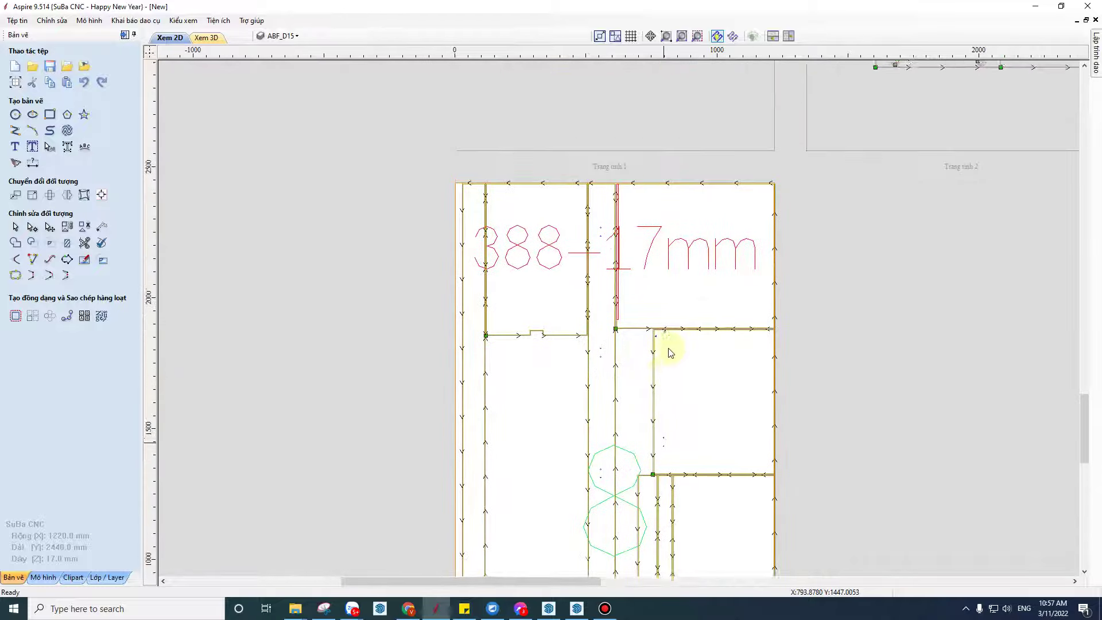
scroll(668, 343, down, 1)
scroll(669, 343, down, 1)
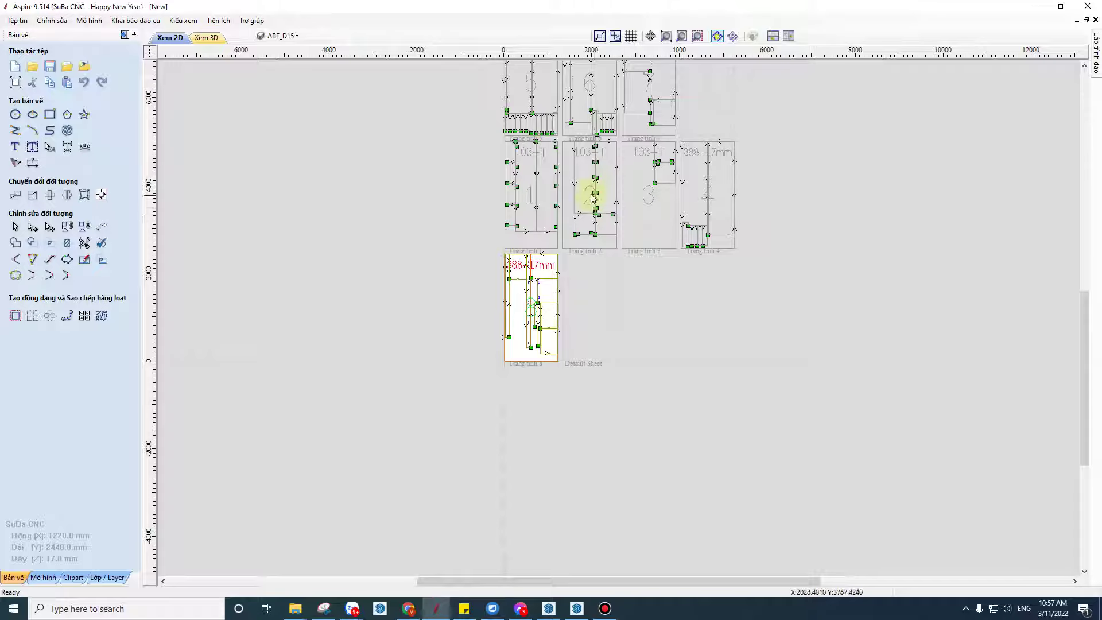
scroll(457, 307, up, 5)
scroll(497, 283, up, 3)
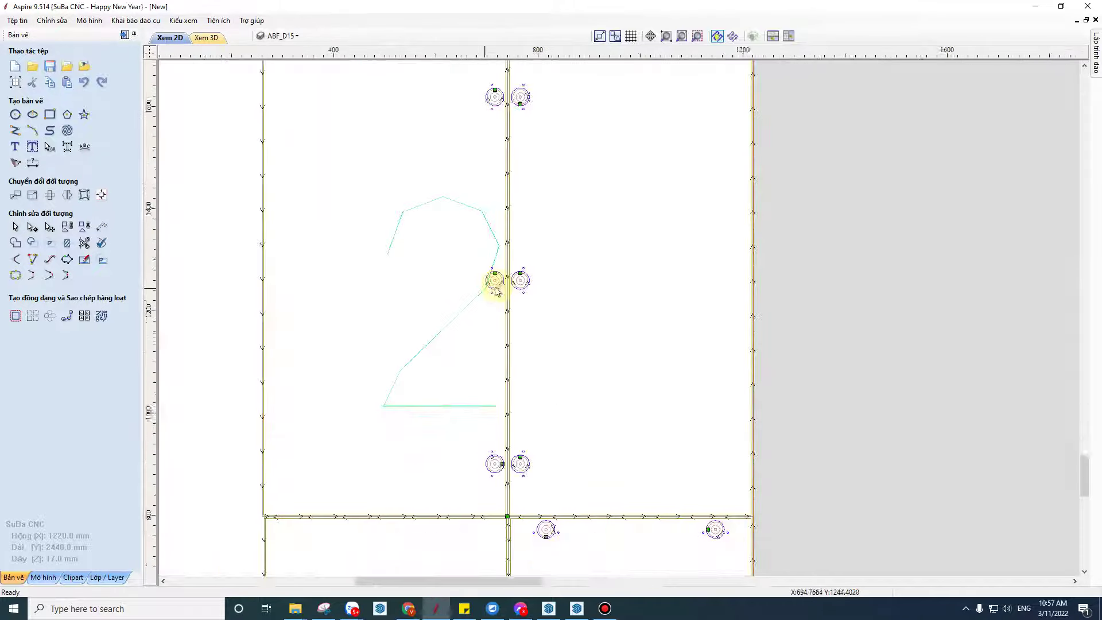
scroll(513, 288, up, 2)
scroll(516, 287, up, 2)
scroll(522, 284, up, 2)
scroll(522, 284, up, 1)
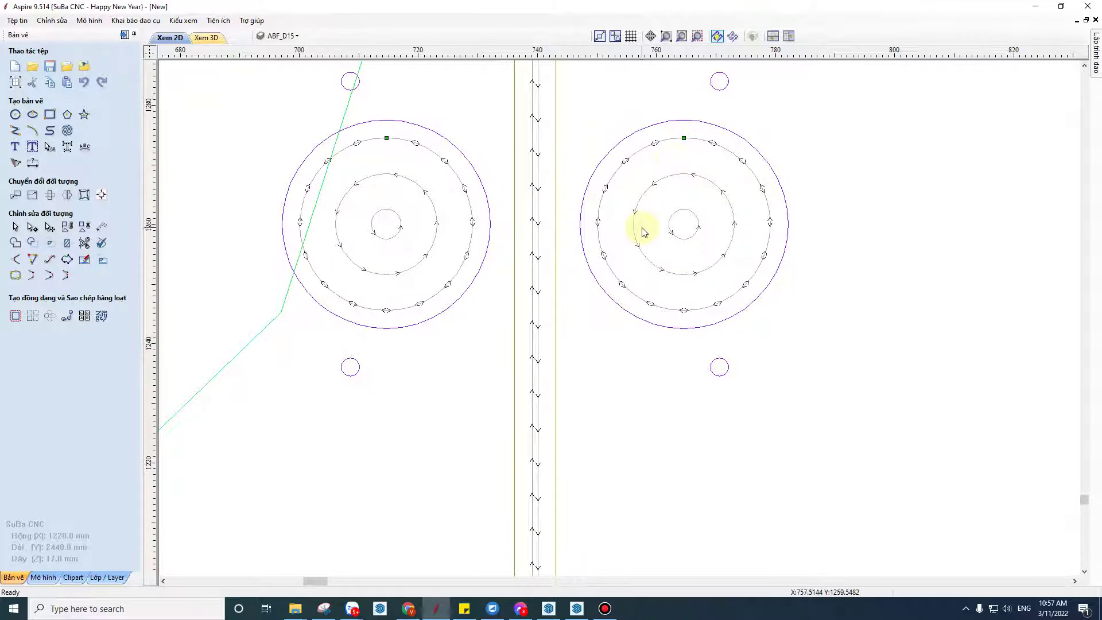
Step: Show the toolpath list, zoom into sheet 2's hinge holes, and hide S2-Khoan ban le
click(1086, 67)
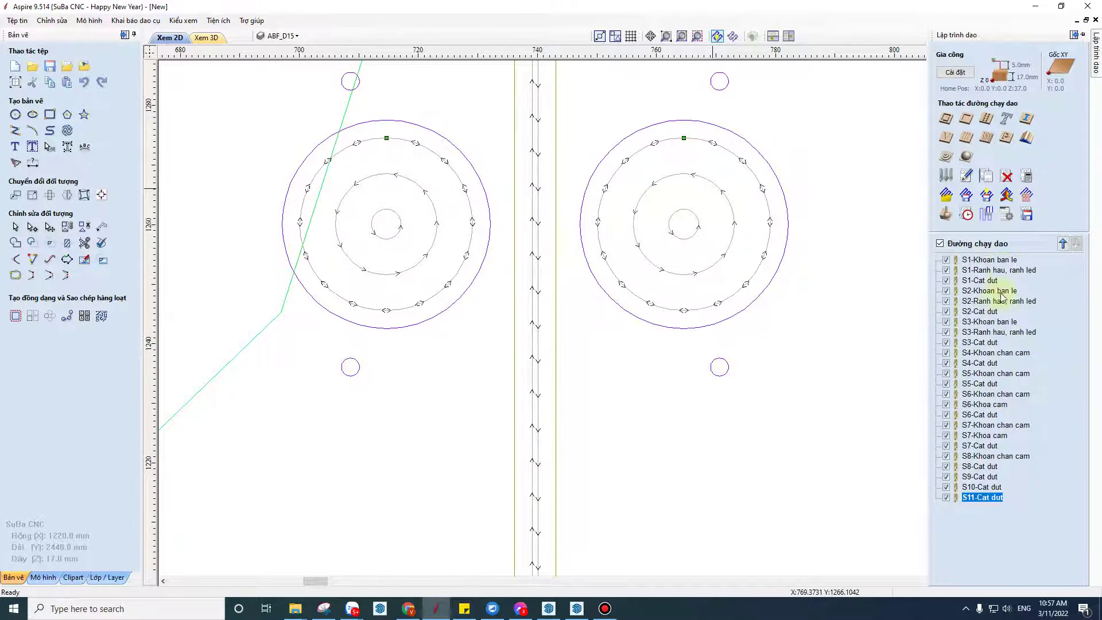
scroll(438, 253, down, 2)
scroll(531, 246, down, 1)
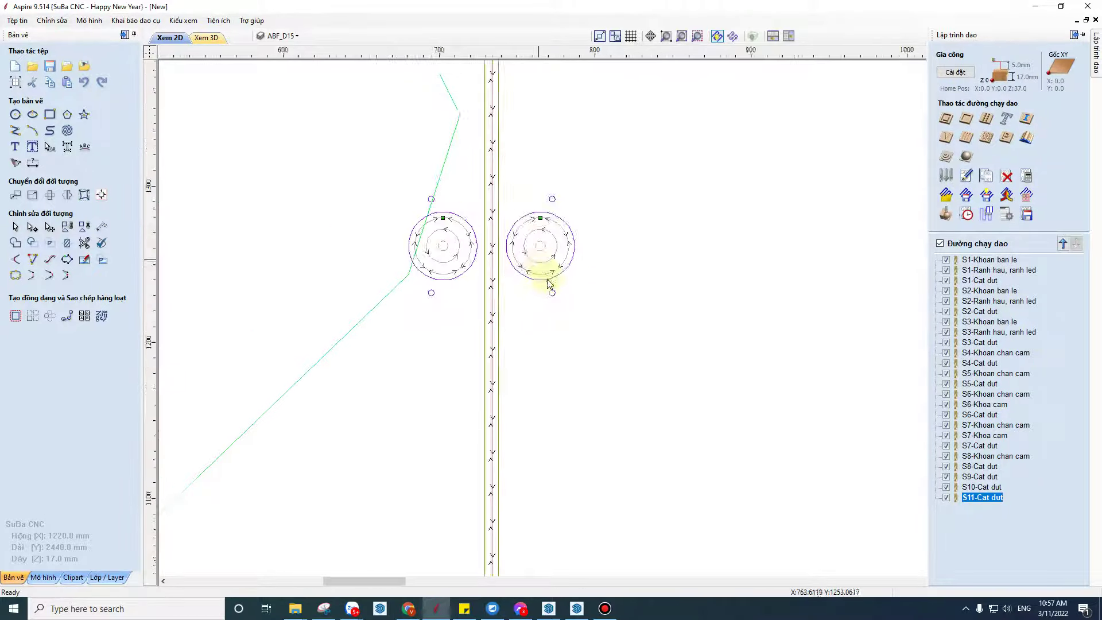
scroll(550, 275, down, 5)
scroll(563, 386, down, 2)
scroll(556, 449, down, 3)
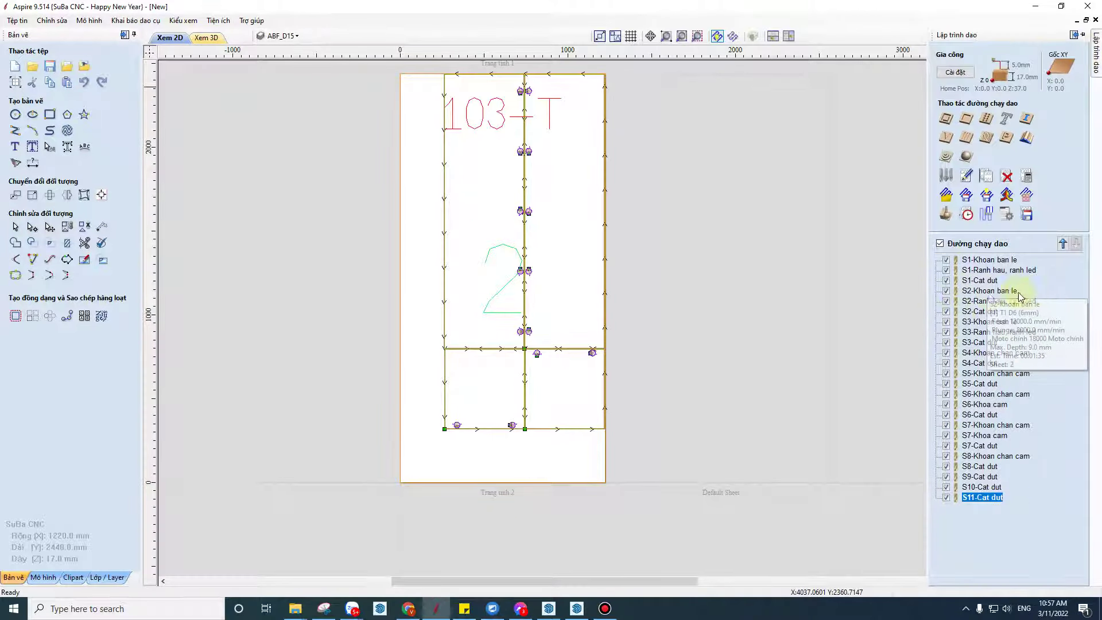
click(993, 291)
click(946, 290)
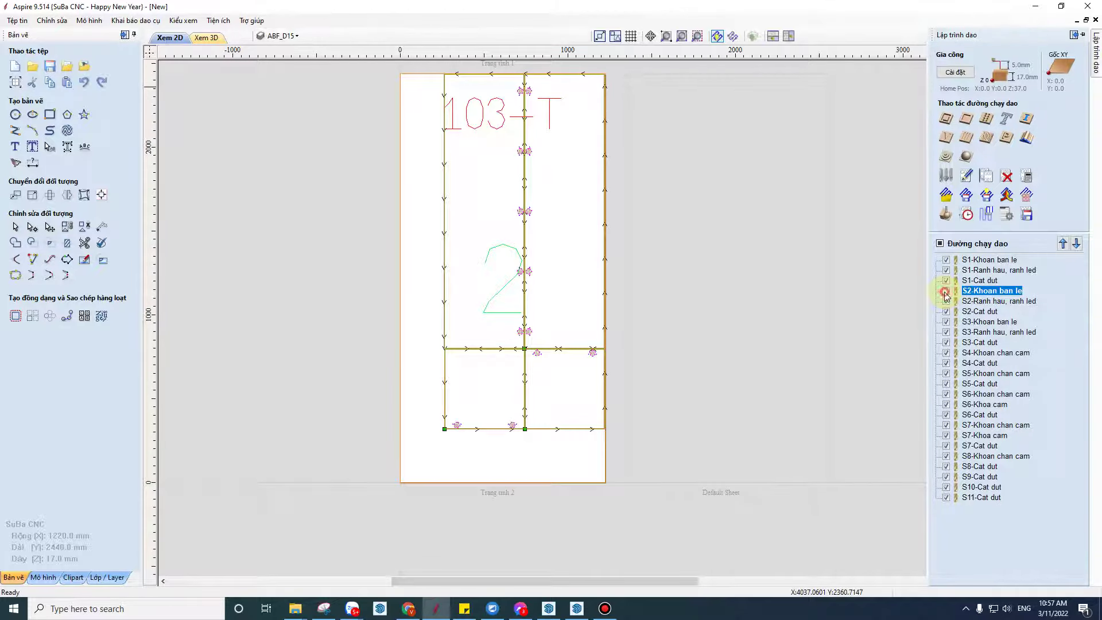
Step: Toggle the S2-Khoan ban le preview while zooming, and review its settings without changes
scroll(524, 217, up, 3)
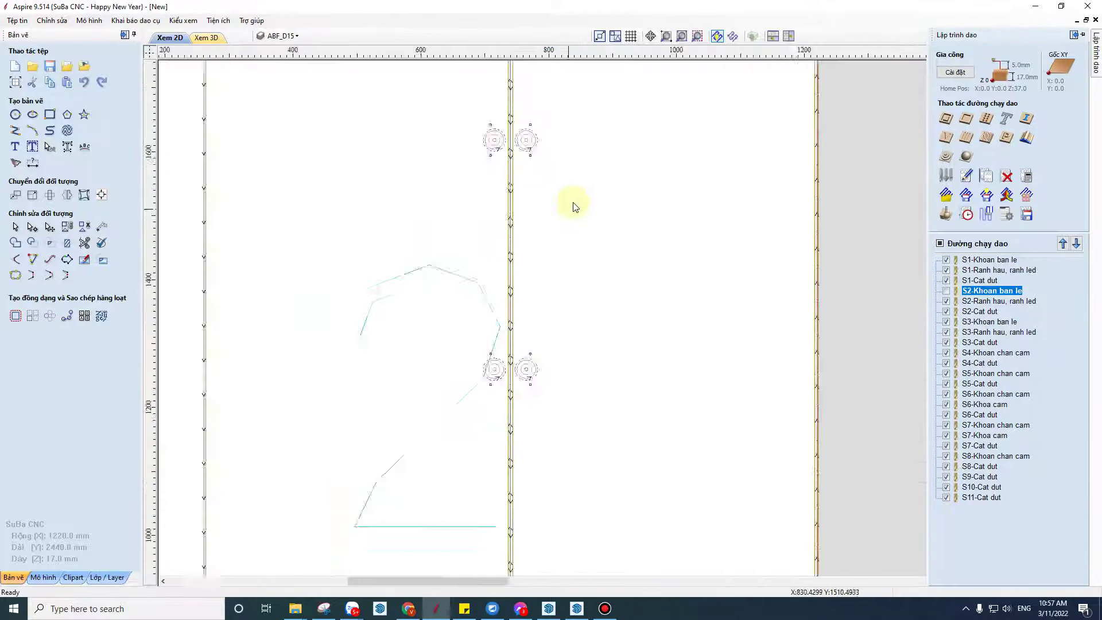
scroll(571, 204, up, 3)
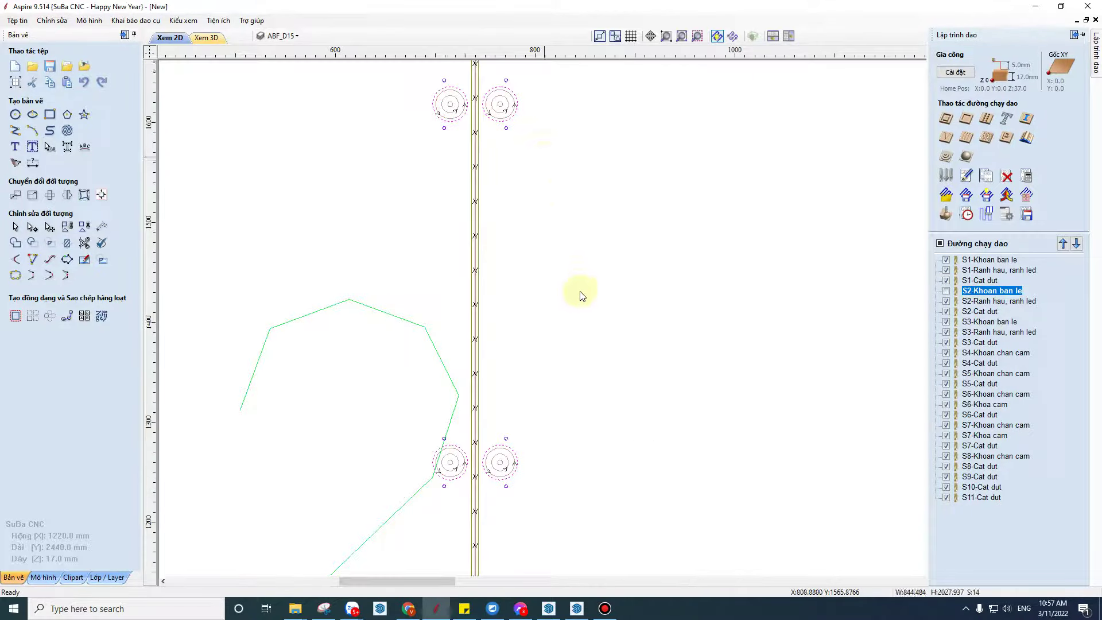
click(946, 292)
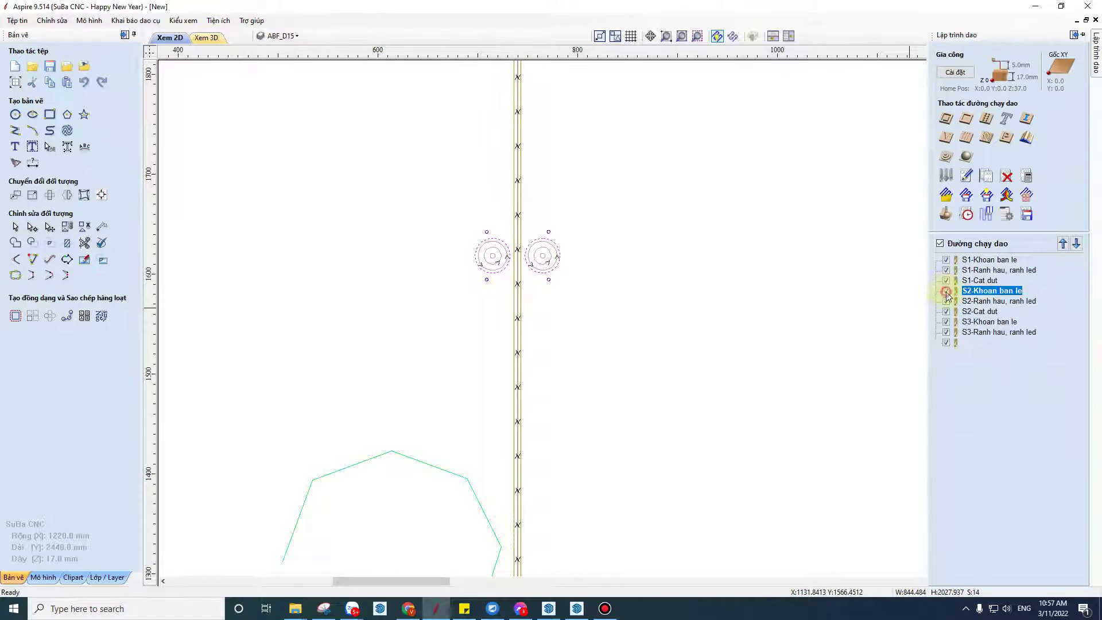
click(946, 291)
scroll(551, 275, up, 2)
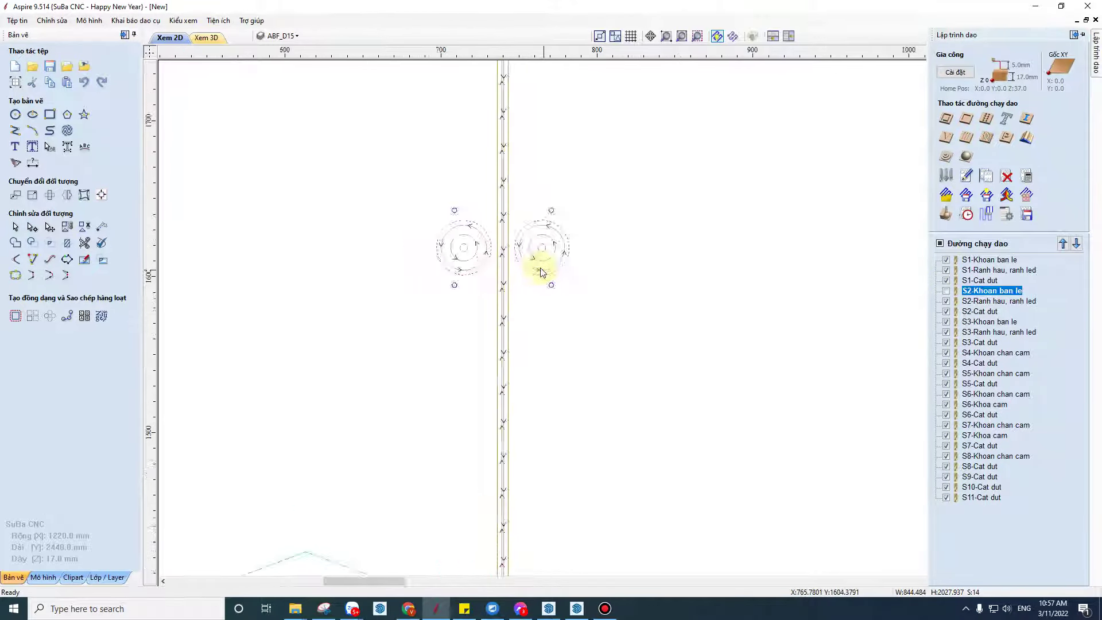
scroll(545, 258, up, 2)
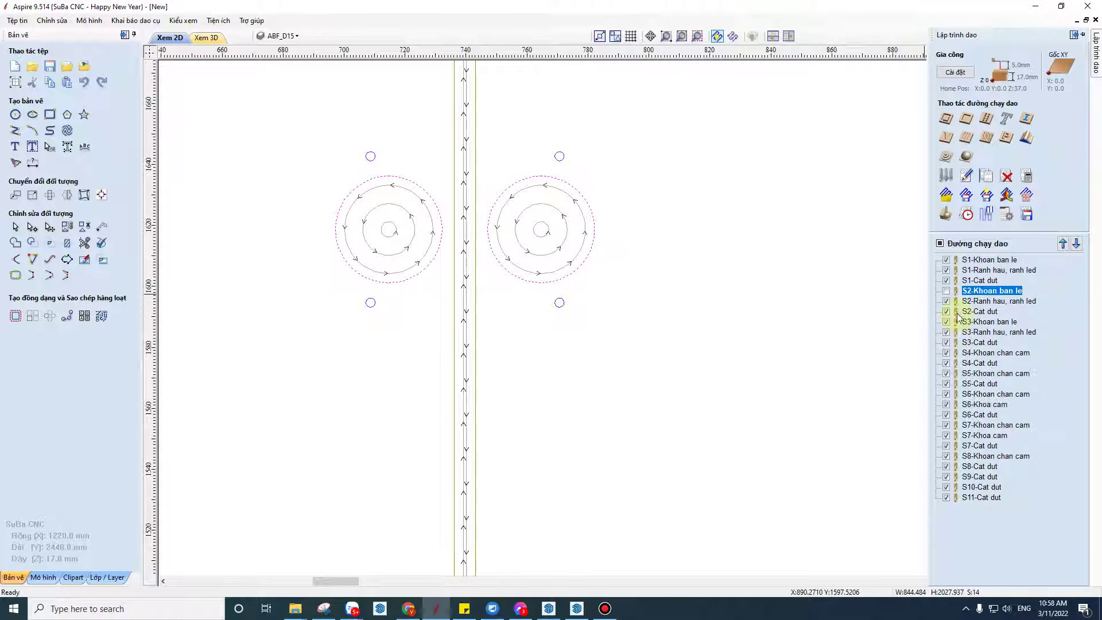
click(947, 291)
double_click(994, 291)
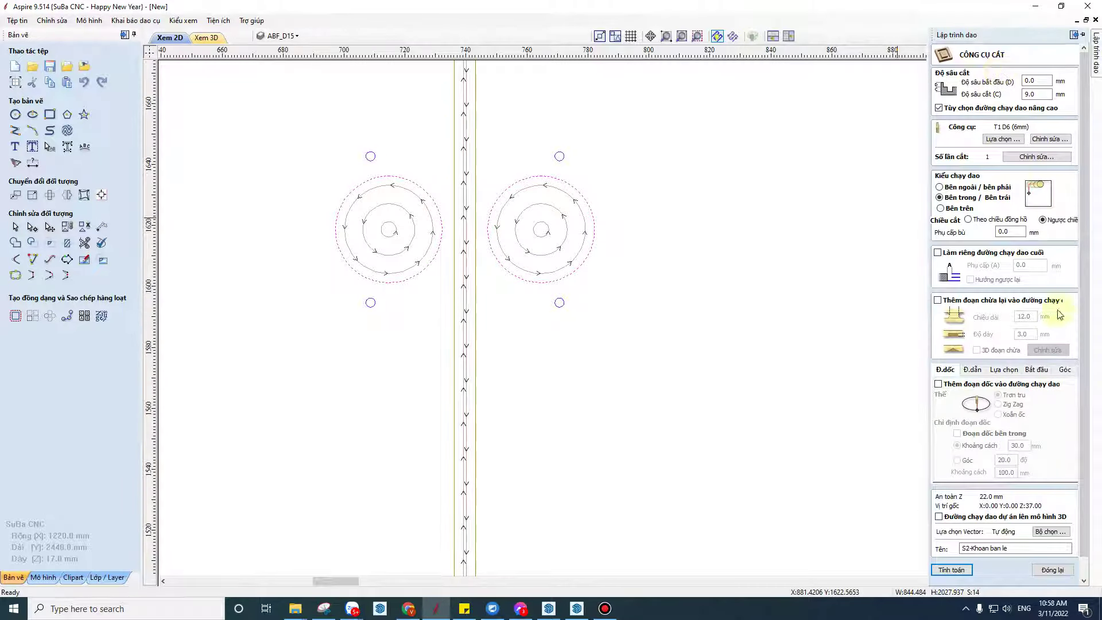
click(1052, 553)
click(947, 284)
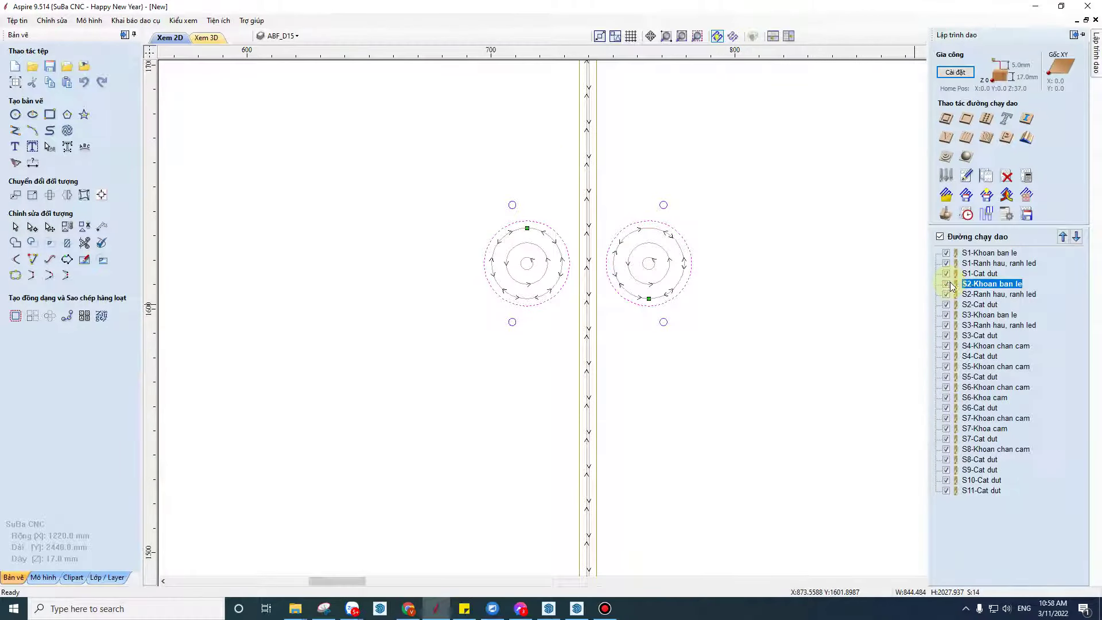
Step: Pin the Toolpaths panel open and zoom into the two holes on sheet 2
click(673, 274)
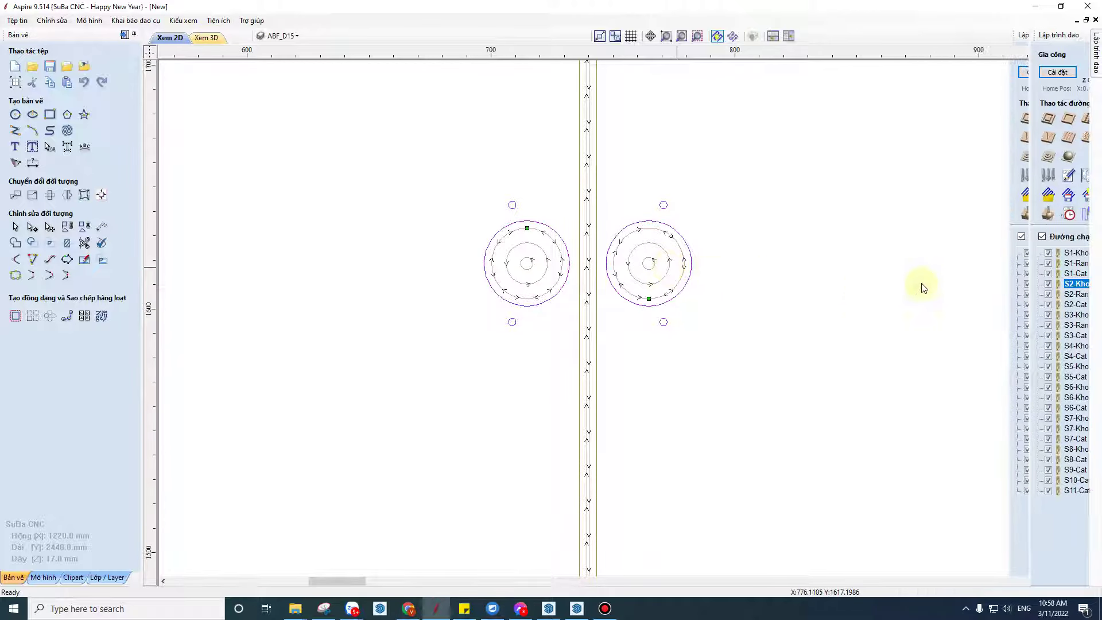
click(1095, 53)
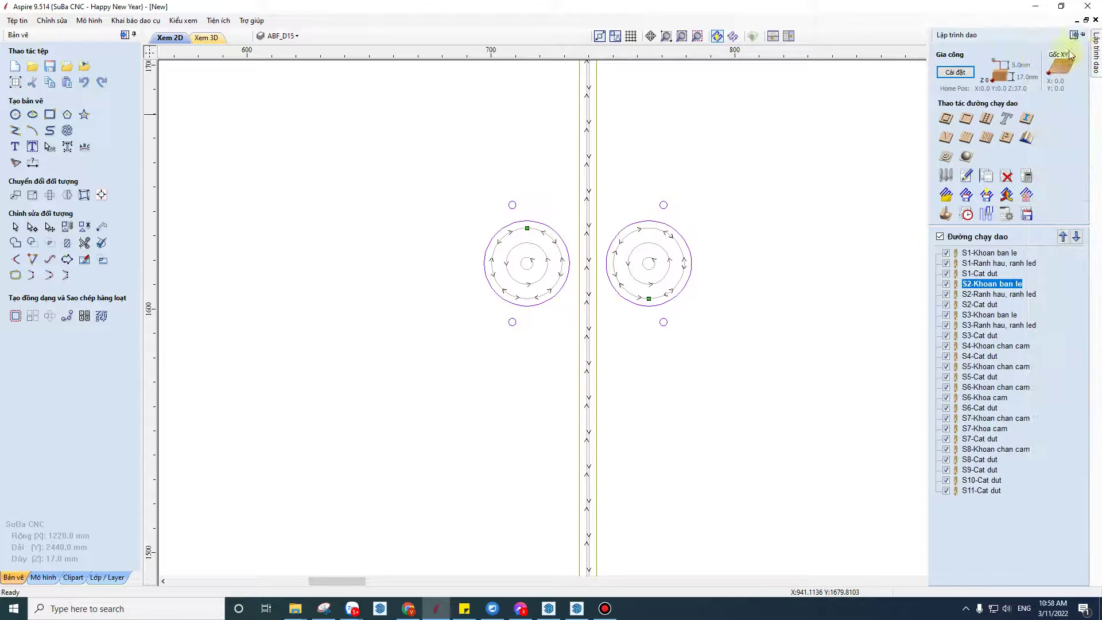
click(1078, 35)
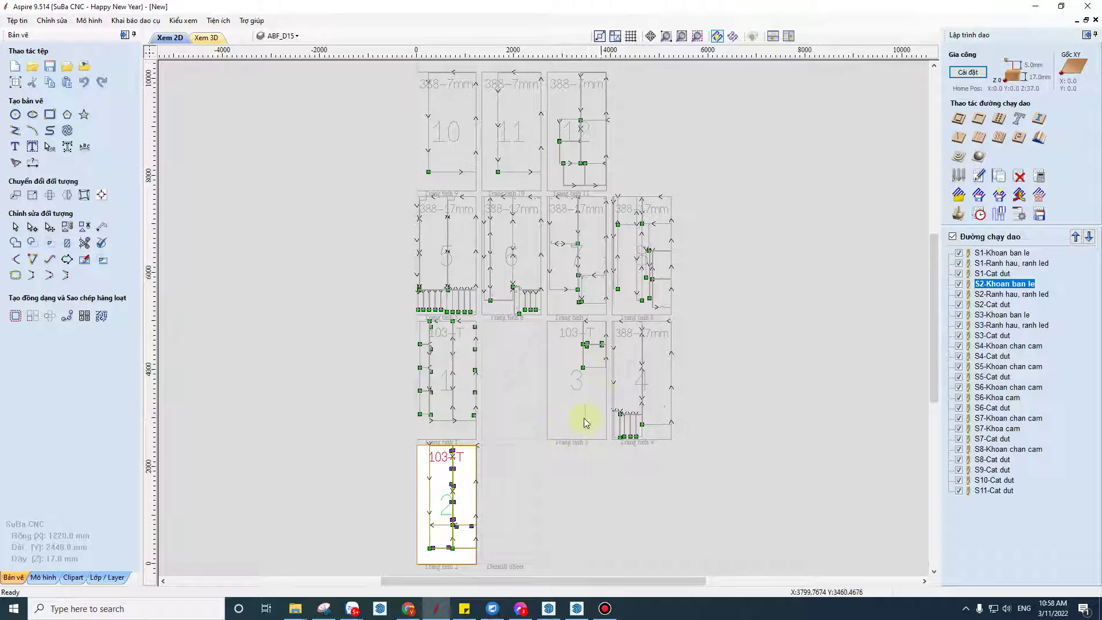
scroll(491, 513, up, 3)
scroll(455, 438, up, 4)
scroll(445, 456, up, 4)
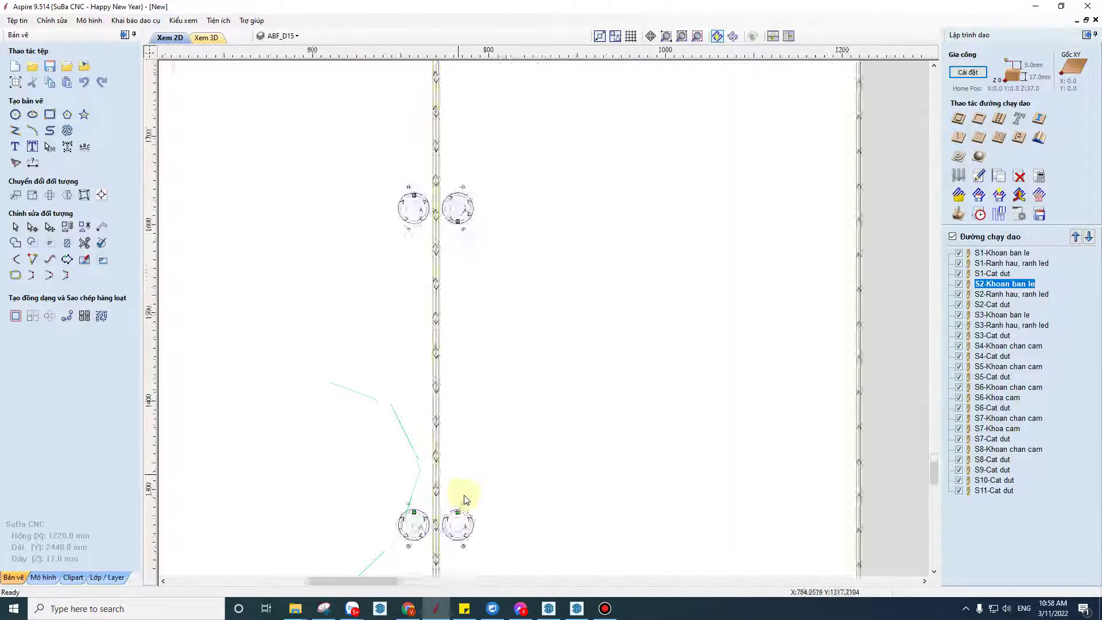
scroll(462, 505, up, 3)
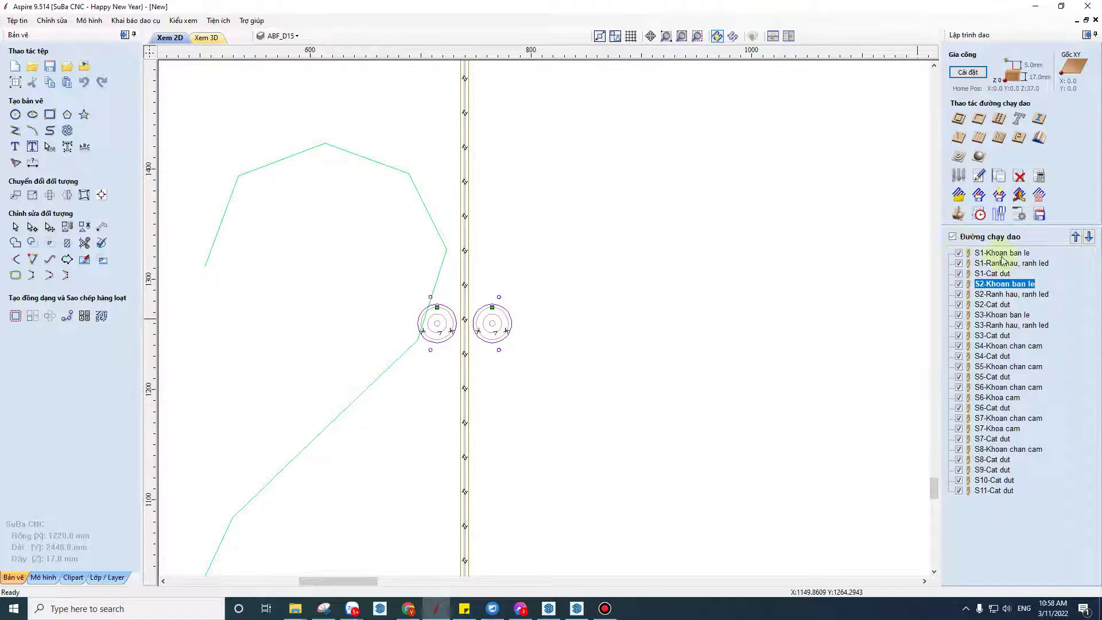
Step: Untick all toolpaths, then tick only S2-Ranh hau, ranh led, leaving Khoan ban le and Cat dut hidden
click(951, 237)
click(959, 284)
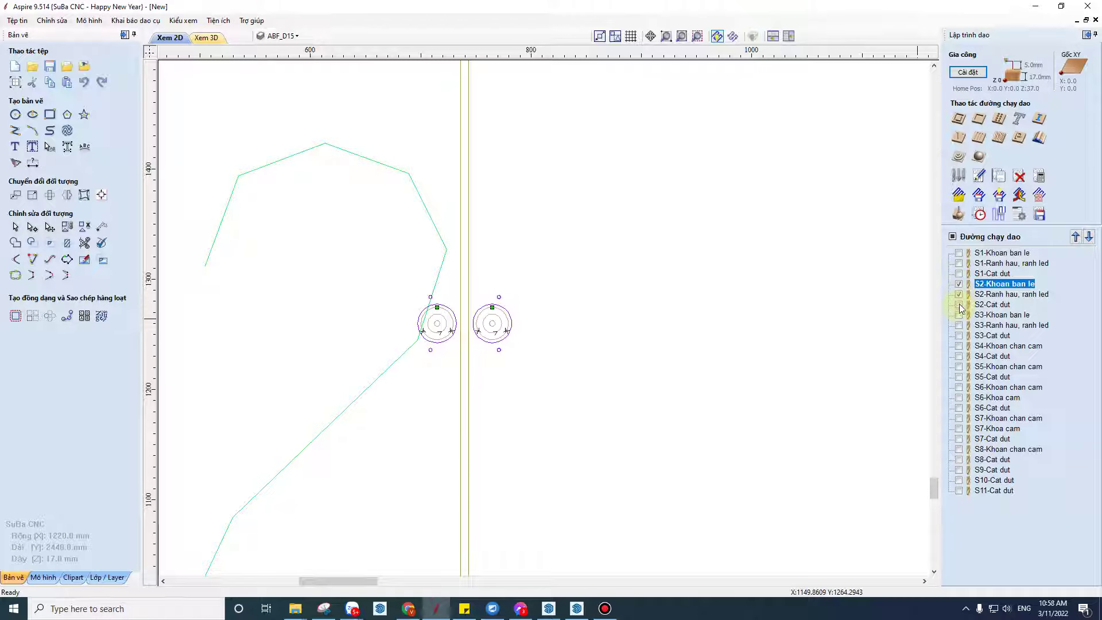
click(959, 305)
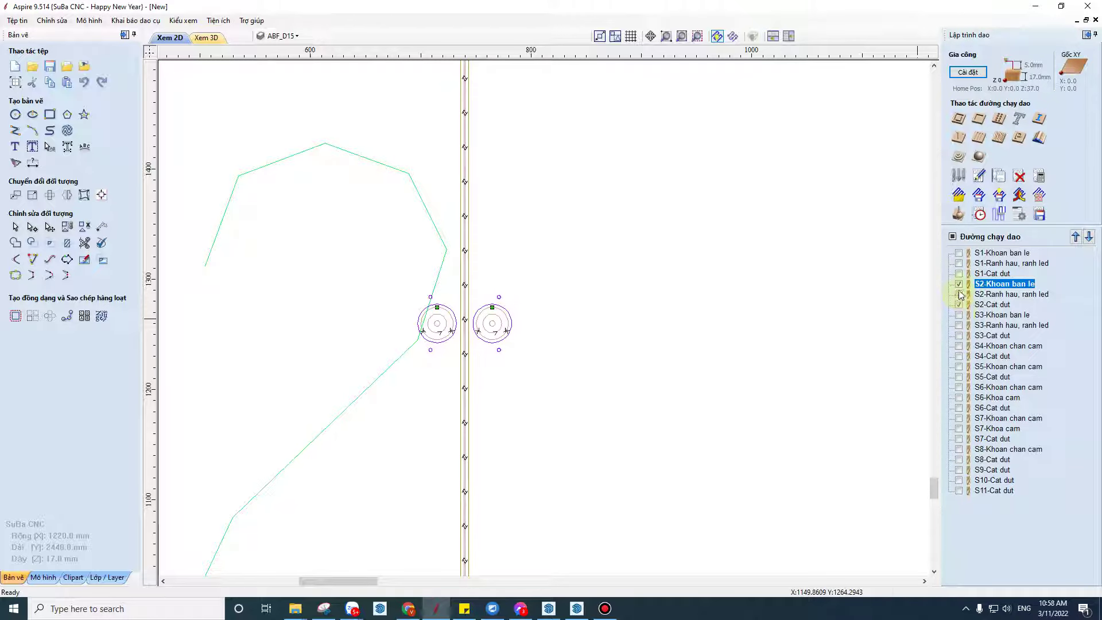
click(959, 285)
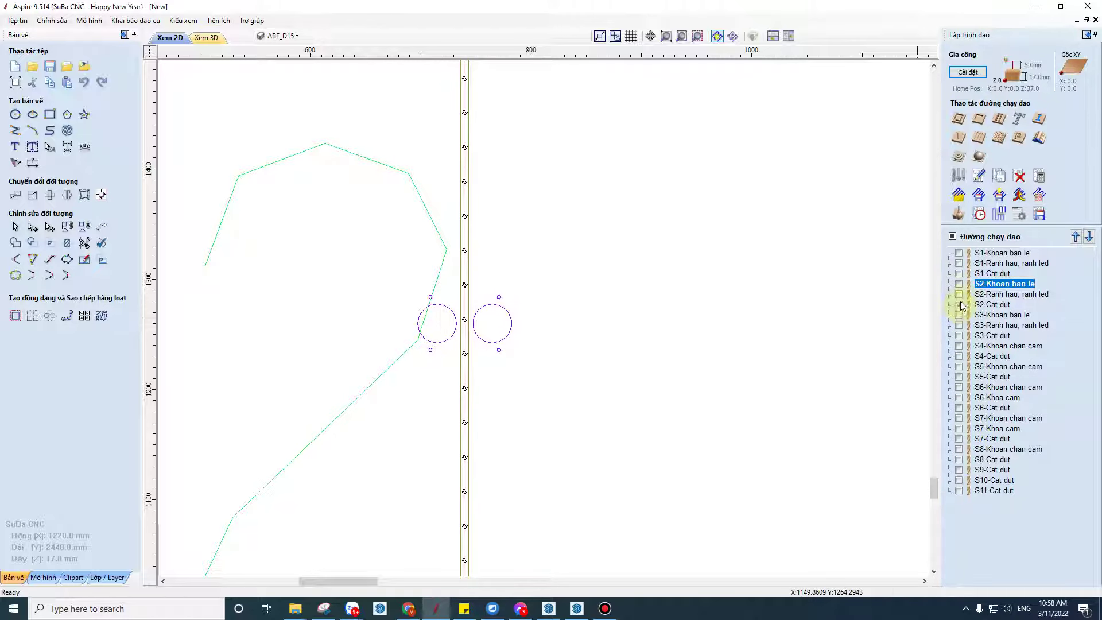
click(959, 294)
click(959, 295)
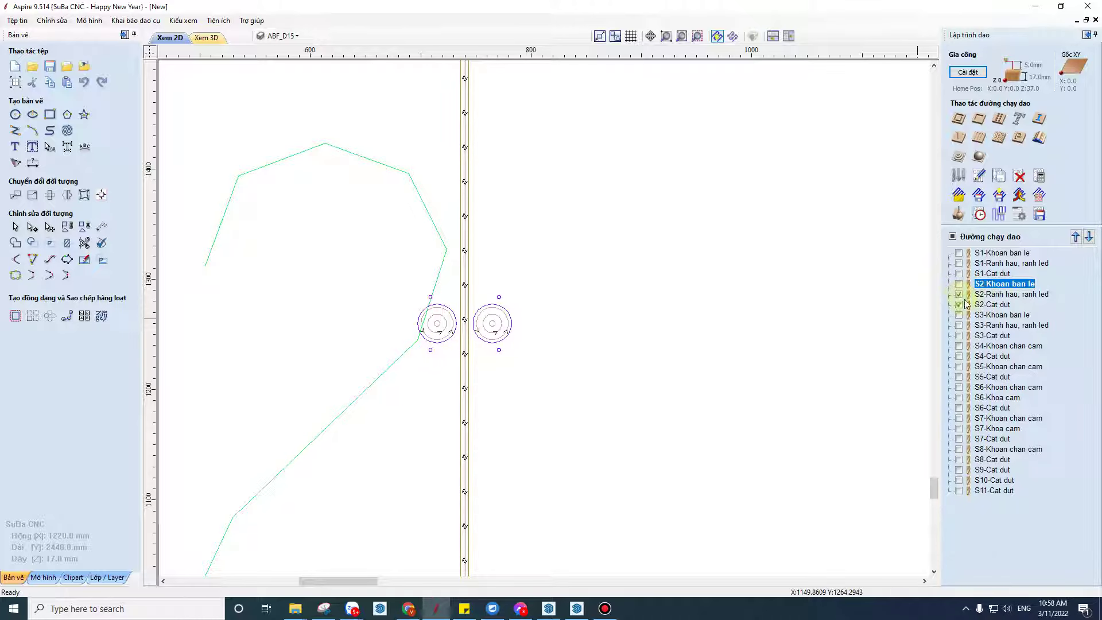
click(959, 305)
Step: Set S2-Ranh hau, ranh led to select vectors from the ABF_GROOVE layer
click(1009, 295)
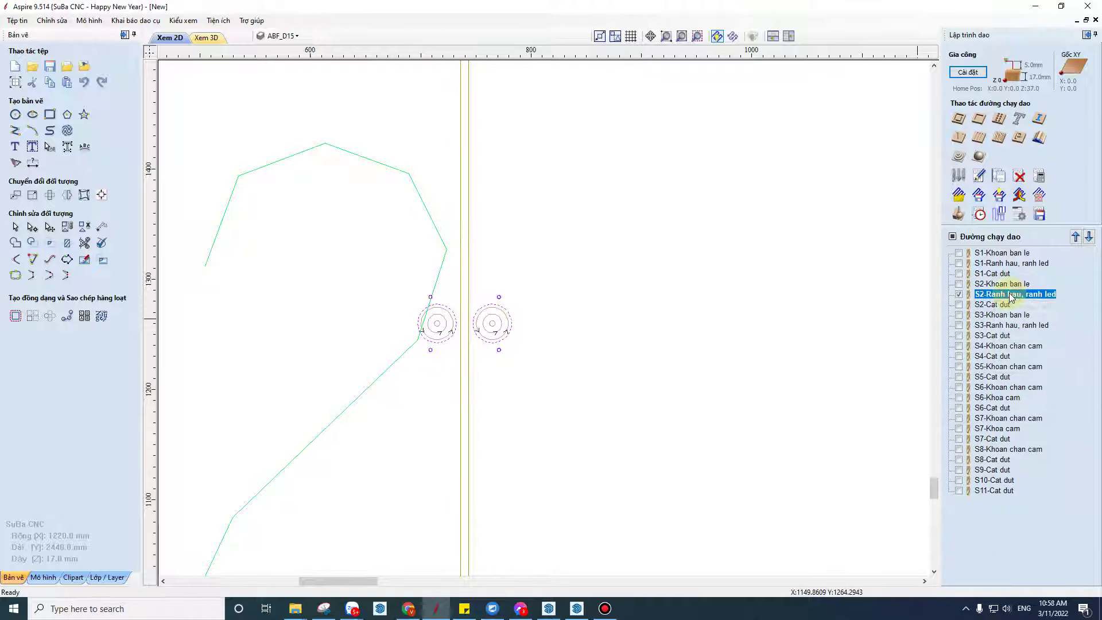
double_click(1014, 295)
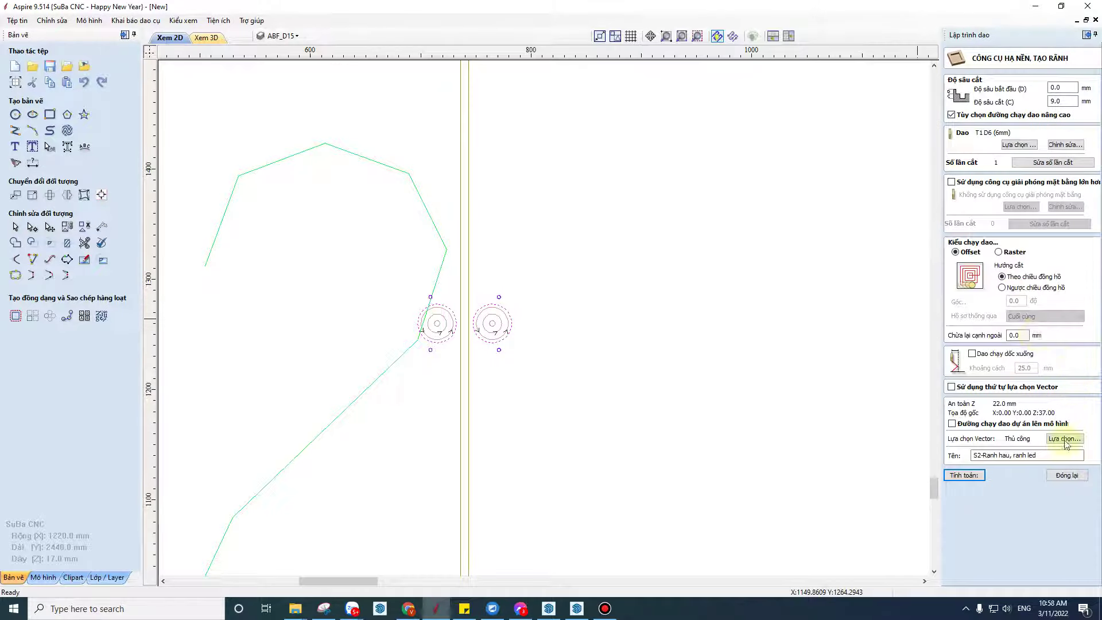
click(1064, 439)
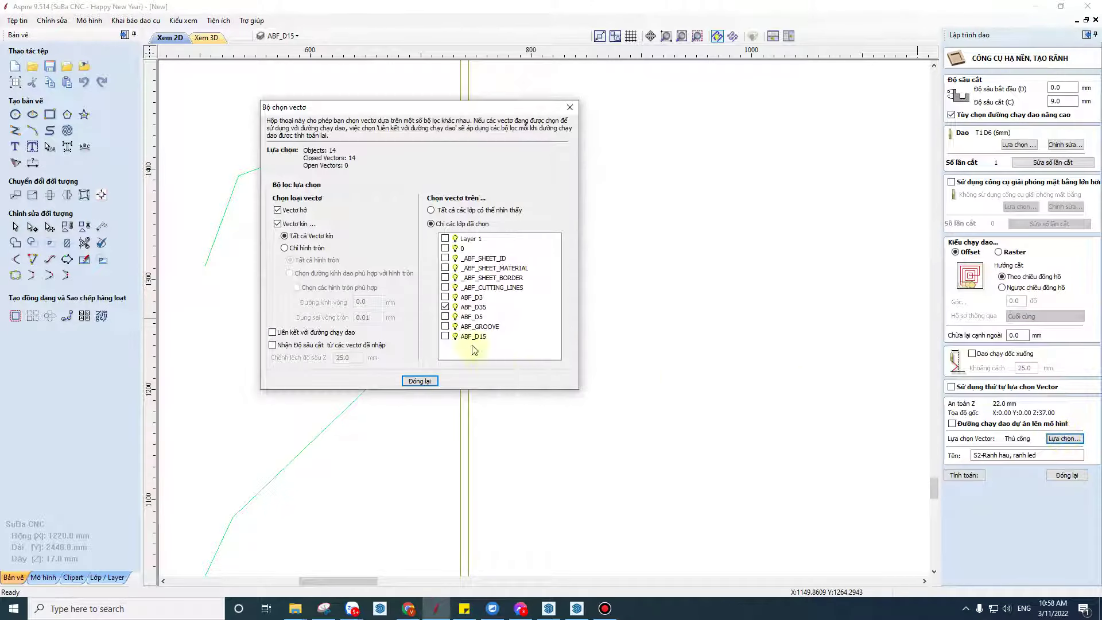
click(448, 326)
click(419, 381)
scroll(585, 361, down, 3)
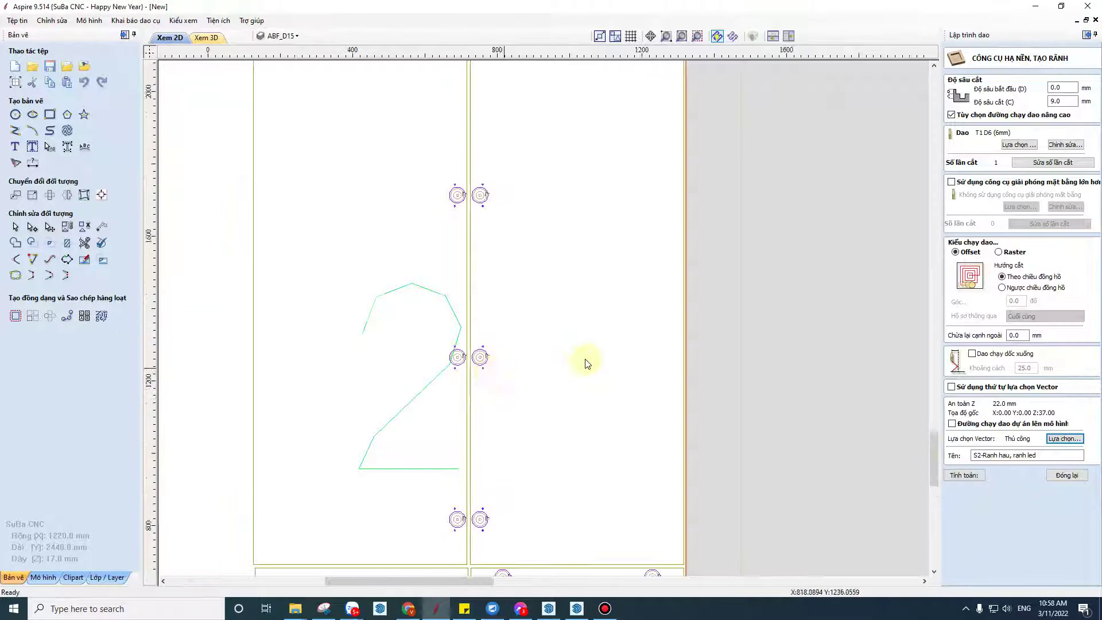
scroll(585, 361, down, 3)
click(1061, 474)
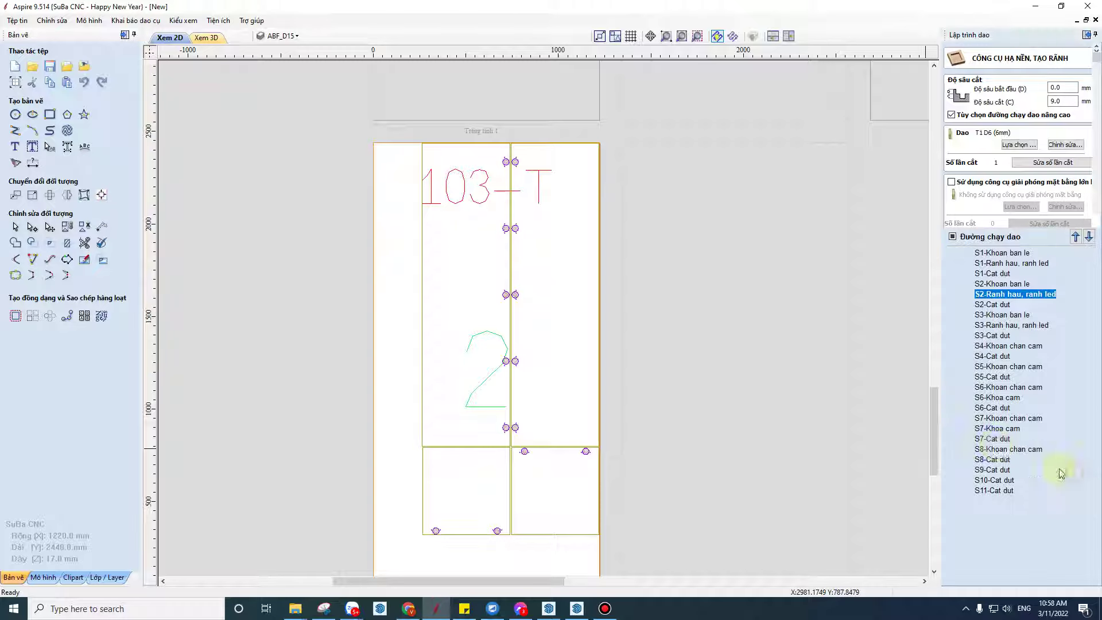
Step: Select all vectors on the sheet, zoom into the holes, then clear the selection
right_click(983, 346)
click(649, 375)
key(ctrl+a)
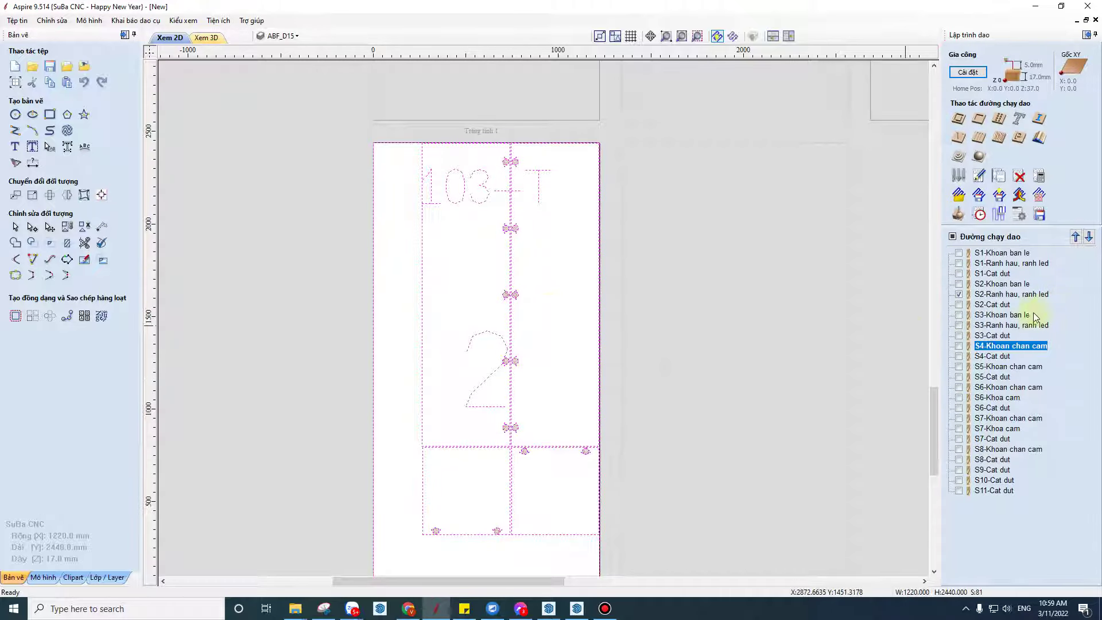
scroll(541, 242, up, 4)
scroll(517, 218, up, 2)
scroll(482, 211, up, 2)
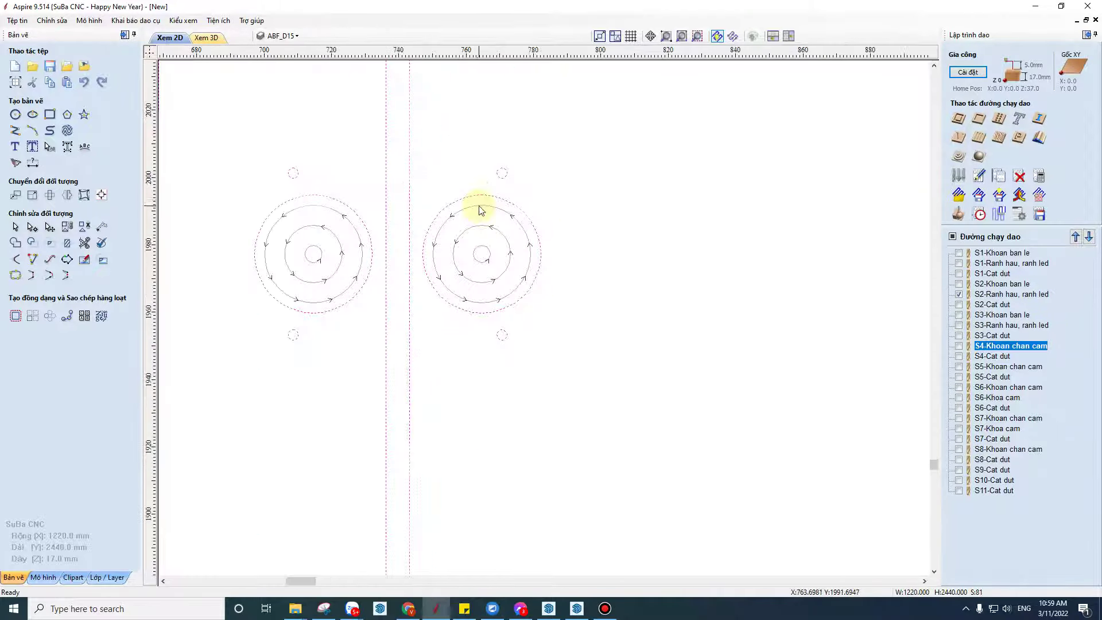
scroll(516, 246, up, 2)
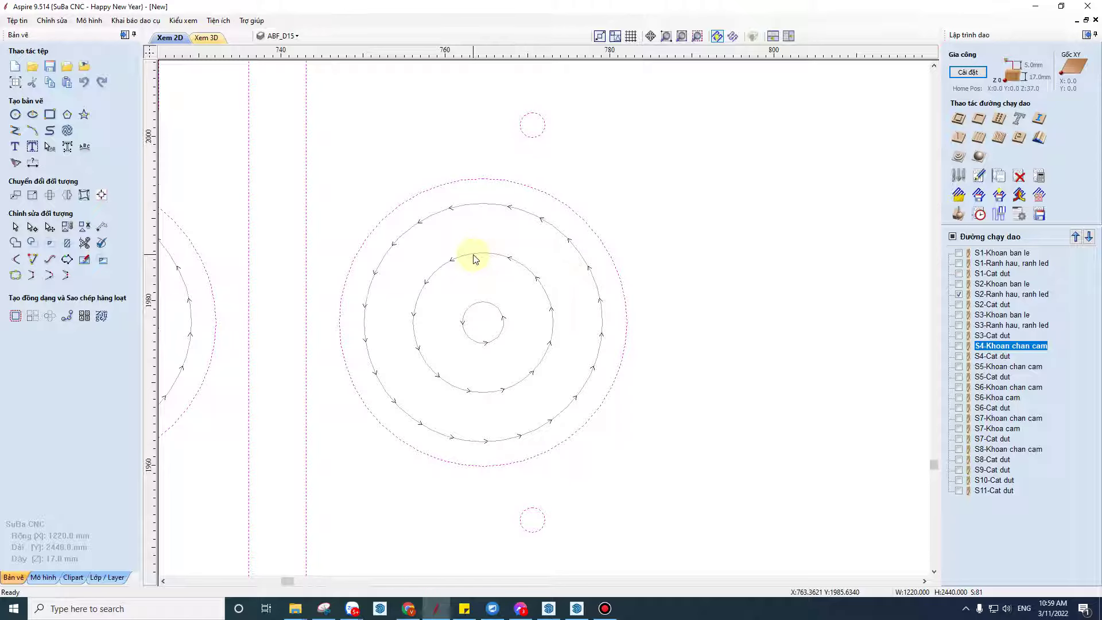
click(473, 258)
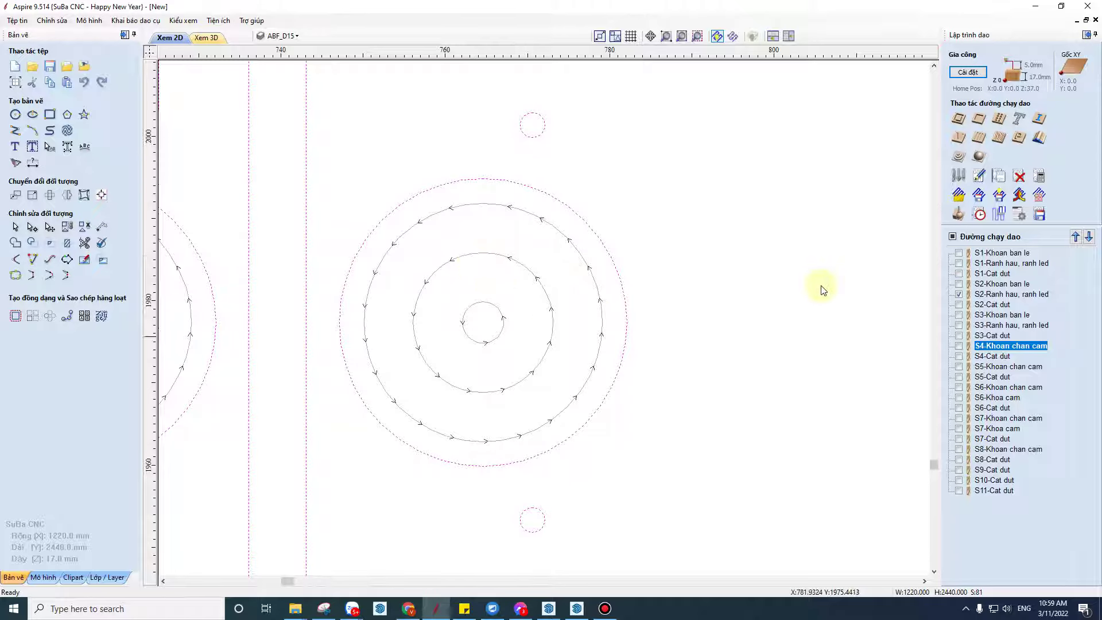
Step: Delete all toolpaths and reload the five toolpaths from the daomau template
right_click(975, 285)
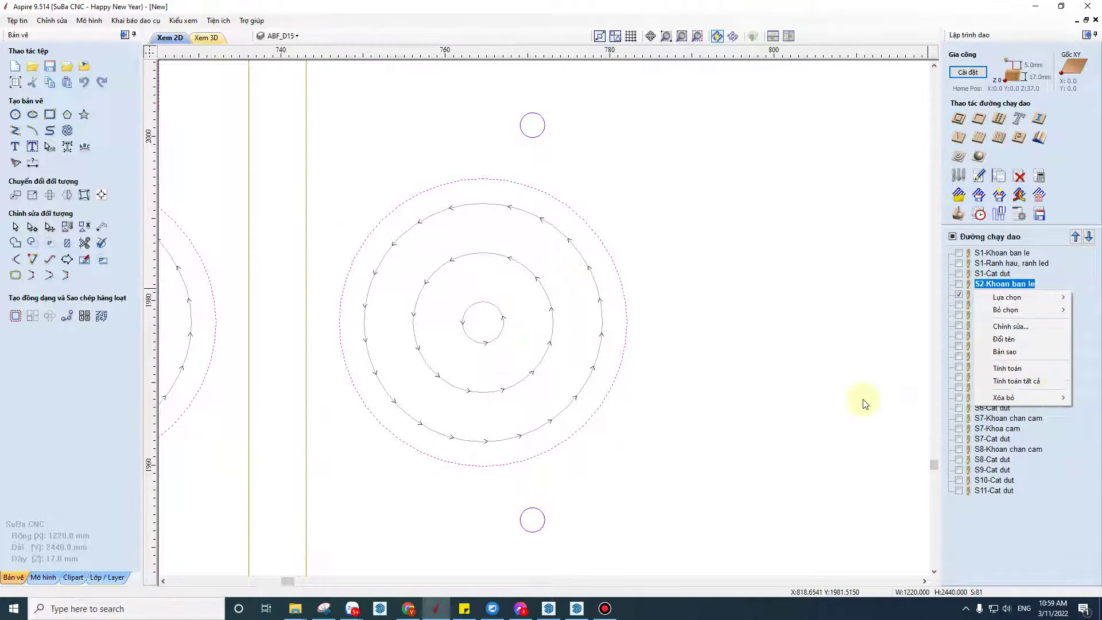
click(845, 435)
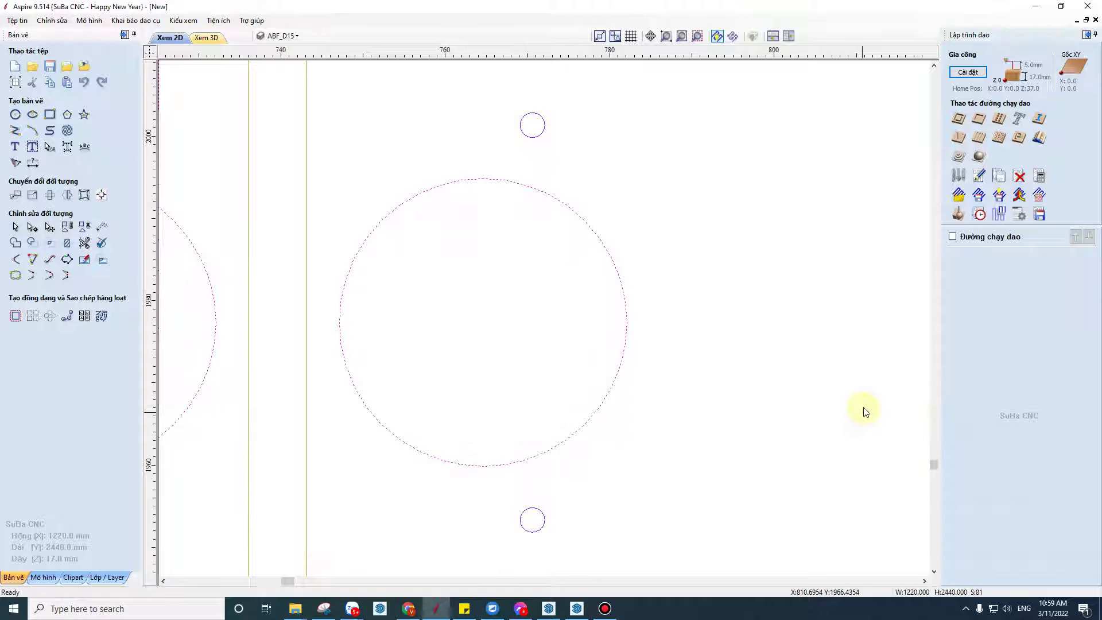
click(954, 206)
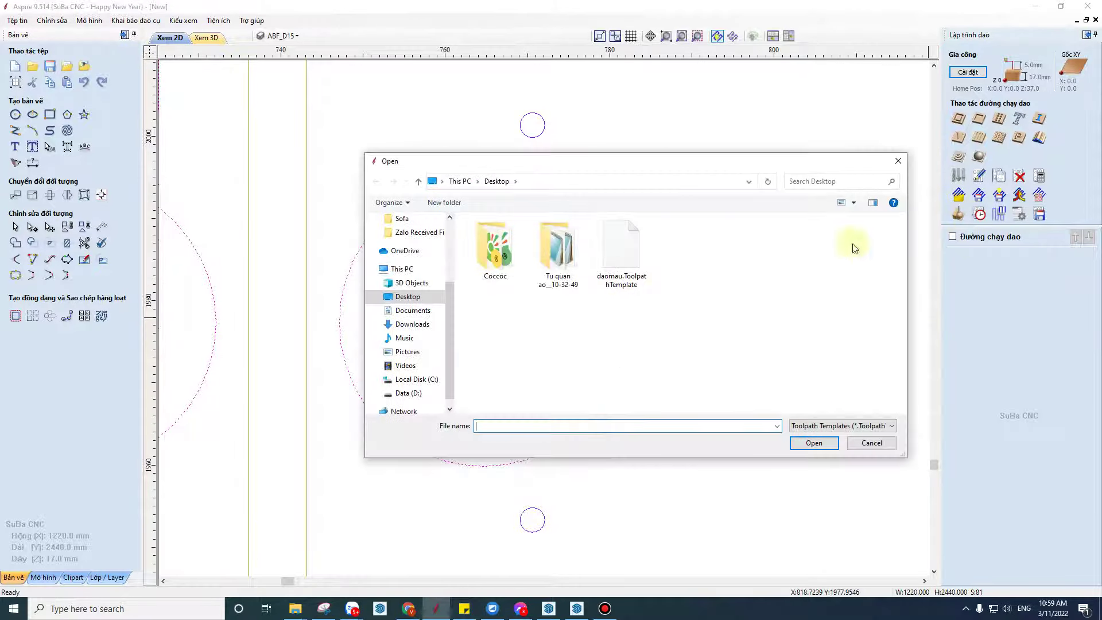
click(613, 252)
click(813, 442)
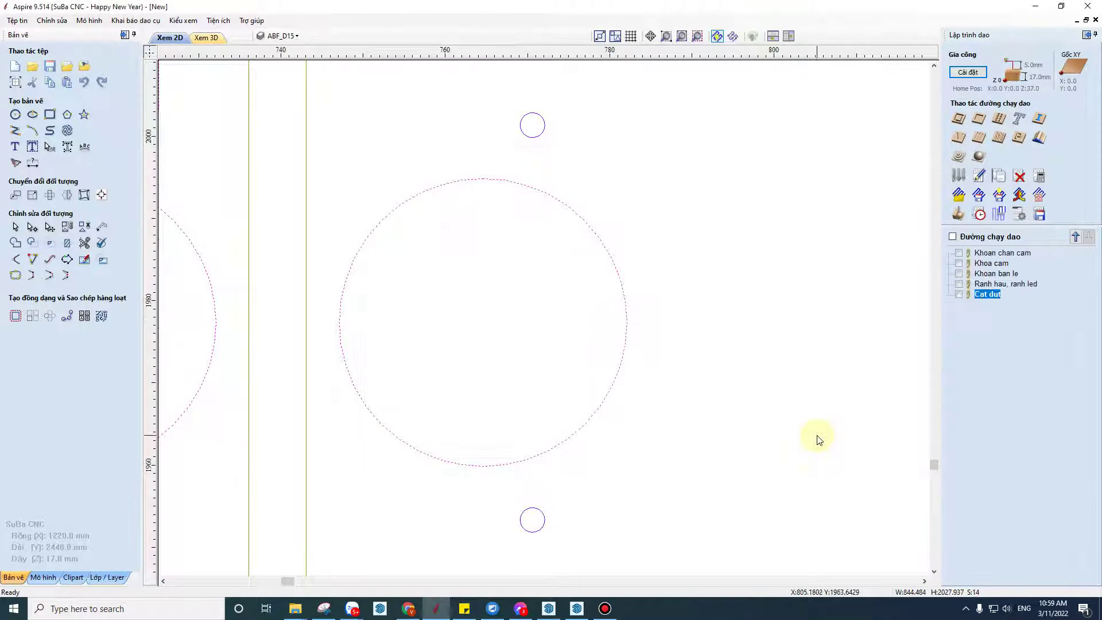
Step: Switch Ranh hau, ranh led from ABF_D35 to ABF_GROOVE vectors, linked to the toolpath
double_click(1002, 285)
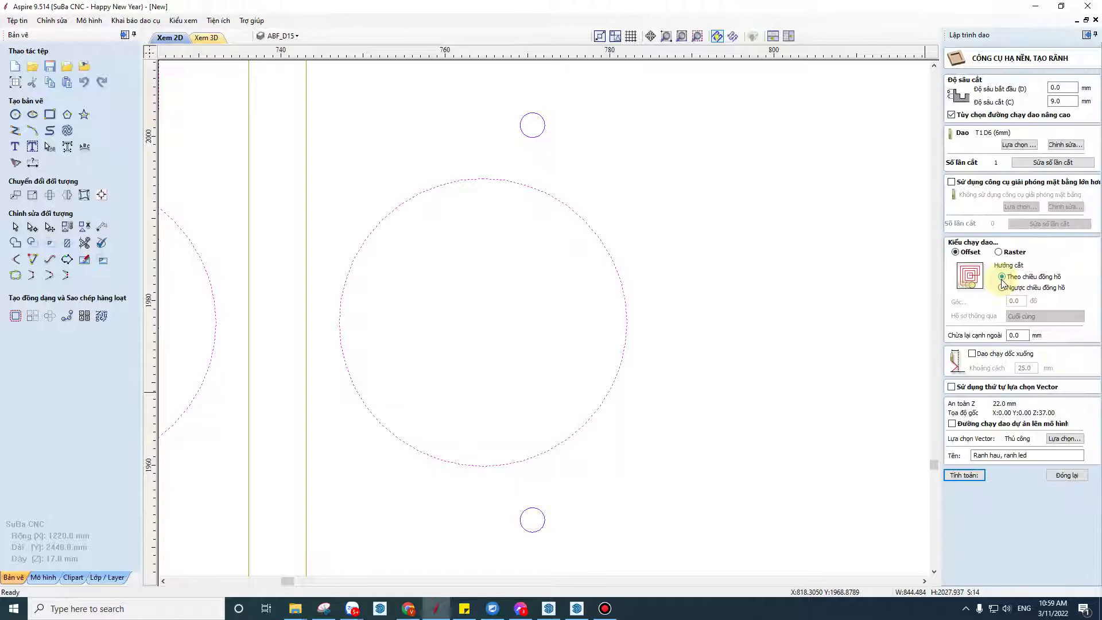
click(1065, 439)
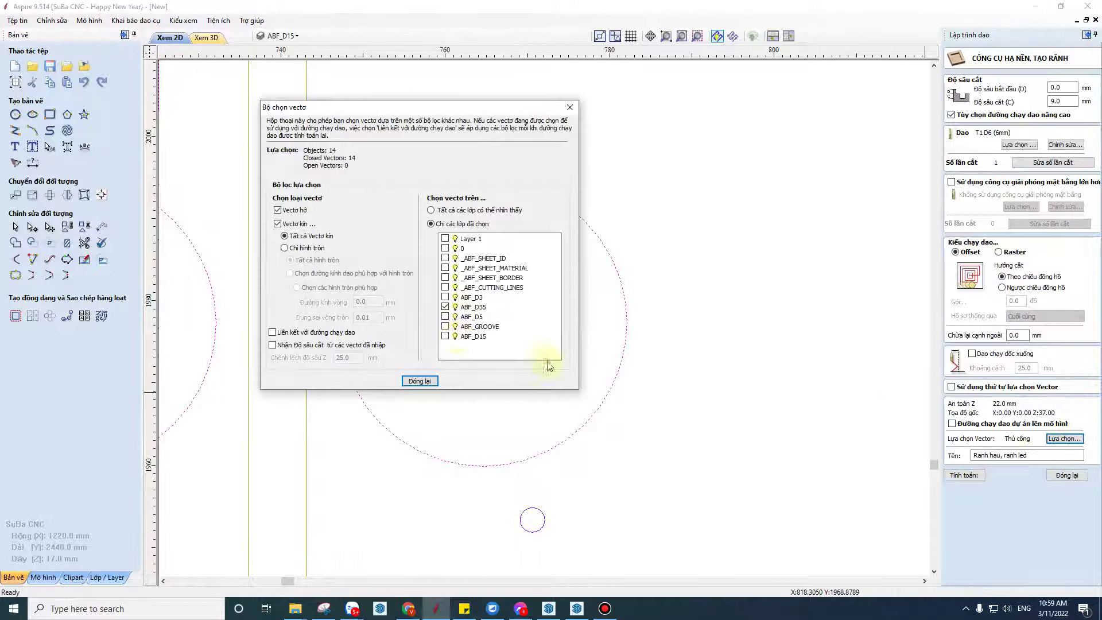
click(445, 307)
click(451, 327)
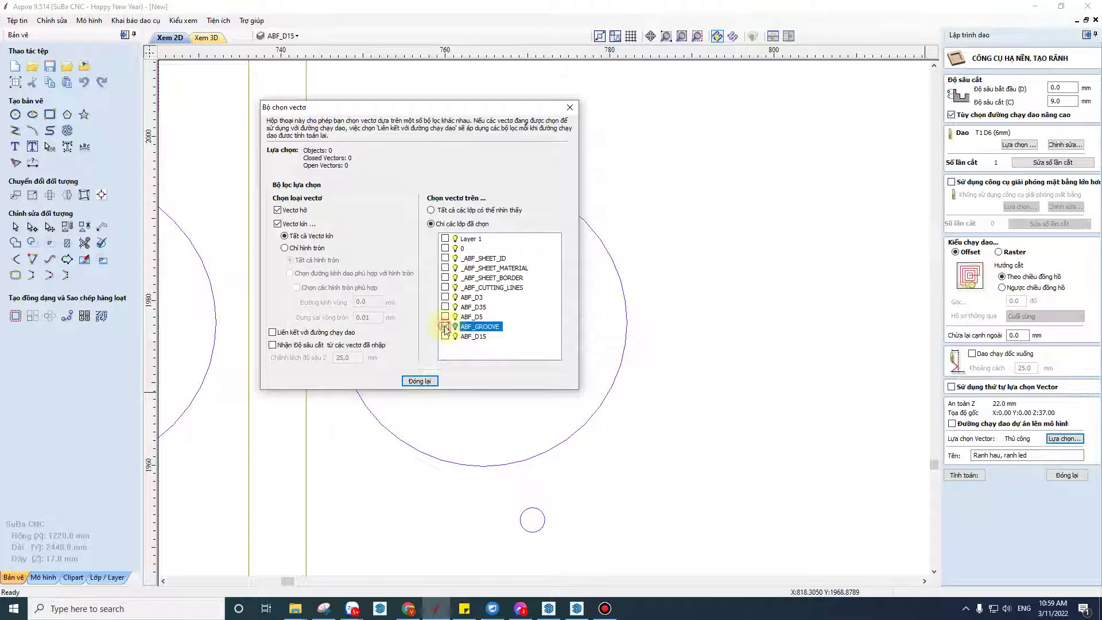
click(273, 332)
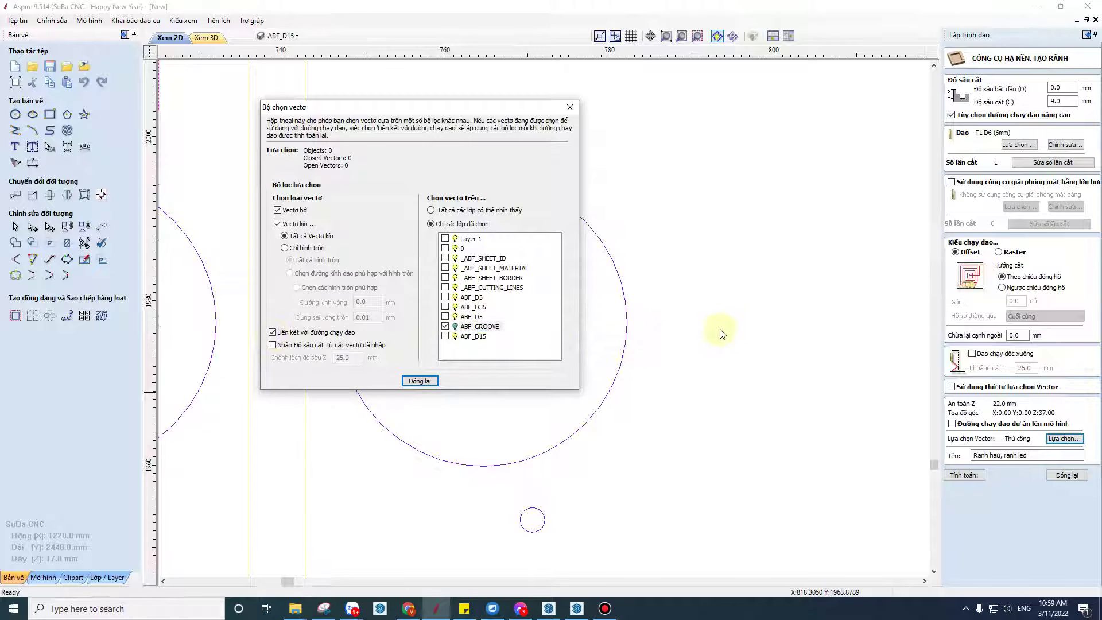
click(420, 381)
scroll(574, 350, down, 2)
scroll(617, 342, down, 2)
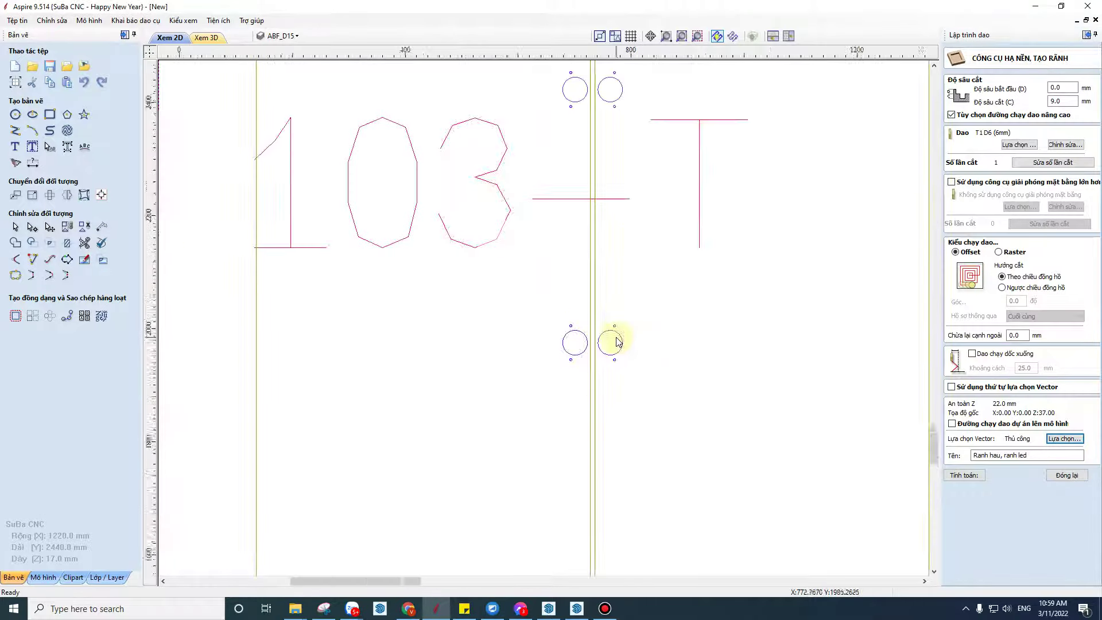
scroll(584, 303, down, 2)
scroll(584, 303, down, 2)
scroll(587, 289, down, 2)
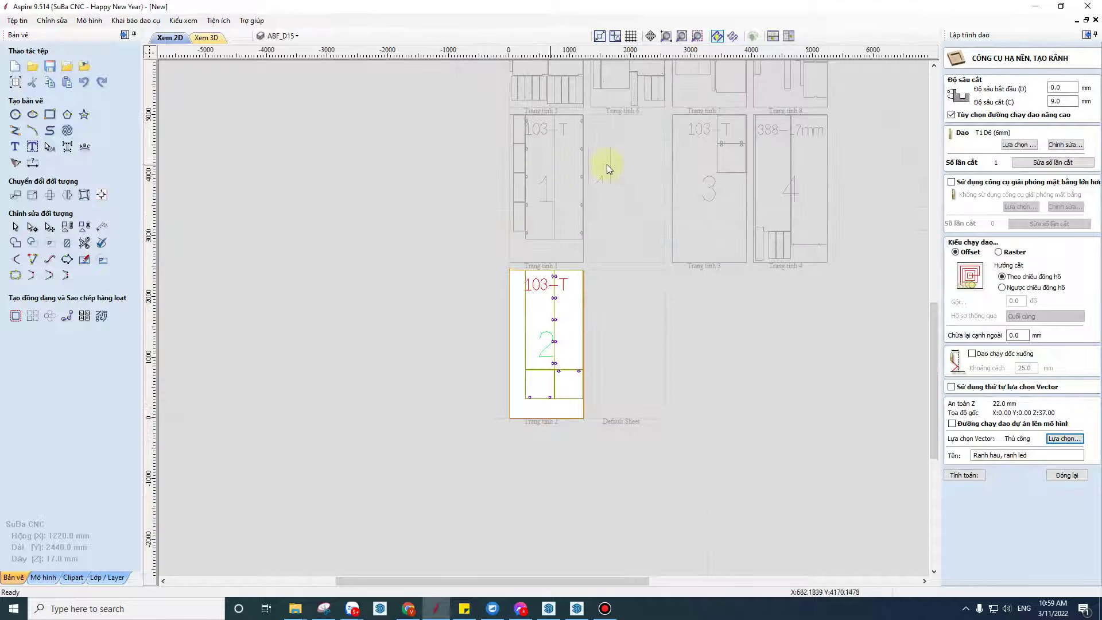
scroll(763, 131, up, 2)
scroll(718, 290, up, 2)
scroll(746, 246, up, 2)
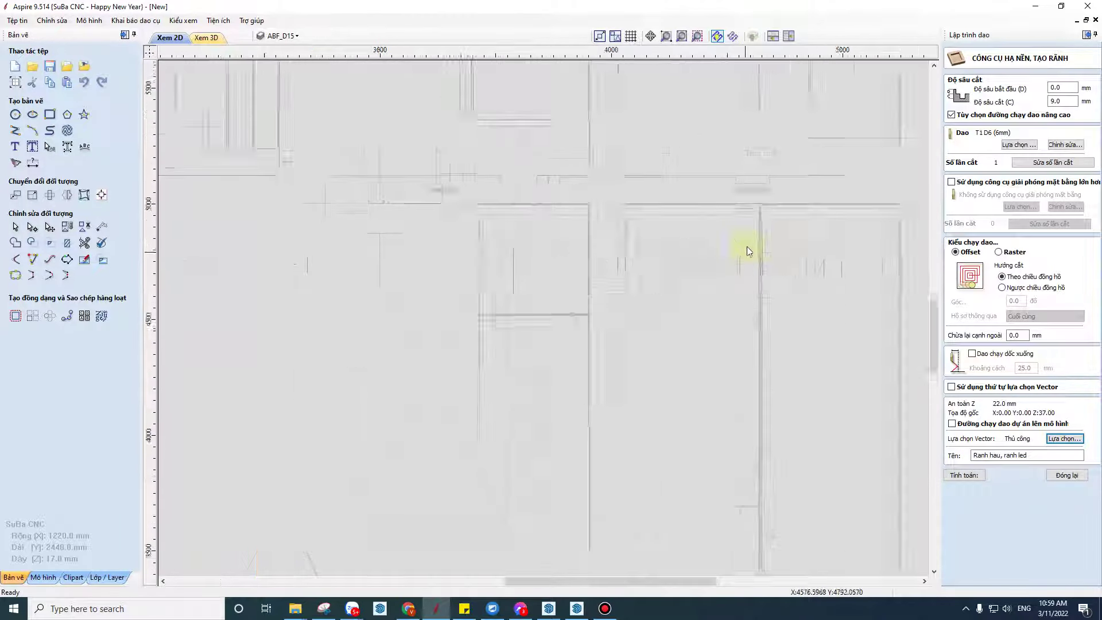
scroll(778, 247, up, 2)
scroll(746, 259, down, 2)
scroll(631, 241, down, 2)
Step: On the 388-17mm sheet, recheck the vector selection and calculate the groove toolpath
click(425, 277)
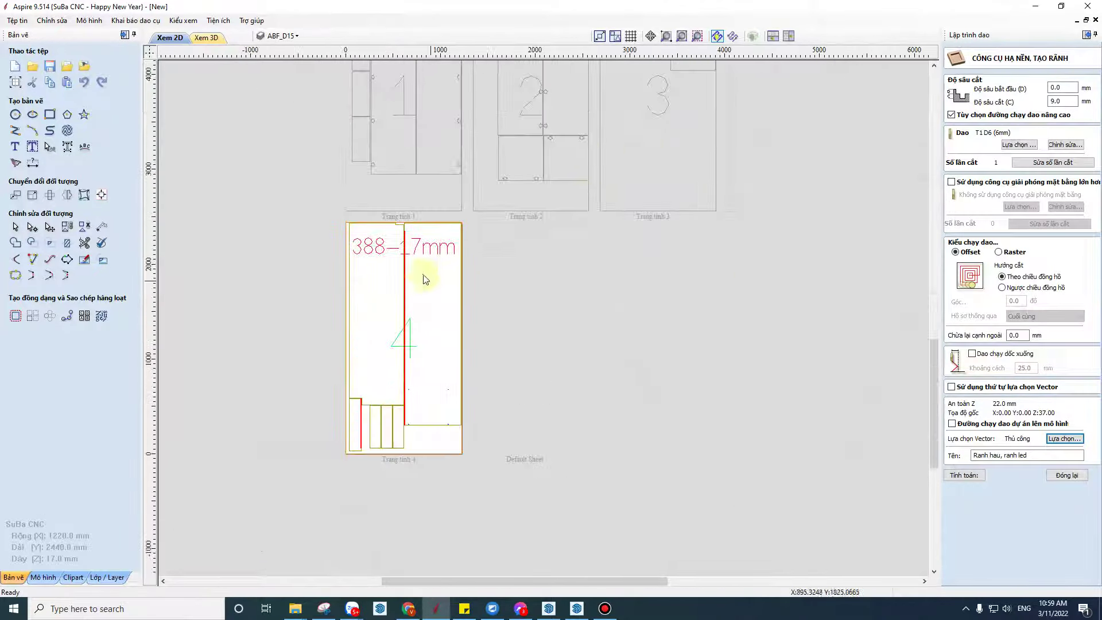
scroll(402, 258, up, 2)
scroll(376, 244, up, 2)
click(1063, 439)
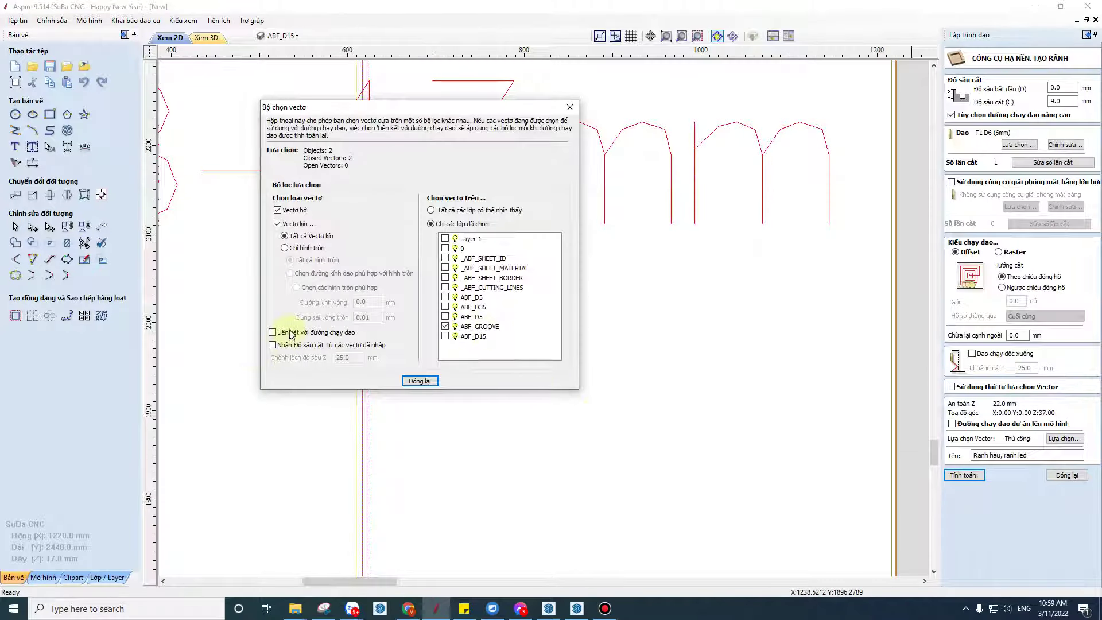
click(419, 381)
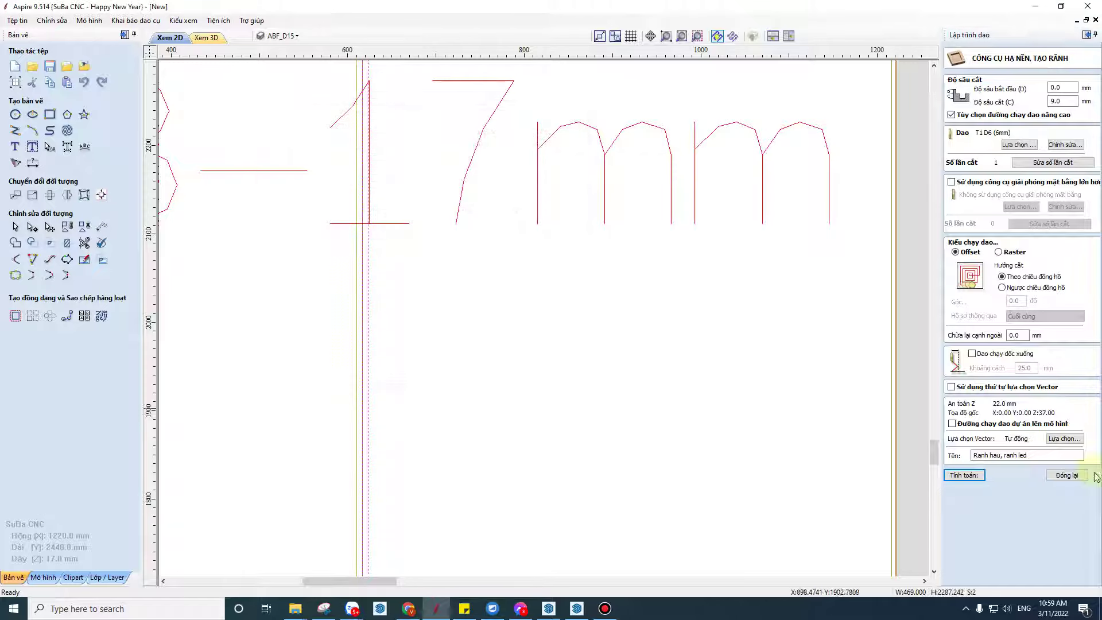
click(964, 475)
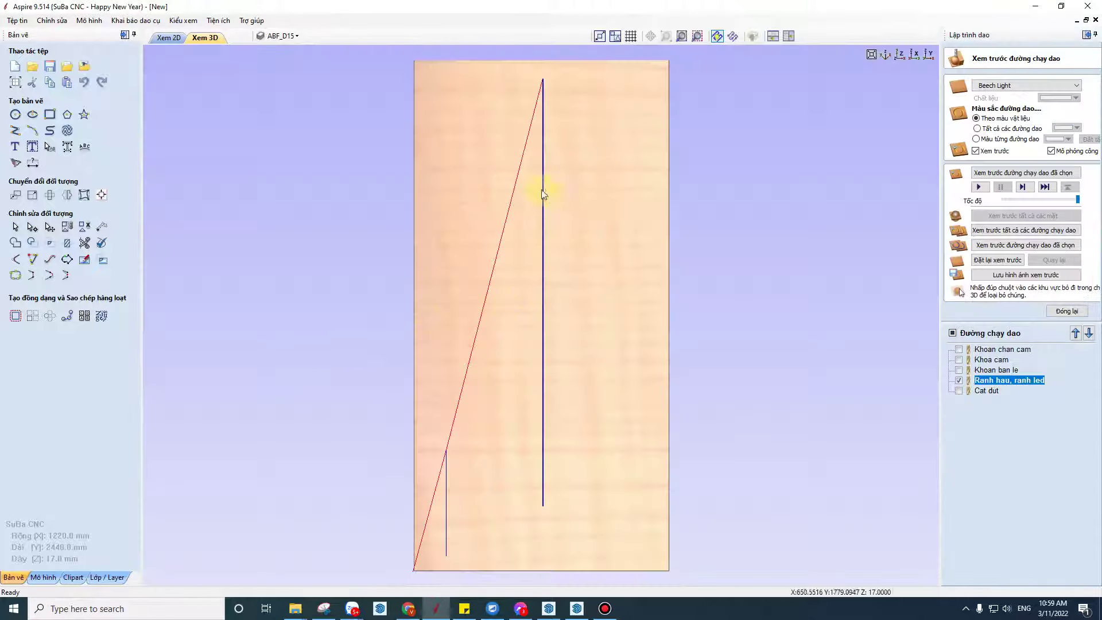
Step: Return to the flat 2D drawing and close the toolpath preview
scroll(541, 184, up, 5)
scroll(544, 190, up, 3)
click(167, 37)
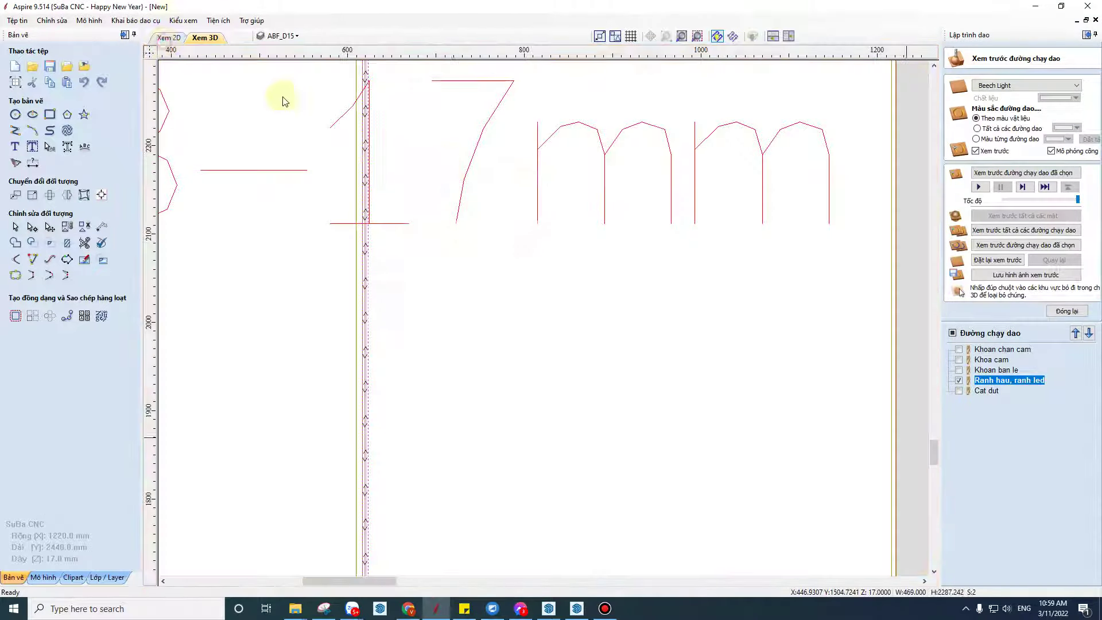
middle_drag(373, 178, 447, 181)
scroll(447, 181, up, 3)
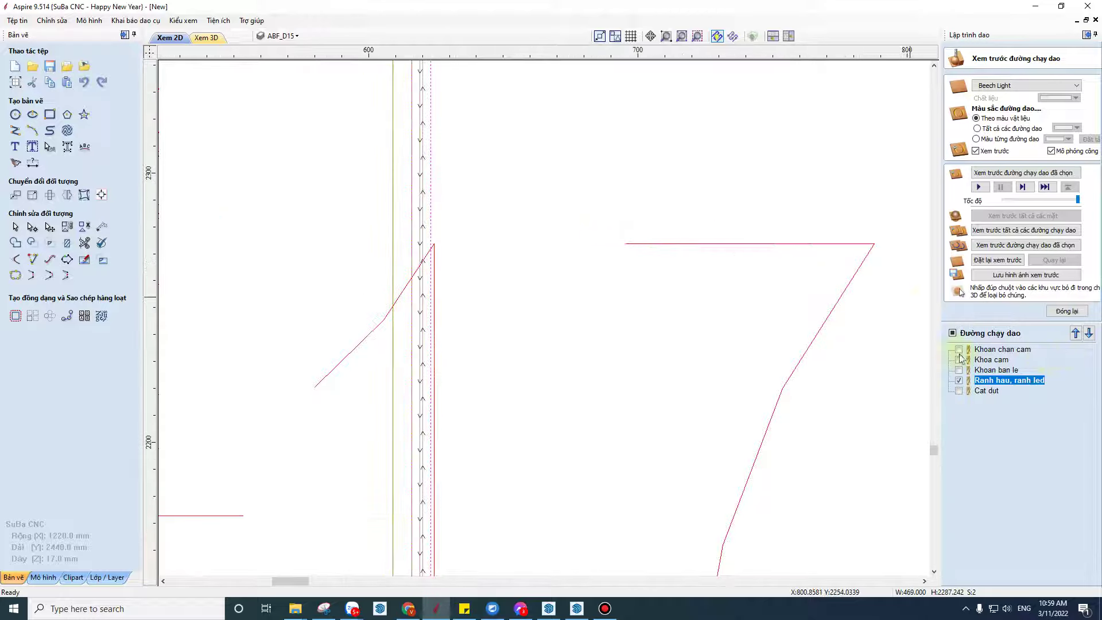
click(1079, 311)
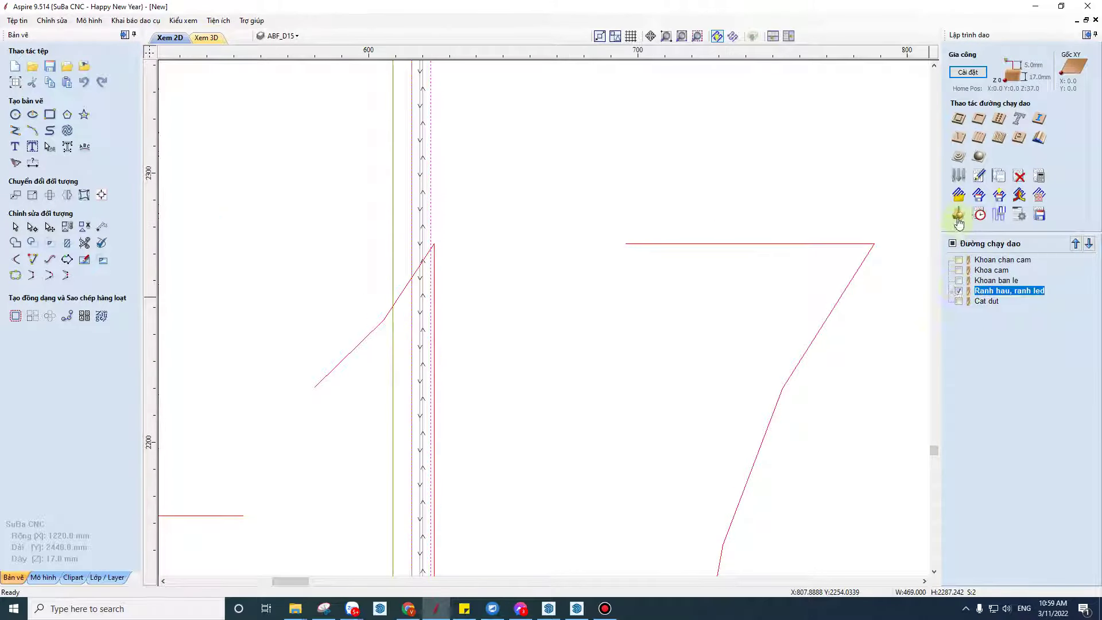
Step: Select all five toolpaths and overwrite daomau.ToolpathTemplate with them
click(952, 243)
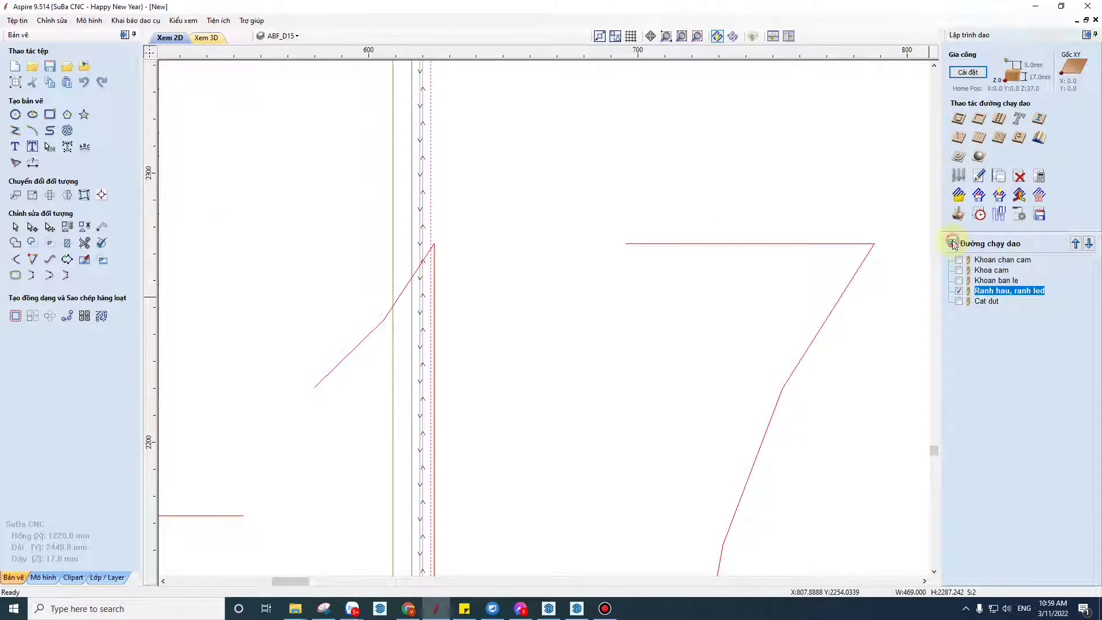
click(997, 195)
click(621, 252)
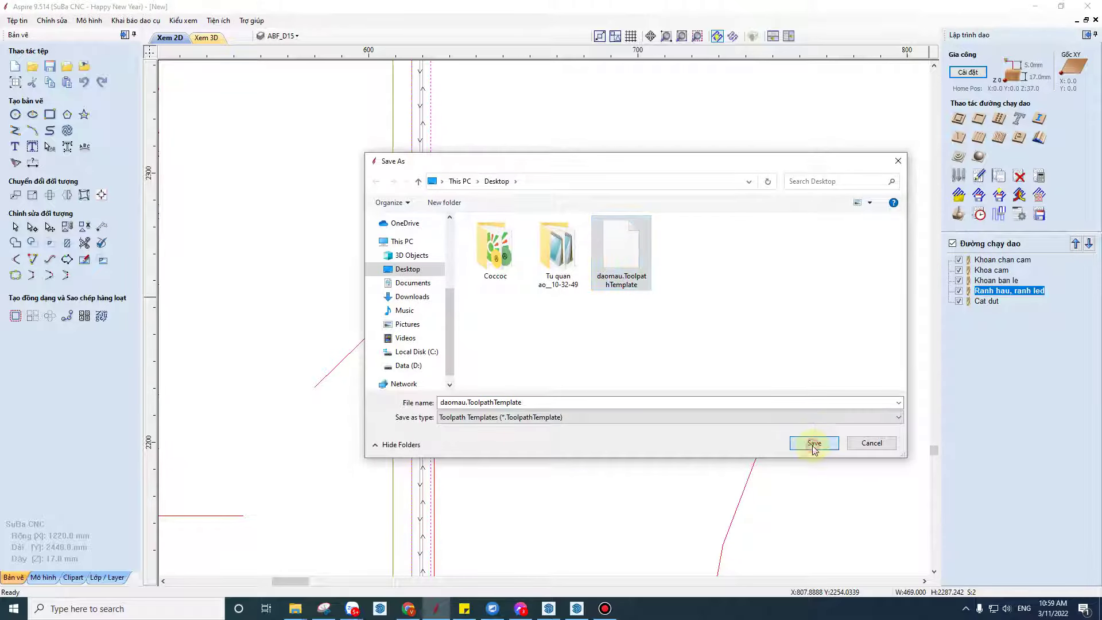
click(814, 443)
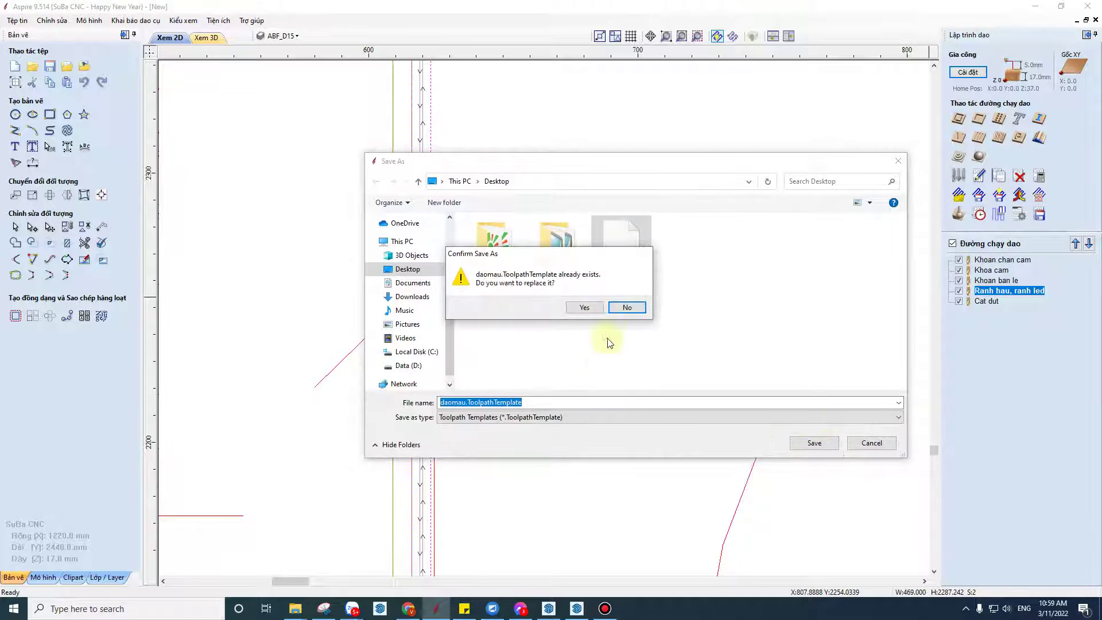
click(586, 310)
scroll(594, 324, down, 3)
scroll(594, 326, down, 3)
scroll(597, 328, down, 2)
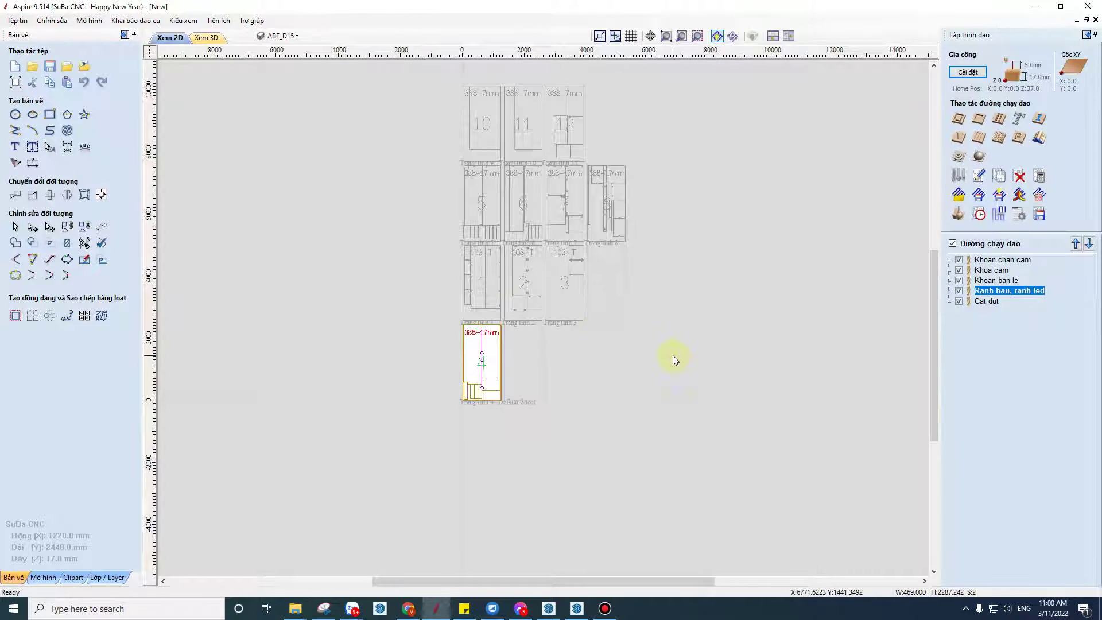
Step: Start a new job sized 1220 x 2440 mm
key(ctrl+n)
click(608, 345)
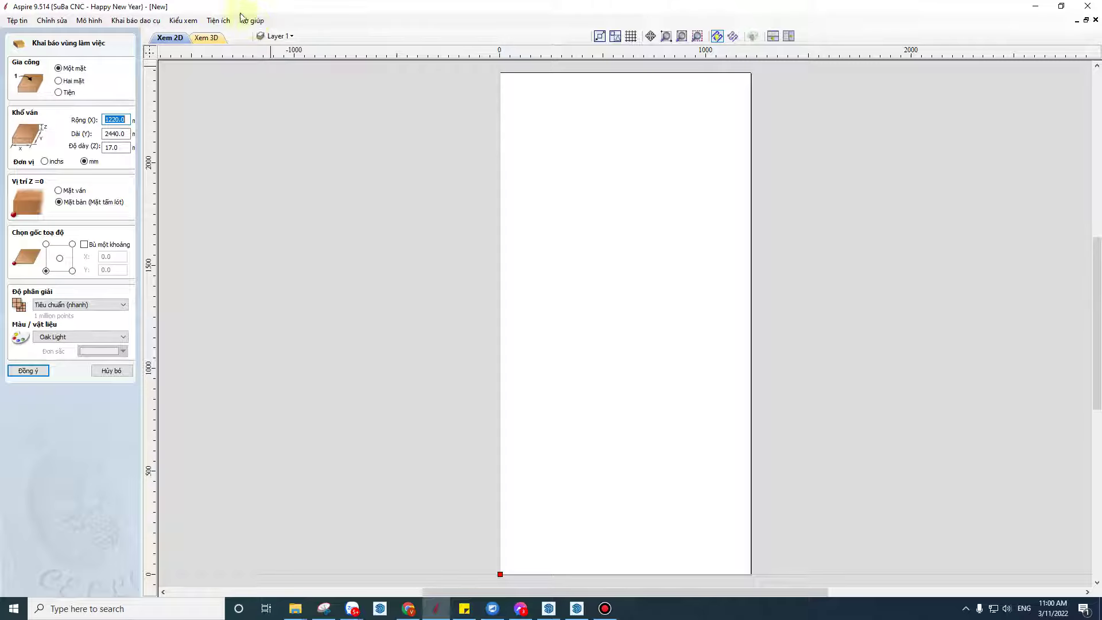
click(218, 20)
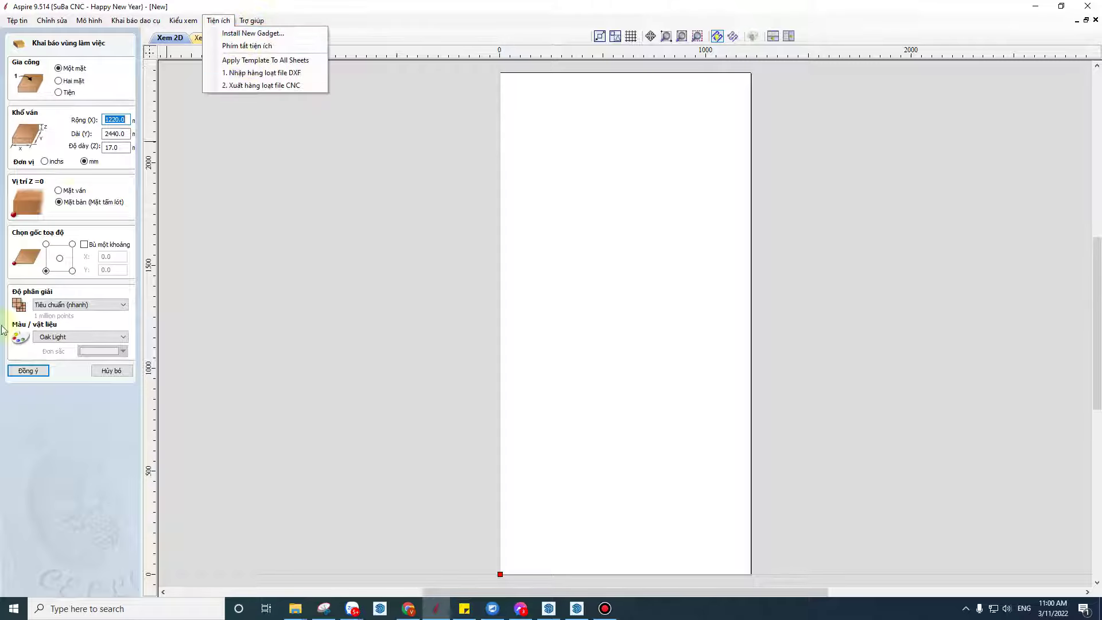
click(30, 370)
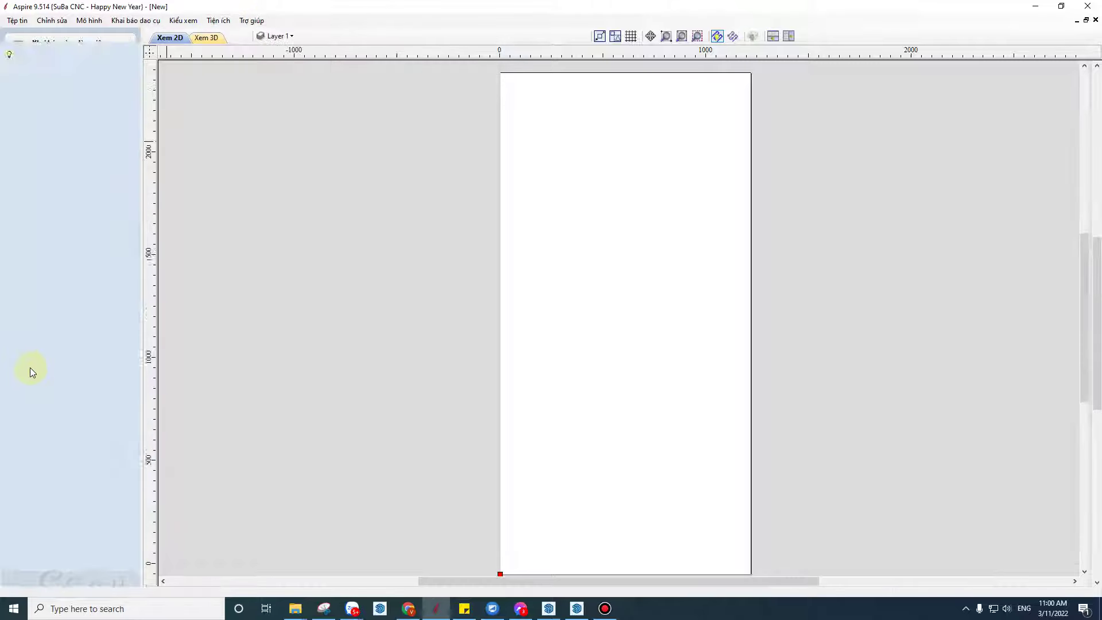
Step: Batch-import the folder of 11 cabinet DXF files
click(221, 21)
click(269, 75)
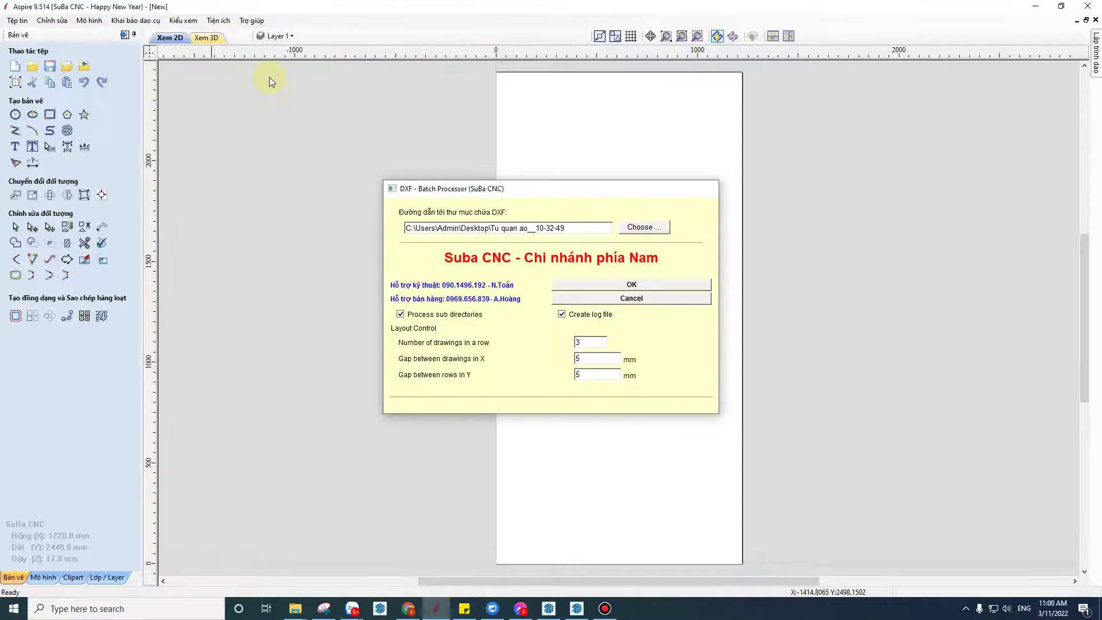
key(Return)
click(550, 317)
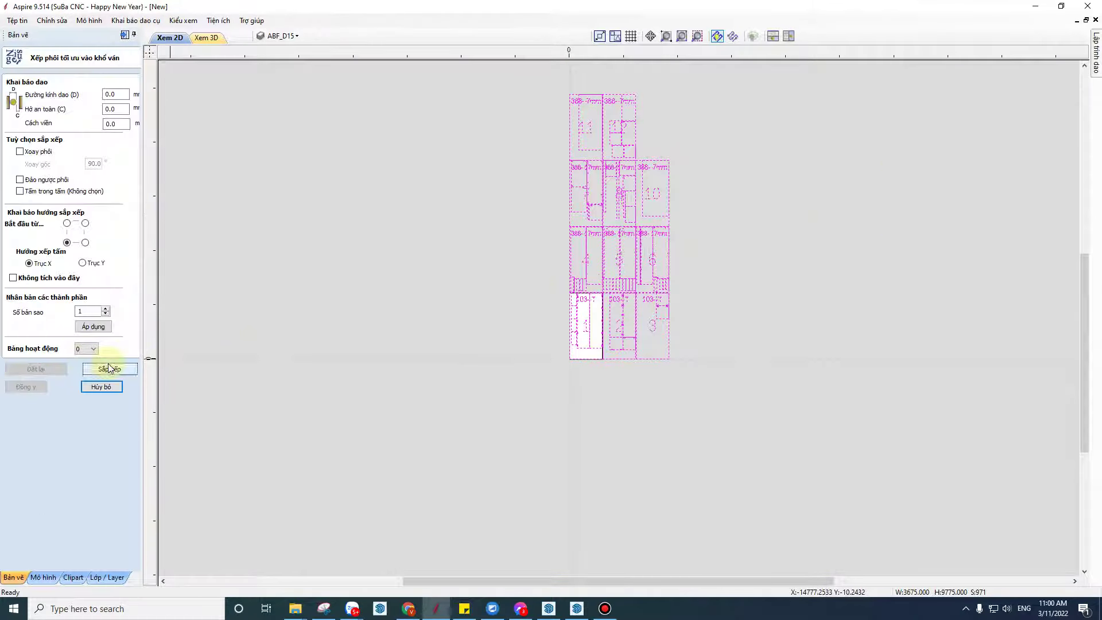
Step: Nest the parts onto sheets, then select old Sheet1–Sheet11.nc in Tu quan ao__10-32-49
click(110, 368)
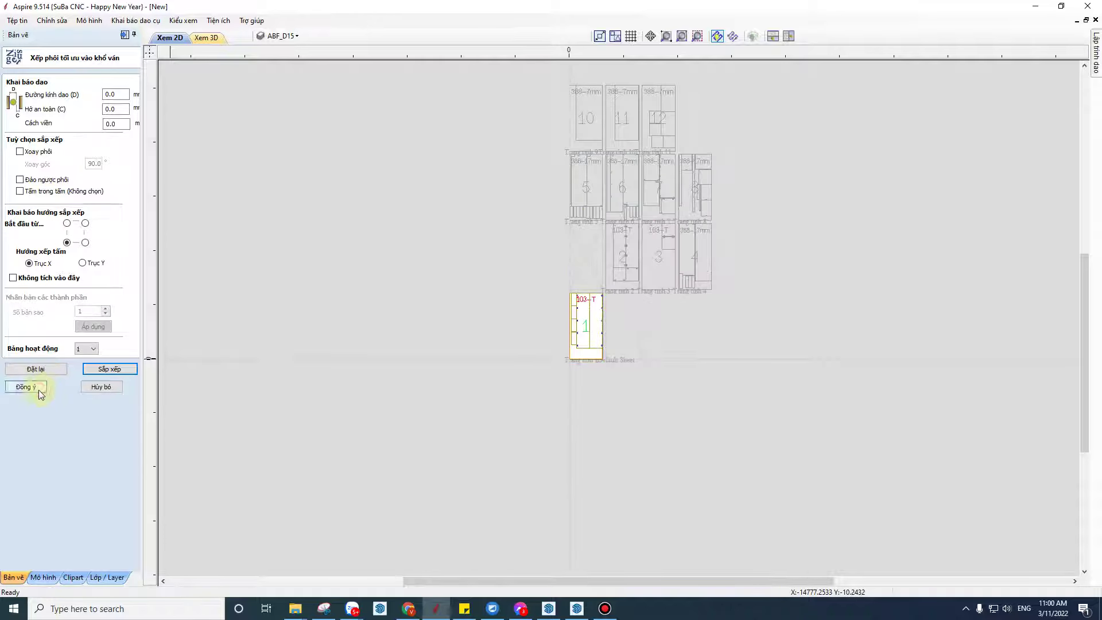
click(39, 390)
mouse_move(295, 608)
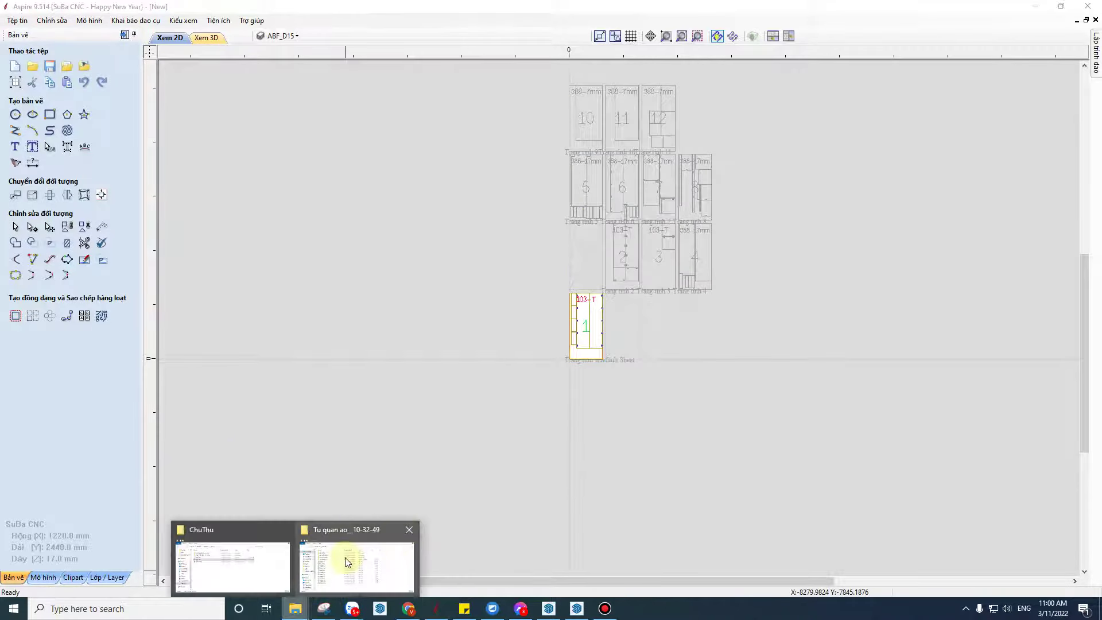
click(347, 562)
click(560, 235)
shift+click(550, 354)
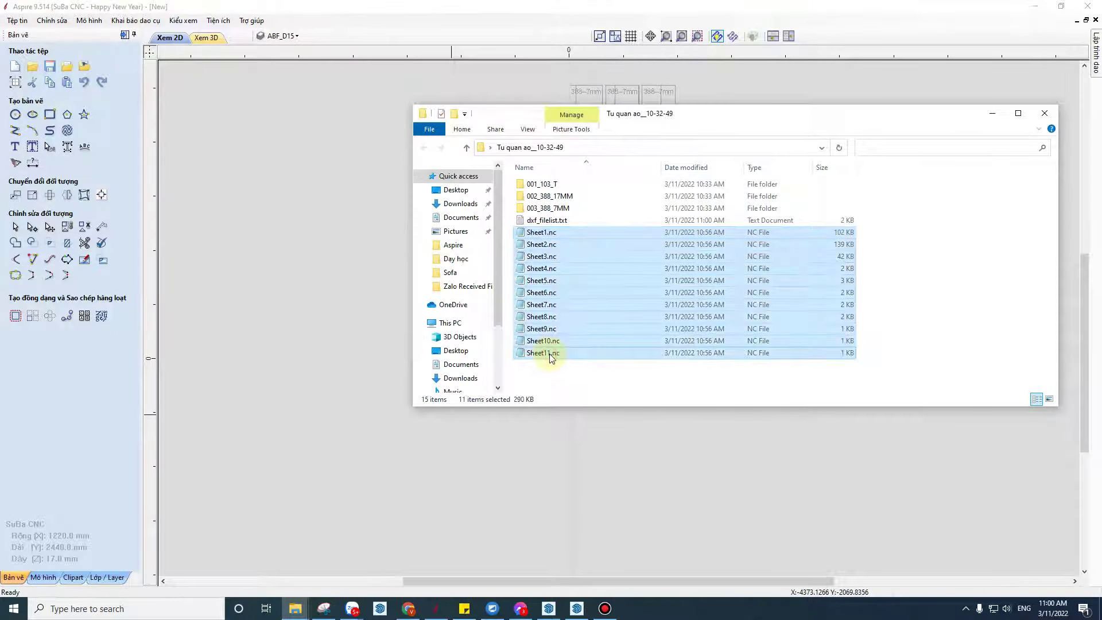
Step: Run Apply Template To All Sheets with daomau, saving toolpaths to Tu quan ao__10-32-49
click(405, 350)
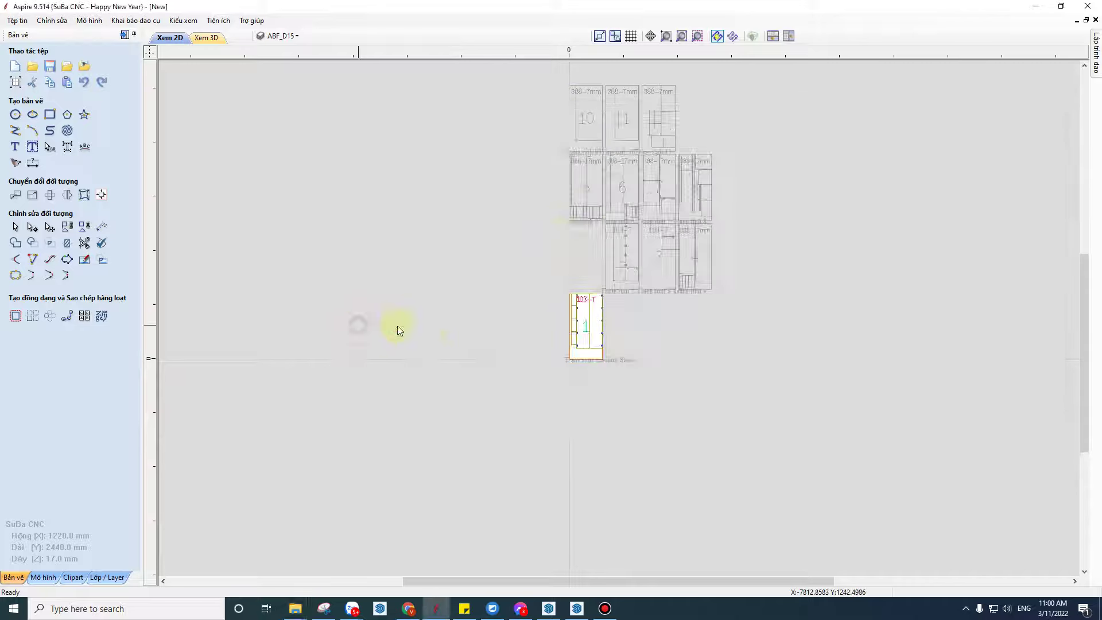
scroll(381, 296, down, 2)
scroll(440, 363, down, 1)
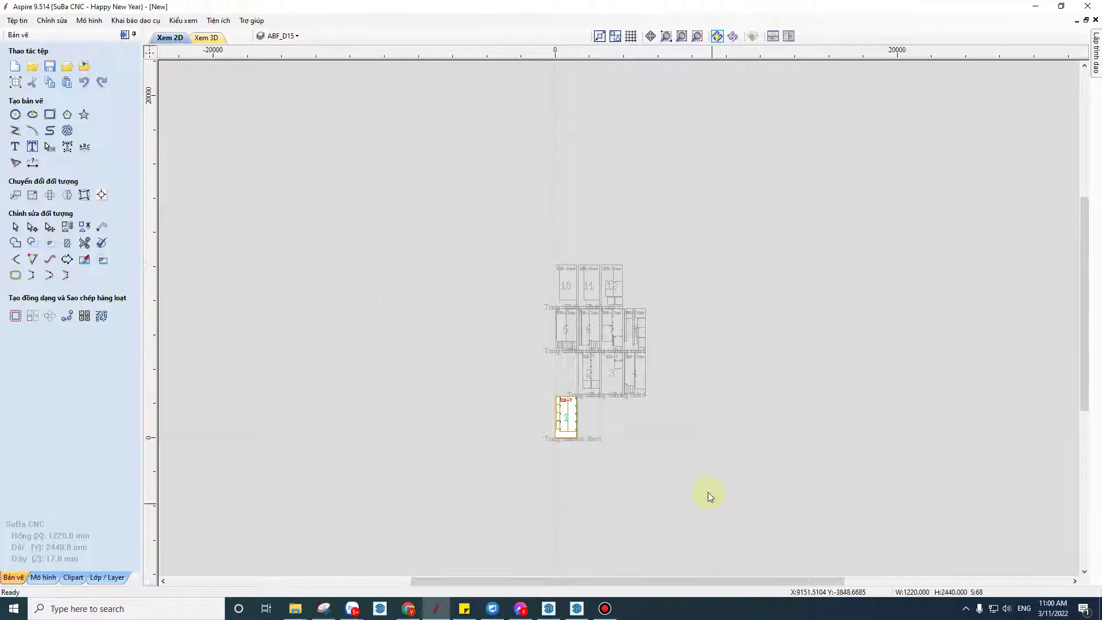
click(221, 20)
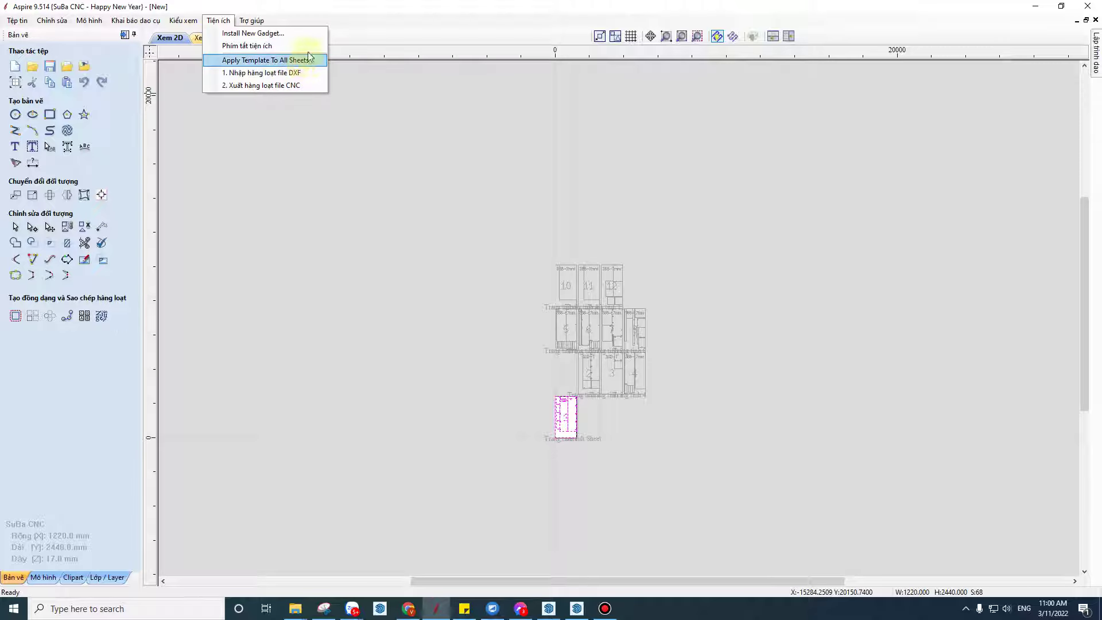
click(303, 62)
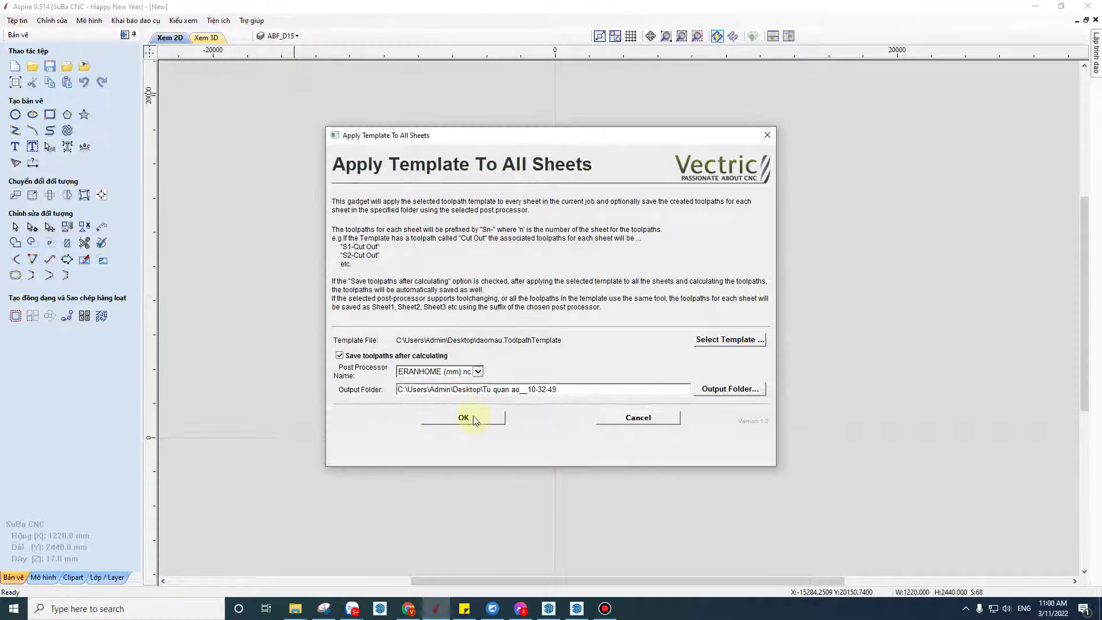
click(491, 422)
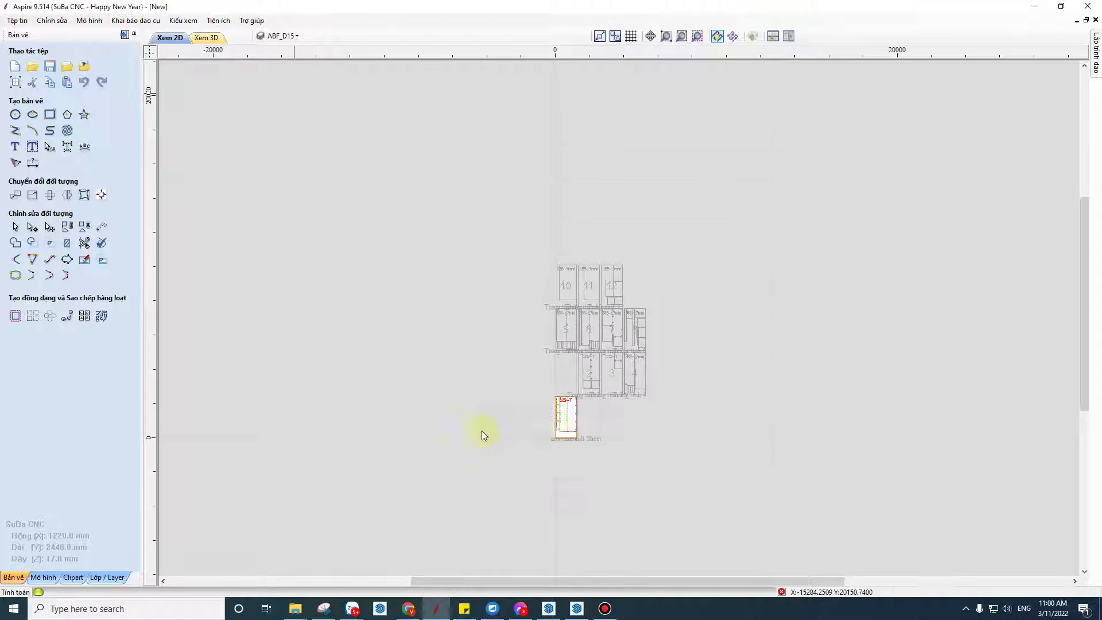
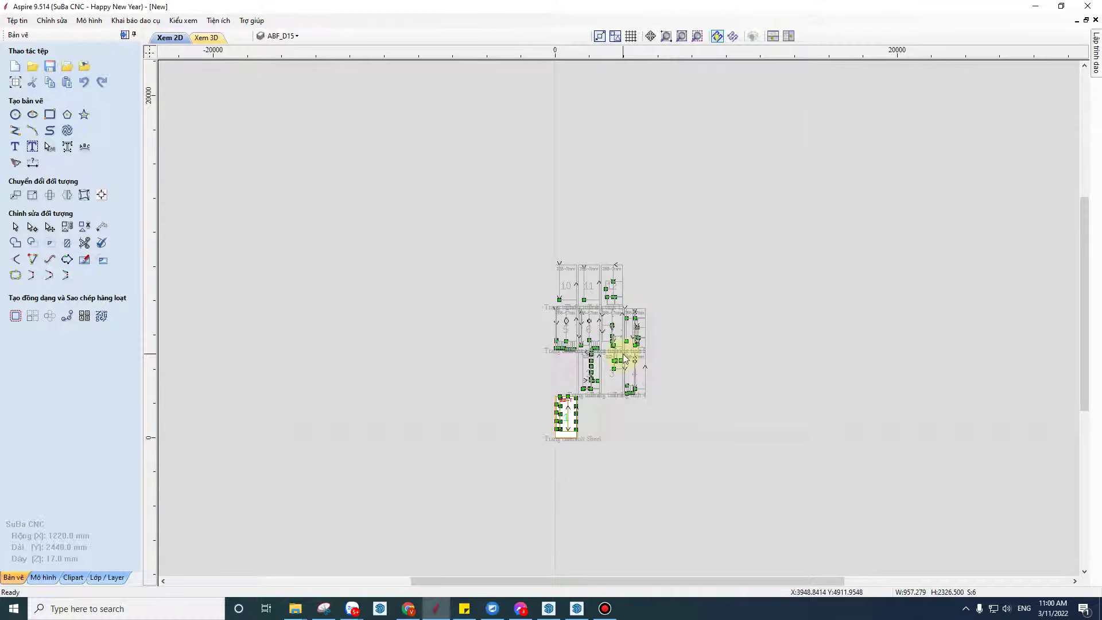
Step: Zoom in on the nested sheets and drag the 103-T sheet into the empty first slot
scroll(624, 361, up, 1)
scroll(624, 361, up, 2)
scroll(631, 367, down, 2)
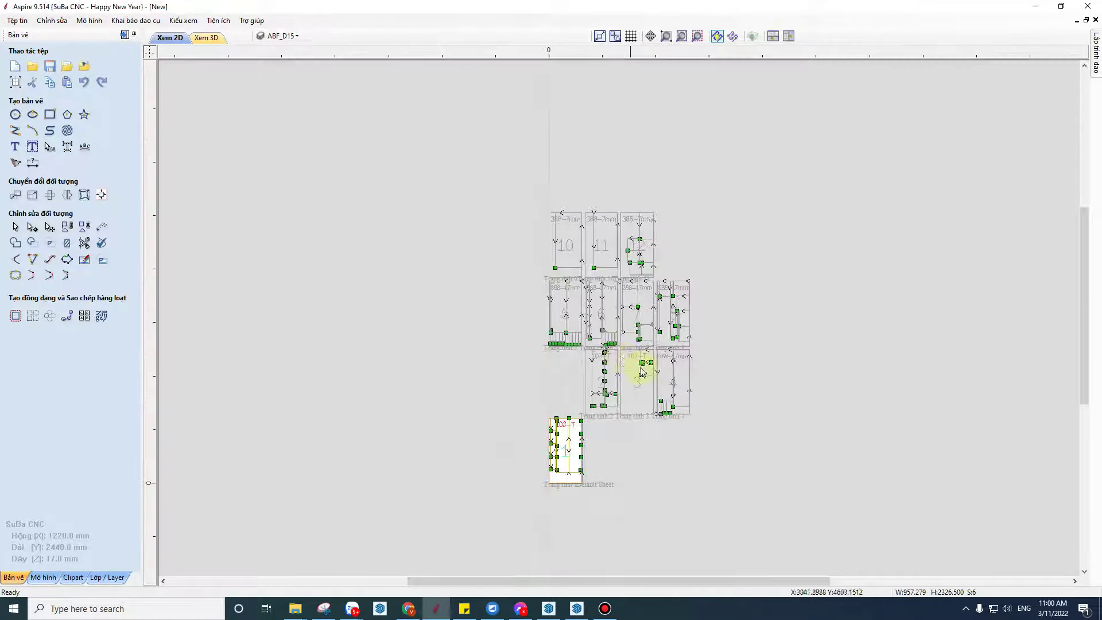
scroll(674, 319, up, 3)
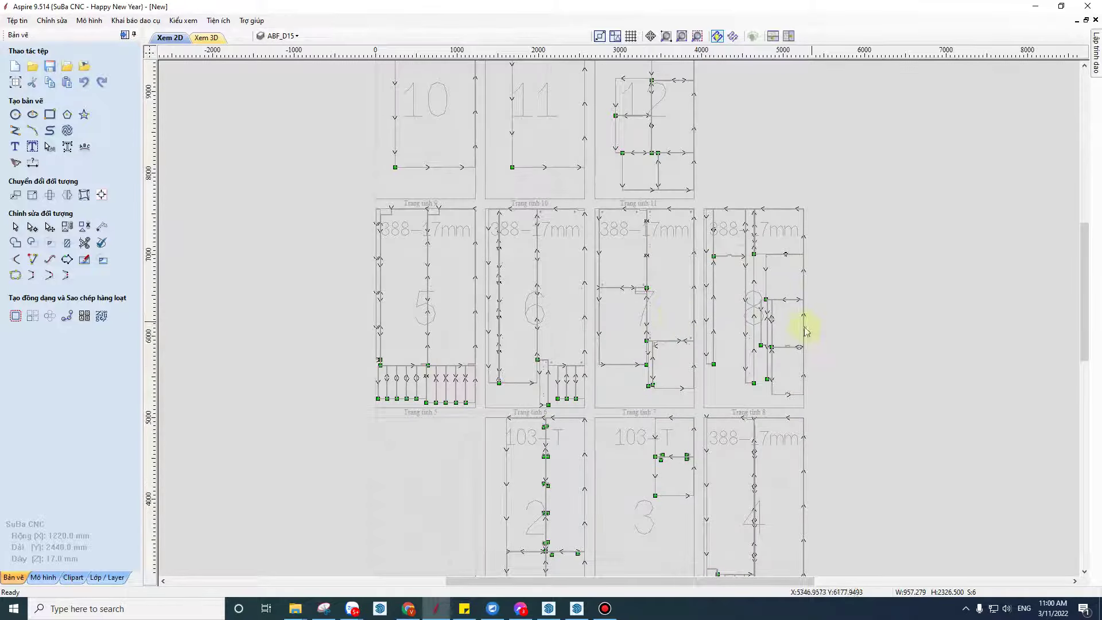
scroll(806, 331, down, 1)
drag(600, 453, 515, 453)
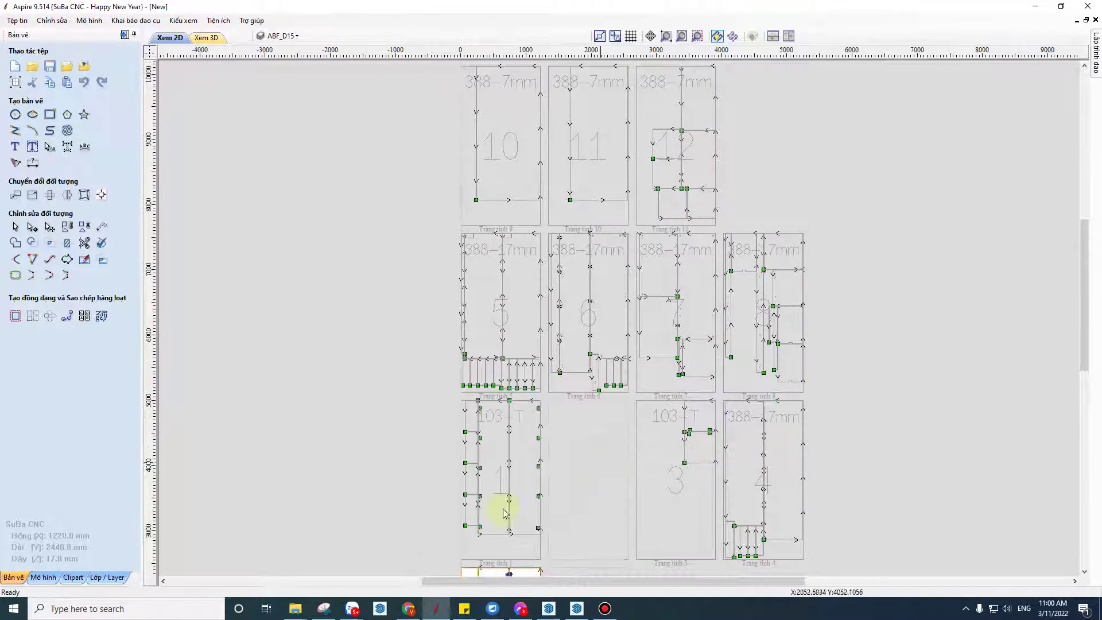
Step: Zoom in and out across the sheets to inspect the hole pairs and cut vectors
scroll(528, 516, down, 3)
scroll(529, 517, up, 4)
scroll(511, 528, up, 5)
scroll(472, 489, up, 2)
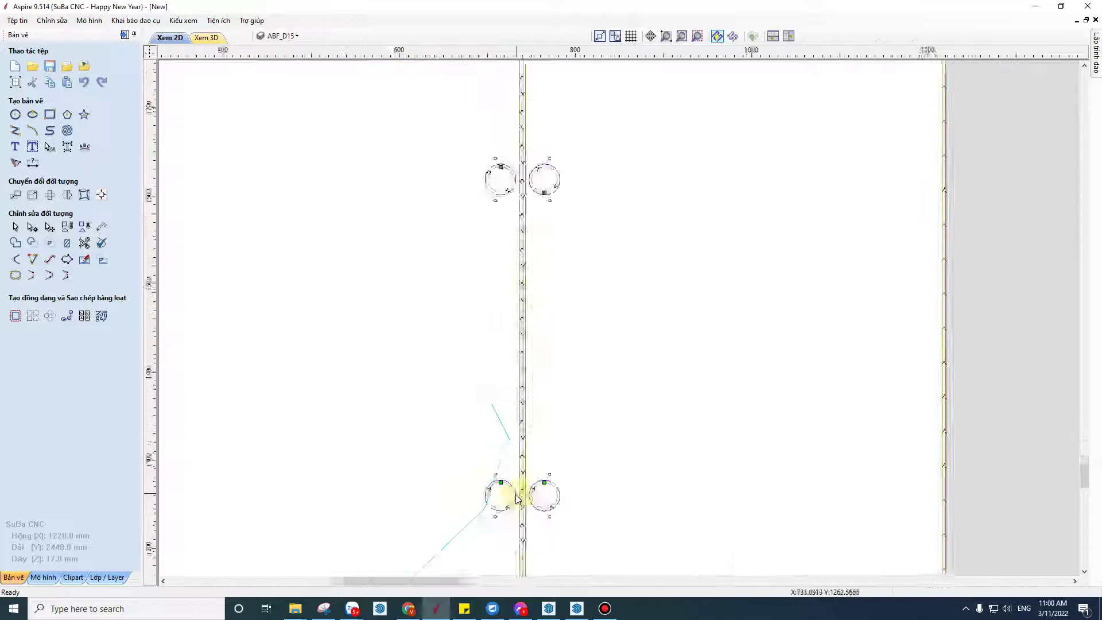
scroll(504, 492, up, 3)
scroll(499, 492, up, 1)
scroll(488, 481, down, 2)
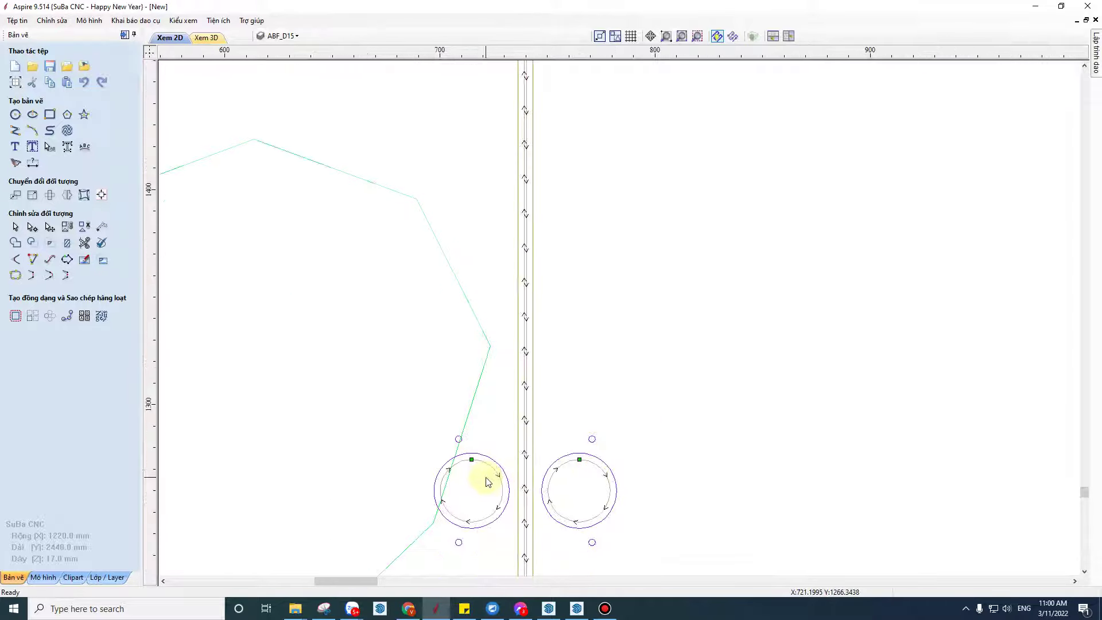
scroll(483, 479, down, 1)
scroll(484, 476, down, 2)
scroll(487, 473, down, 2)
scroll(485, 140, up, 1)
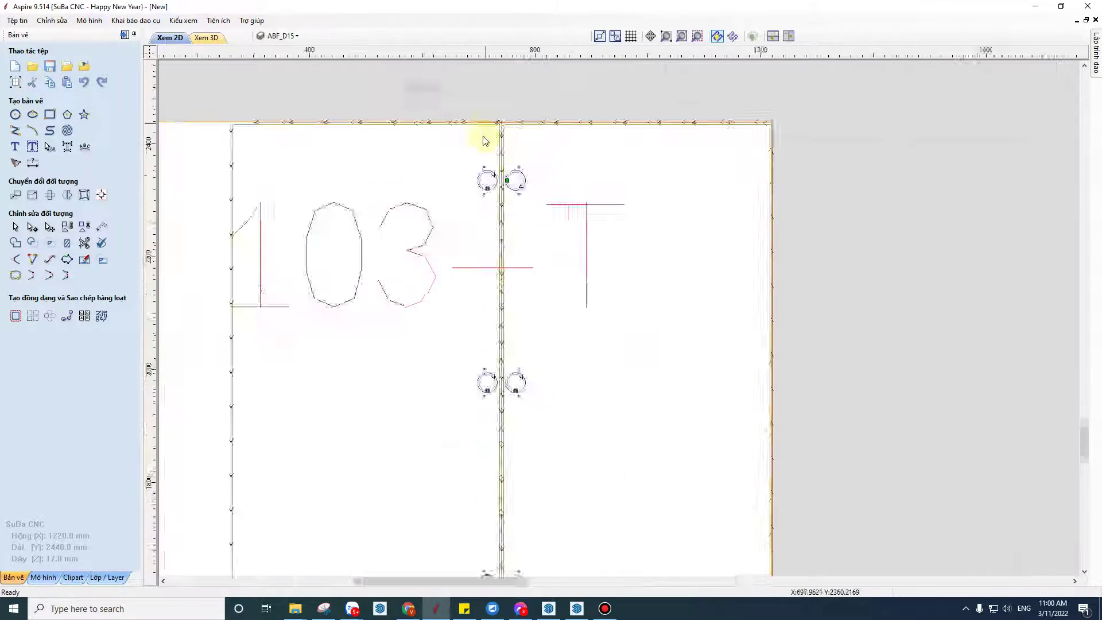
scroll(548, 174, up, 1)
scroll(551, 204, down, 2)
scroll(571, 219, down, 2)
scroll(573, 218, down, 4)
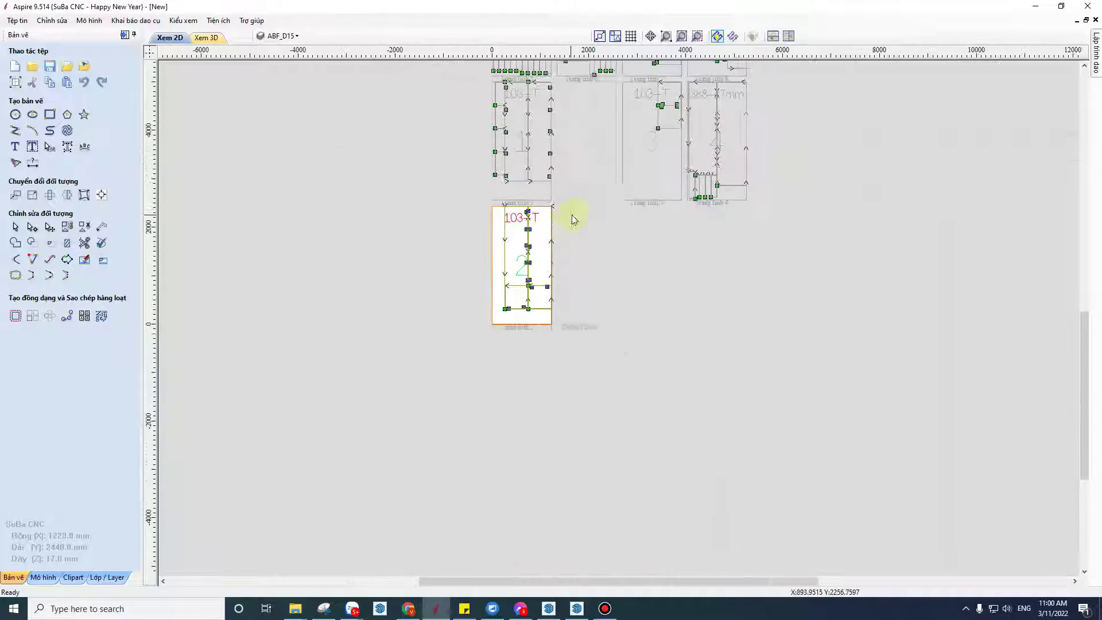
scroll(688, 135, down, 2)
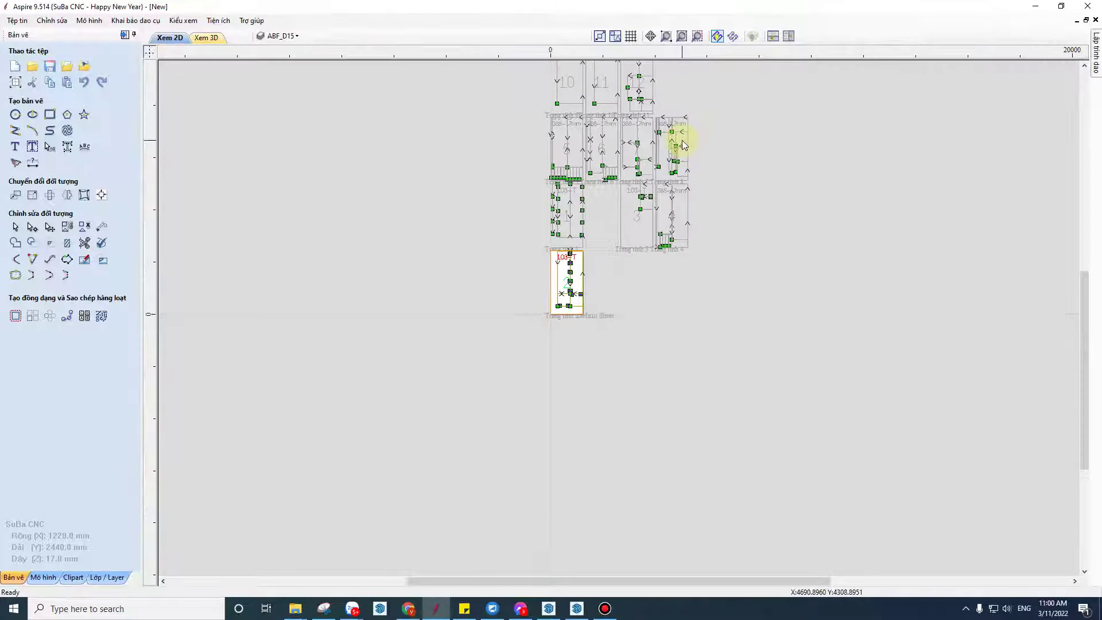
scroll(671, 133, up, 3)
scroll(746, 118, up, 3)
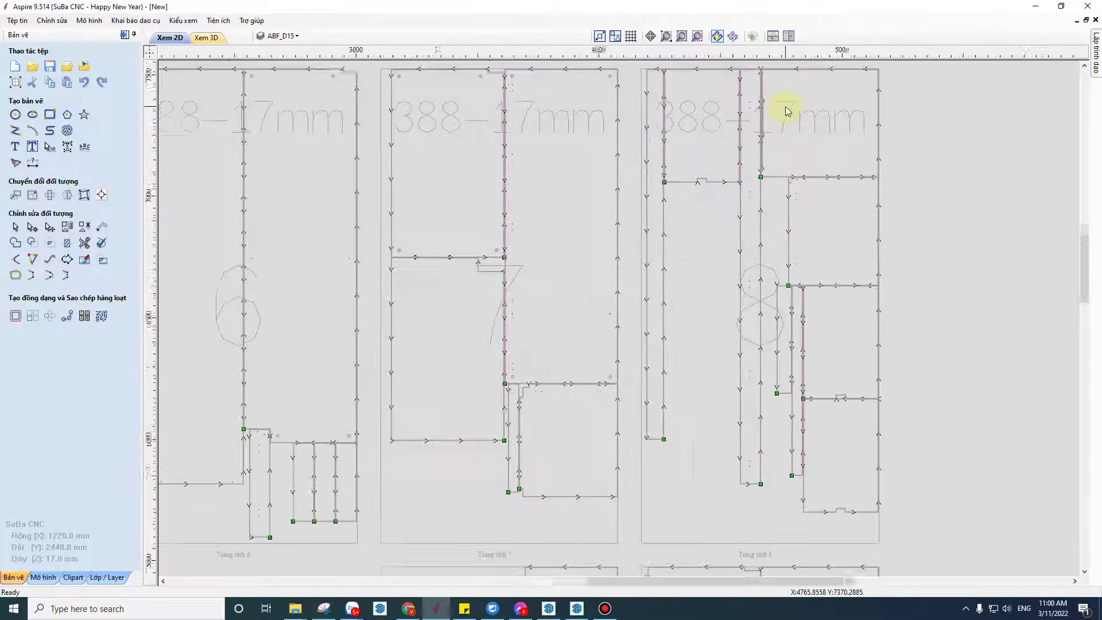
scroll(784, 106, up, 3)
scroll(742, 183, down, 2)
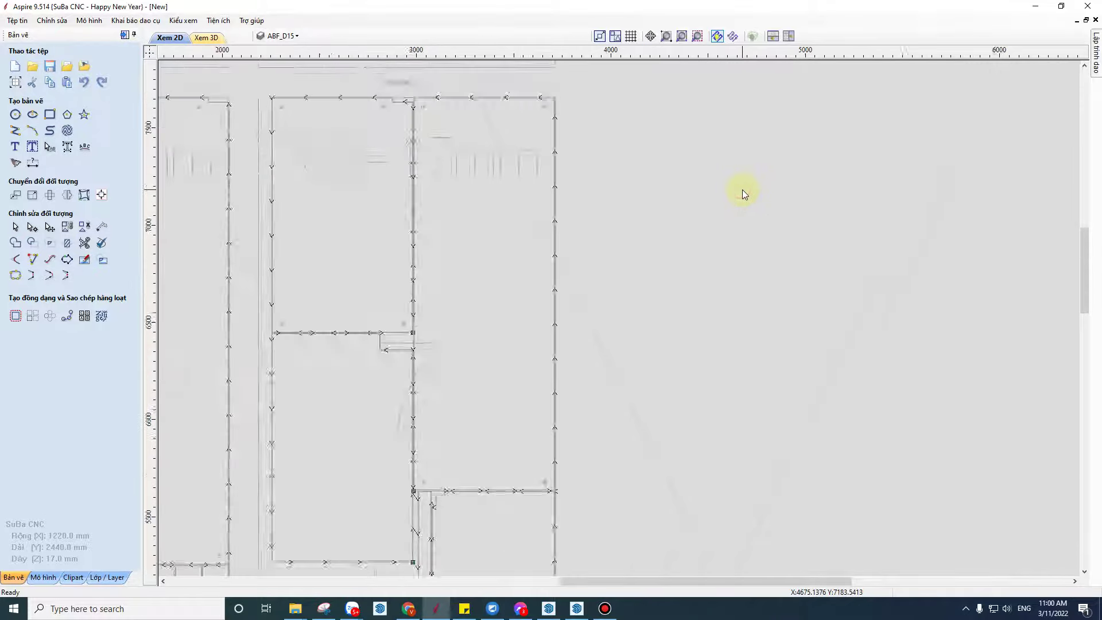
scroll(723, 218, down, 2)
scroll(648, 298, down, 2)
scroll(550, 287, up, 3)
scroll(501, 232, up, 3)
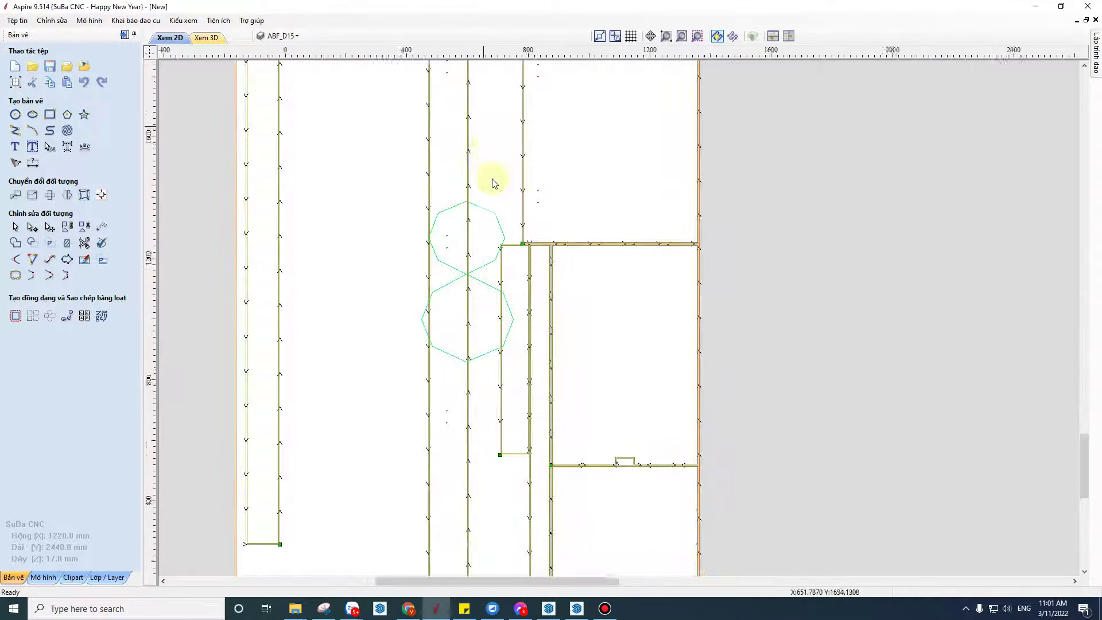
scroll(473, 92, down, 2)
scroll(492, 135, up, 2)
Step: Pan to the 388-17mm label text and zoom in to check it
middle_drag(492, 135, 520, 413)
scroll(536, 160, up, 1)
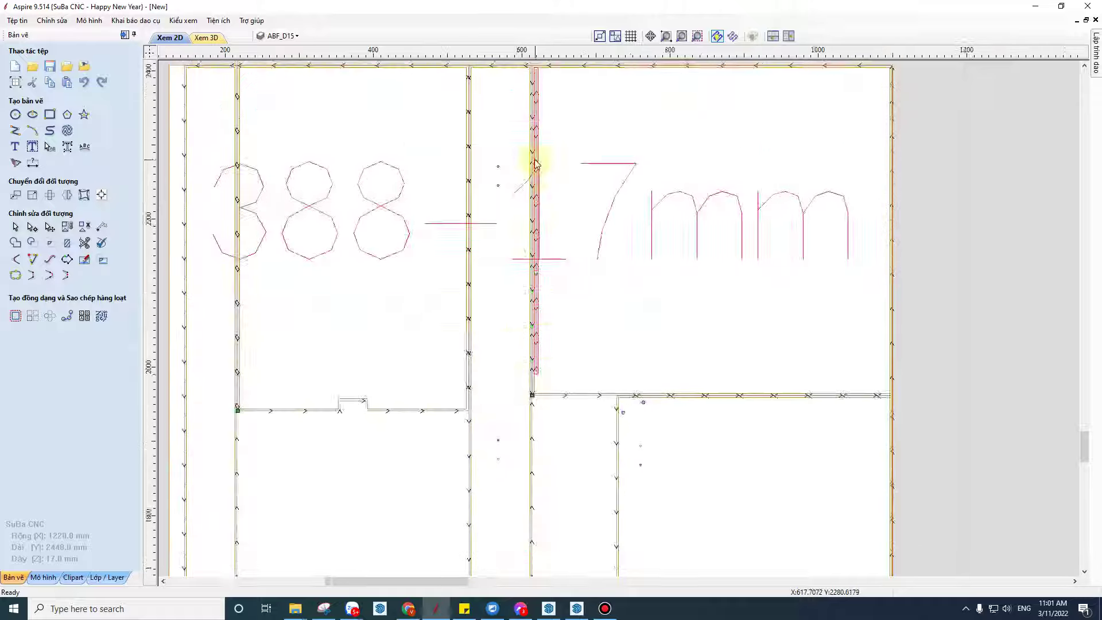
scroll(529, 184, up, 2)
scroll(539, 175, up, 2)
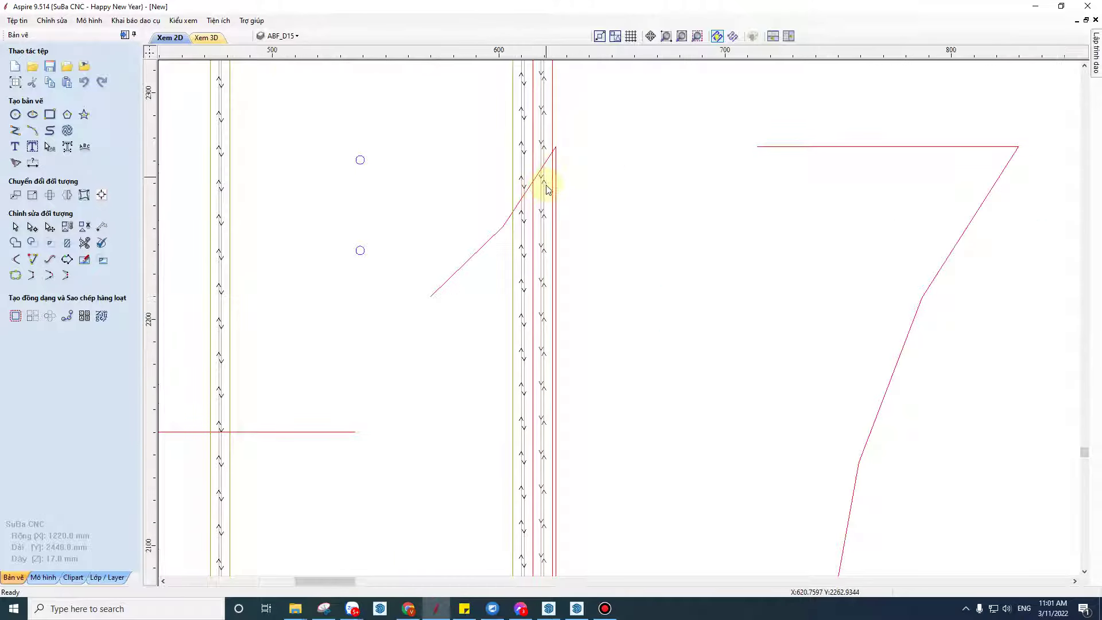
scroll(546, 172, down, 4)
scroll(546, 182, down, 2)
scroll(534, 189, down, 2)
scroll(511, 401, down, 2)
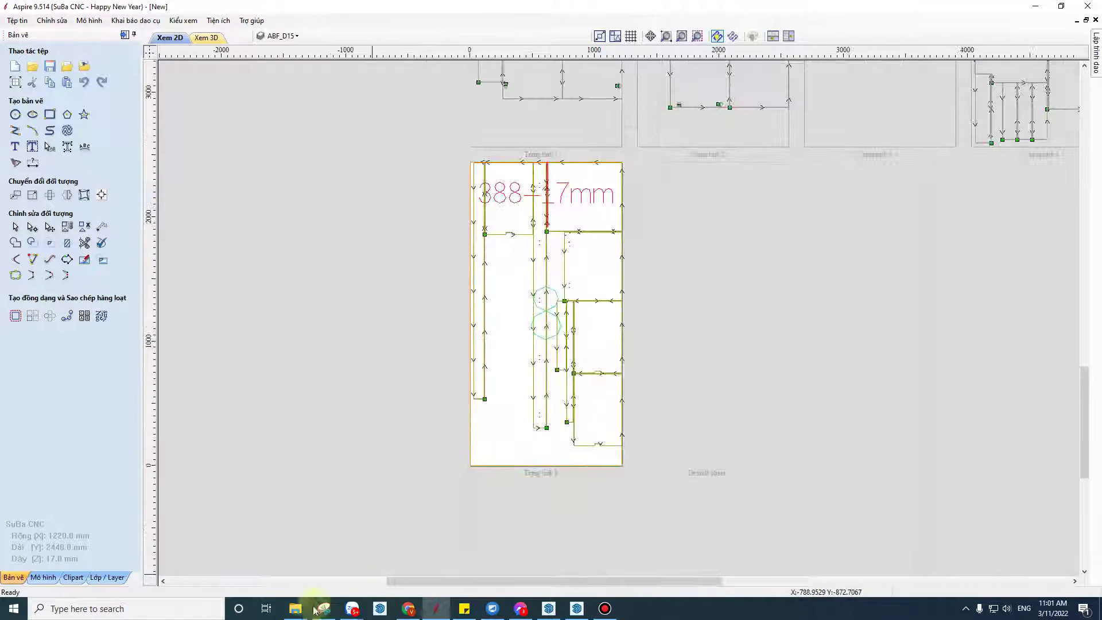
Step: Select the eleven exported Sheet NC files in Explorer, then return to SketchUp
mouse_move(295, 608)
click(367, 565)
drag(572, 381, 533, 232)
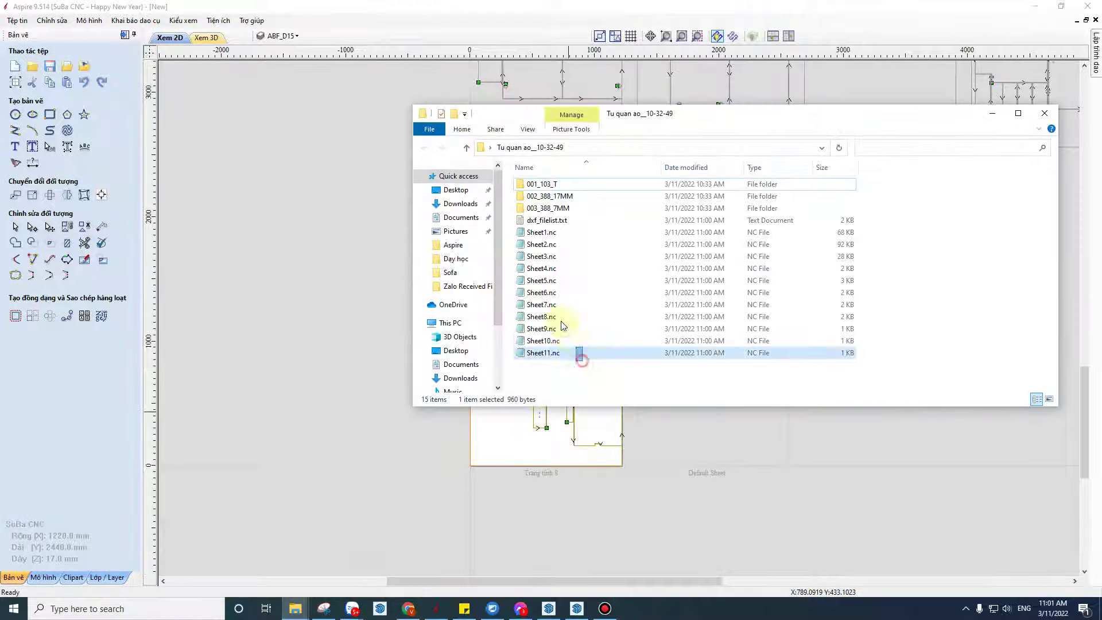
mouse_move(576, 608)
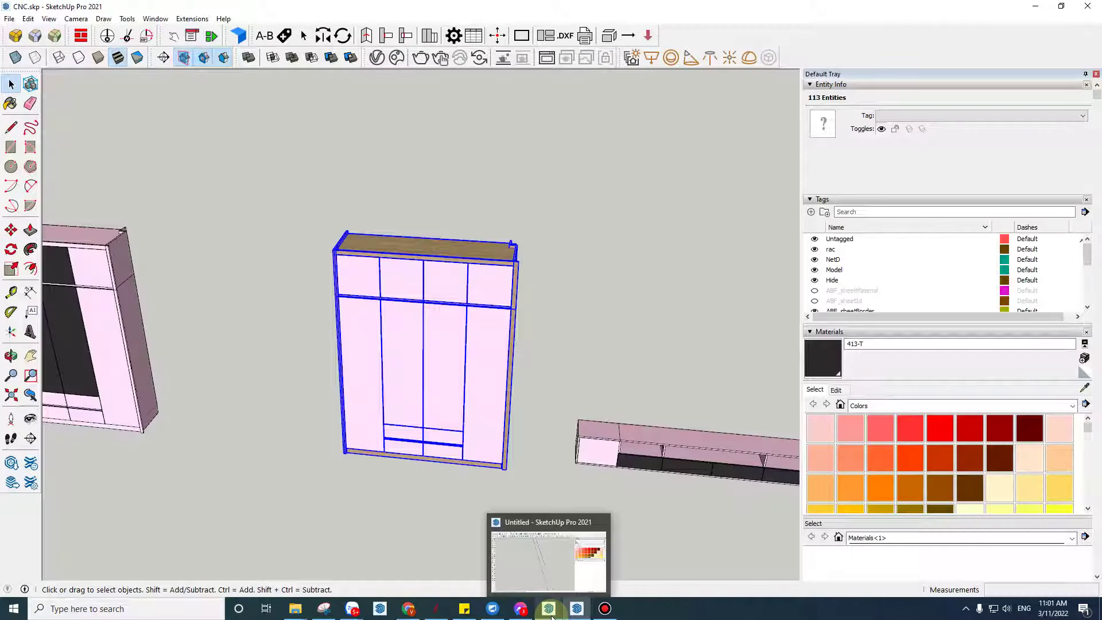
click(559, 557)
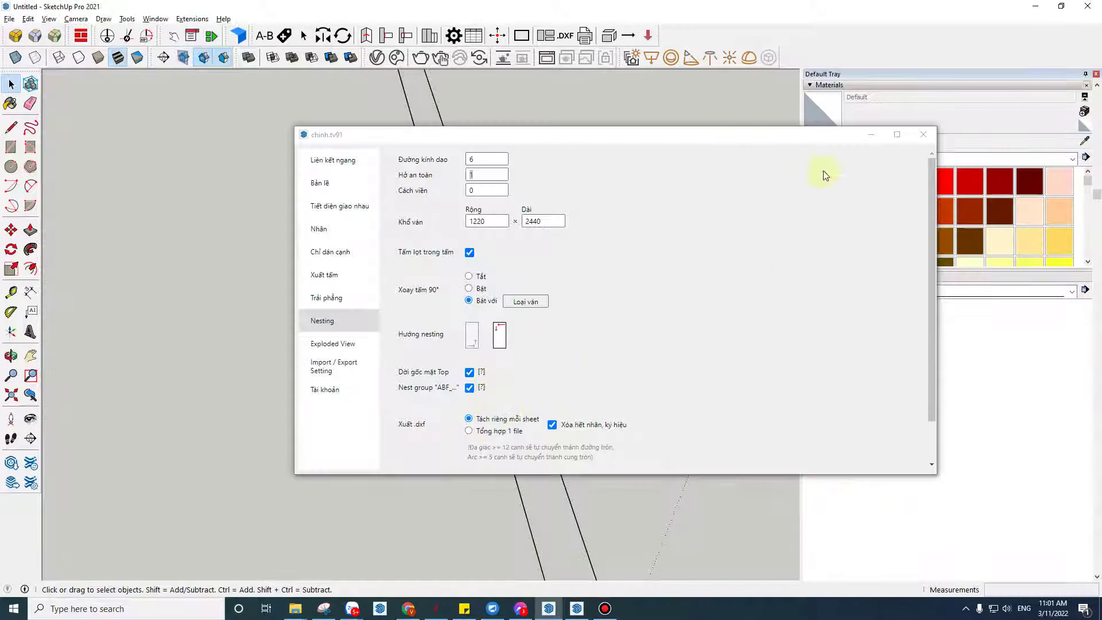
Step: Close the chinh.tv91 nesting settings and preview part labels for all 12 sheets
scroll(833, 171, down, 2)
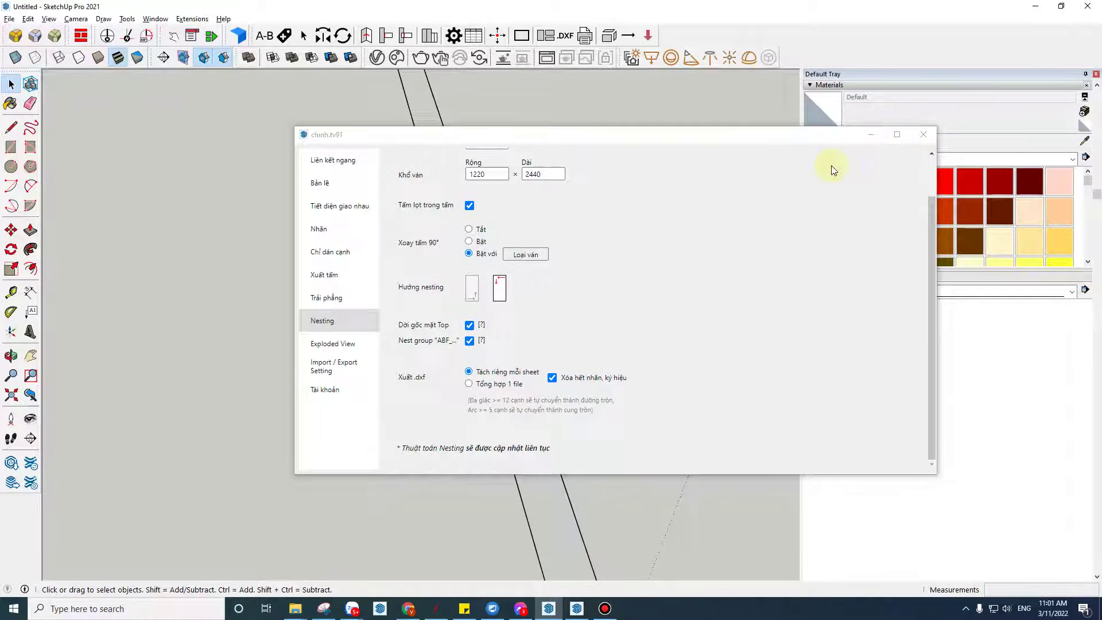
click(925, 138)
scroll(453, 373, up, 3)
scroll(462, 368, up, 3)
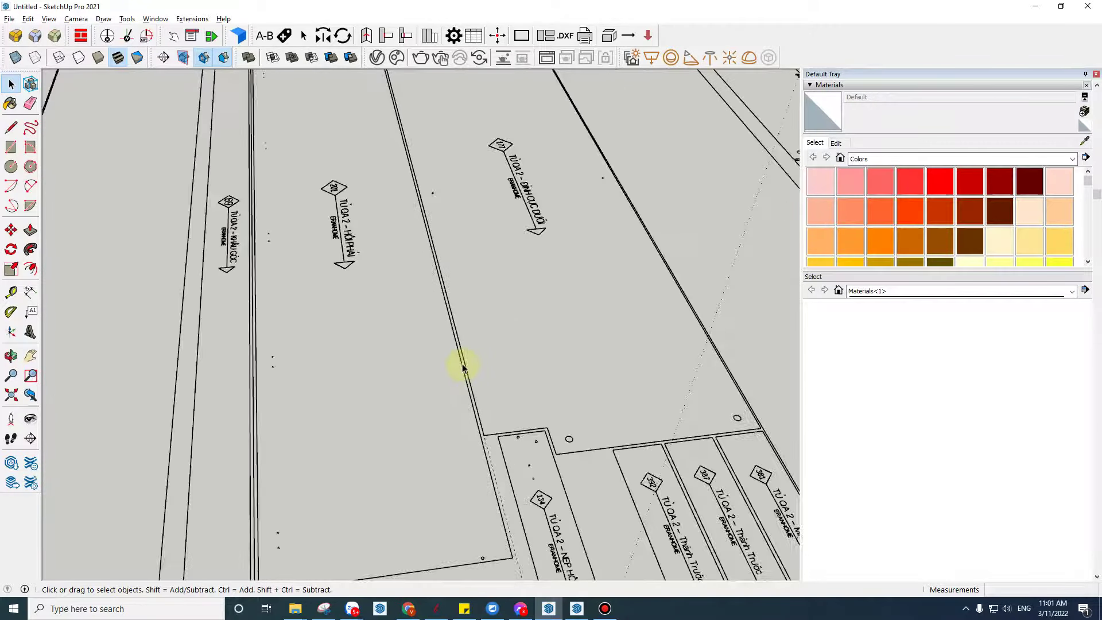
scroll(463, 367, down, 8)
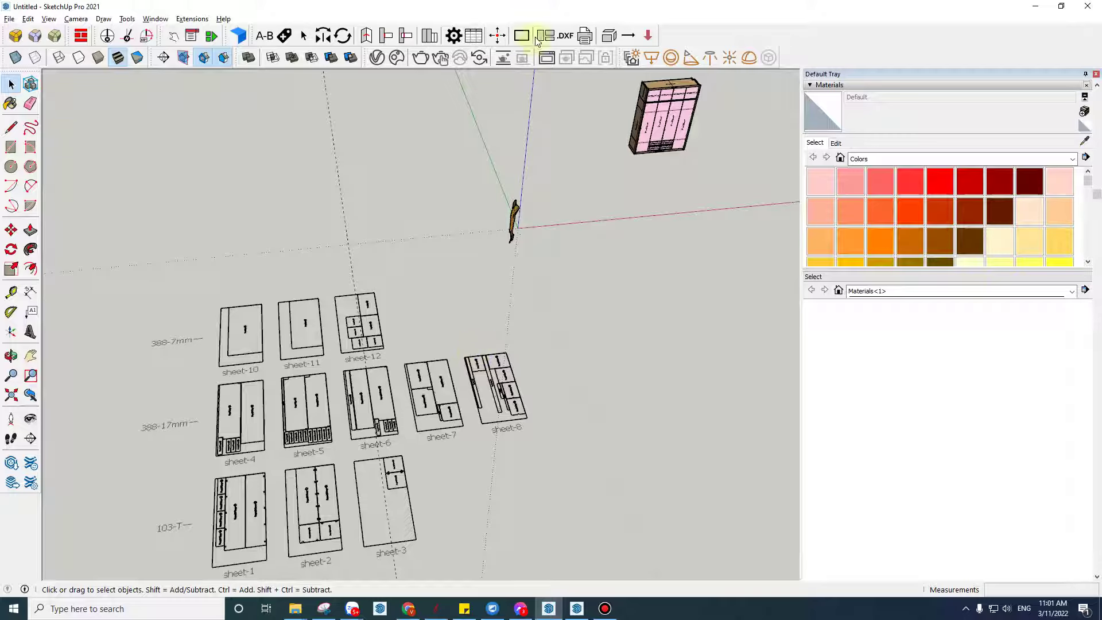
click(587, 58)
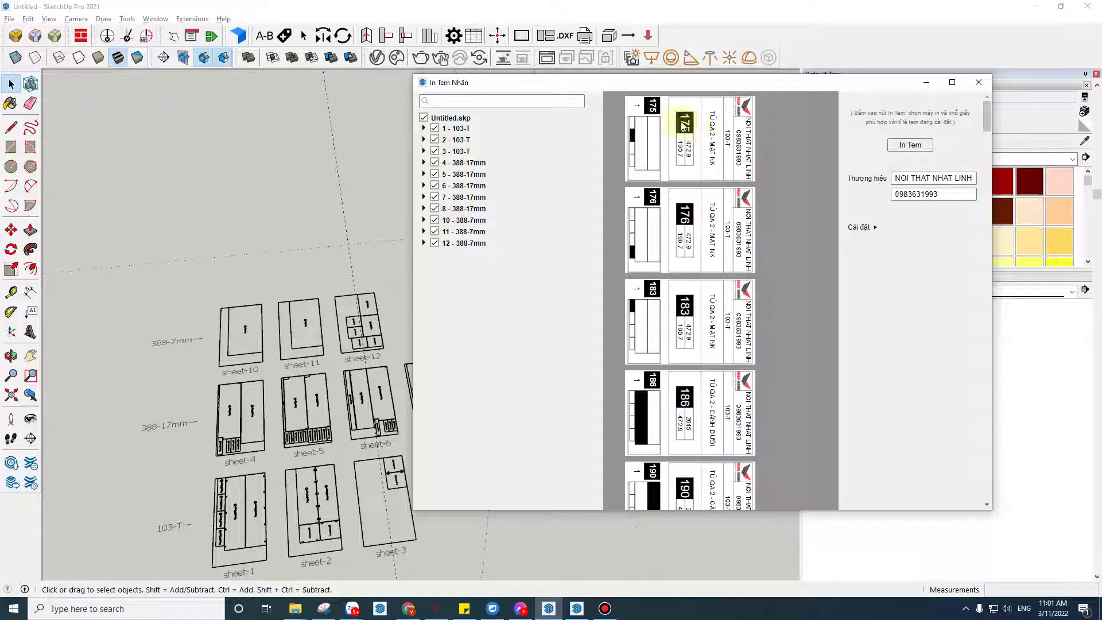
Step: In Aspire make sheet 1 (103-T) active and zoom to check it, then return to SketchUp's label window
click(435, 608)
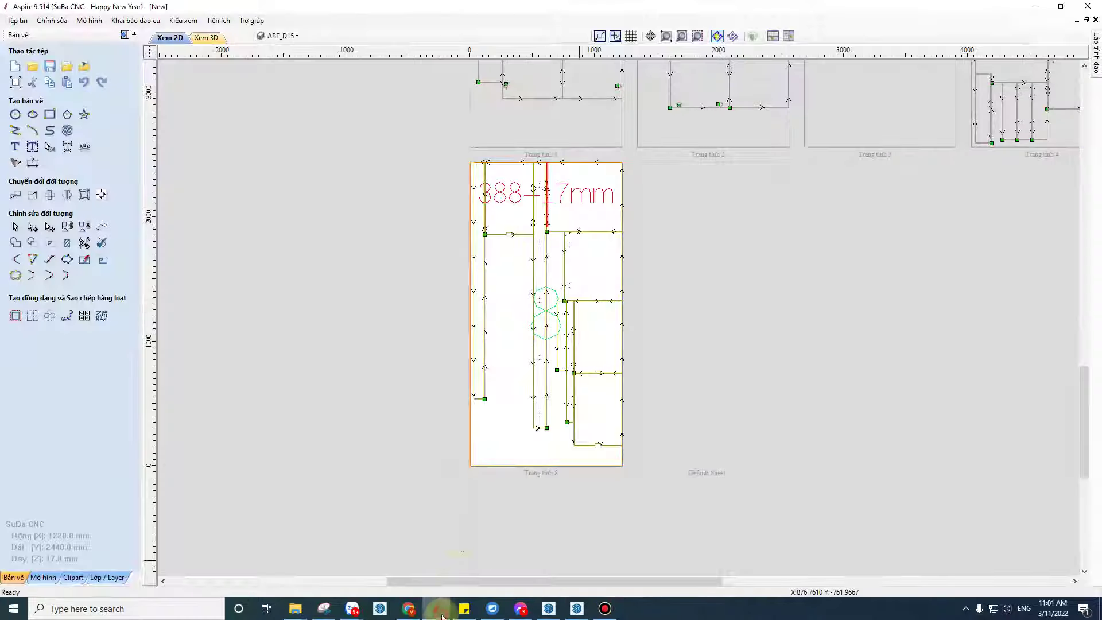
scroll(617, 277, down, 3)
scroll(532, 210, up, 3)
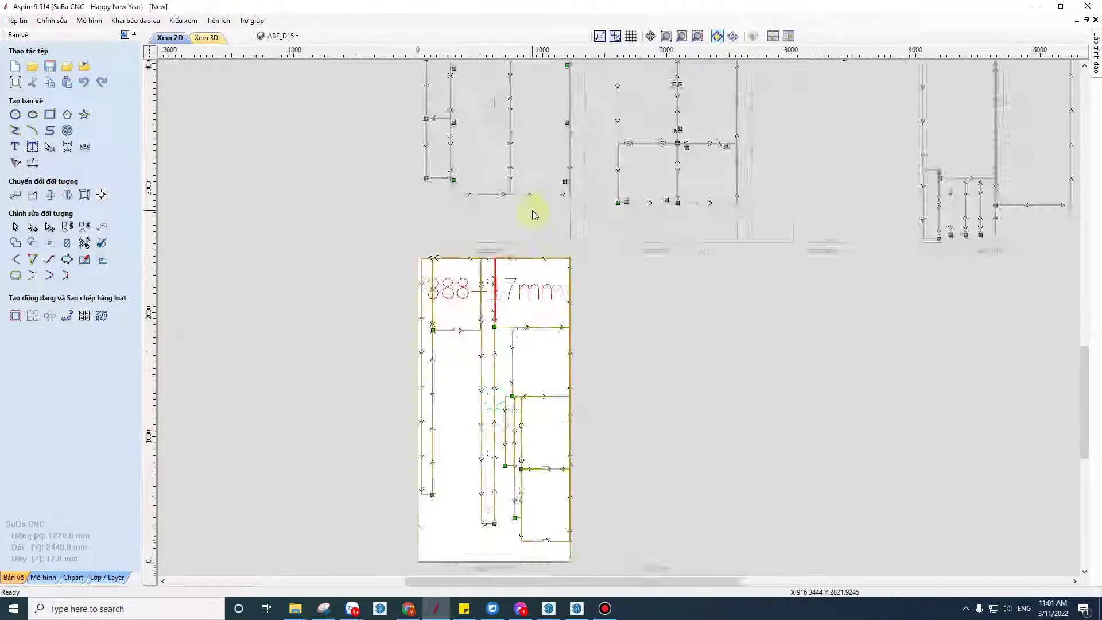
scroll(496, 183, up, 1)
click(496, 183)
scroll(504, 423, down, 3)
scroll(463, 445, up, 3)
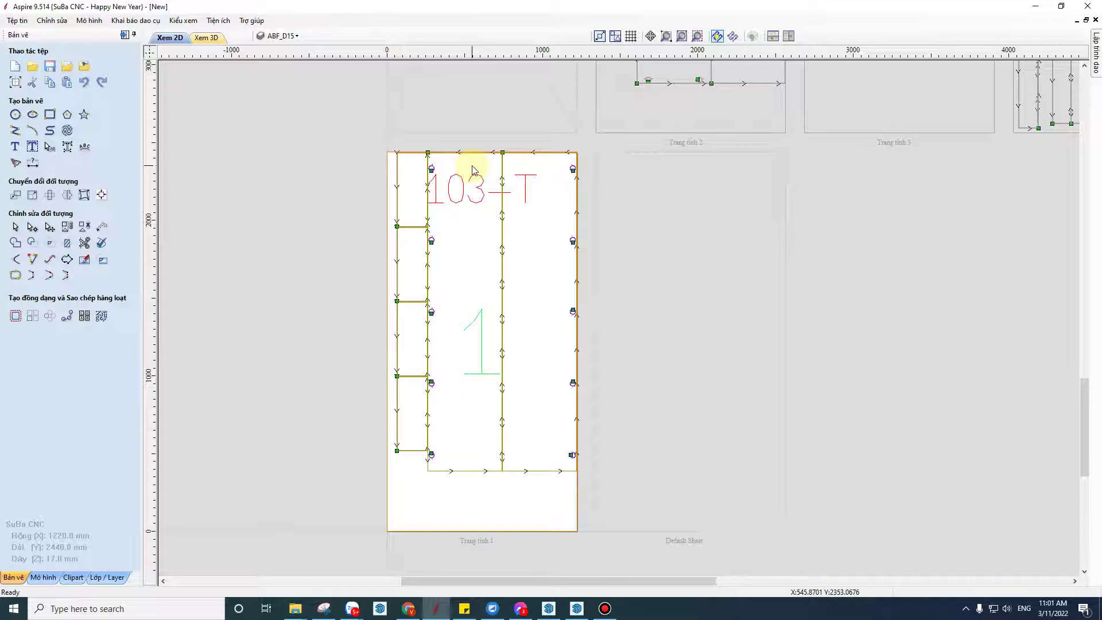
scroll(576, 209, down, 5)
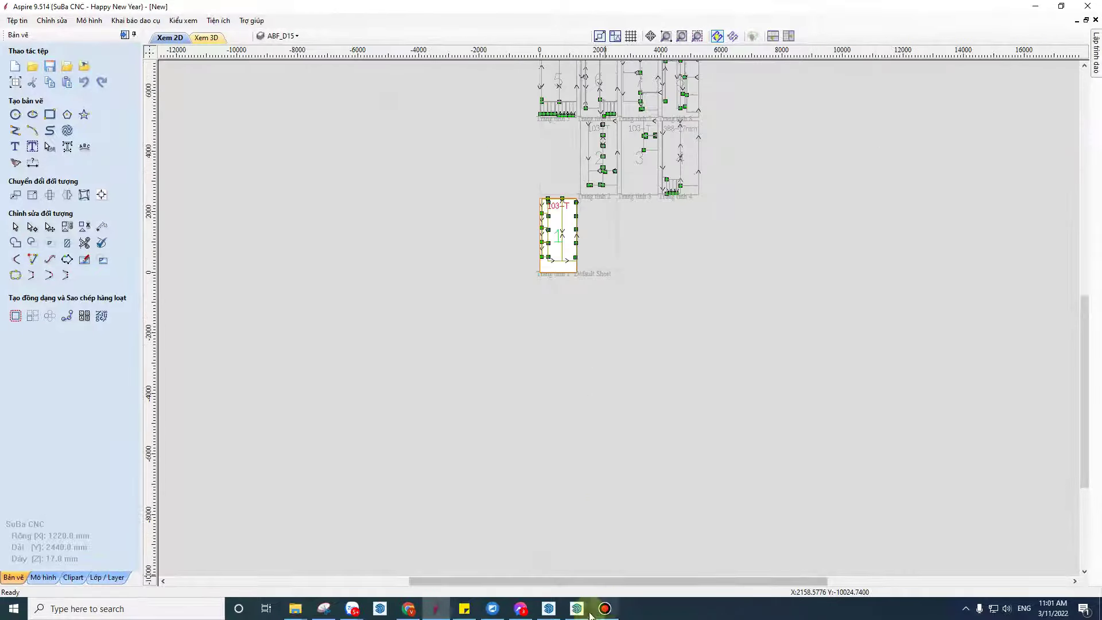
scroll(573, 212, up, 4)
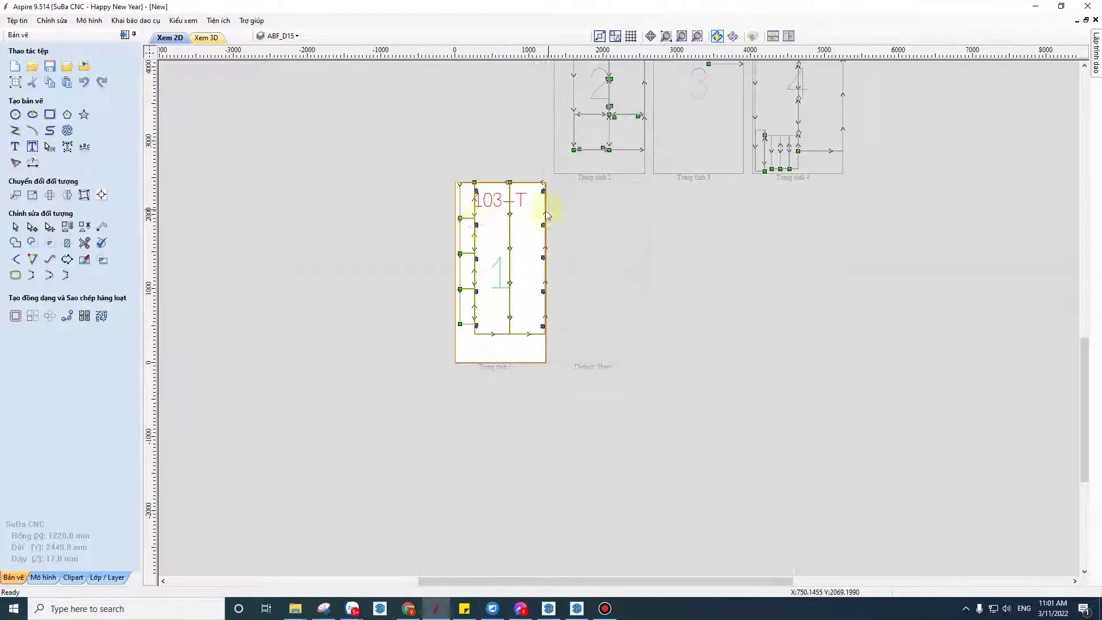
click(547, 612)
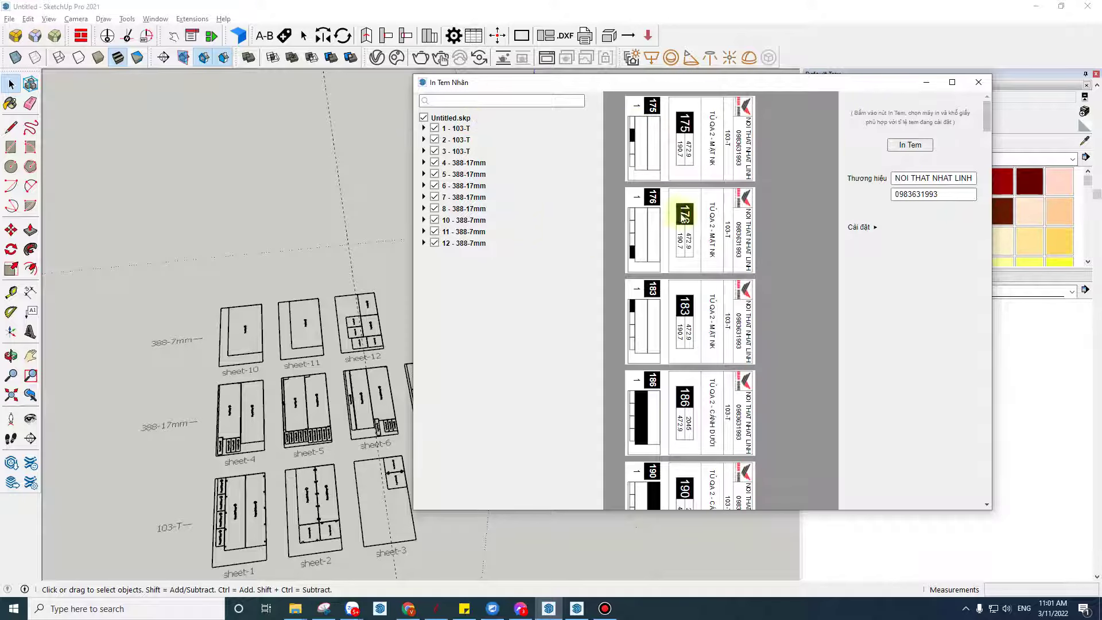
Step: Minimize the In Tem Nhãn label preview, check the SketchUp models, and return to Aspire's sheet layout
click(925, 82)
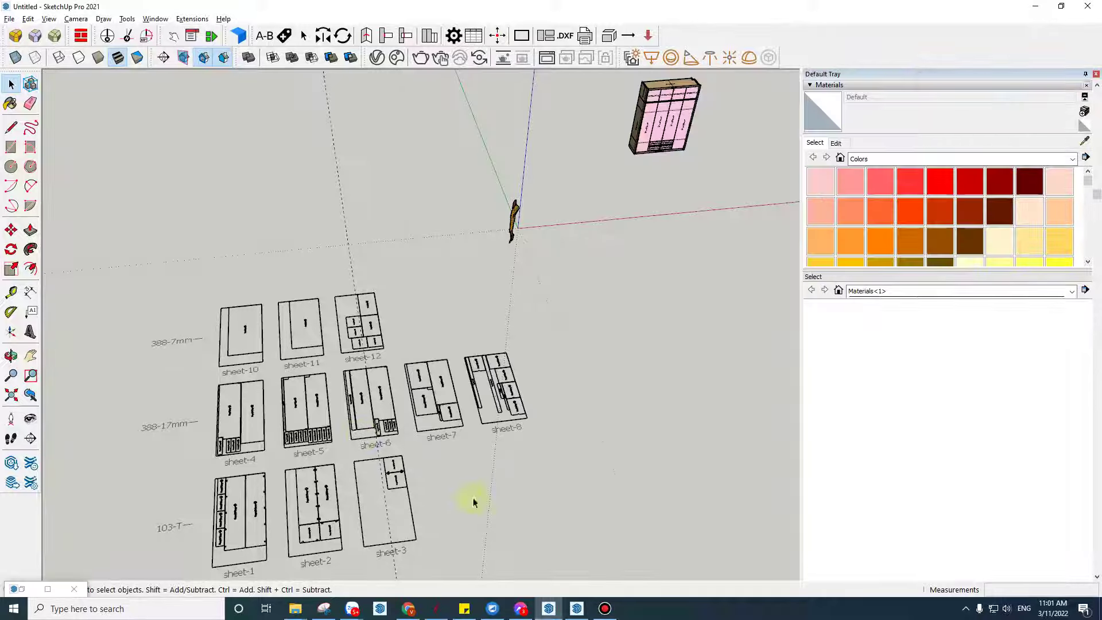
click(436, 609)
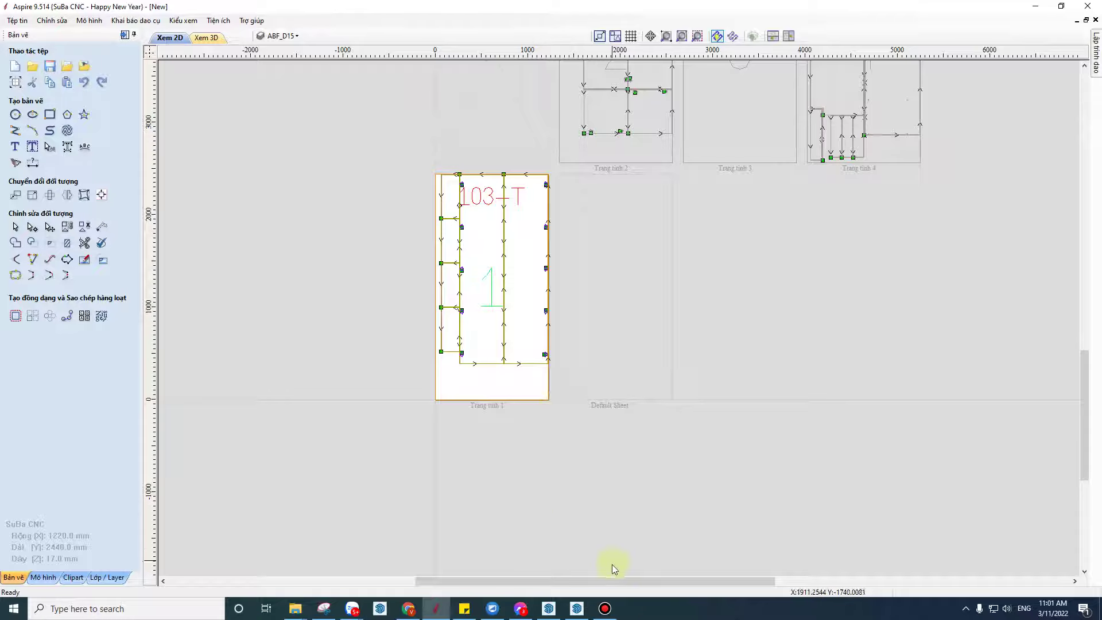
click(547, 609)
click(550, 560)
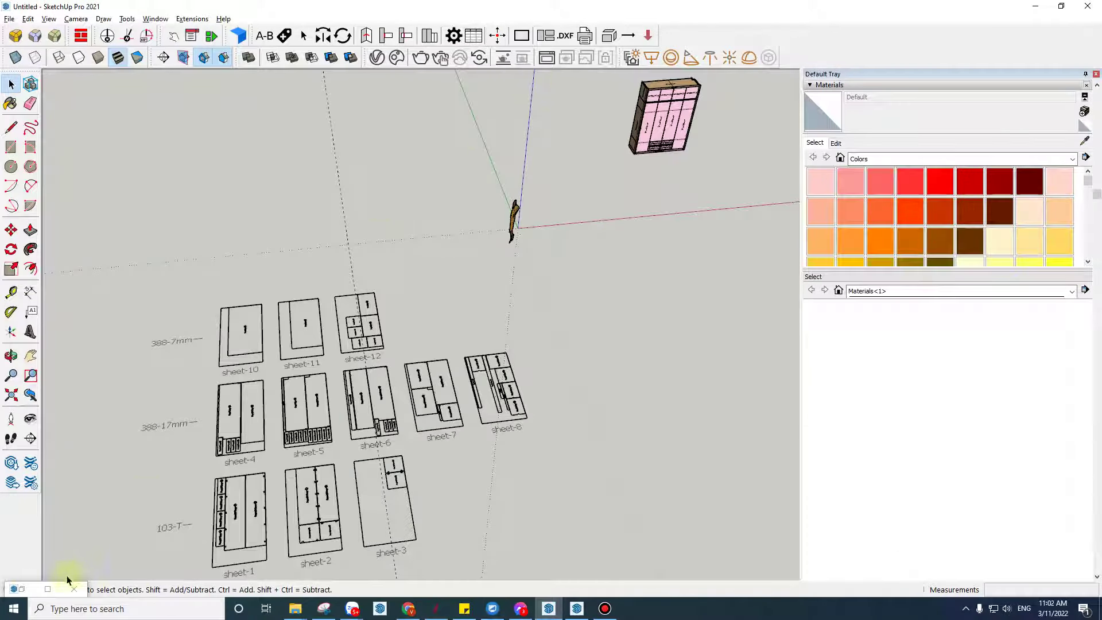
scroll(450, 288, down, 2)
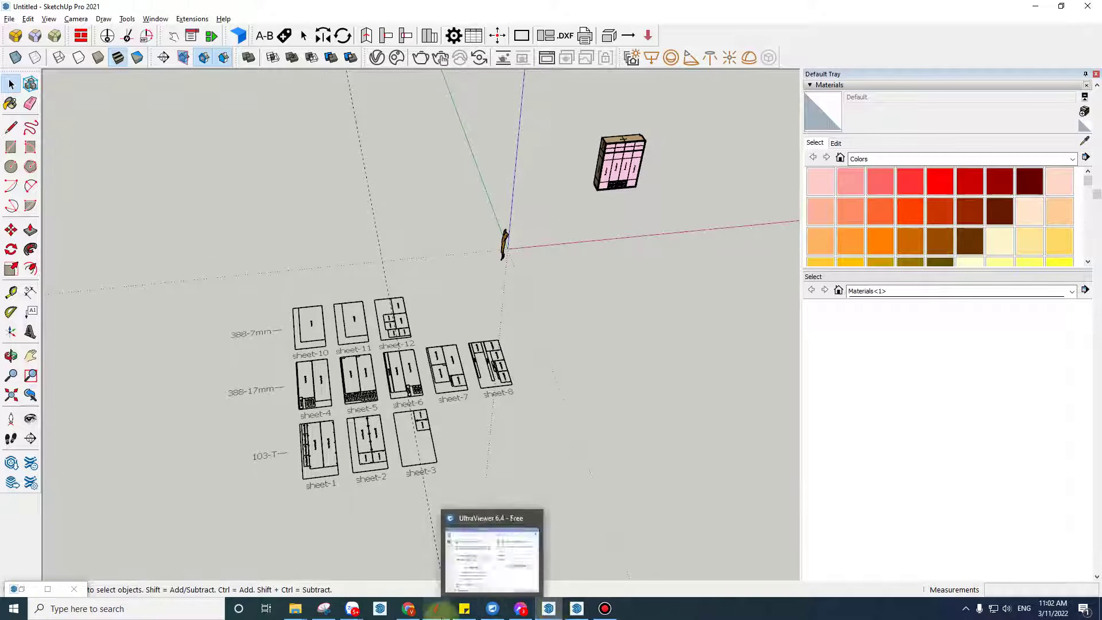
click(436, 608)
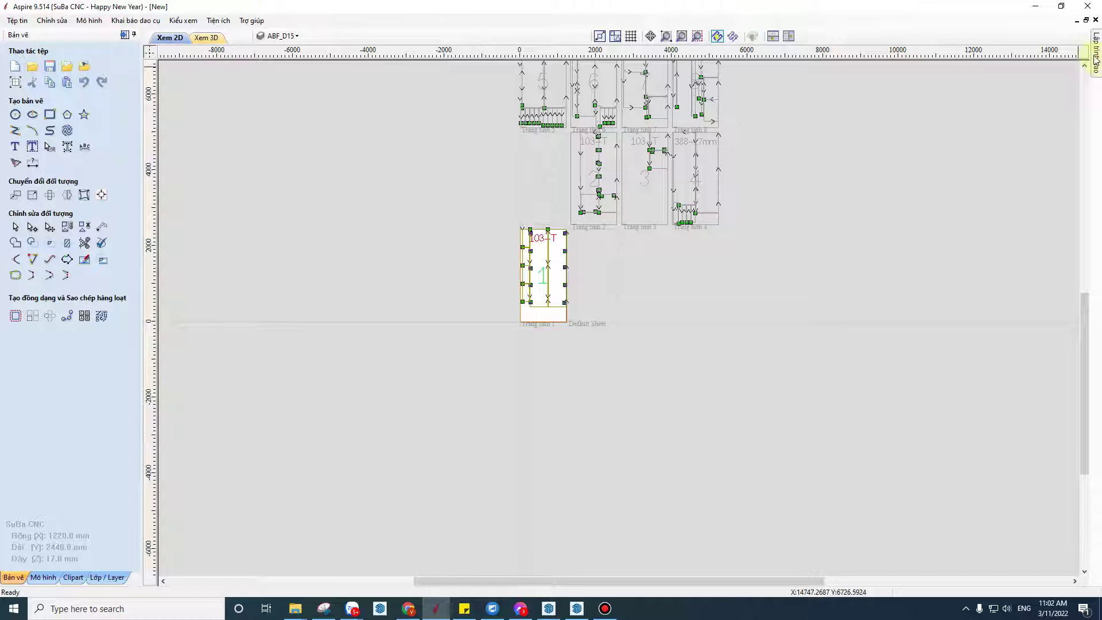
Step: Pin the Toolpaths panel and delete all S1–S11 toolpaths via Xóa bỏ > Xóa tất cả
click(976, 363)
right_click(982, 365)
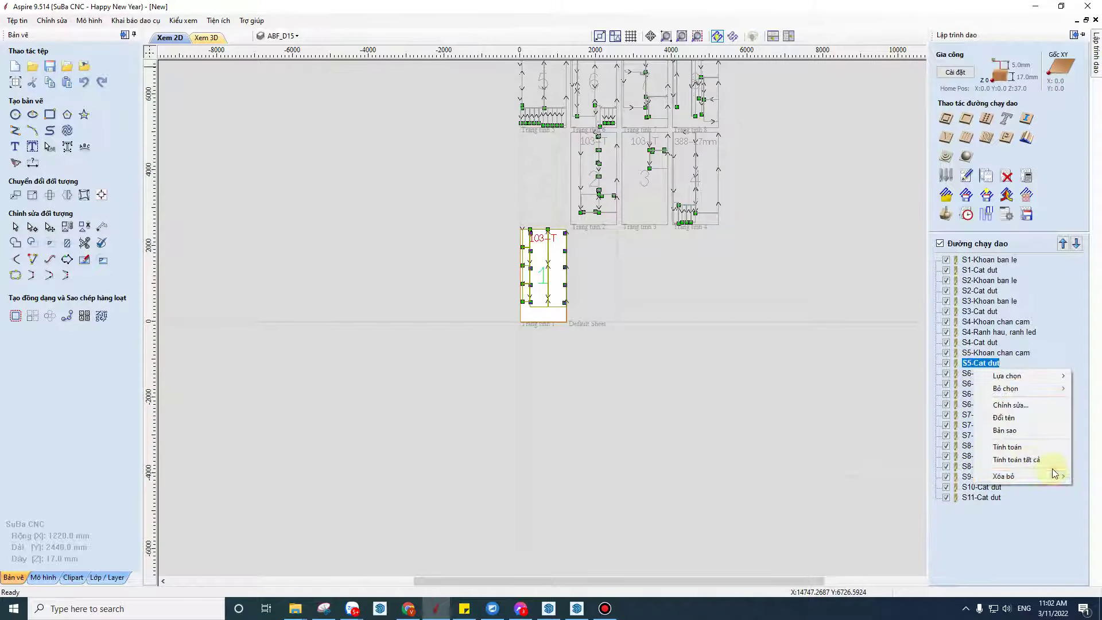
click(925, 482)
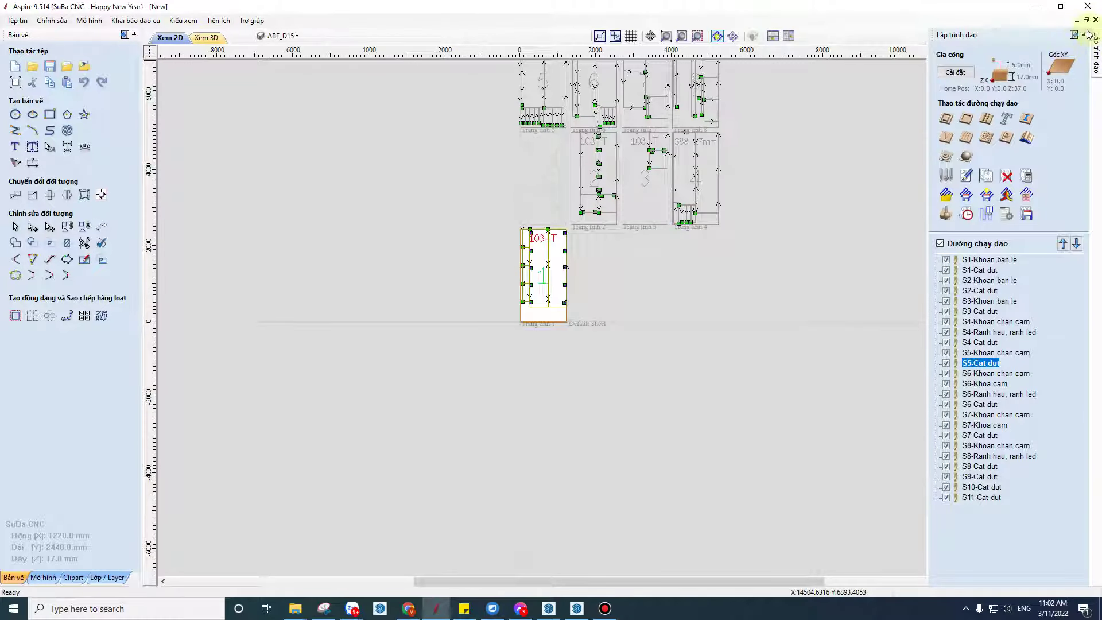
click(1087, 33)
click(1001, 312)
right_click(1014, 313)
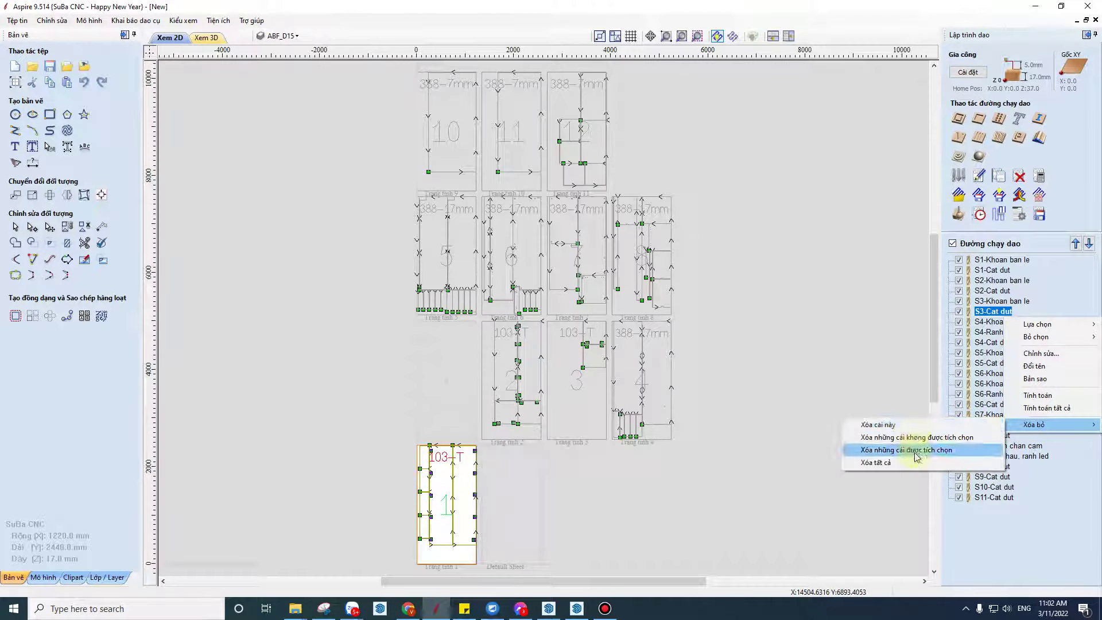
click(916, 462)
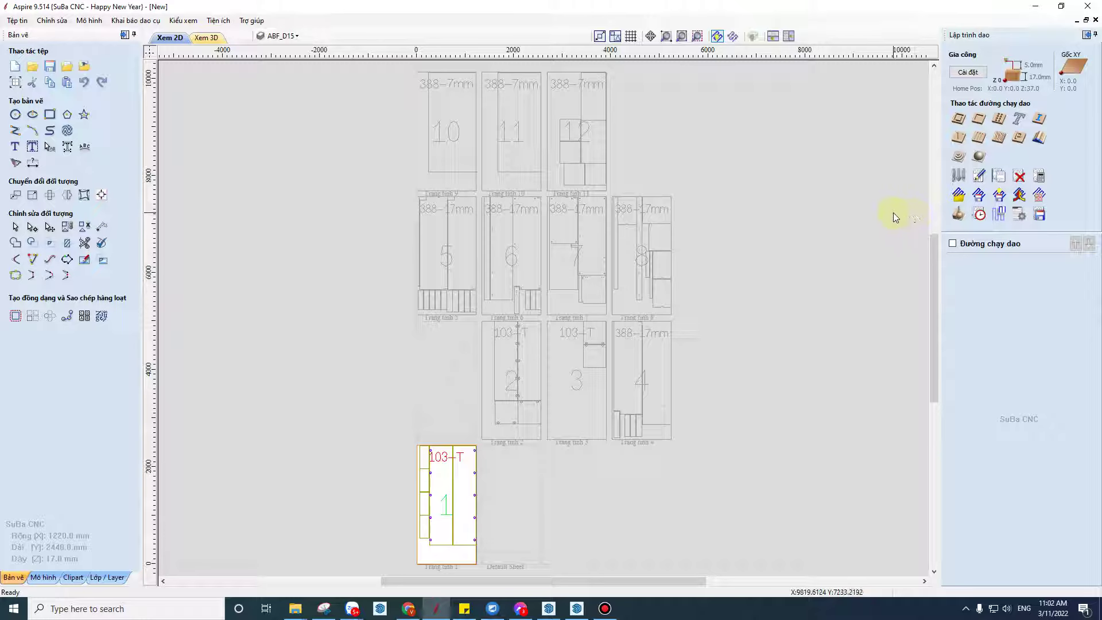
Step: Load the DAO CAT ABF FULL template from D:\06.CNC\Aspire\Dao mau, accepting the Missing Layers warning
click(958, 196)
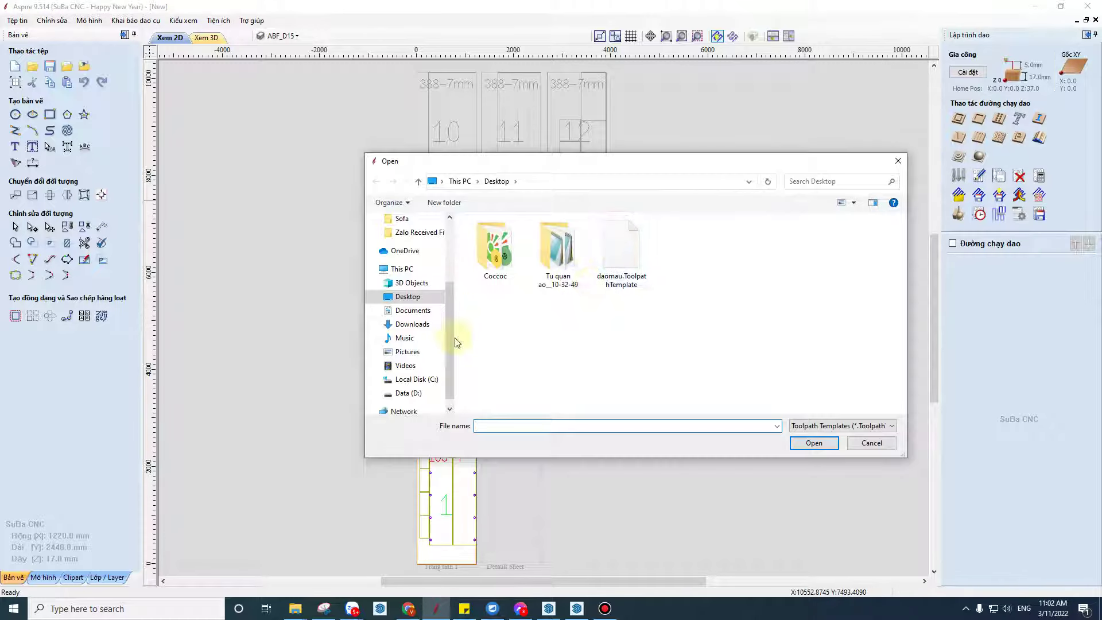
drag(453, 312, 453, 274)
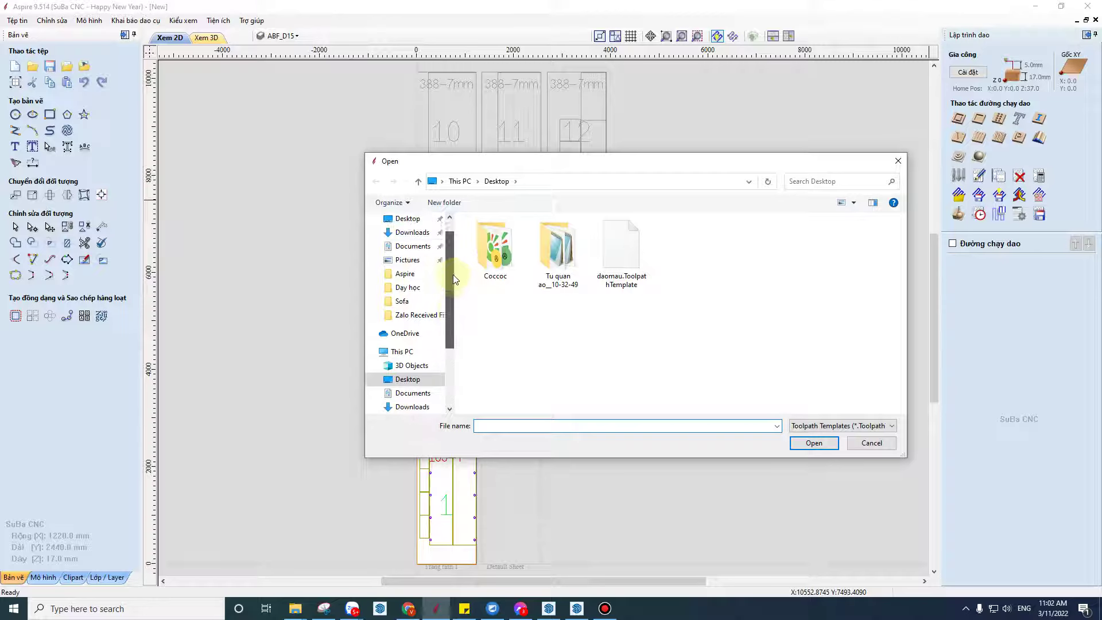
click(408, 279)
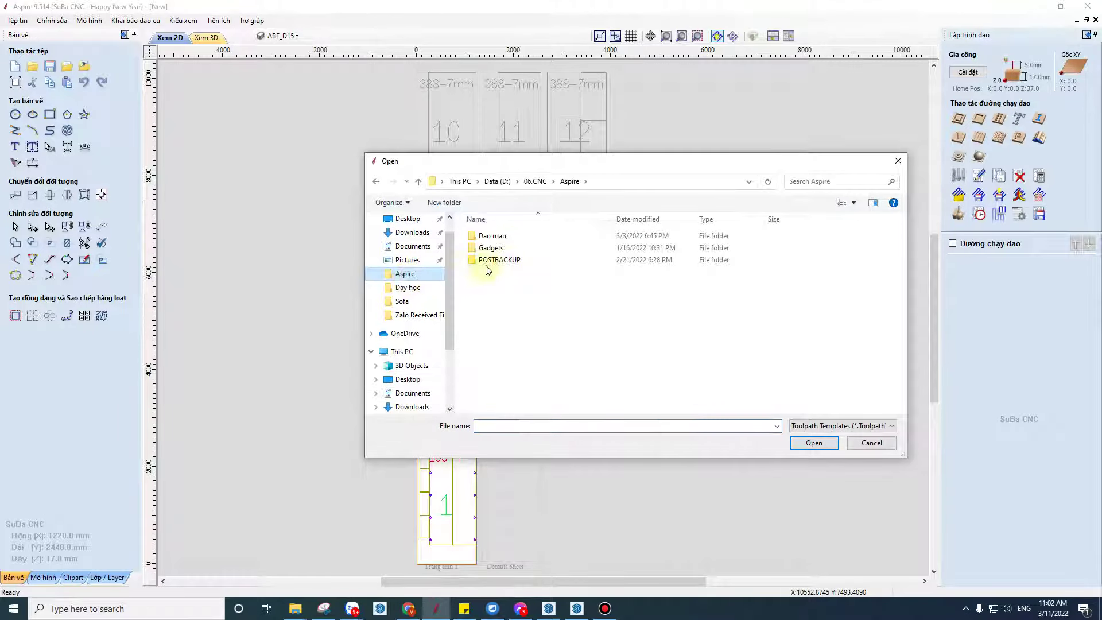
click(519, 239)
double_click(519, 238)
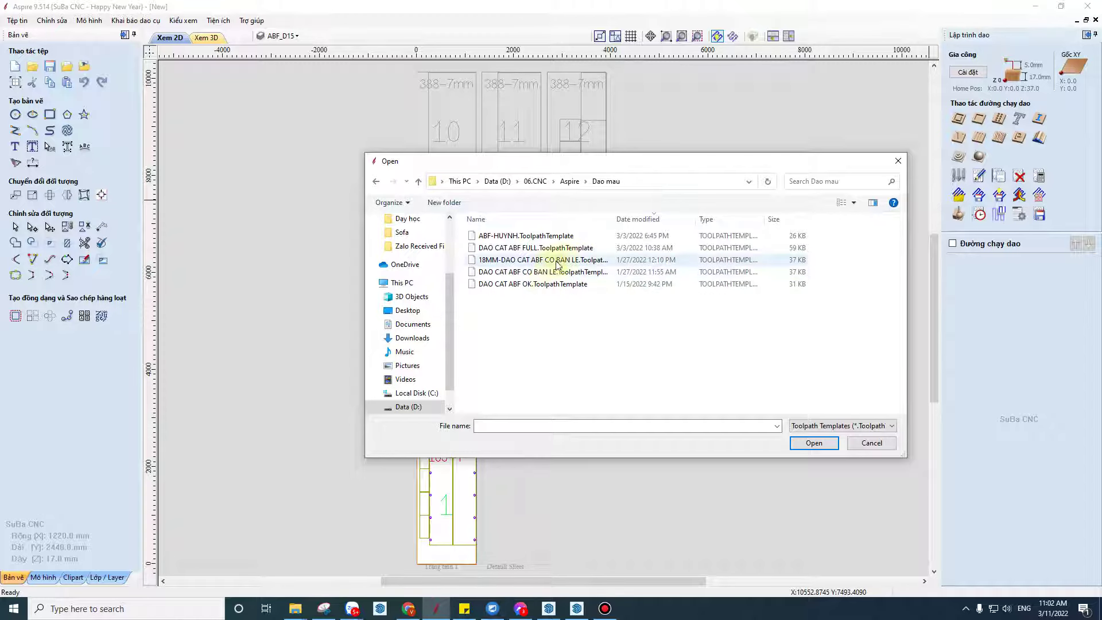
click(529, 251)
click(814, 442)
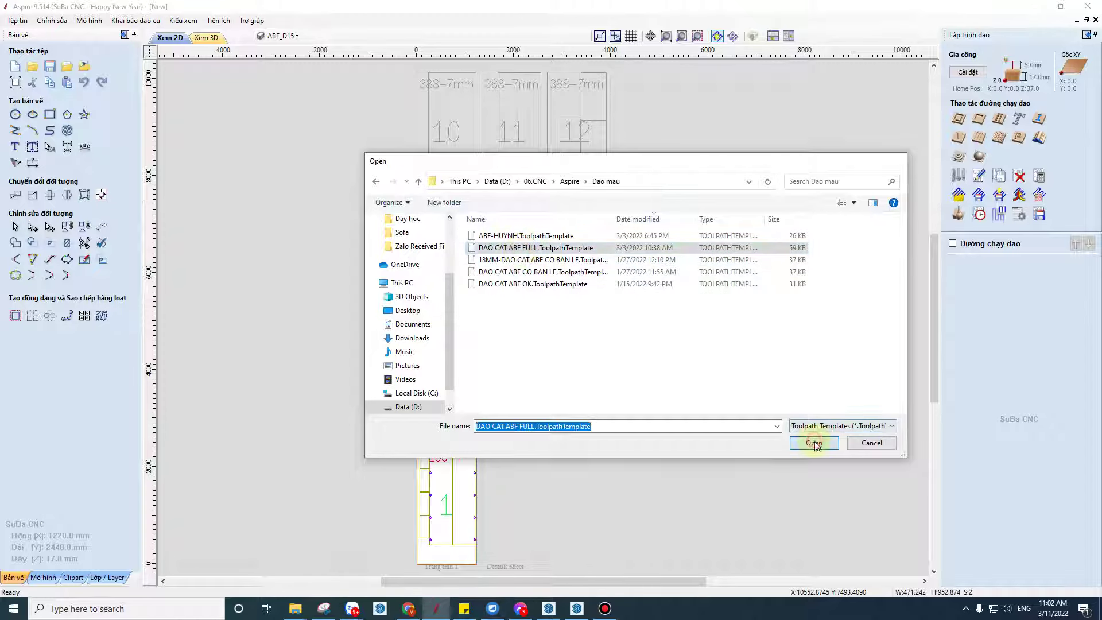
click(529, 395)
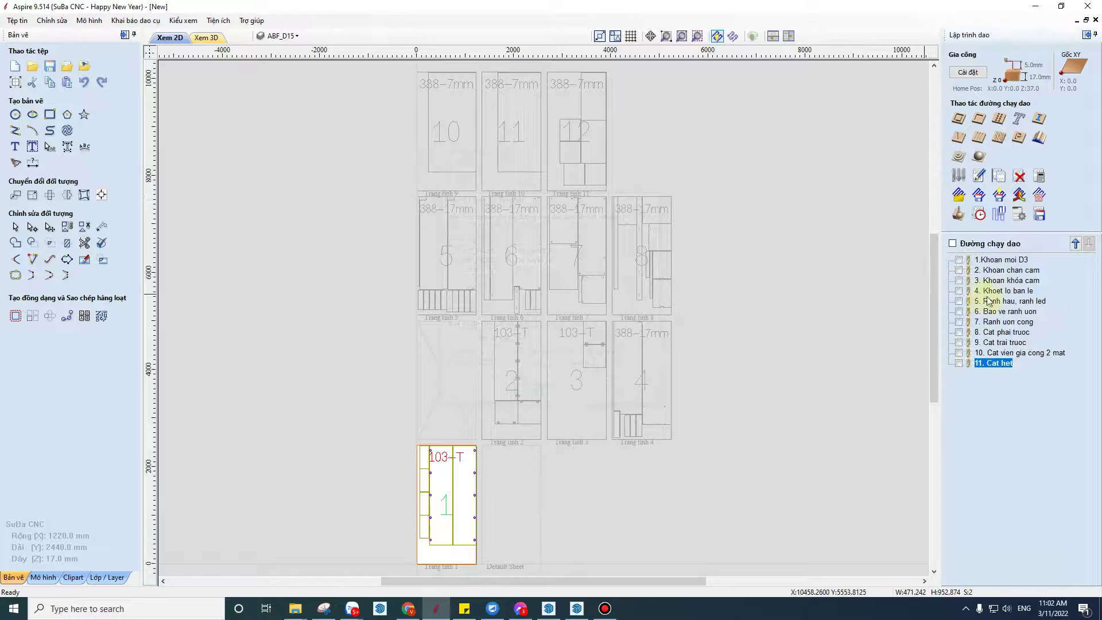
Step: Review the new toolpaths one by one, from 1. Khoan moi D3 through 11. Cat het
click(1005, 260)
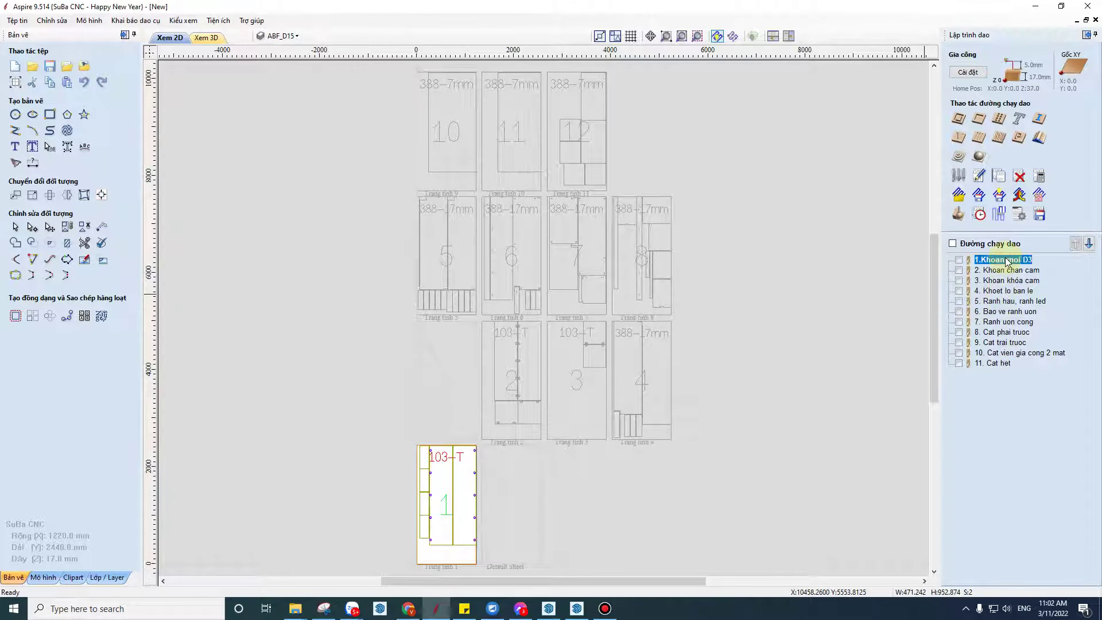
click(1013, 272)
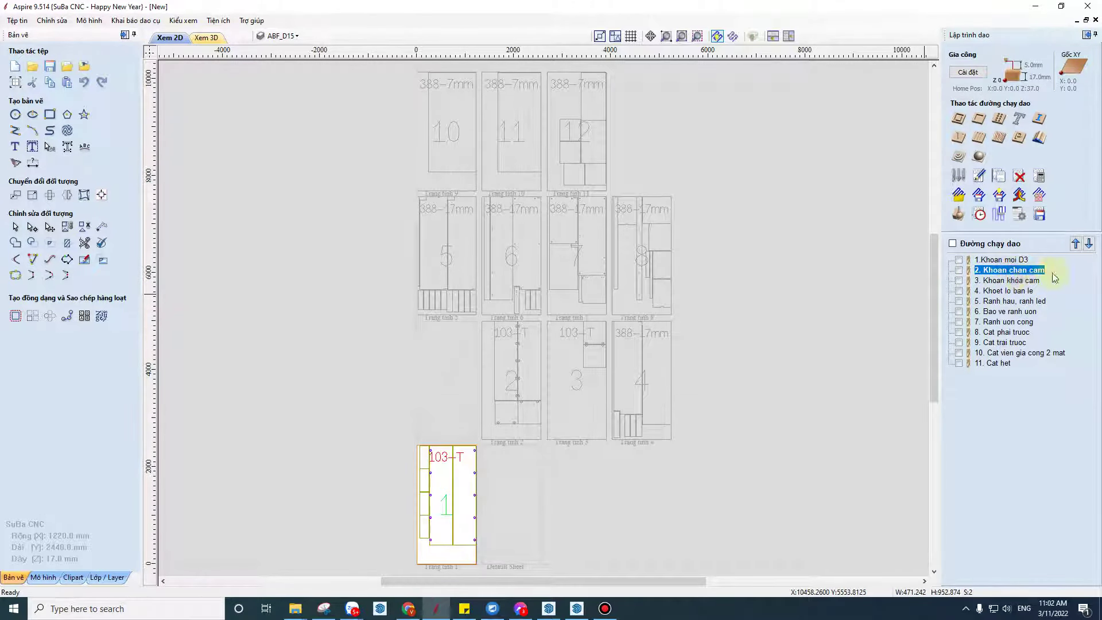
click(1026, 281)
click(1012, 290)
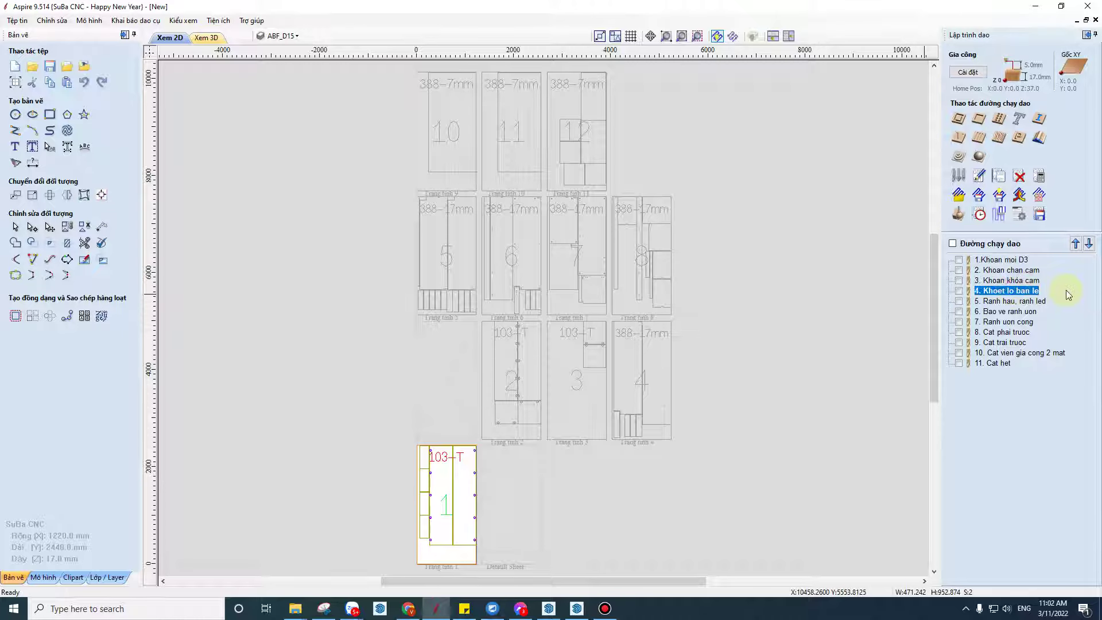
click(1029, 302)
click(1012, 313)
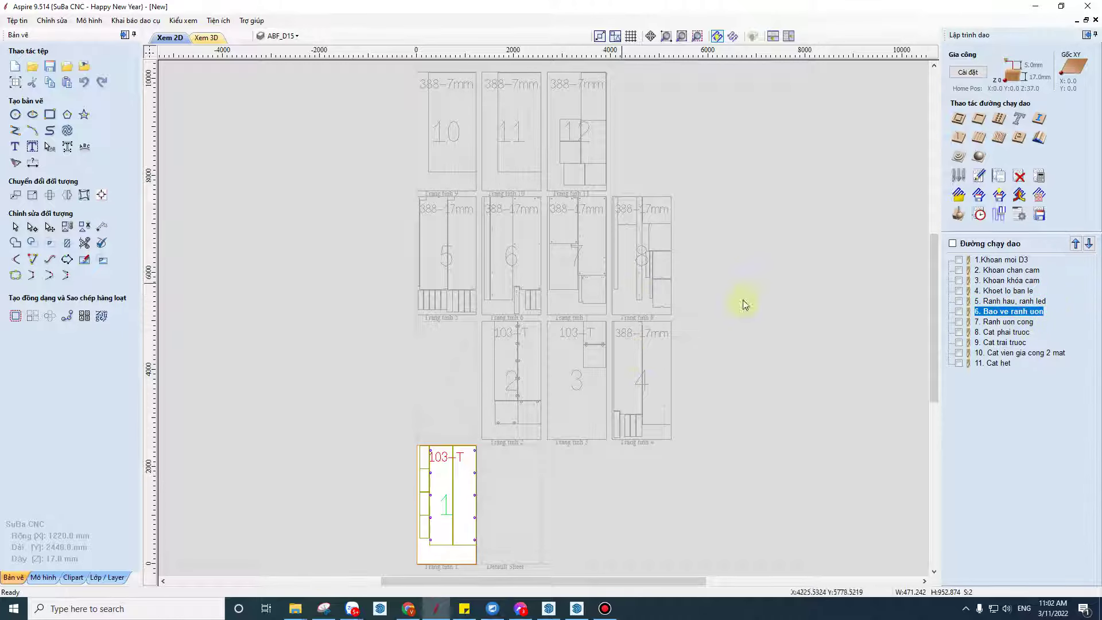
click(1001, 322)
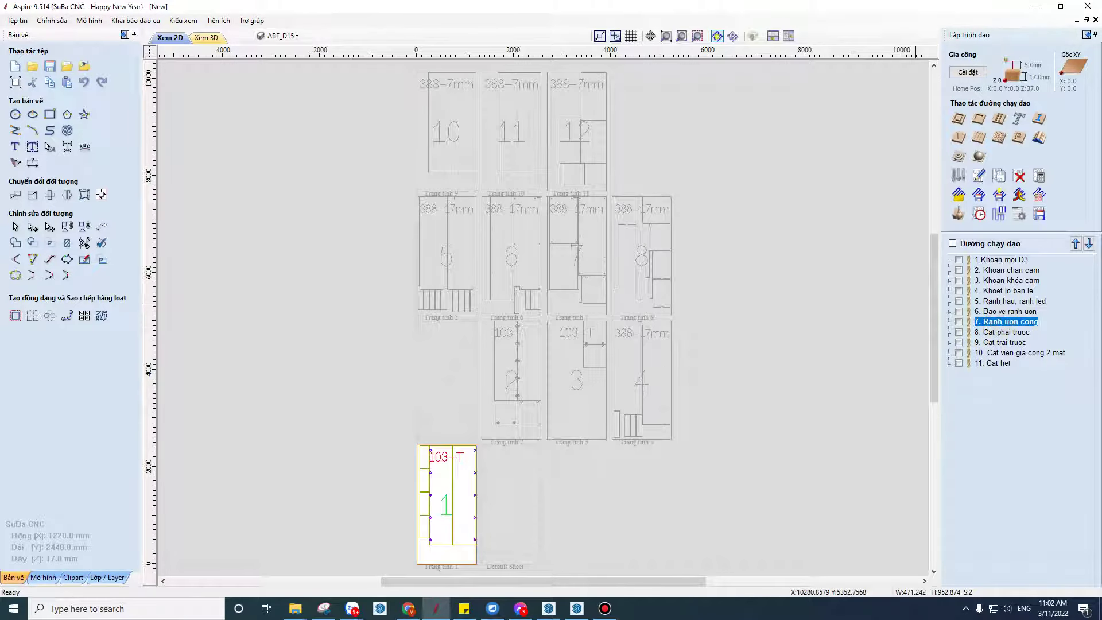
click(1014, 342)
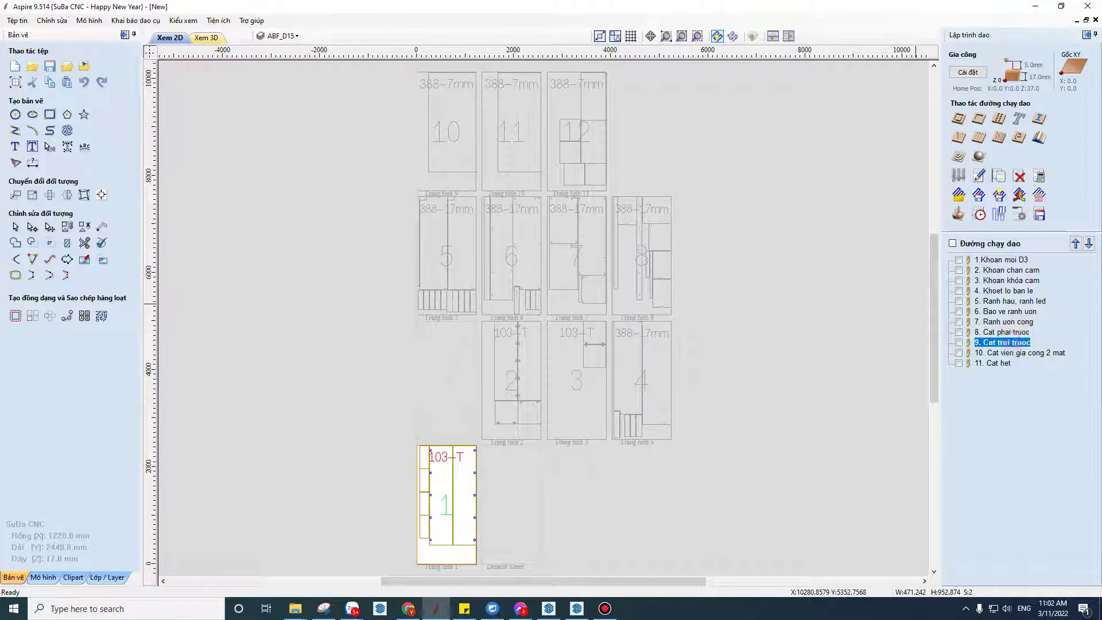
click(1036, 354)
click(1000, 363)
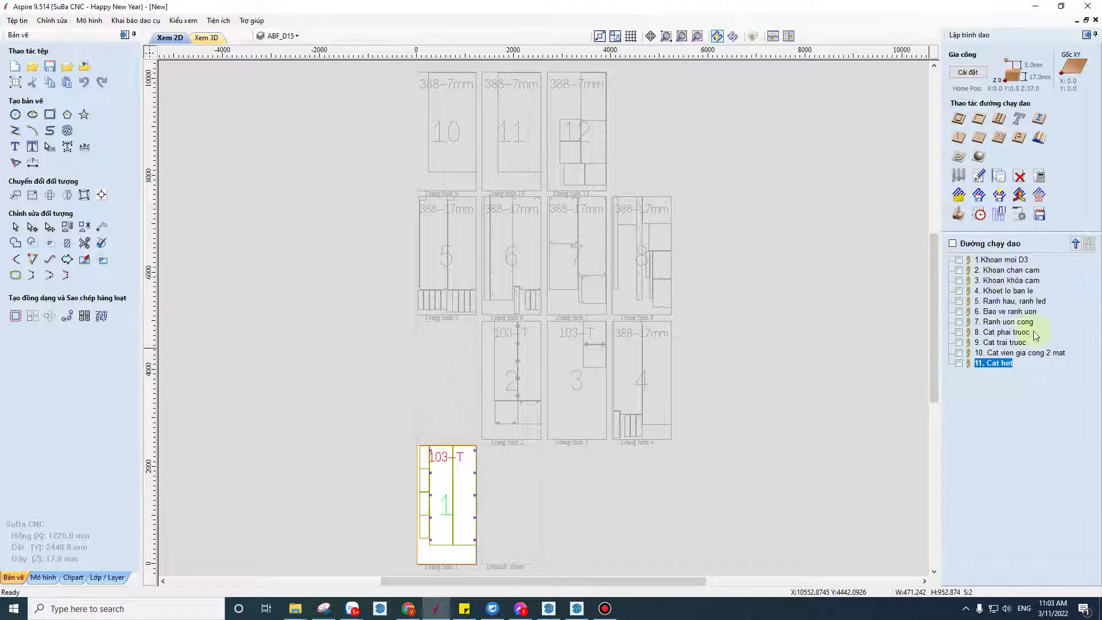
click(1002, 324)
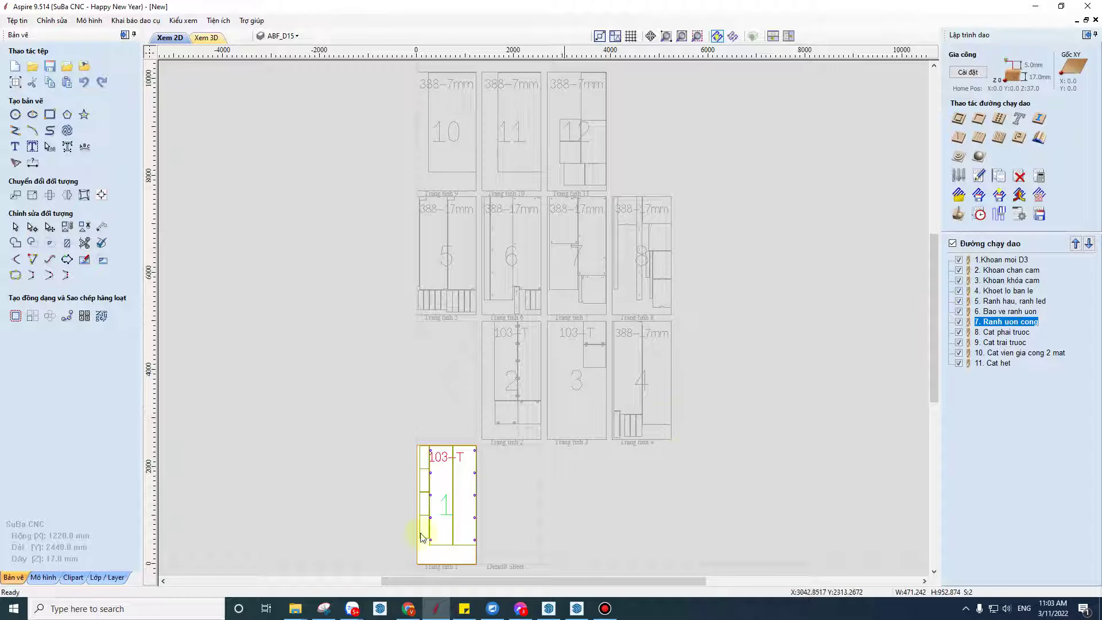
click(604, 608)
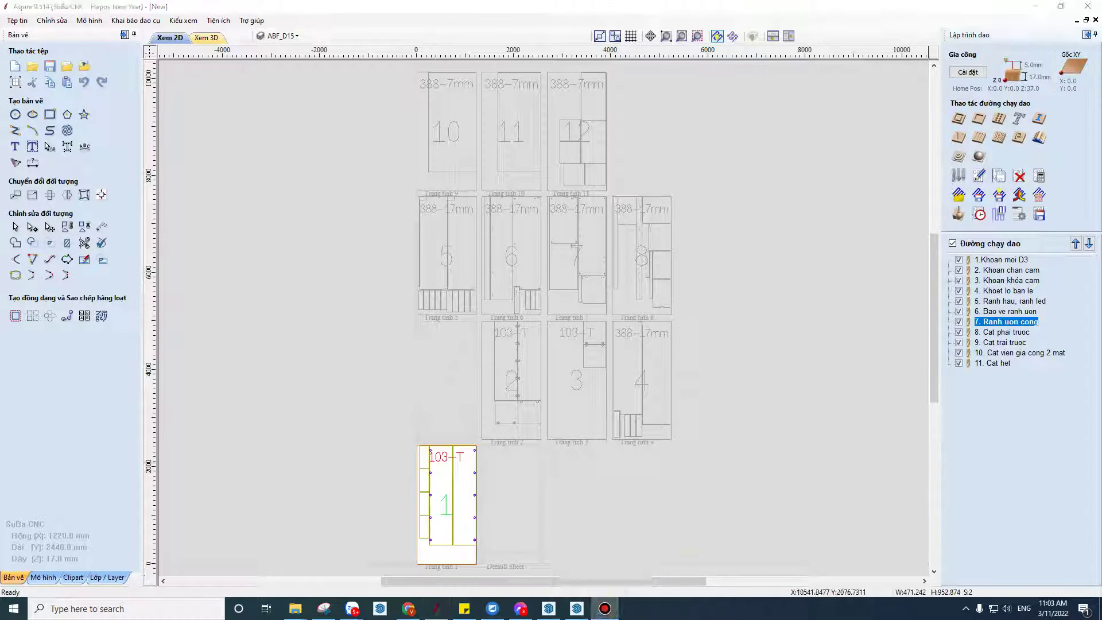